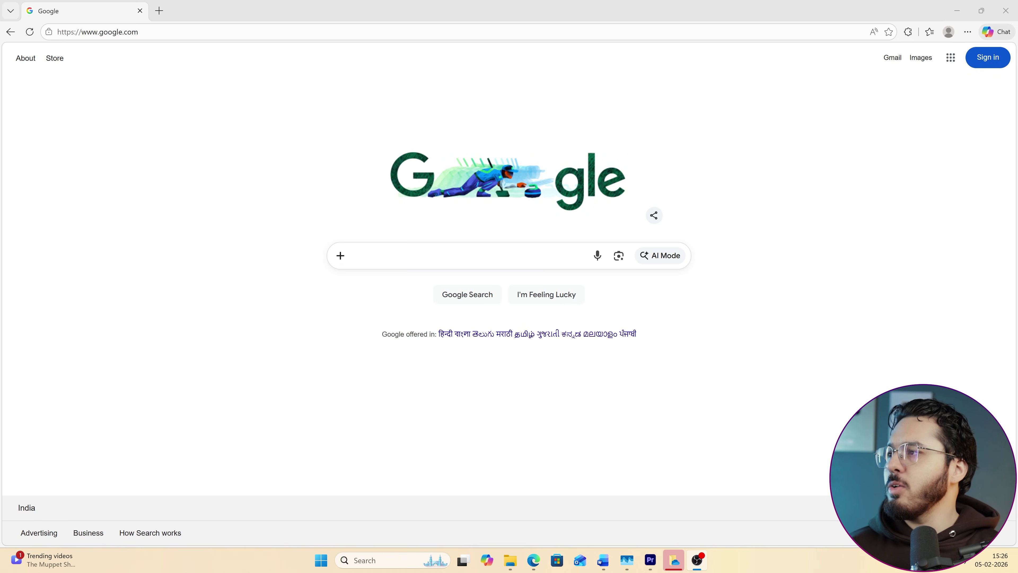
Go to hostinger.com/codewithharry in Edge to load Hostinger's WordPress hosting offer page.
{"action": "left_click", "coordinate": [309, 28]}
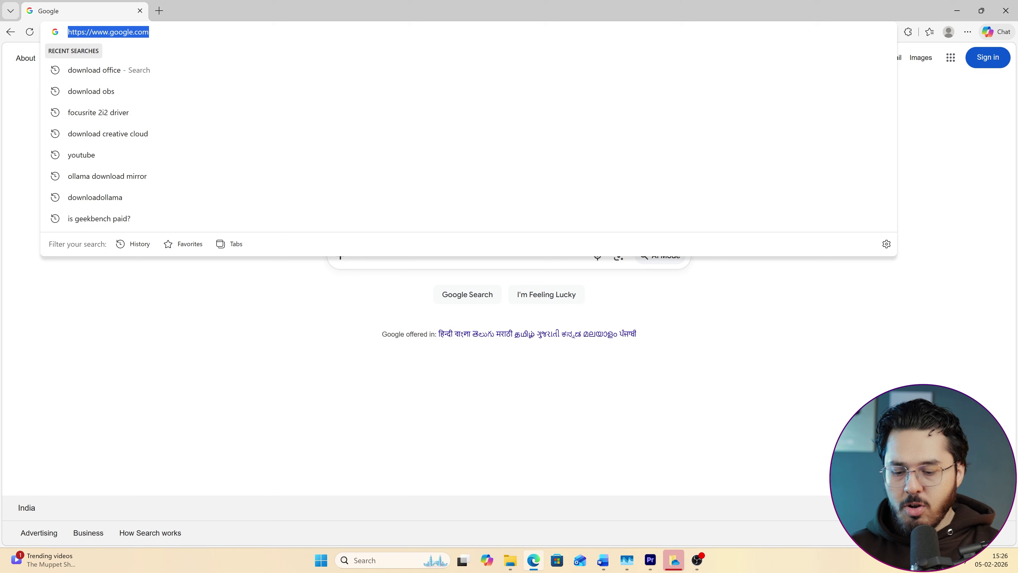
{"action": "type", "text": "hostin"}
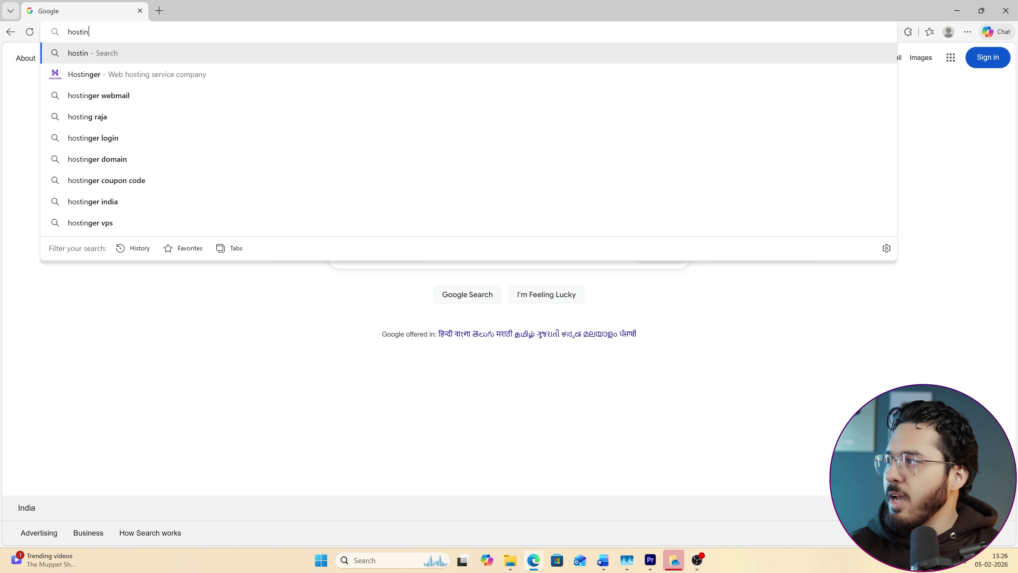
{"action": "type", "text": "ger."}
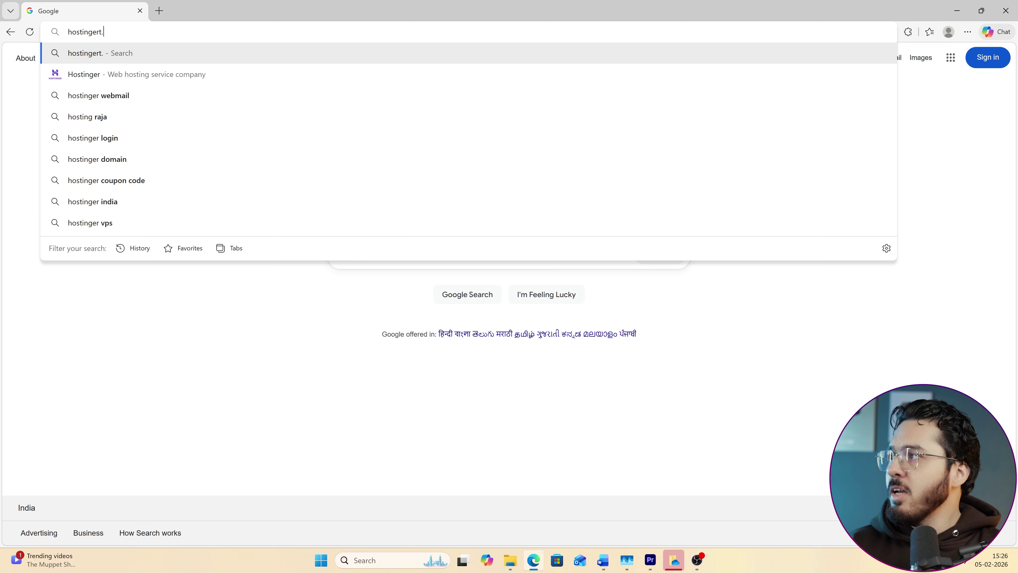
{"action": "type", "text": "com/code"}
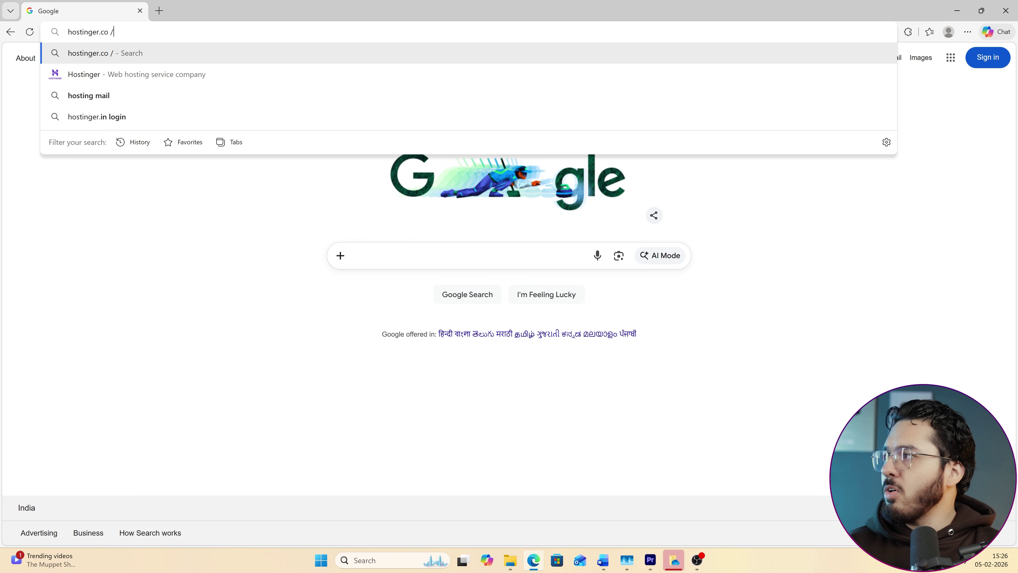
{"action": "type", "text": "withharry"}
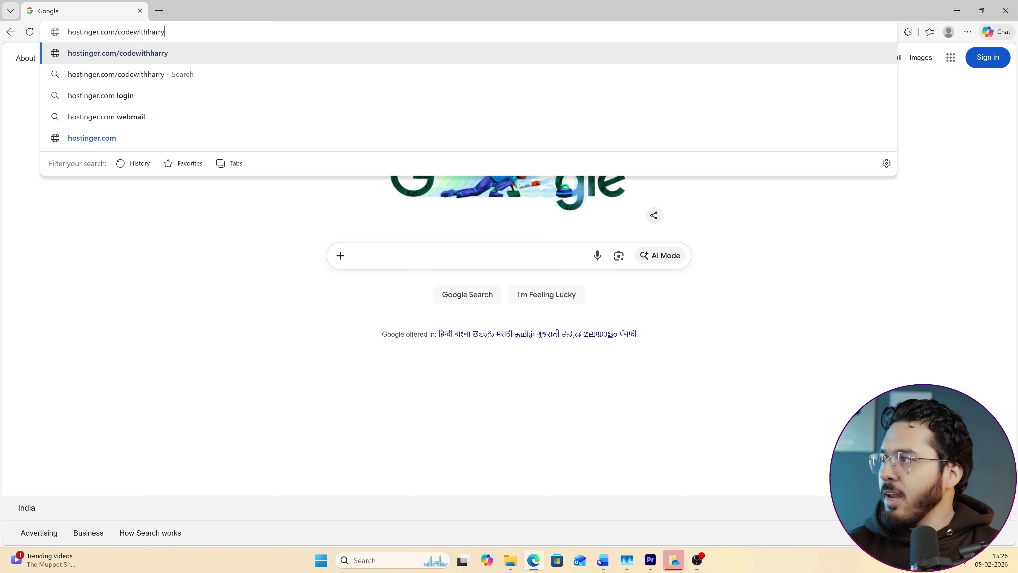
{"action": "key", "text": "Return"}
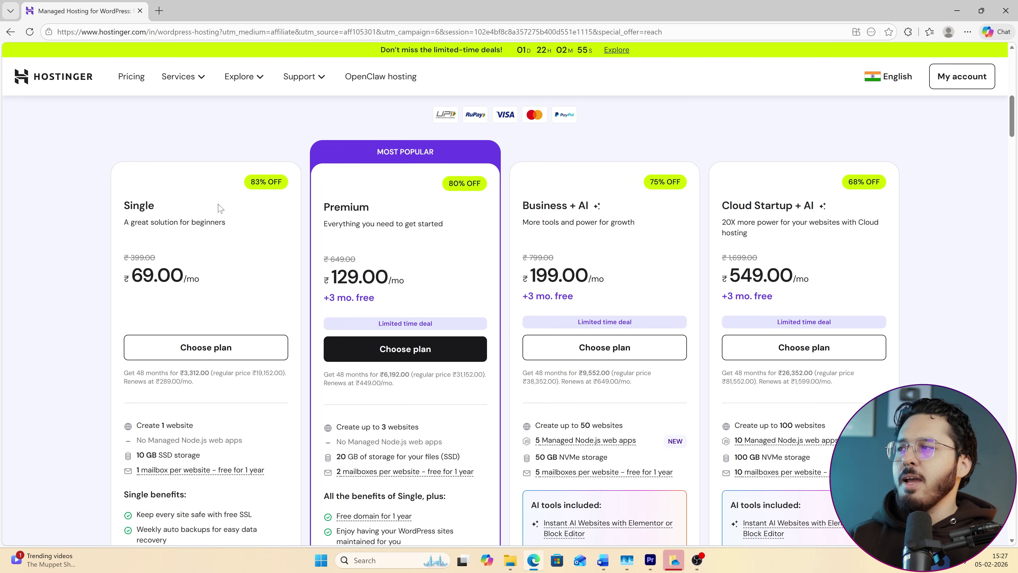
{"action": "scroll", "coordinate": [857, 317], "scroll_direction": "down", "scroll_amount": 4}
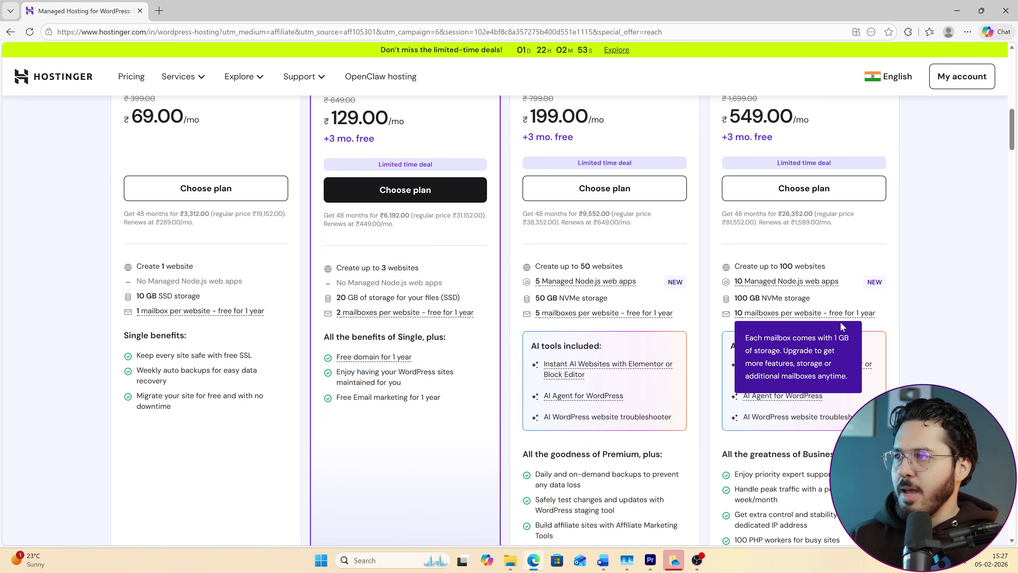
{"action": "scroll", "coordinate": [656, 399], "scroll_direction": "up", "scroll_amount": 1}
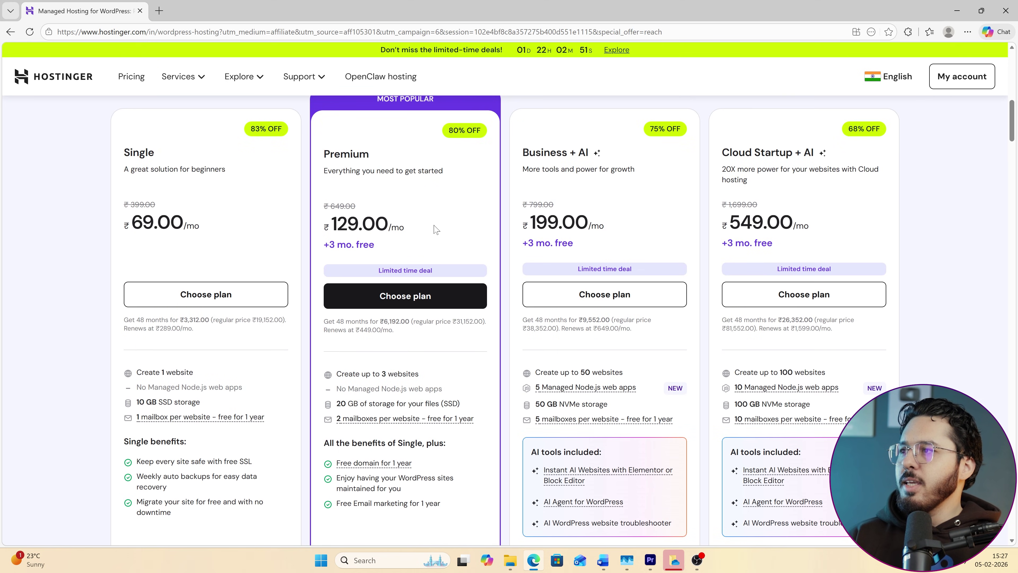
{"action": "scroll", "coordinate": [432, 228], "scroll_direction": "up", "scroll_amount": 3}
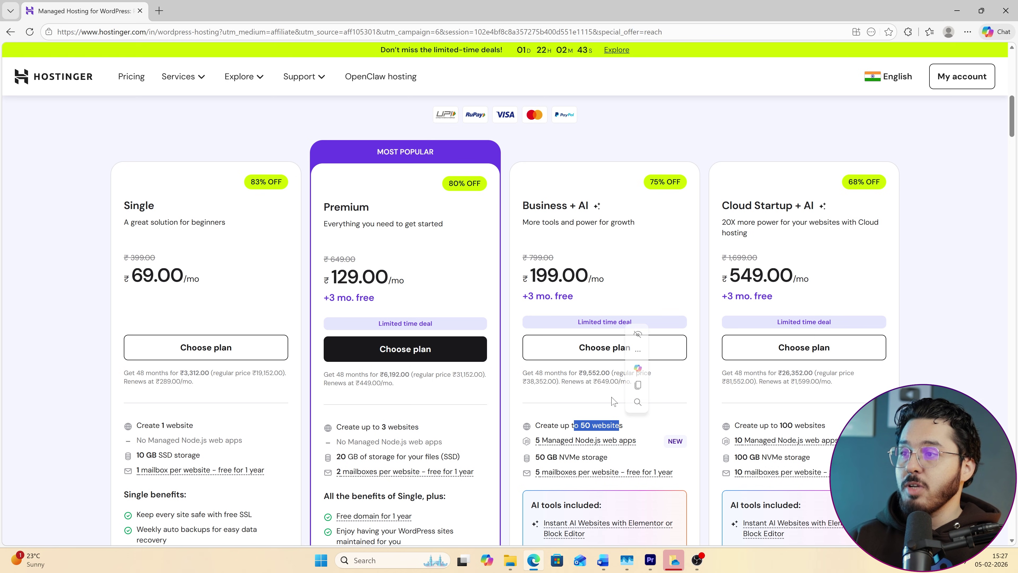
{"action": "left_click_drag", "start_coordinate": [649, 181], "coordinate": [609, 283]}
{"action": "left_click", "coordinate": [580, 257]}
{"action": "scroll", "coordinate": [579, 256], "scroll_direction": "down", "scroll_amount": 1}
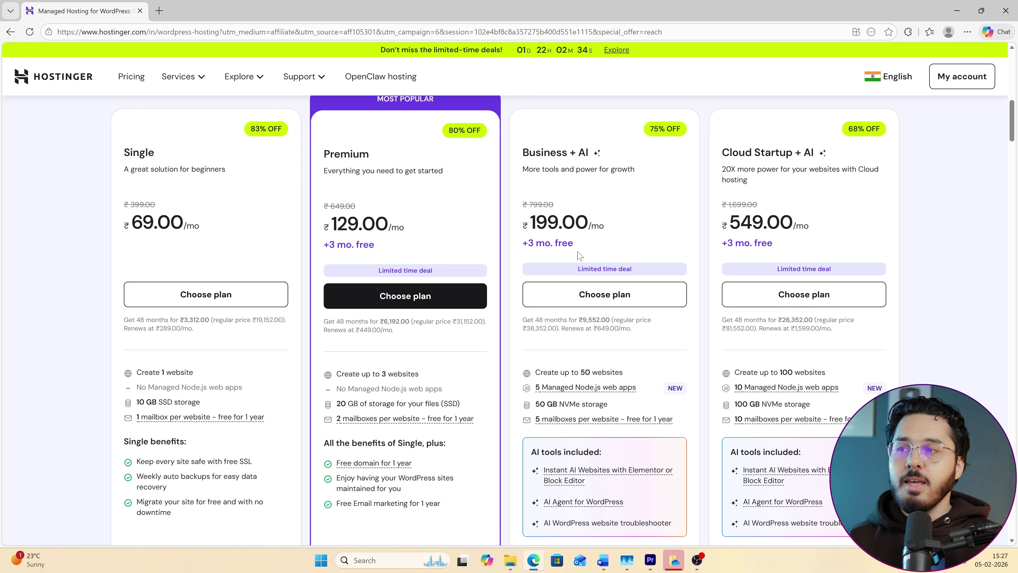
{"action": "left_click_drag", "start_coordinate": [551, 154], "coordinate": [660, 249]}
{"action": "scroll", "coordinate": [579, 454], "scroll_direction": "down", "scroll_amount": 1}
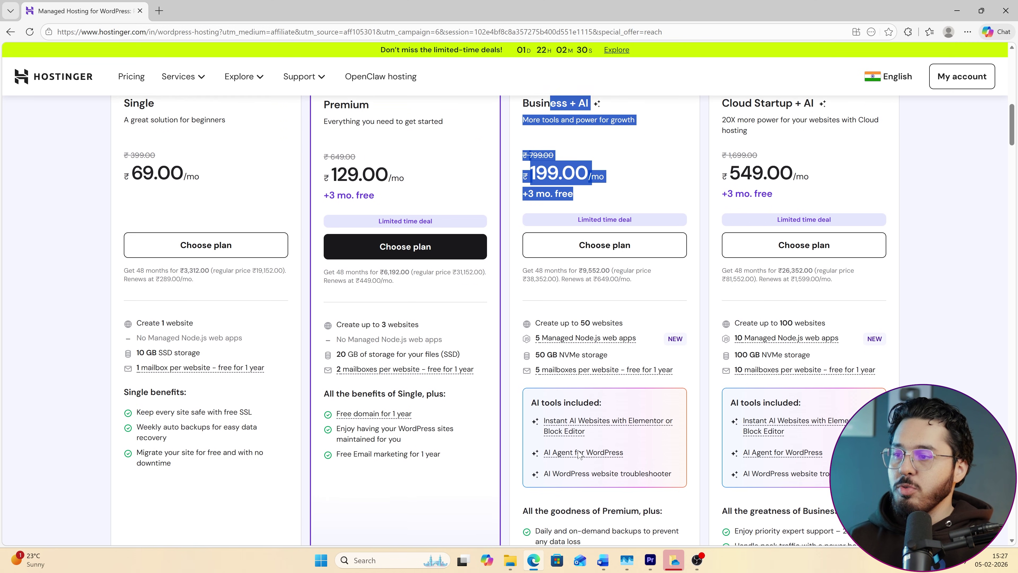
{"action": "mouse_move", "coordinate": [578, 454]}
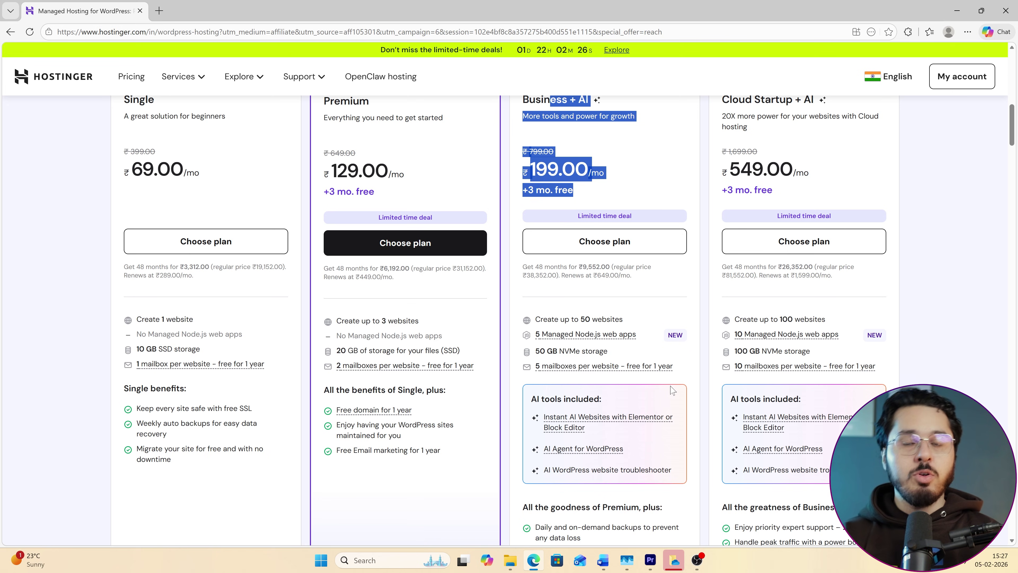
{"action": "scroll", "coordinate": [632, 323], "scroll_direction": "up", "scroll_amount": 3}
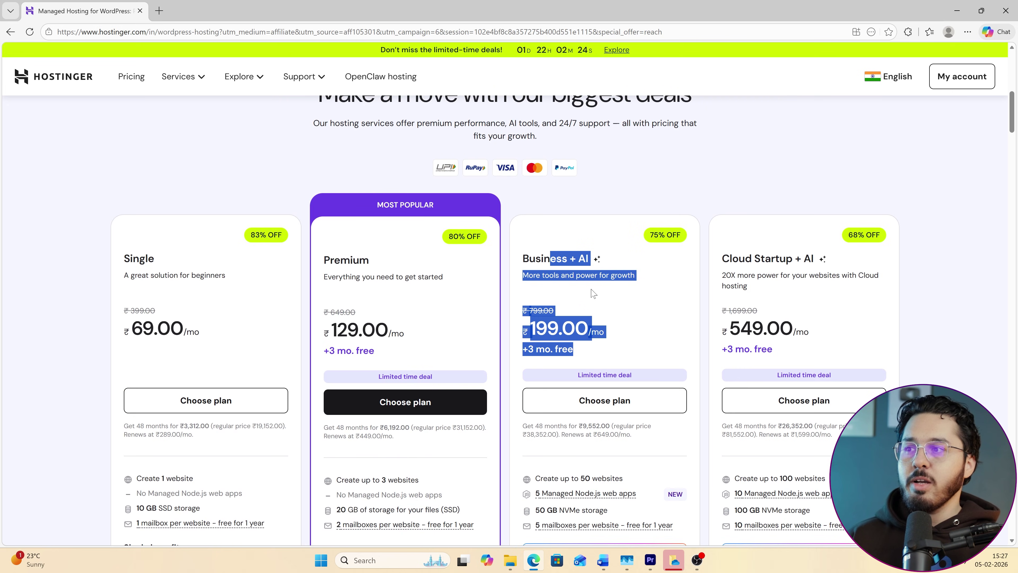
{"action": "left_click_drag", "start_coordinate": [541, 258], "coordinate": [593, 261]}
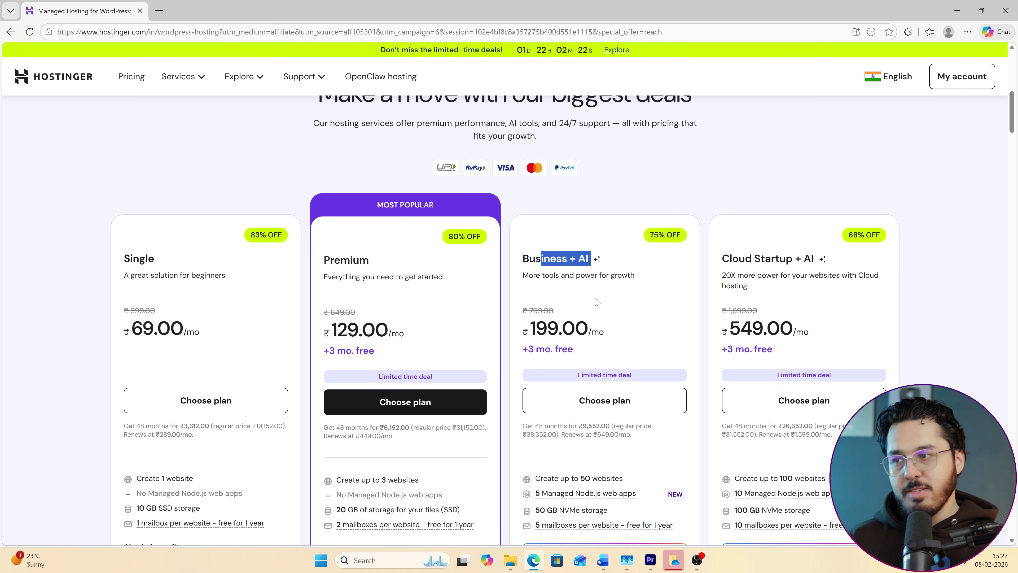
{"action": "left_click_drag", "start_coordinate": [338, 329], "coordinate": [406, 339]}
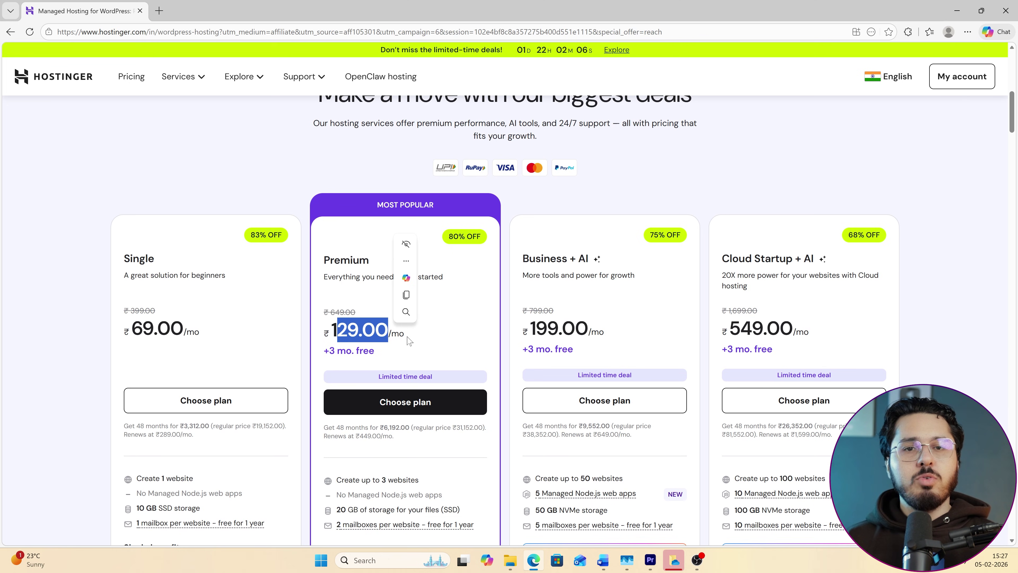
{"action": "left_click_drag", "start_coordinate": [548, 328], "coordinate": [654, 435]}
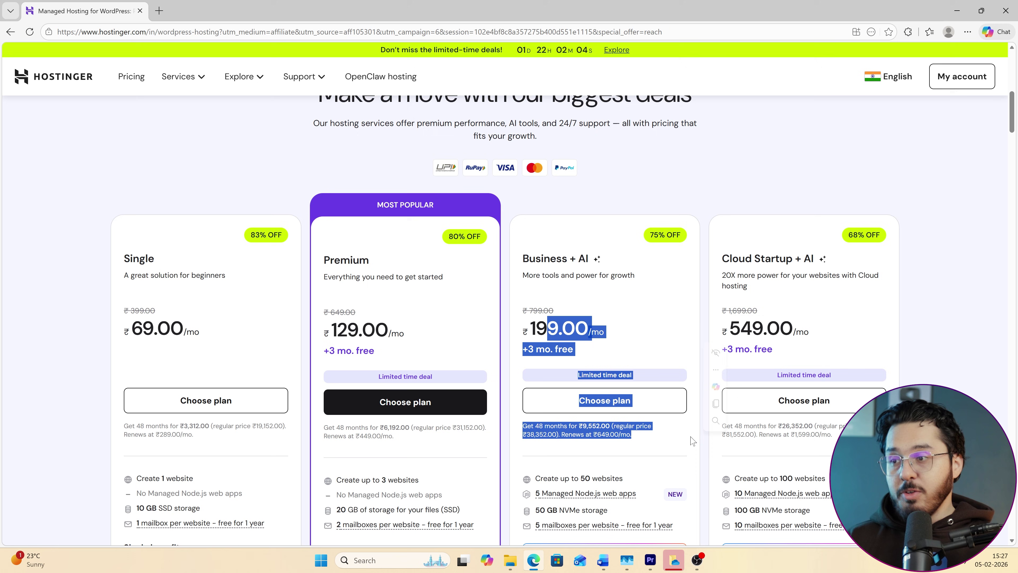
{"action": "scroll", "coordinate": [601, 361], "scroll_direction": "down", "scroll_amount": 3}
{"action": "left_click", "coordinate": [565, 213]}
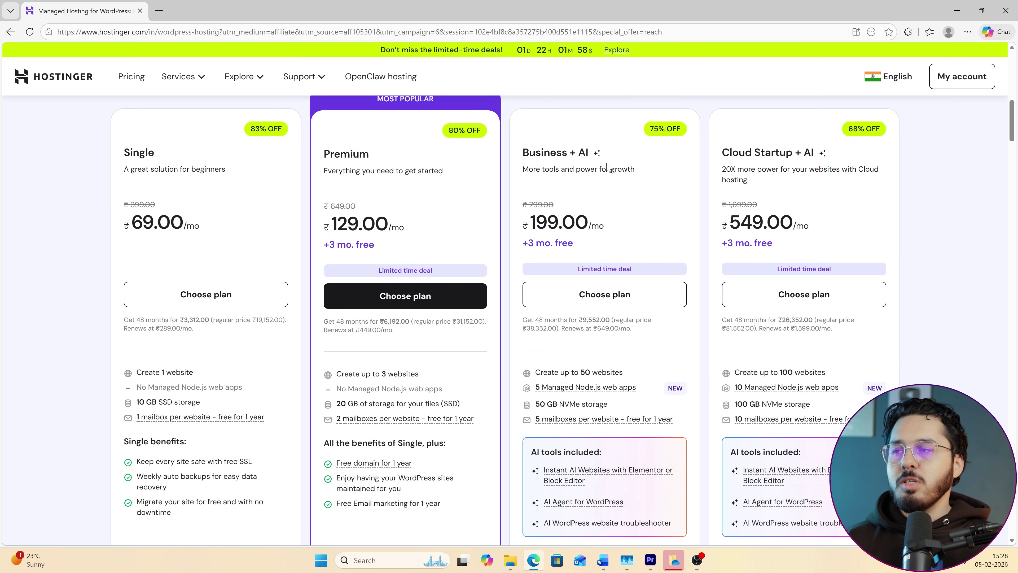
Add the Business + AI plan to the cart and apply the HARRY20 coupon.
{"action": "left_click", "coordinate": [597, 294]}
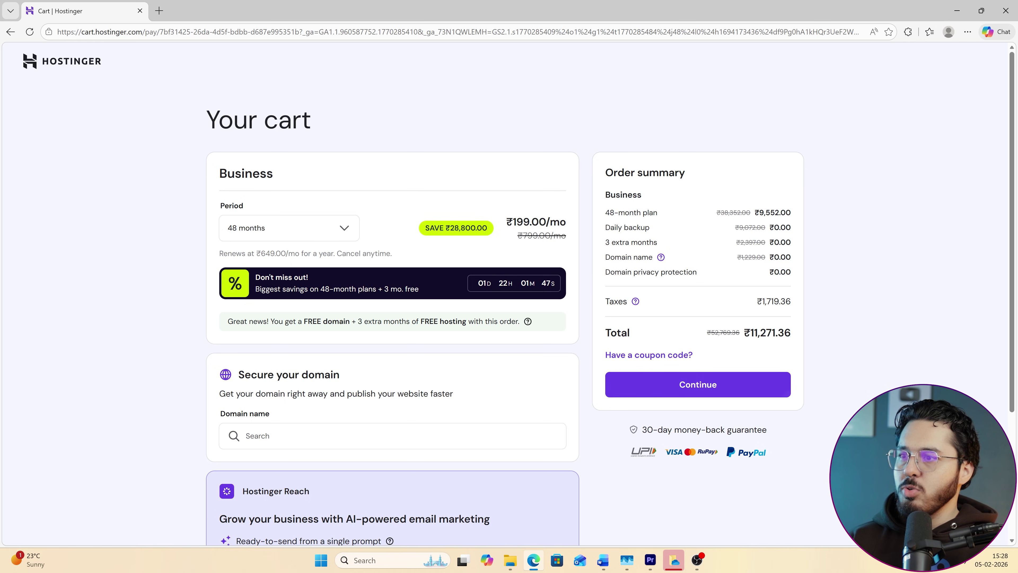
{"action": "left_click", "coordinate": [636, 355]}
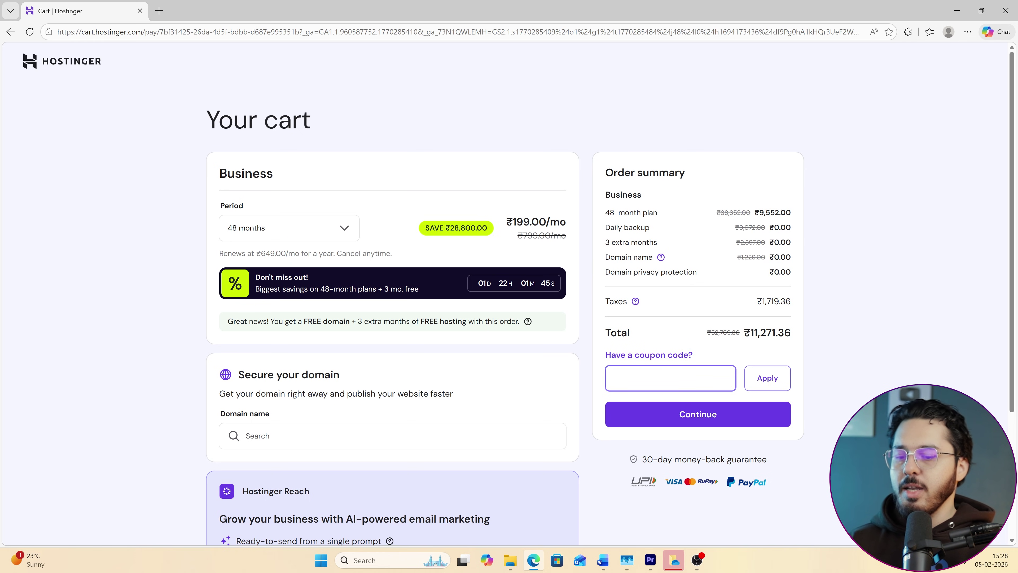
{"action": "type", "text": "HARRY20"}
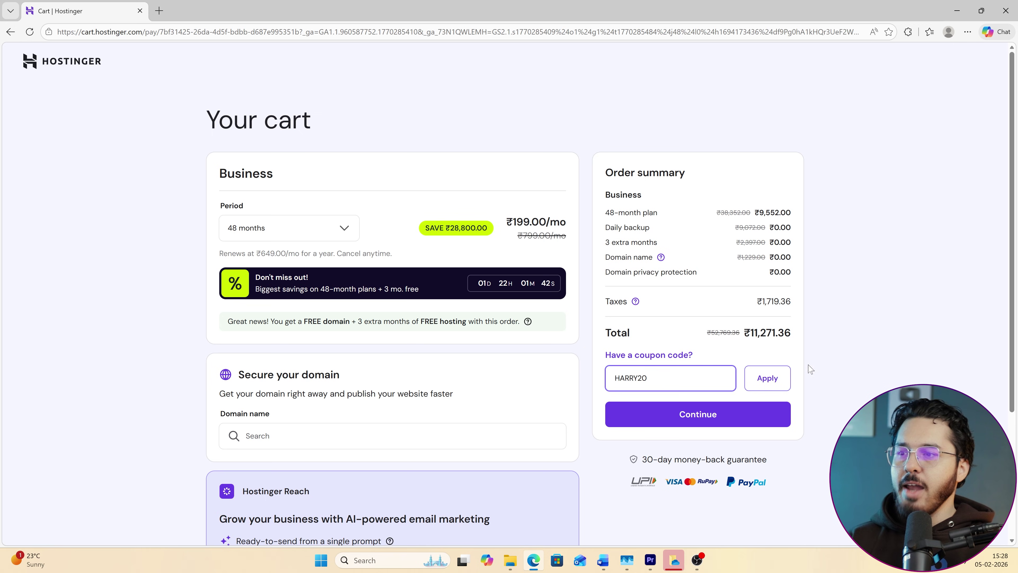
{"action": "left_click", "coordinate": [786, 380]}
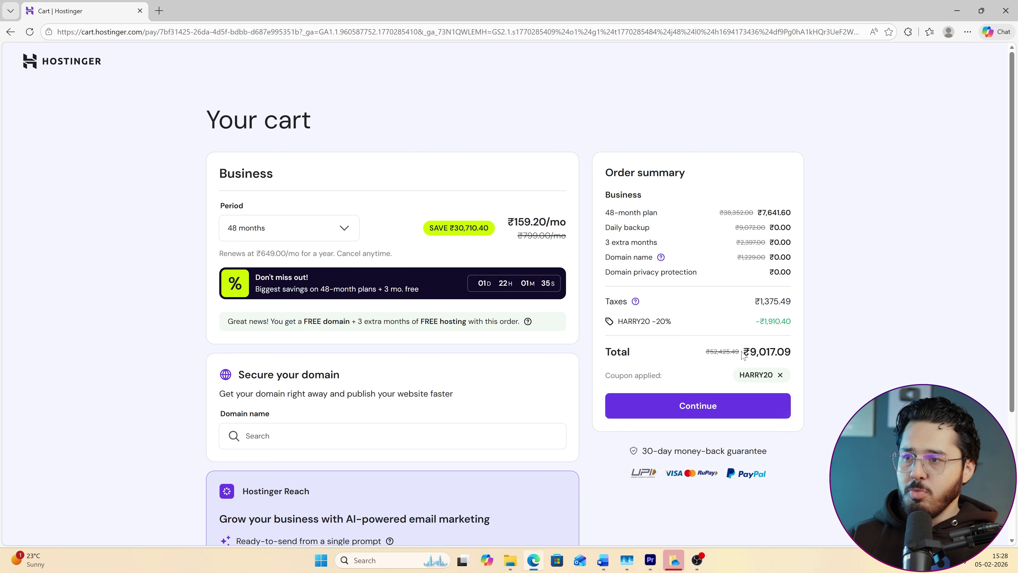
Highlight the ₹9,017.09 discounted total, the free domain and the extra free-hosting months.
{"action": "left_click_drag", "start_coordinate": [742, 353], "coordinate": [792, 353]}
{"action": "left_click", "coordinate": [792, 353]}
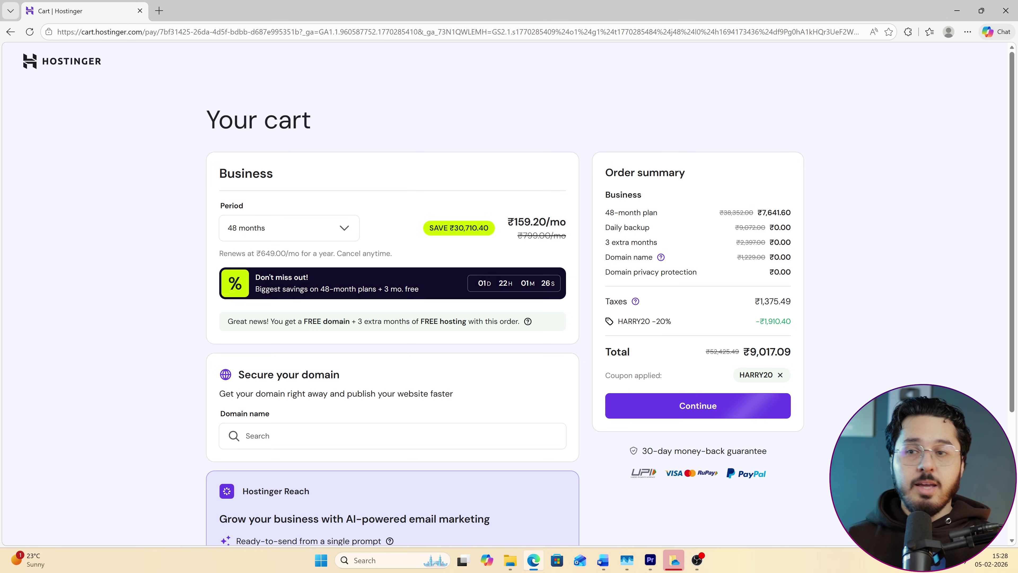
{"action": "left_click_drag", "start_coordinate": [307, 321], "coordinate": [436, 322]}
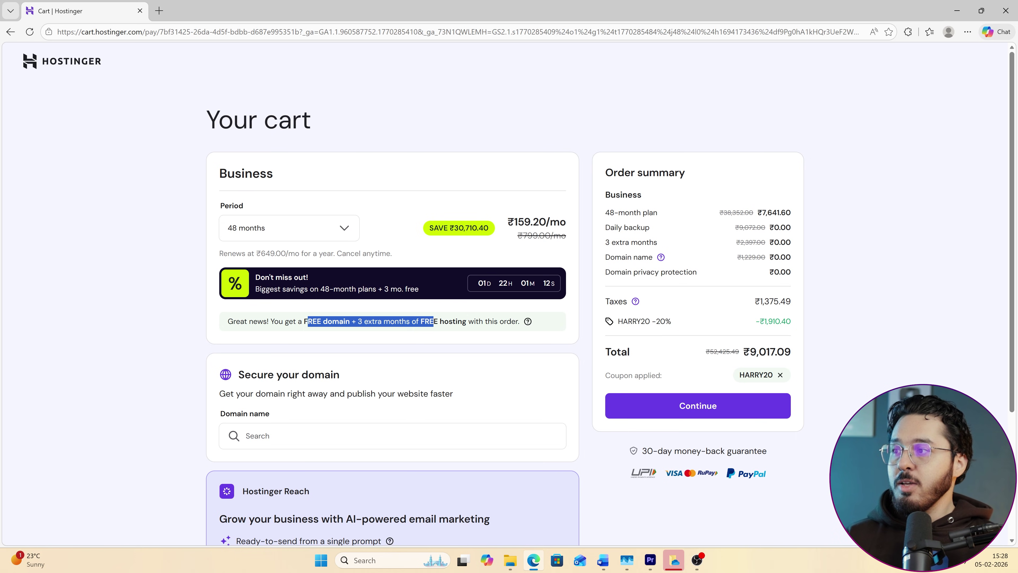
{"action": "left_click", "coordinate": [336, 325]}
{"action": "left_click_drag", "start_coordinate": [358, 321], "coordinate": [433, 324]}
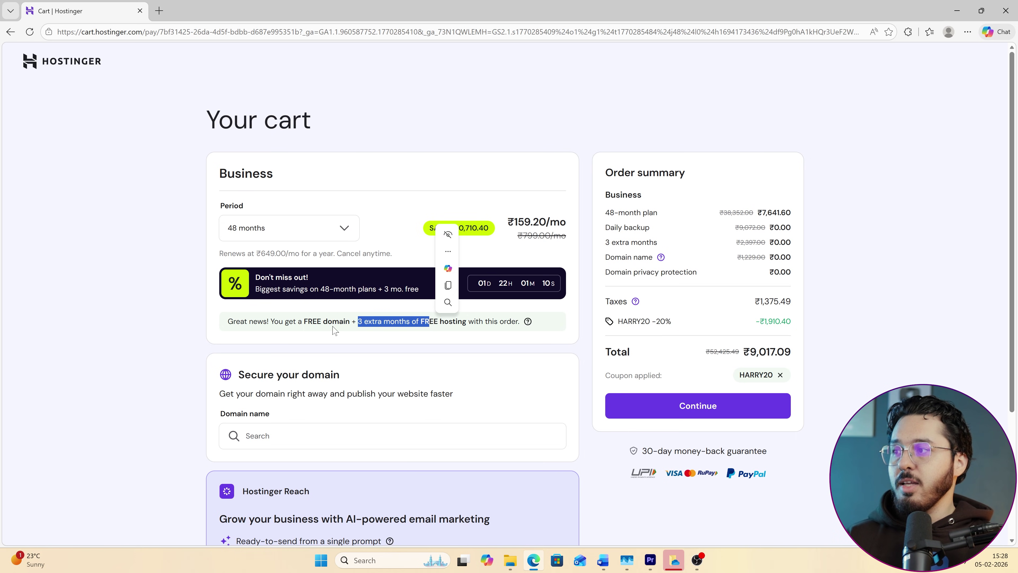
{"action": "left_click_drag", "start_coordinate": [318, 321], "coordinate": [352, 332]}
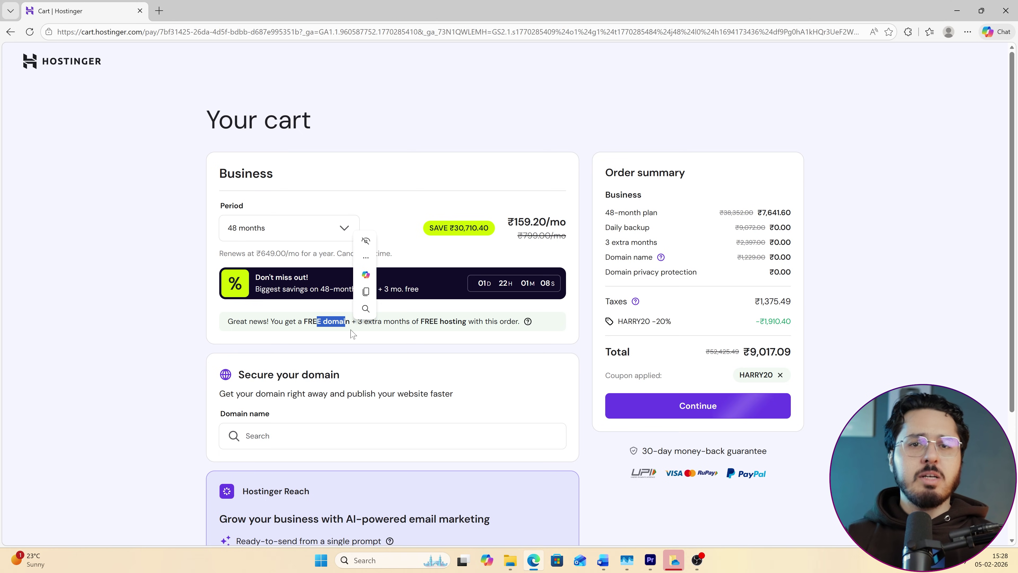
Check out the Business plan by registering a new account and submitting the UPI payment.
{"action": "left_click", "coordinate": [676, 415]}
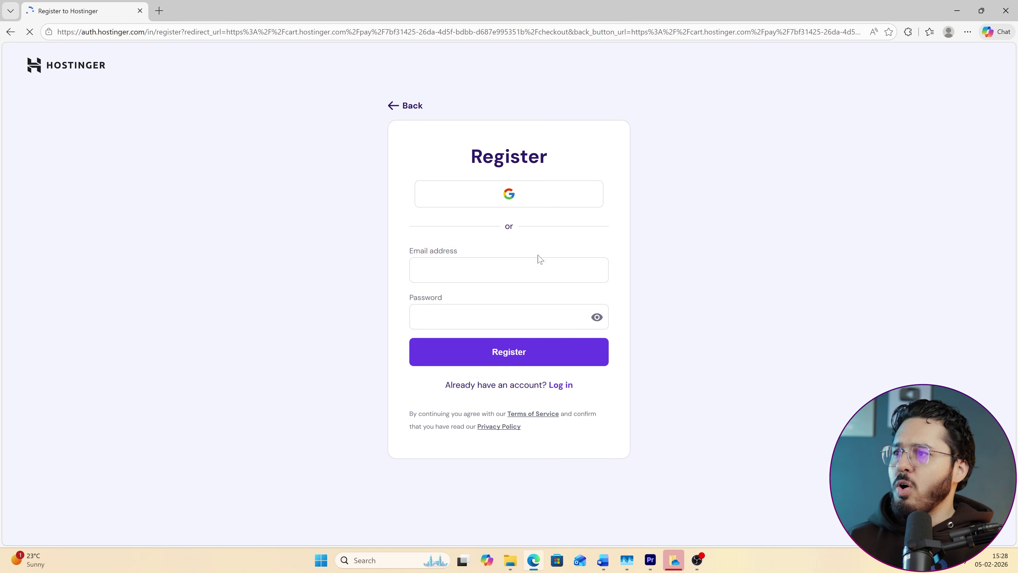
{"action": "left_click", "coordinate": [503, 345]}
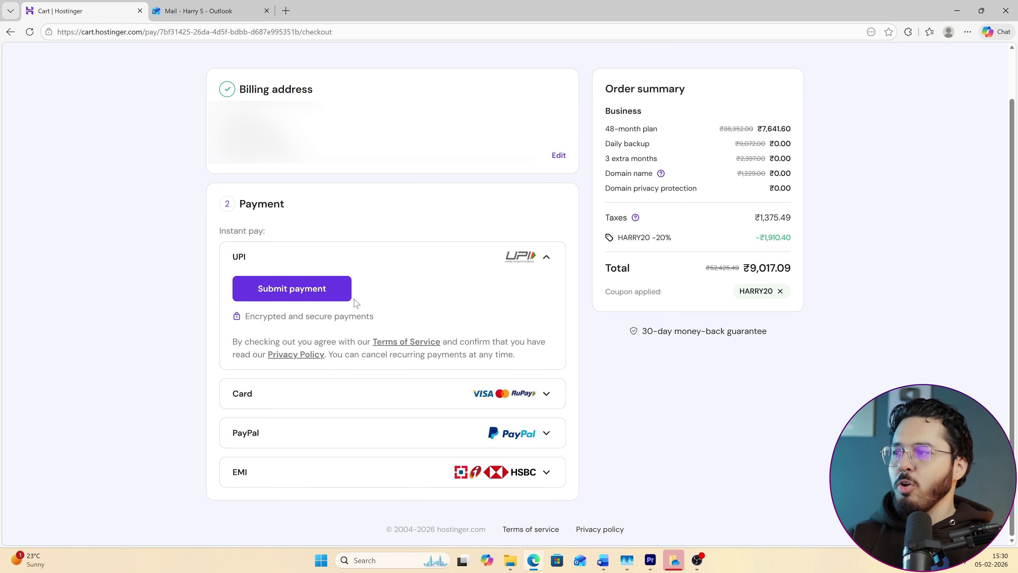
{"action": "left_click", "coordinate": [312, 294]}
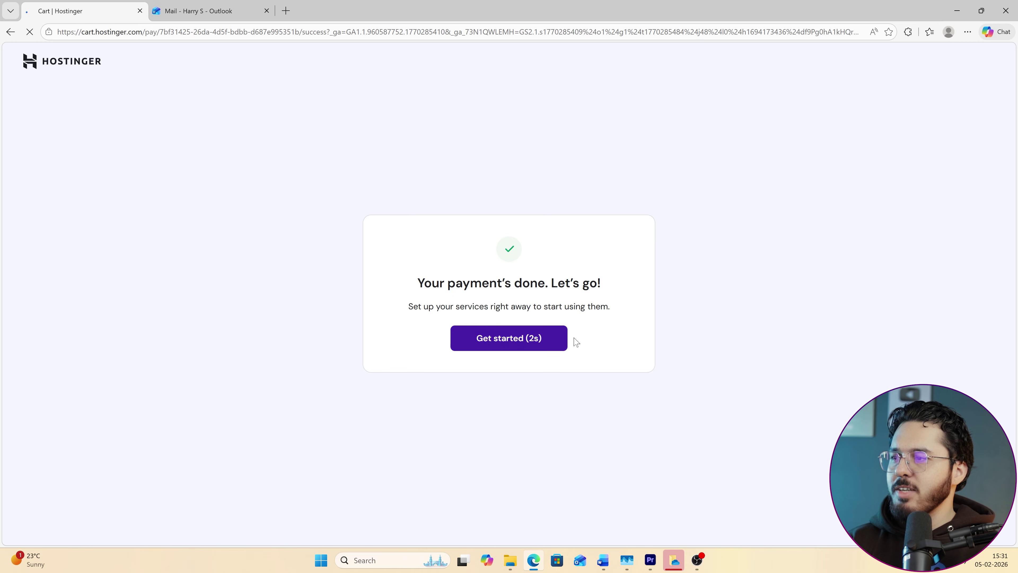
Start the hosting setup, skip the audience question, and choose to create a new website.
{"action": "left_click", "coordinate": [563, 339]}
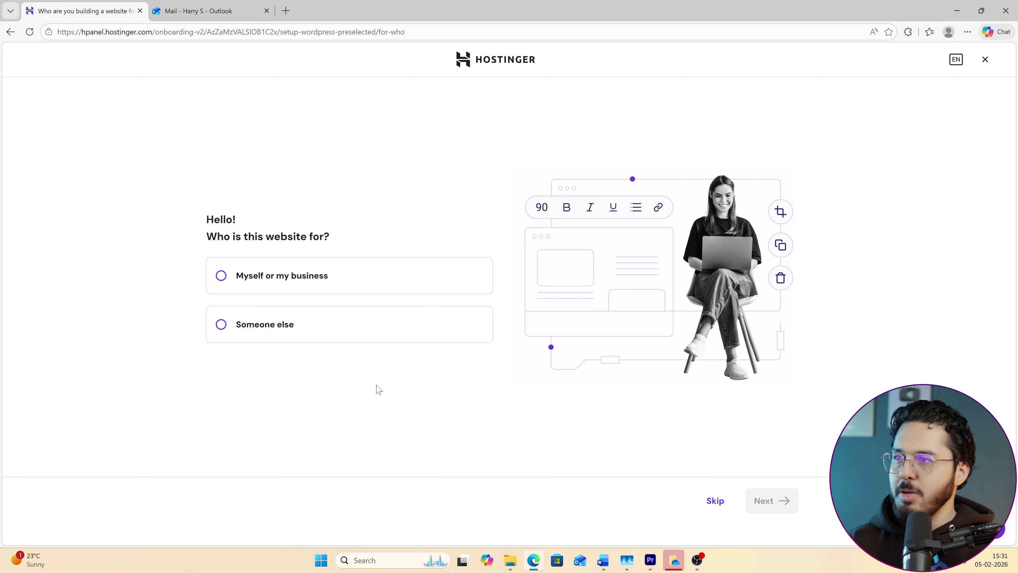
{"action": "left_click", "coordinate": [714, 500]}
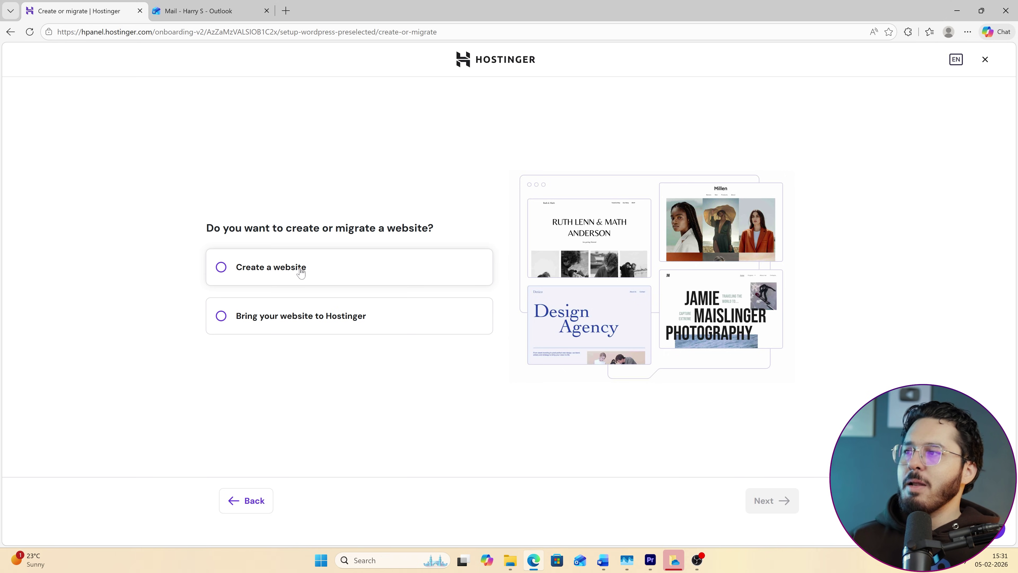
{"action": "left_click", "coordinate": [301, 270]}
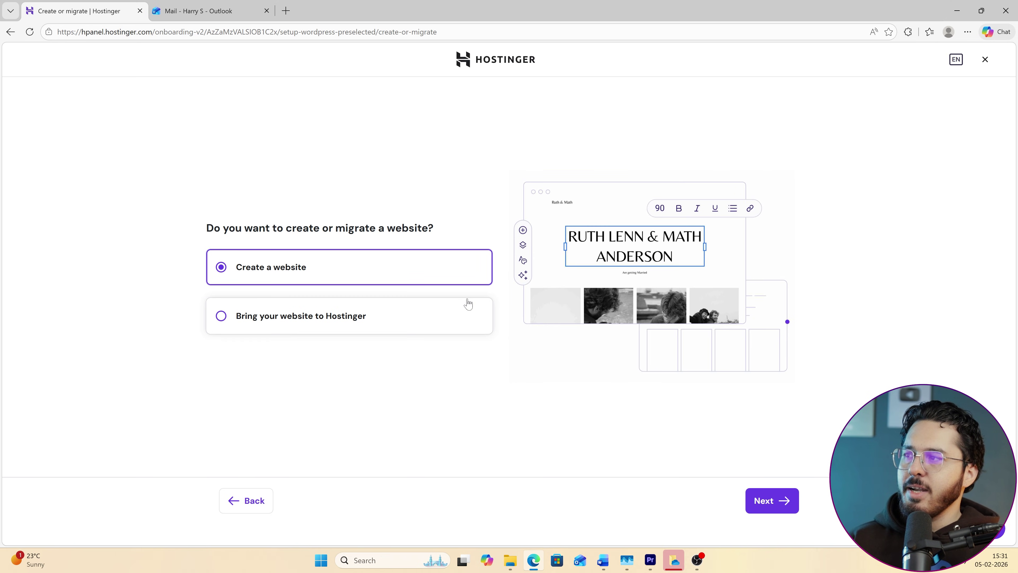
{"action": "left_click", "coordinate": [759, 490]}
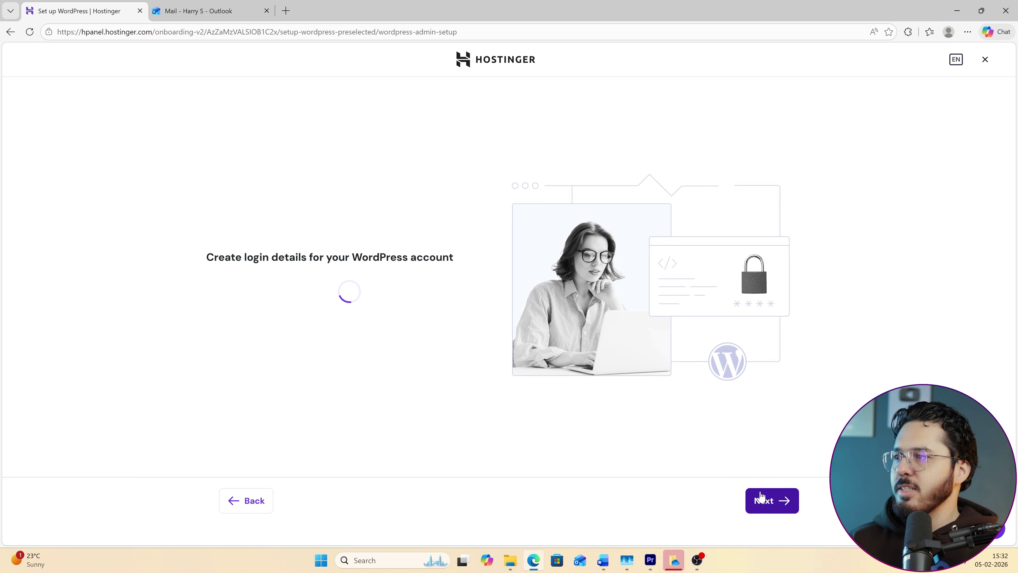
Review the generated WordPress admin password and submit the login details.
{"action": "left_click", "coordinate": [159, 273]}
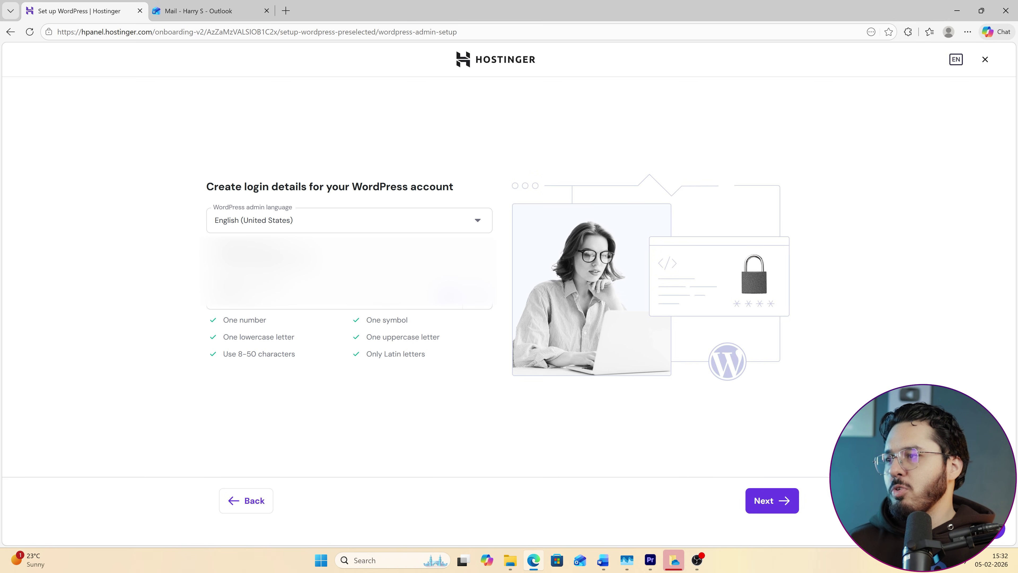
{"action": "left_click", "coordinate": [449, 296]}
{"action": "left_click", "coordinate": [447, 298]}
{"action": "left_click_drag", "start_coordinate": [267, 296], "coordinate": [164, 295]}
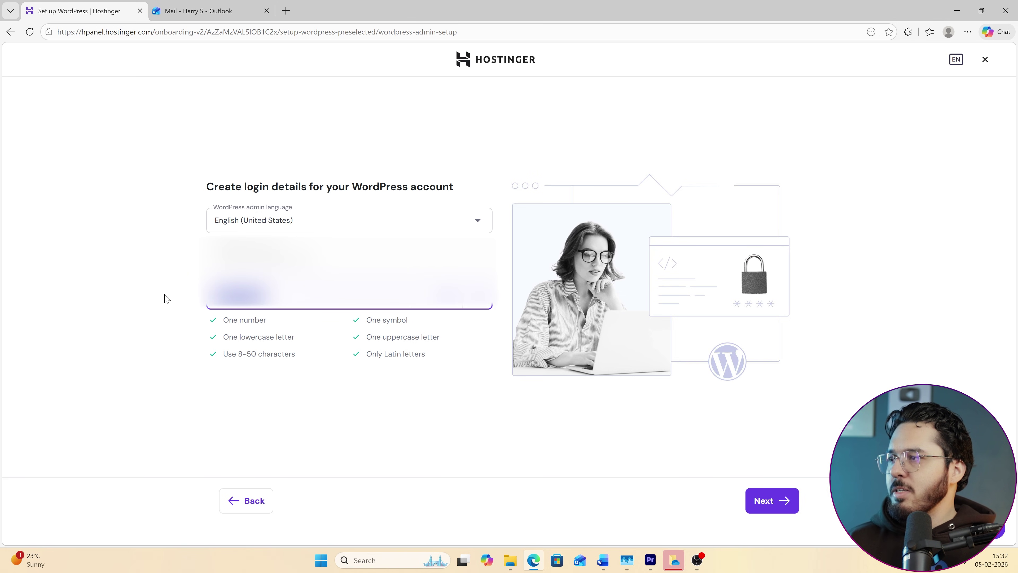
{"action": "left_click", "coordinate": [450, 298]}
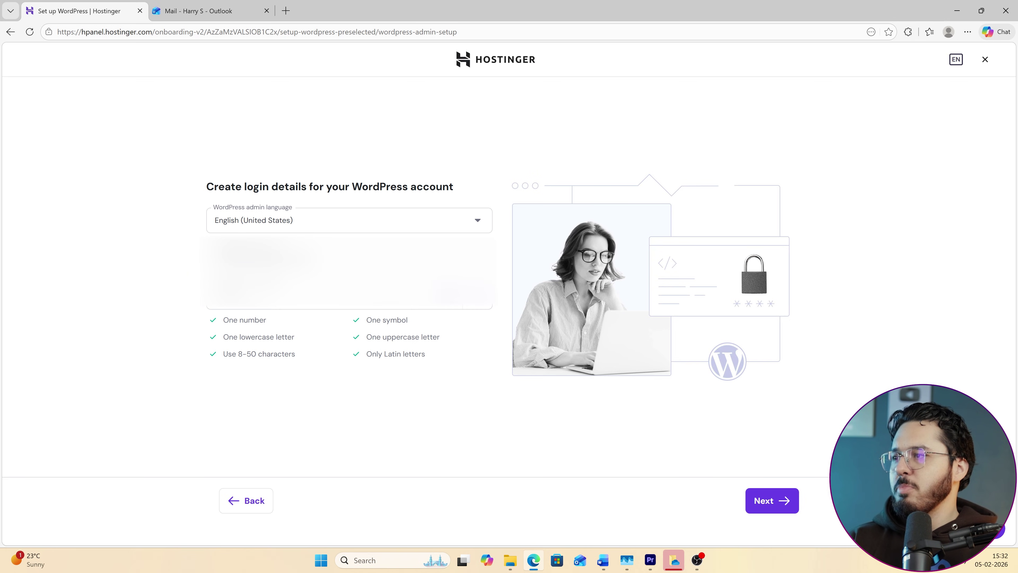
{"action": "left_click", "coordinate": [763, 499]}
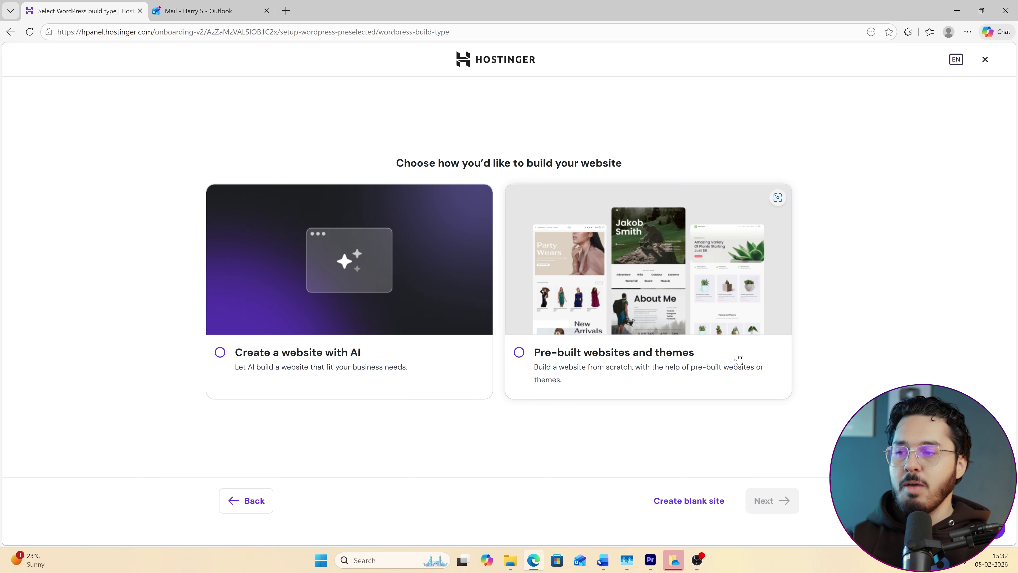
Create a blank site on a temporary domain with India as the server location and install WordPress.
{"action": "left_click", "coordinate": [709, 511]}
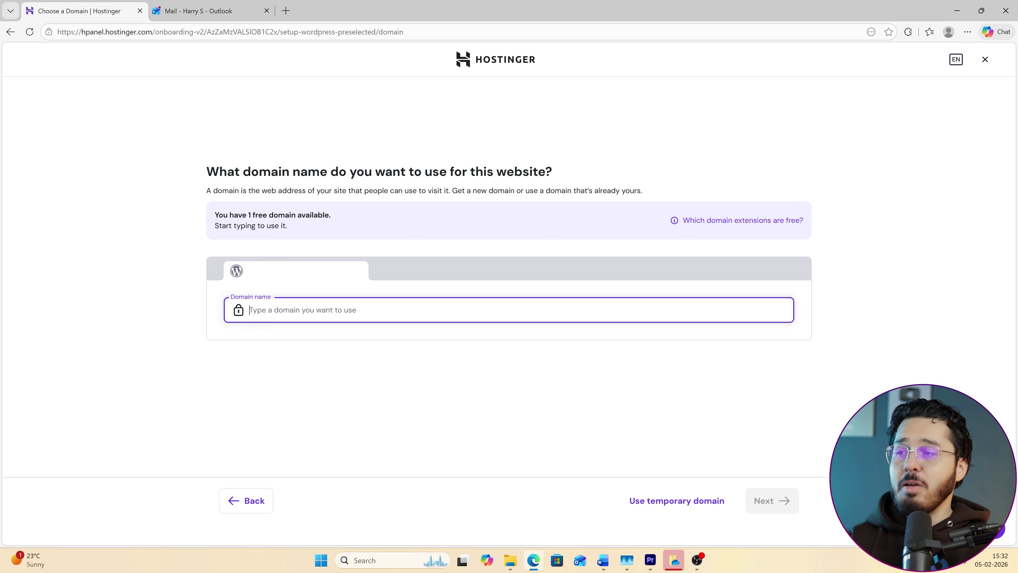
{"action": "left_click", "coordinate": [683, 498]}
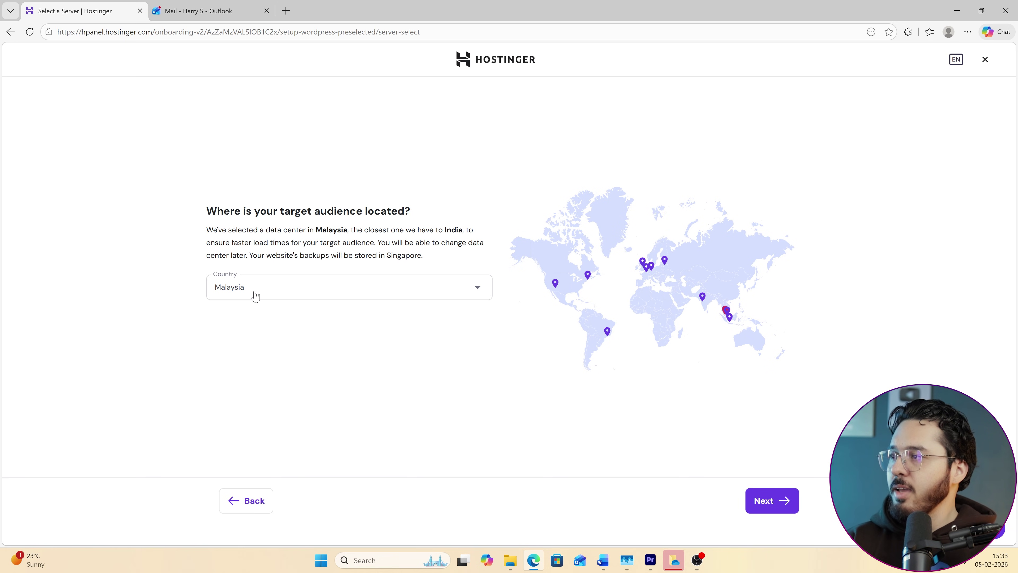
{"action": "left_click", "coordinate": [229, 286]}
{"action": "scroll", "coordinate": [273, 367], "scroll_direction": "down", "scroll_amount": 2}
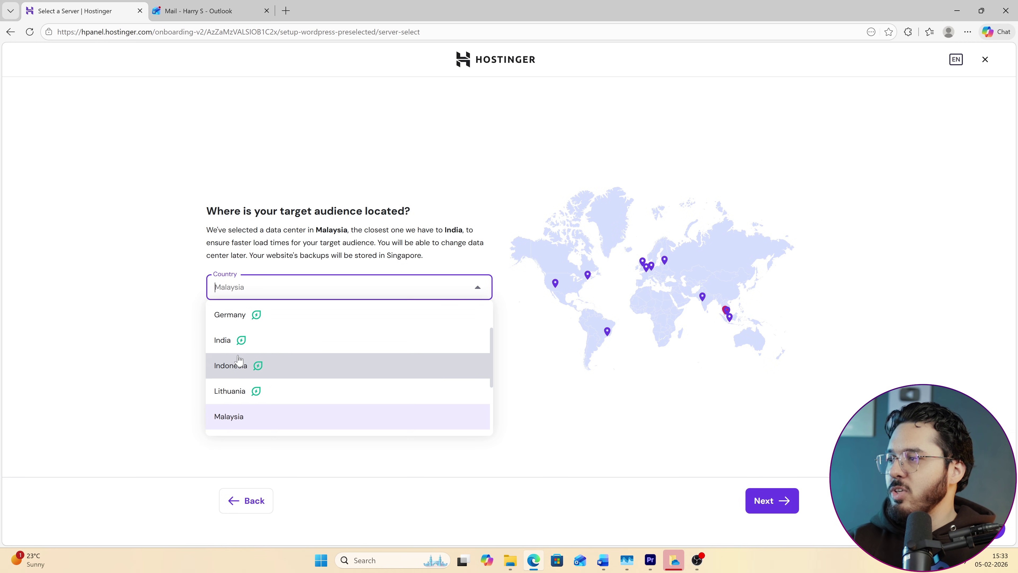
{"action": "left_click", "coordinate": [237, 340]}
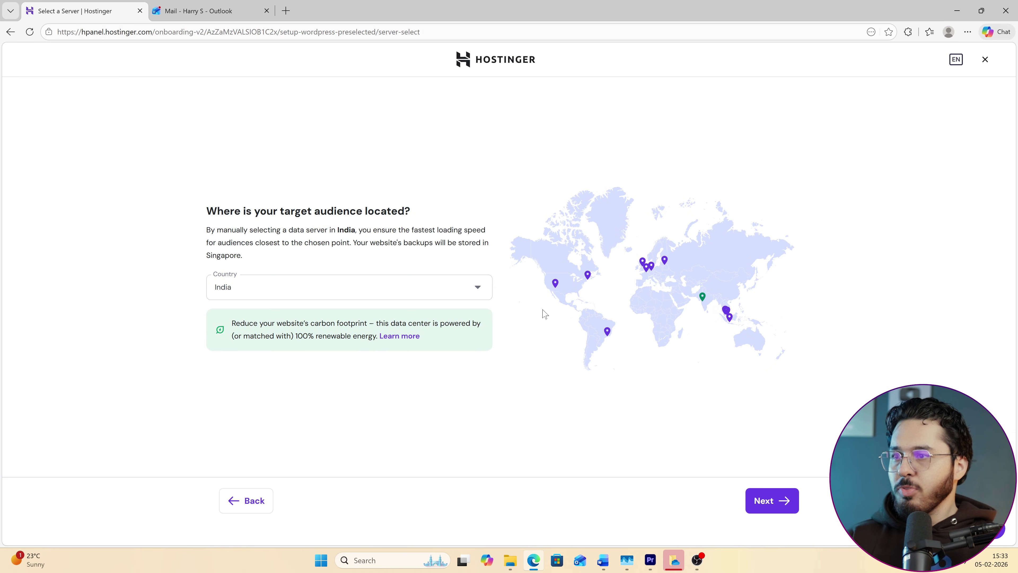
{"action": "left_click", "coordinate": [786, 503]}
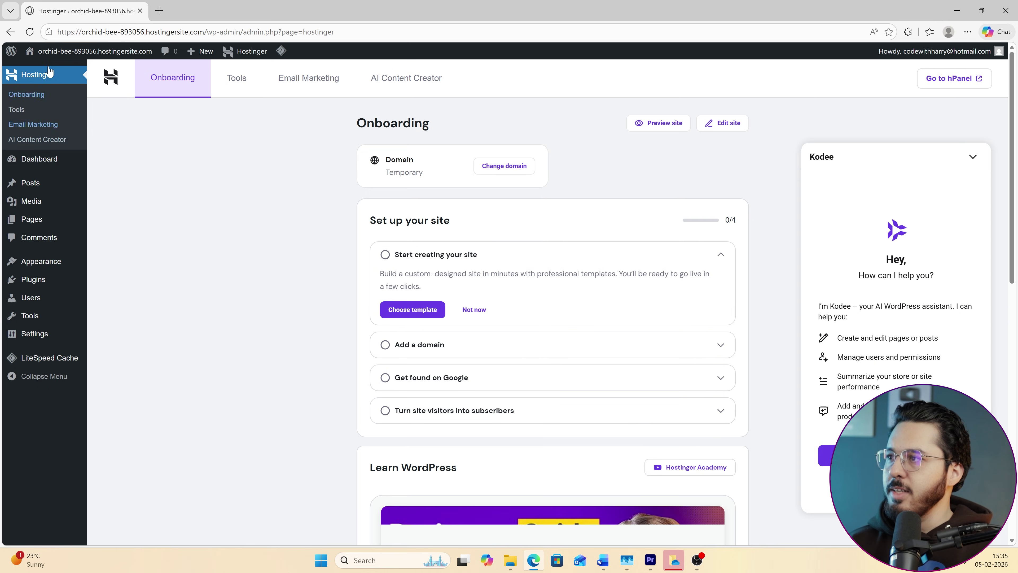
Highlight the new site's temporary web address in the address bar to check it.
{"action": "left_click", "coordinate": [120, 32]}
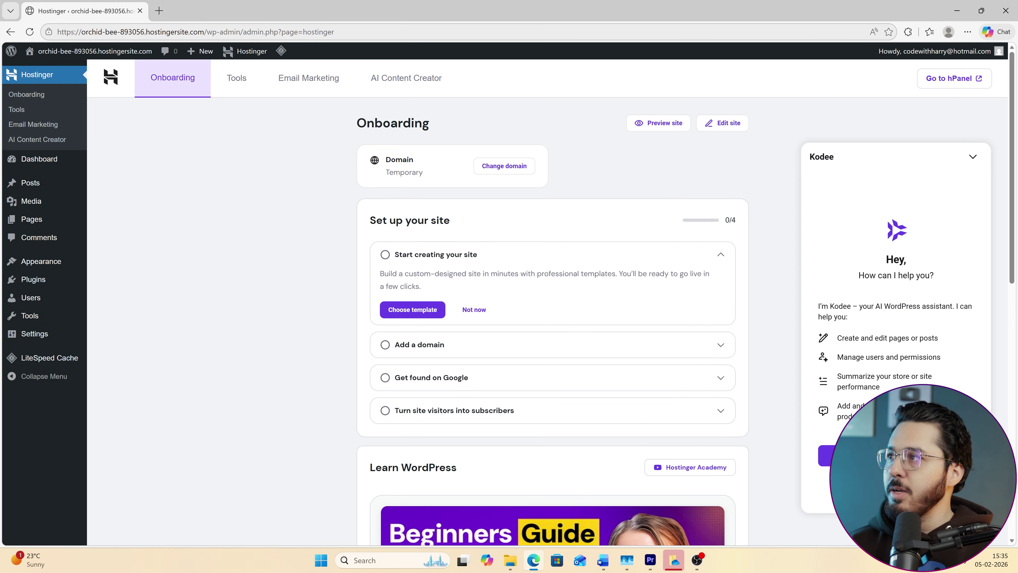
{"action": "left_click_drag", "start_coordinate": [58, 31], "coordinate": [204, 32]}
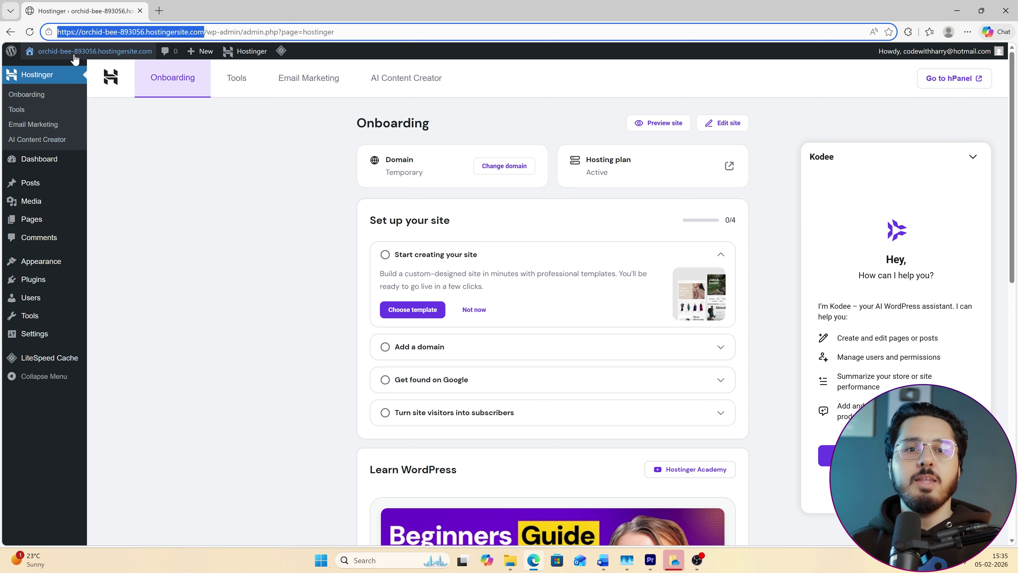
{"action": "mouse_move", "coordinate": [72, 56]}
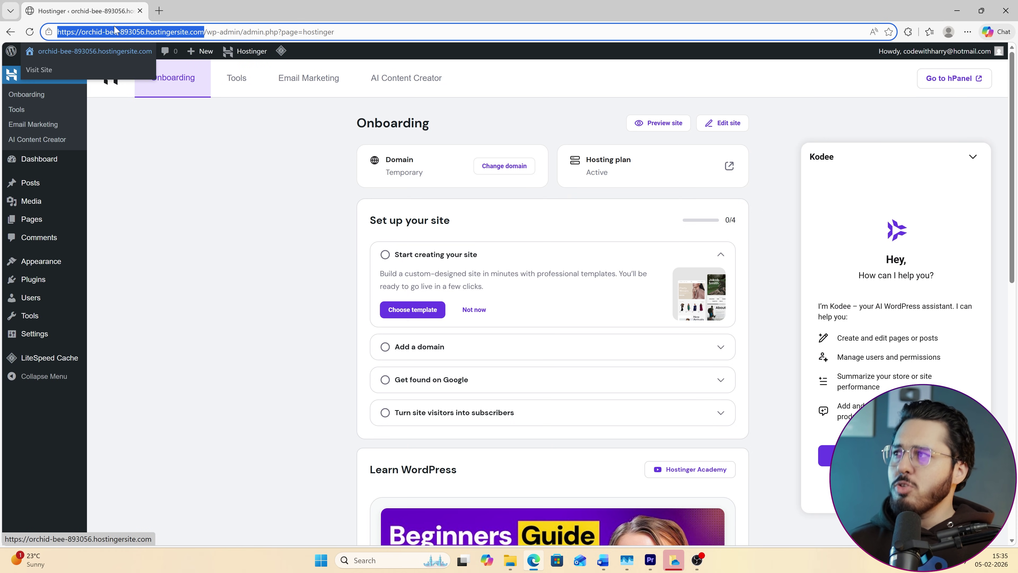
{"action": "left_click", "coordinate": [459, 167]}
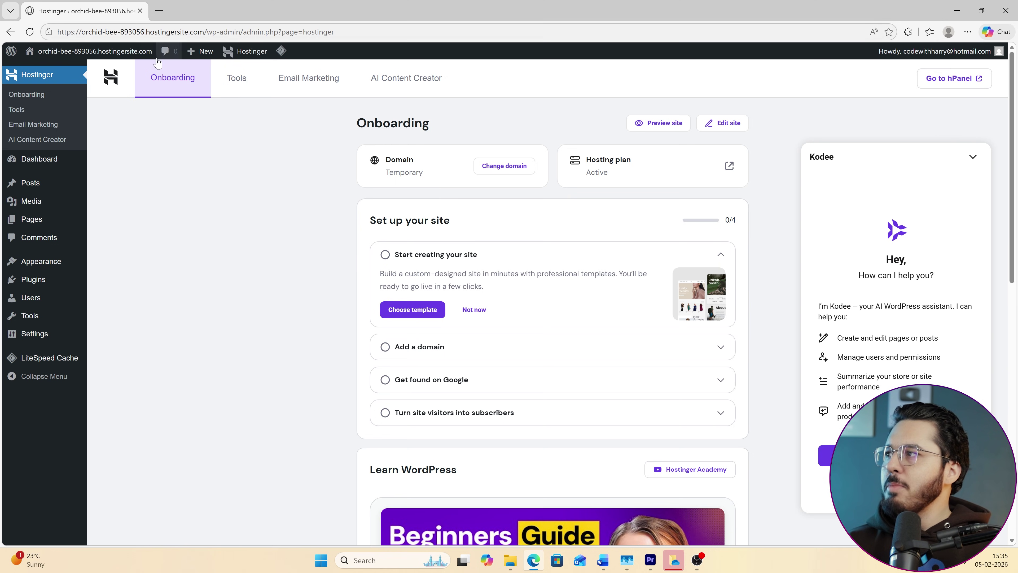
Open the live Blog front page in a new tab, then return to the admin onboarding page.
{"action": "mouse_move", "coordinate": [44, 58]}
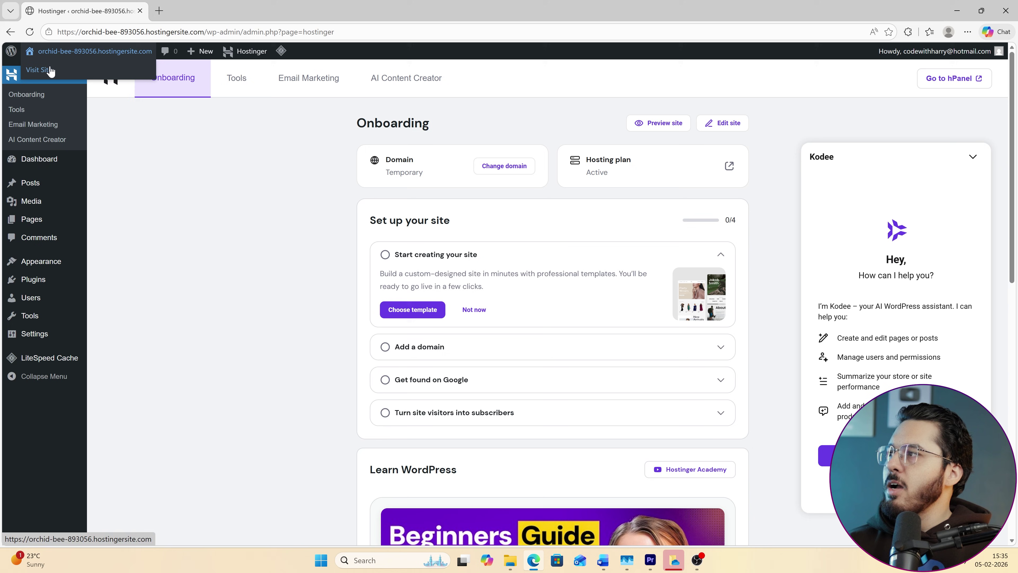
{"action": "left_click", "coordinate": [68, 64]}
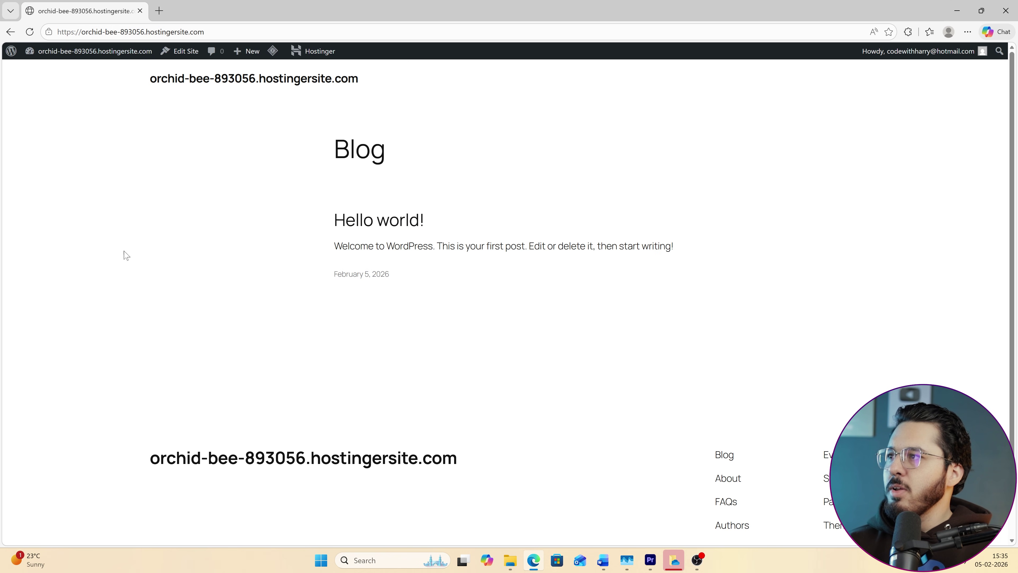
{"action": "left_click", "coordinate": [10, 32]}
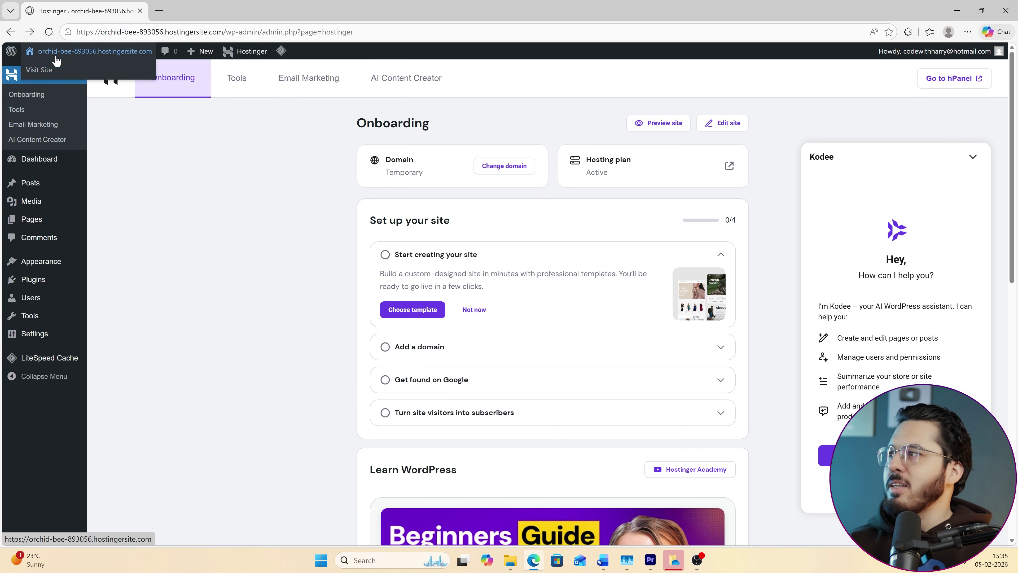
{"action": "middle_click", "coordinate": [52, 71]}
{"action": "left_click", "coordinate": [180, 11]}
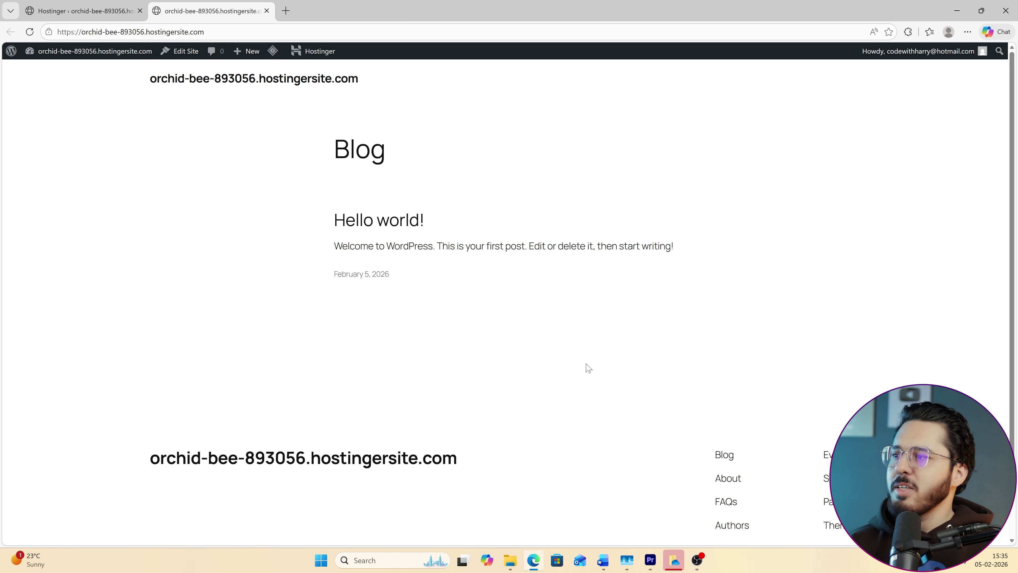
{"action": "scroll", "coordinate": [418, 296], "scroll_direction": "up", "scroll_amount": 1}
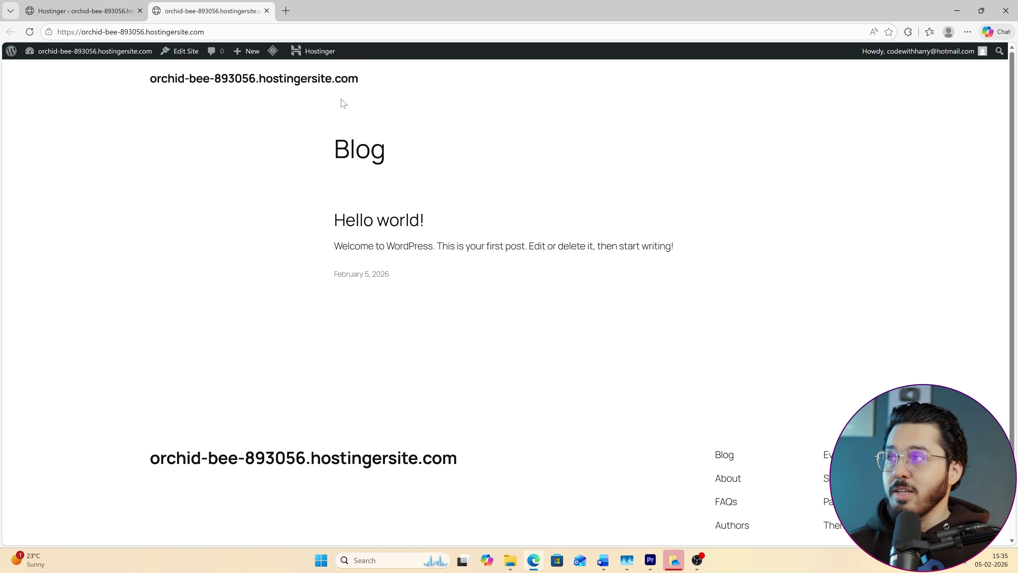
{"action": "left_click", "coordinate": [80, 11]}
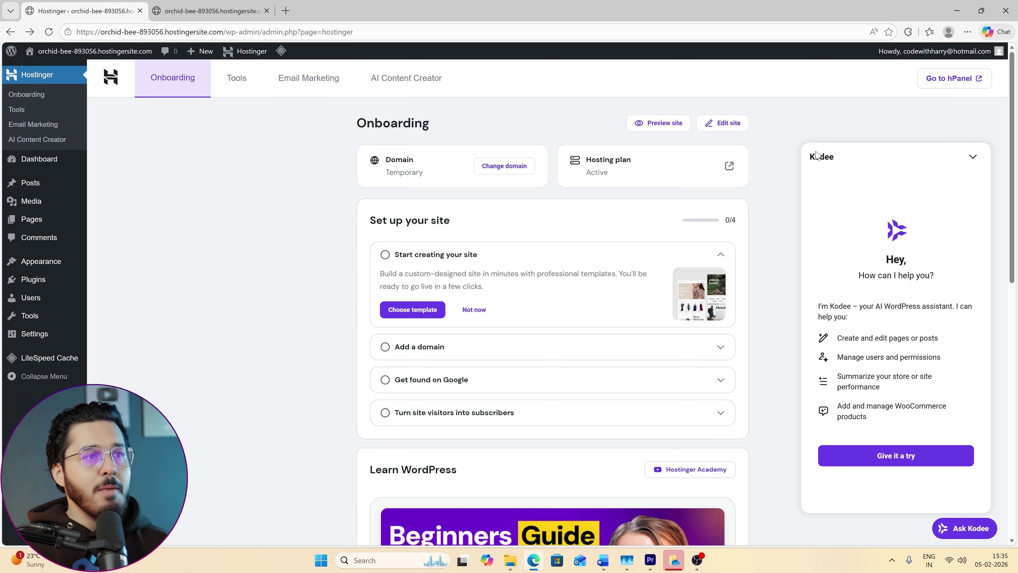
Read the Kodee assistant's introduction and start a chat with it.
{"action": "left_click_drag", "start_coordinate": [809, 156], "coordinate": [930, 293]}
{"action": "left_click_drag", "start_coordinate": [842, 306], "coordinate": [893, 398]}
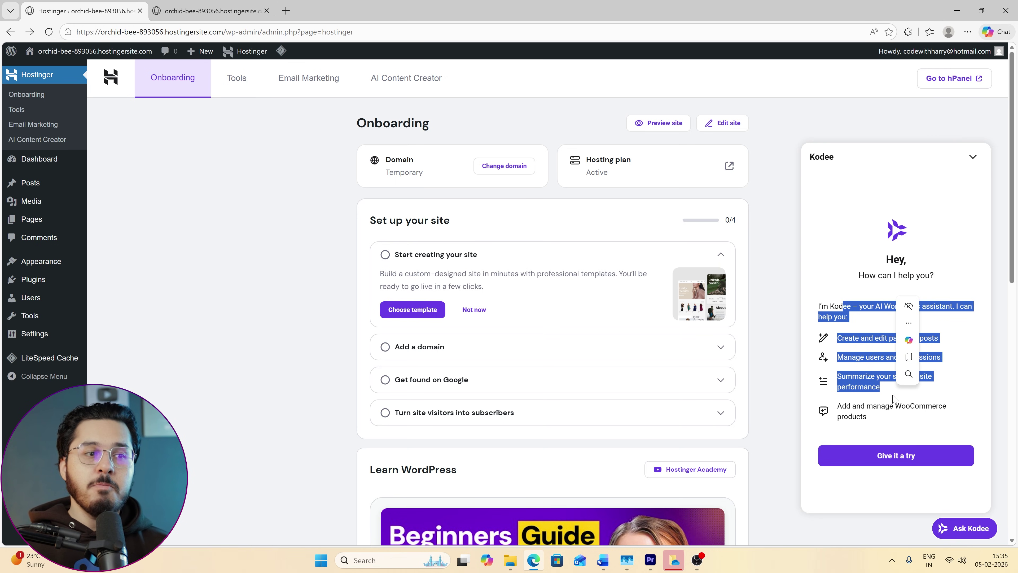
{"action": "left_click", "coordinate": [887, 463]}
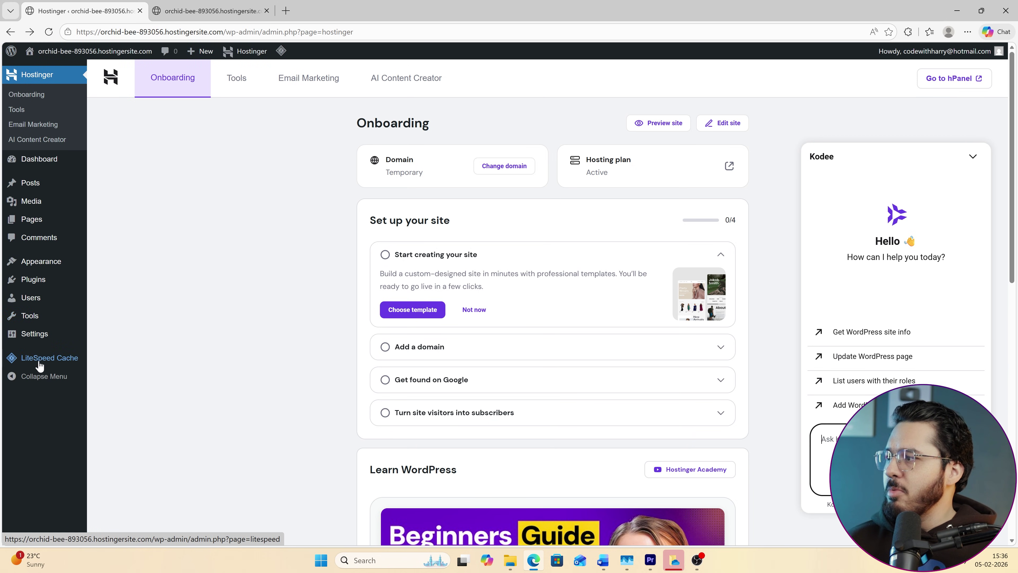
{"action": "mouse_move", "coordinate": [72, 346]}
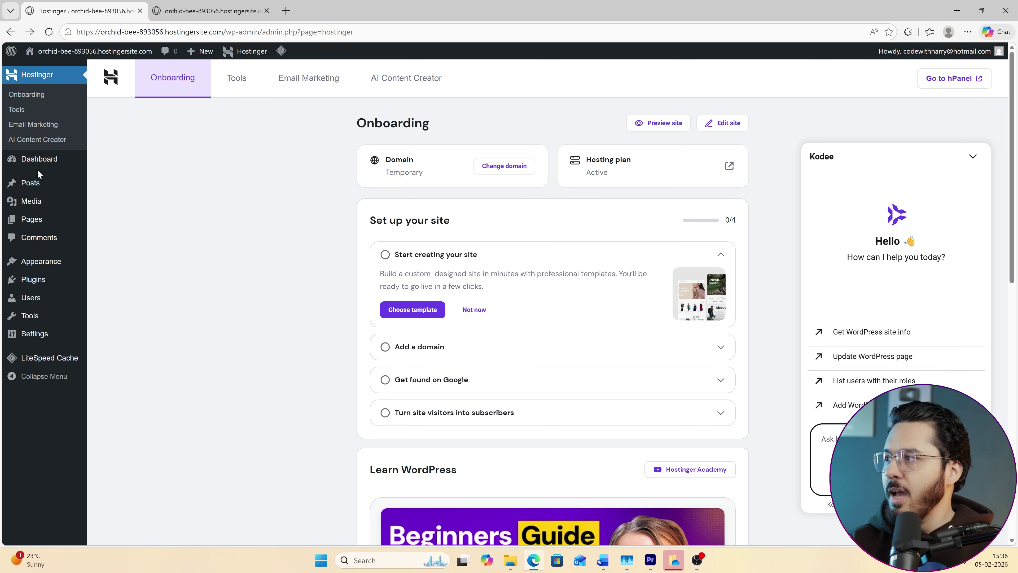
{"action": "mouse_move", "coordinate": [24, 261]}
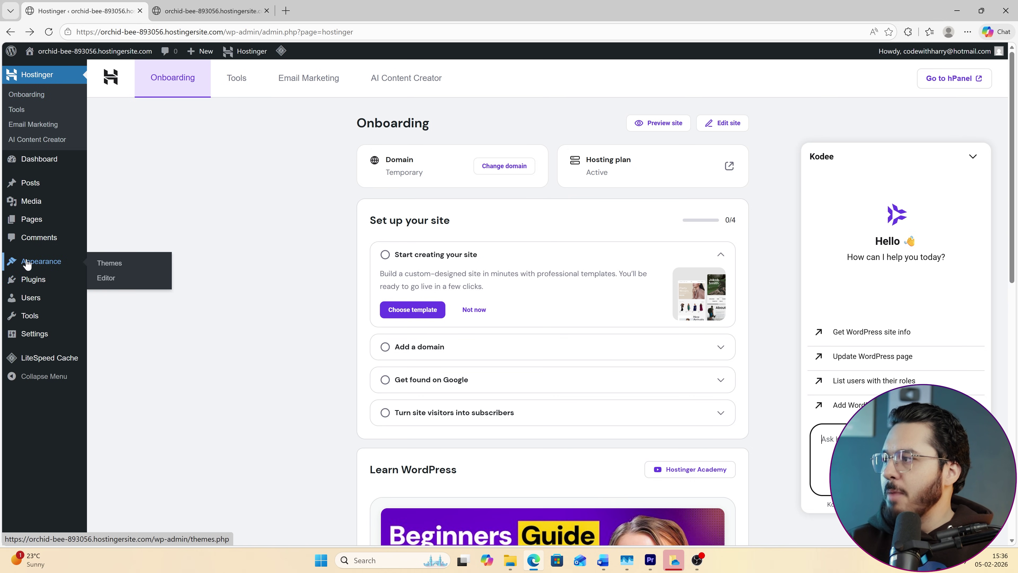
Open the installed themes page and look over the site's front page in the other tab.
{"action": "left_click", "coordinate": [111, 269]}
{"action": "key", "text": "ctrl+Tab"}
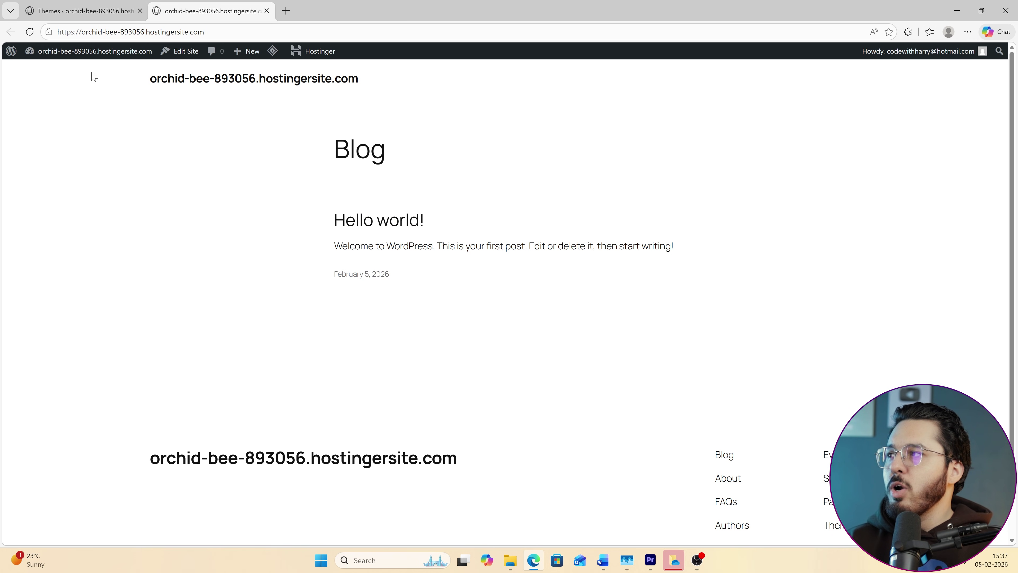
{"action": "left_click_drag", "start_coordinate": [92, 75], "coordinate": [655, 451]}
{"action": "left_click", "coordinate": [532, 346]}
{"action": "key", "text": "ctrl+Tab"}
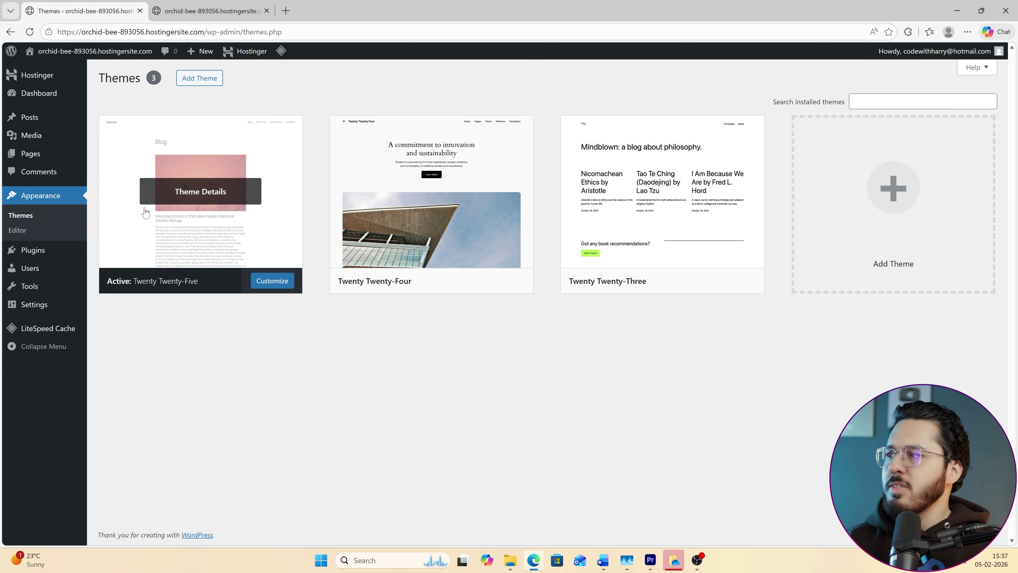
Install the Astra theme from Add Themes and activate it.
{"action": "left_click", "coordinate": [922, 101]}
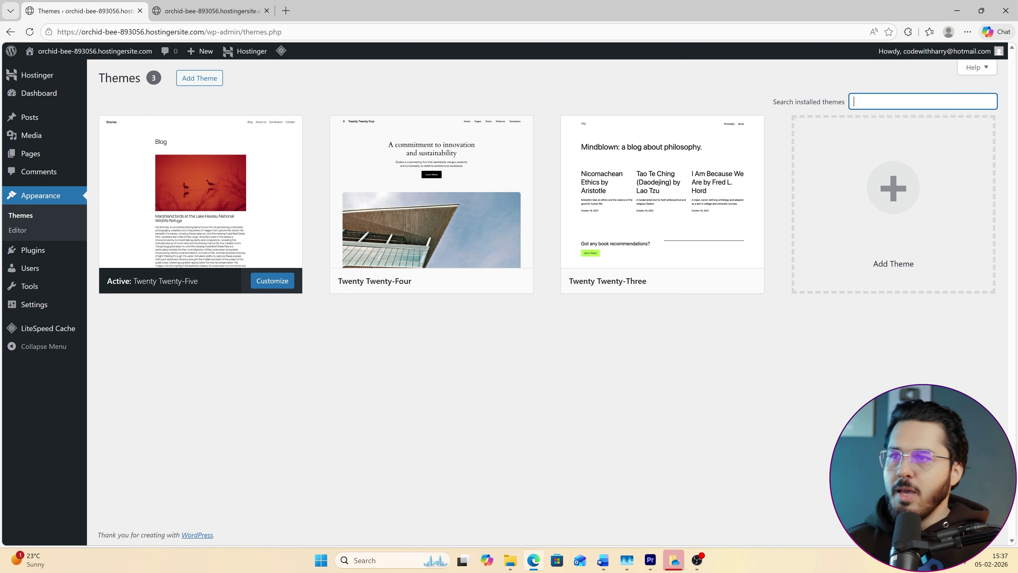
{"action": "left_click", "coordinate": [890, 187]}
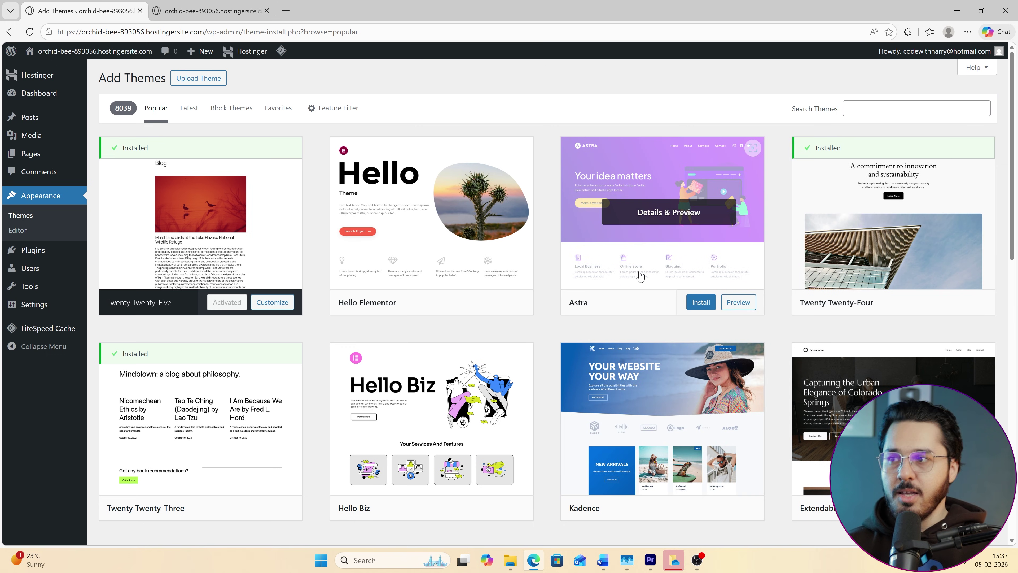
{"action": "left_click", "coordinate": [704, 307]}
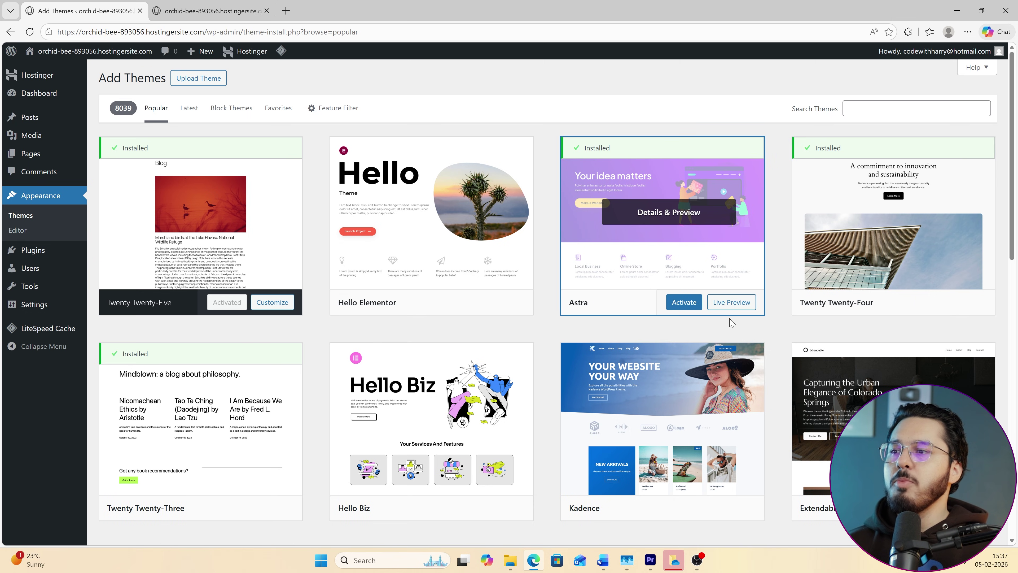
{"action": "left_click", "coordinate": [684, 302]}
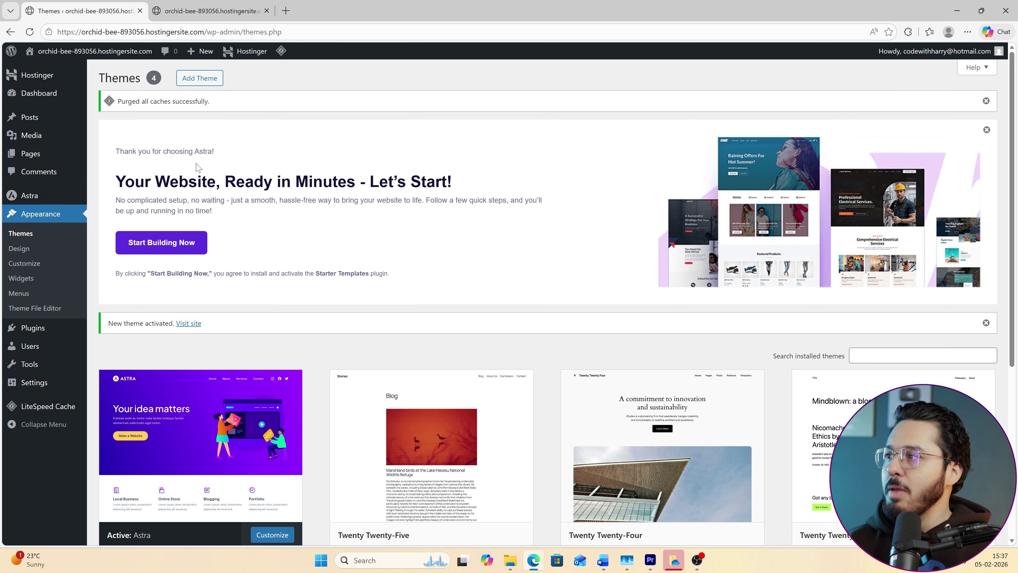
Inspect the Astra-styled live front page with its Hello world! post and Powered by Astra footer.
{"action": "left_click_drag", "start_coordinate": [115, 190], "coordinate": [228, 231]}
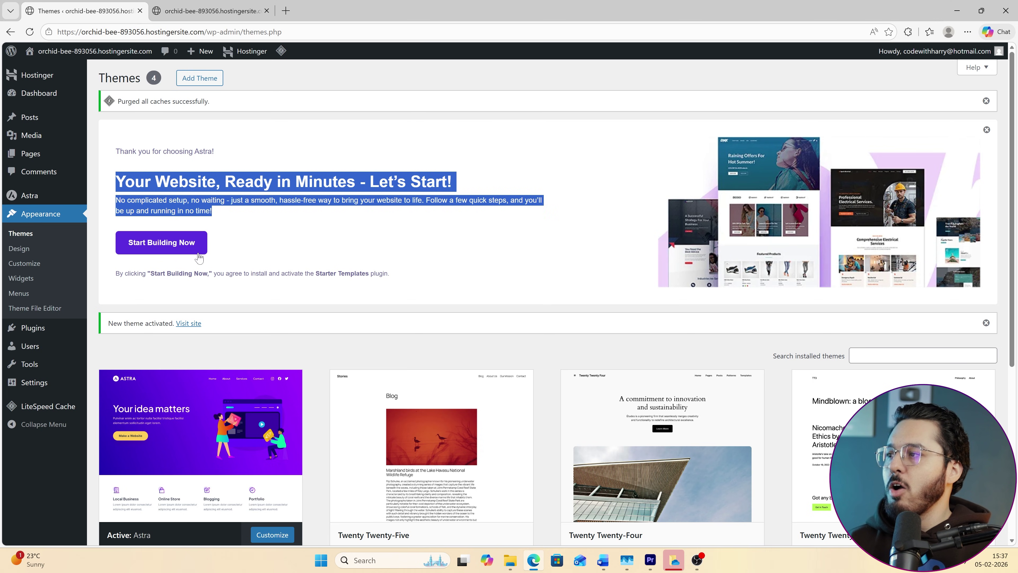
{"action": "left_click", "coordinate": [208, 11]}
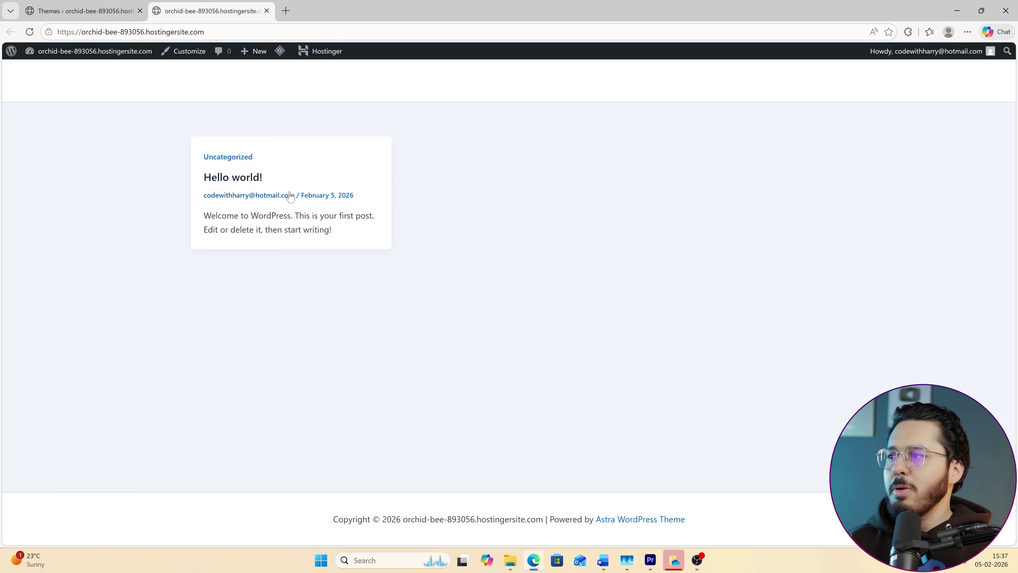
{"action": "left_click_drag", "start_coordinate": [222, 159], "coordinate": [429, 238]}
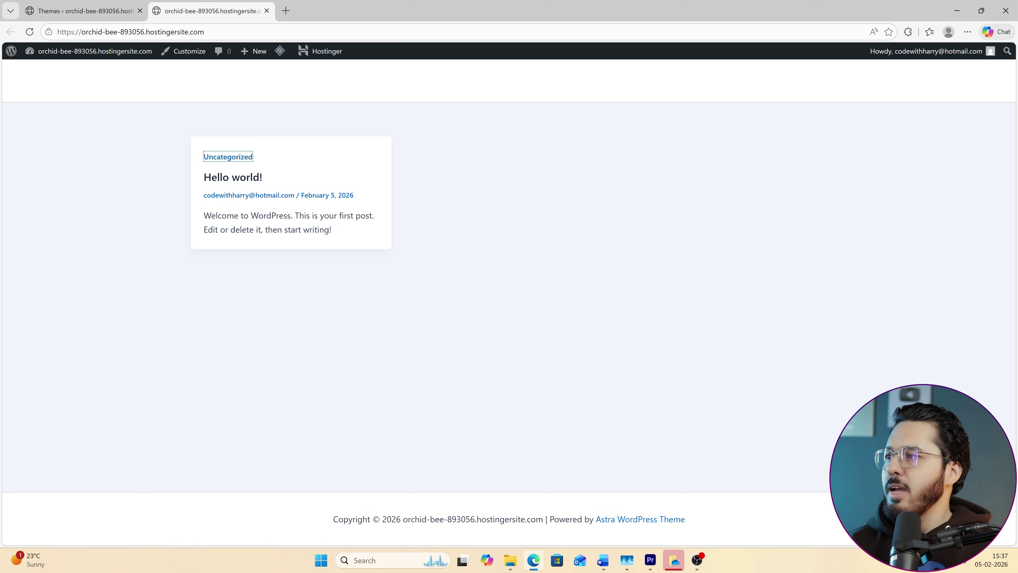
{"action": "left_click", "coordinate": [272, 165]}
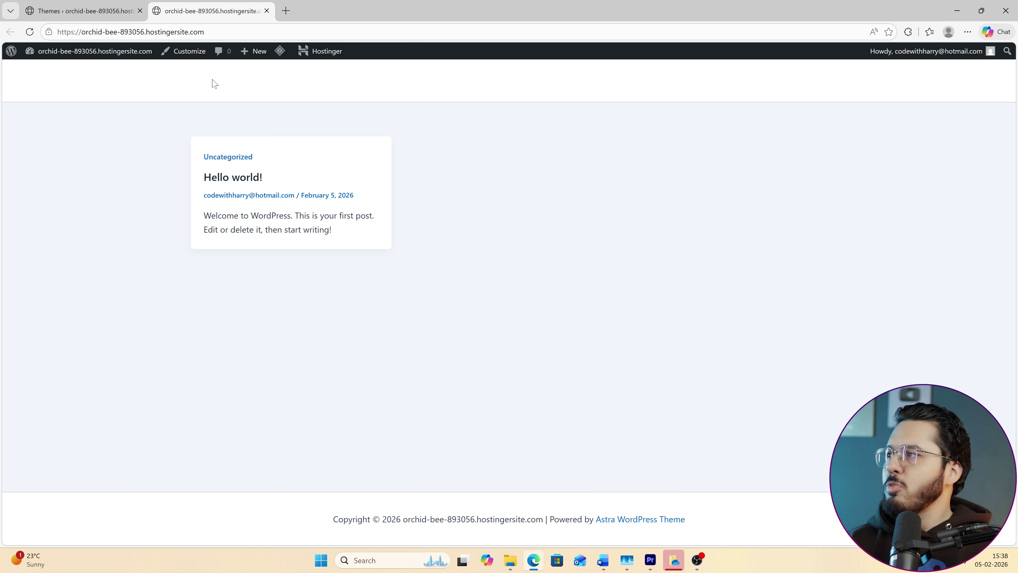
{"action": "left_click_drag", "start_coordinate": [175, 501], "coordinate": [786, 496]}
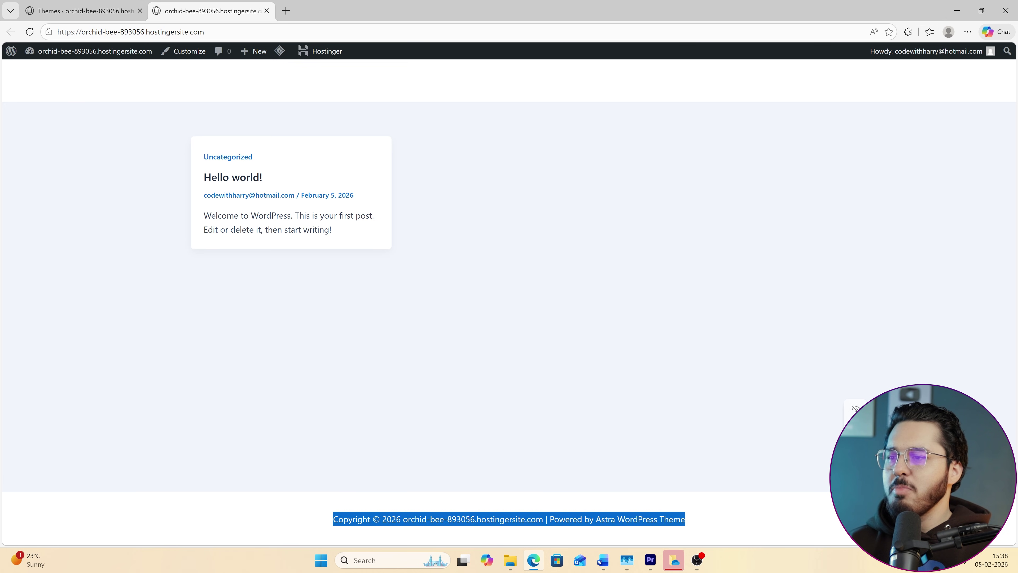
{"action": "left_click", "coordinate": [82, 10]}
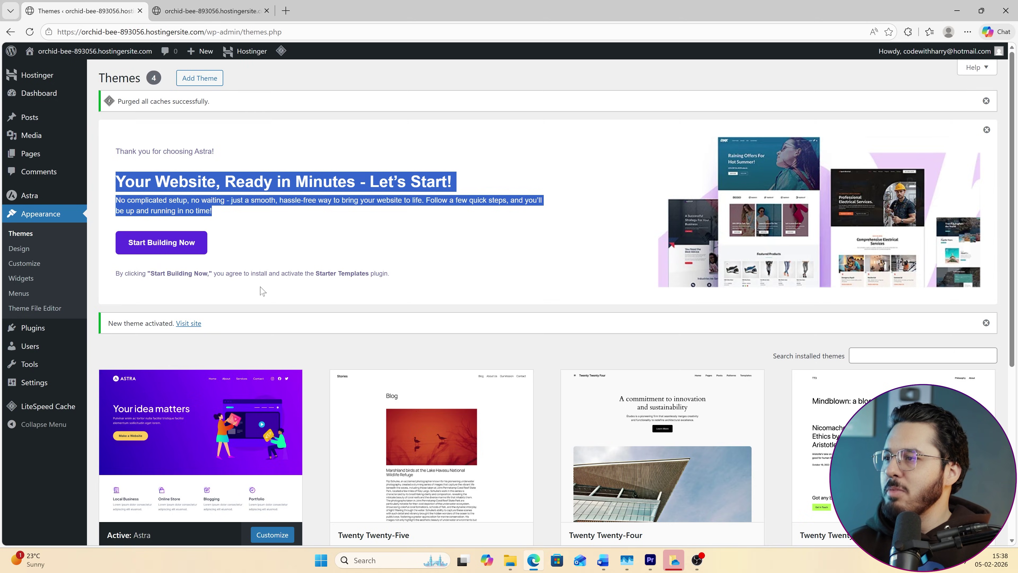
{"action": "left_click", "coordinate": [409, 309]}
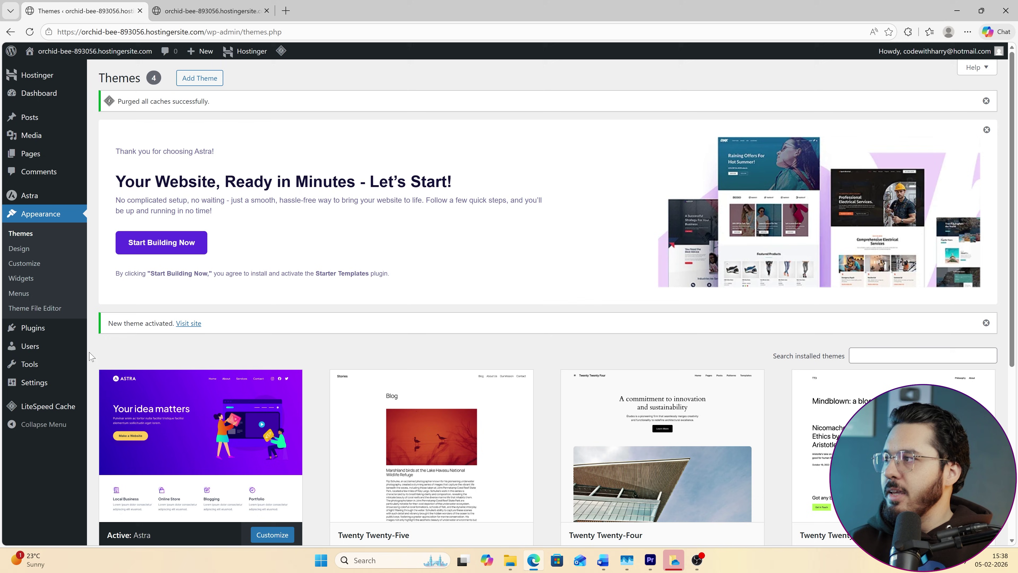
Open All Posts, view the Hello world! post on the live site, and return to admin.
{"action": "mouse_move", "coordinate": [30, 121]}
{"action": "left_click", "coordinate": [118, 121]}
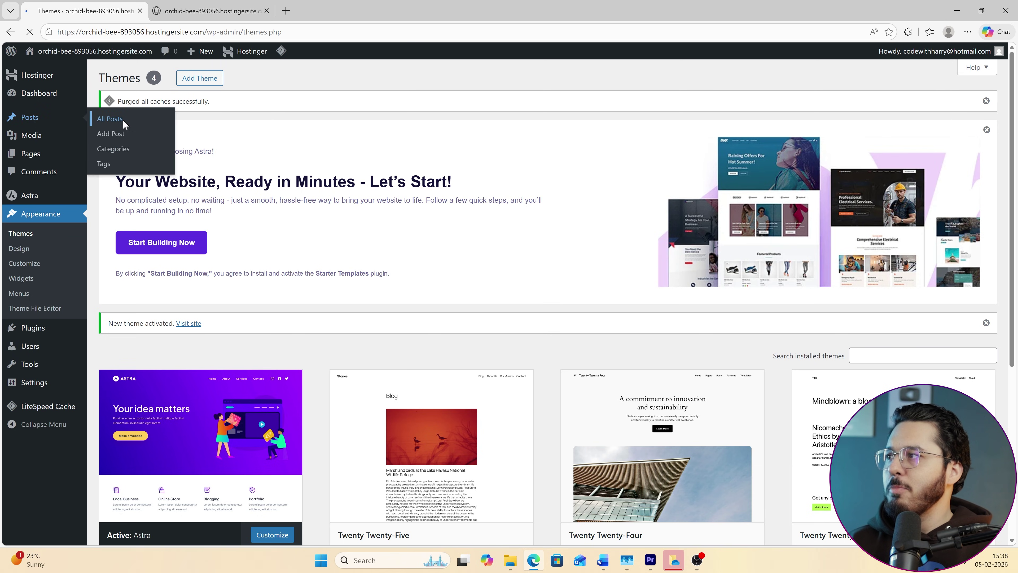
{"action": "left_click", "coordinate": [194, 5]}
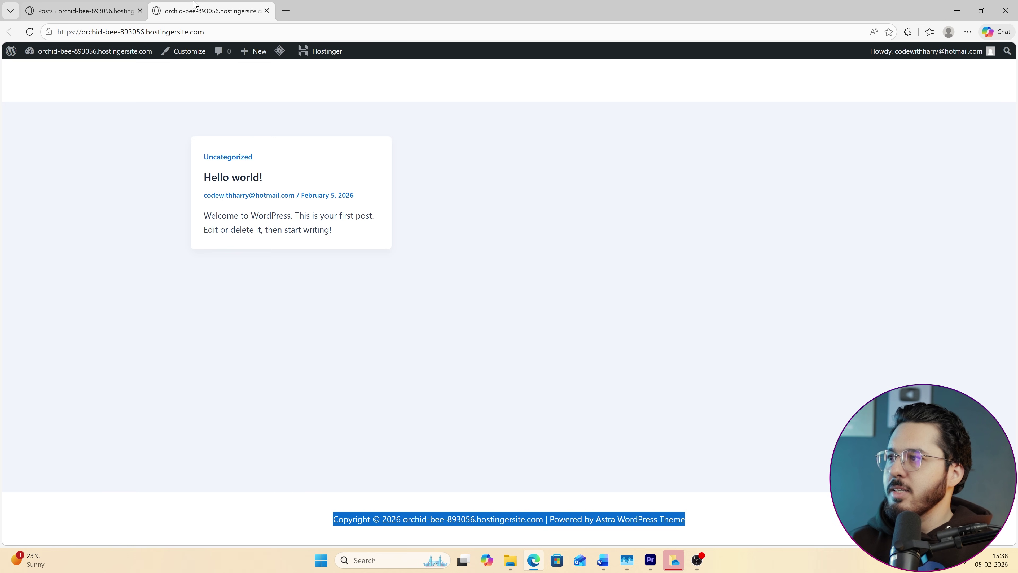
{"action": "left_click", "coordinate": [234, 177]}
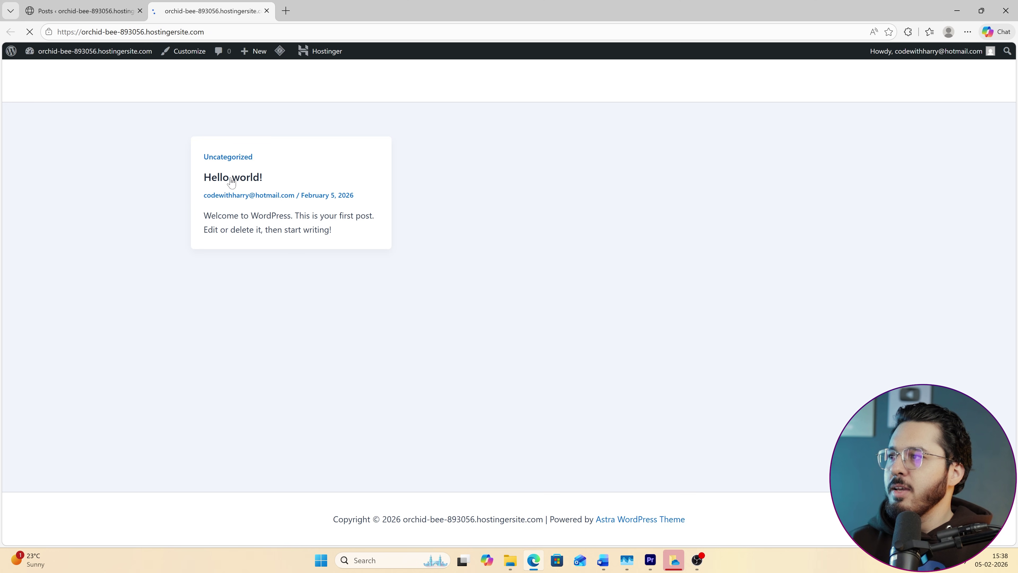
{"action": "left_click", "coordinate": [10, 31]}
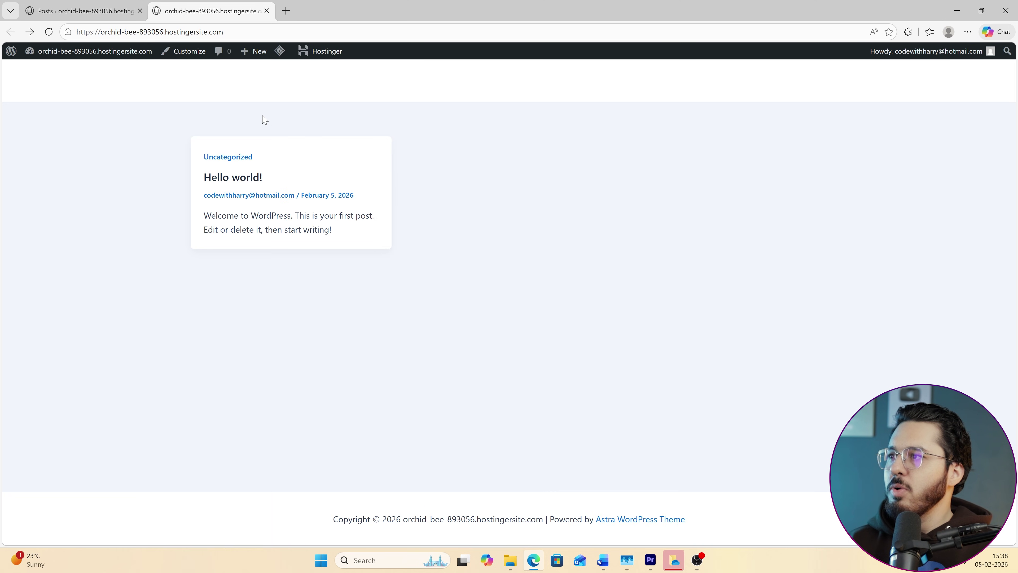
{"action": "left_click", "coordinate": [108, 4]}
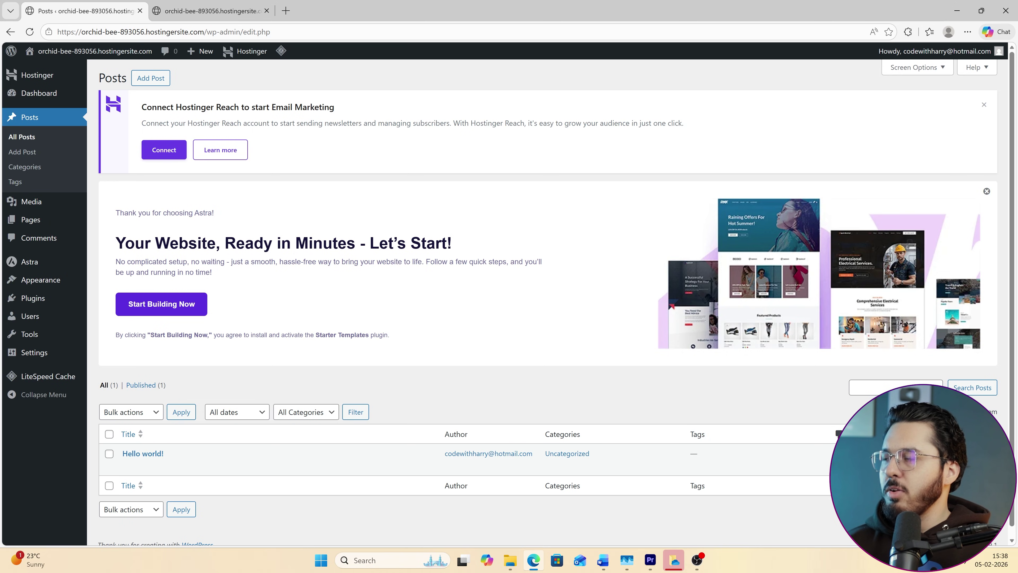
Draft a new post 'JavaScript Tutorial' with the line 'JavaScript is a nice language', then open Kodee.
{"action": "left_click", "coordinate": [34, 154]}
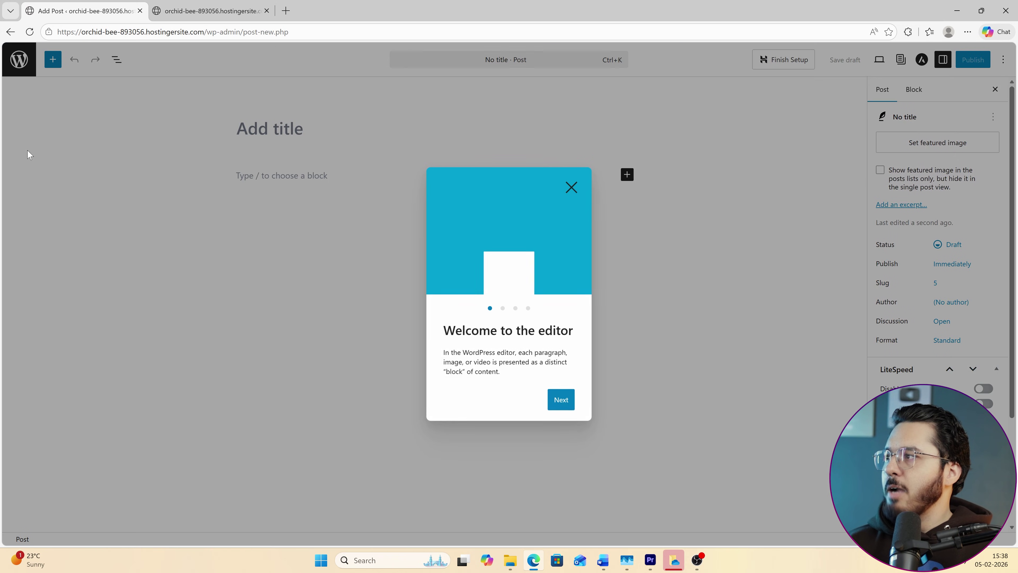
{"action": "left_click", "coordinate": [561, 401]}
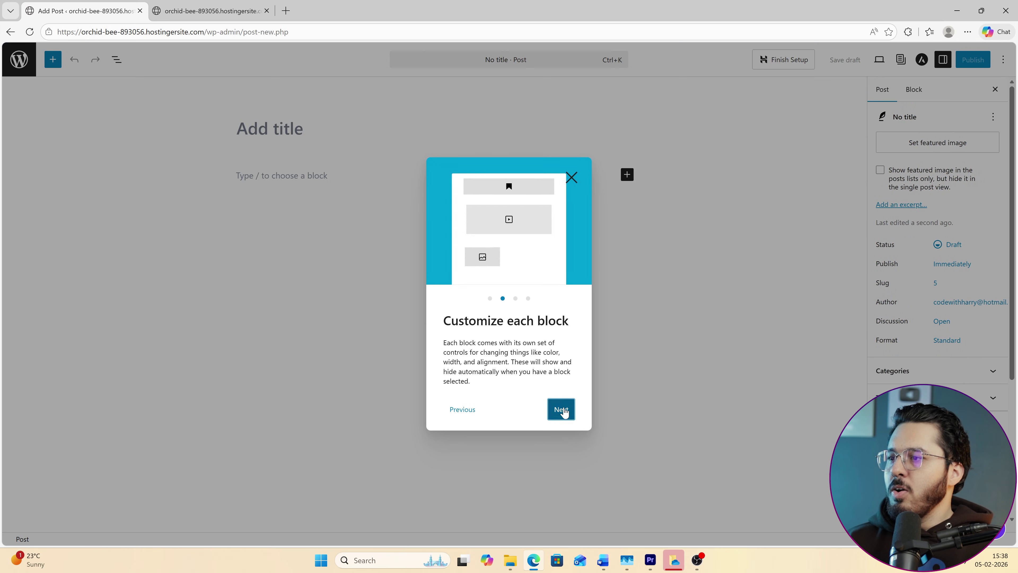
{"action": "left_click", "coordinate": [561, 409]}
{"action": "left_click", "coordinate": [561, 409]}
{"action": "left_click", "coordinate": [561, 409]}
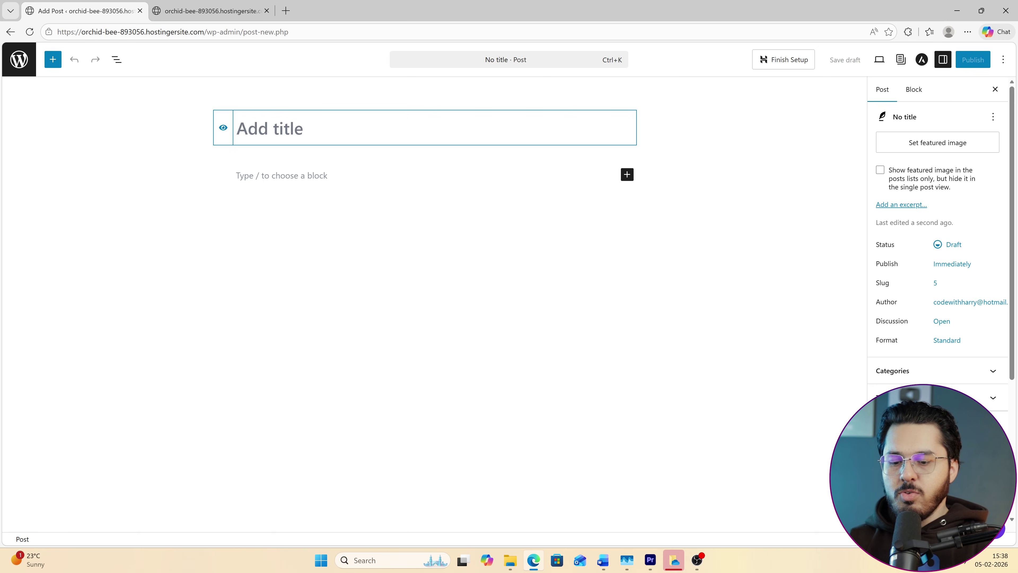
{"action": "type", "text": "JavaScript Tu"}
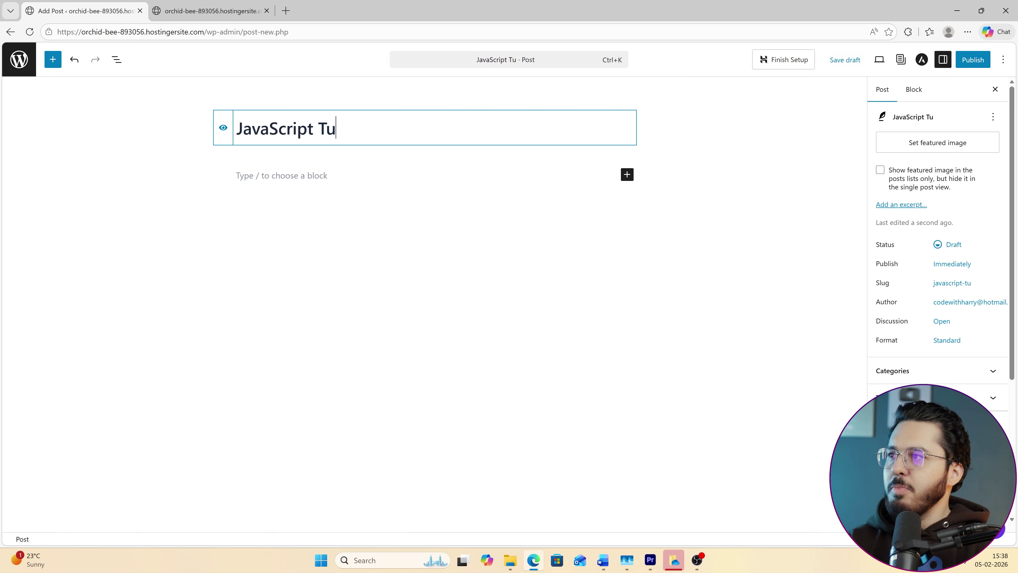
{"action": "type", "text": "torial"}
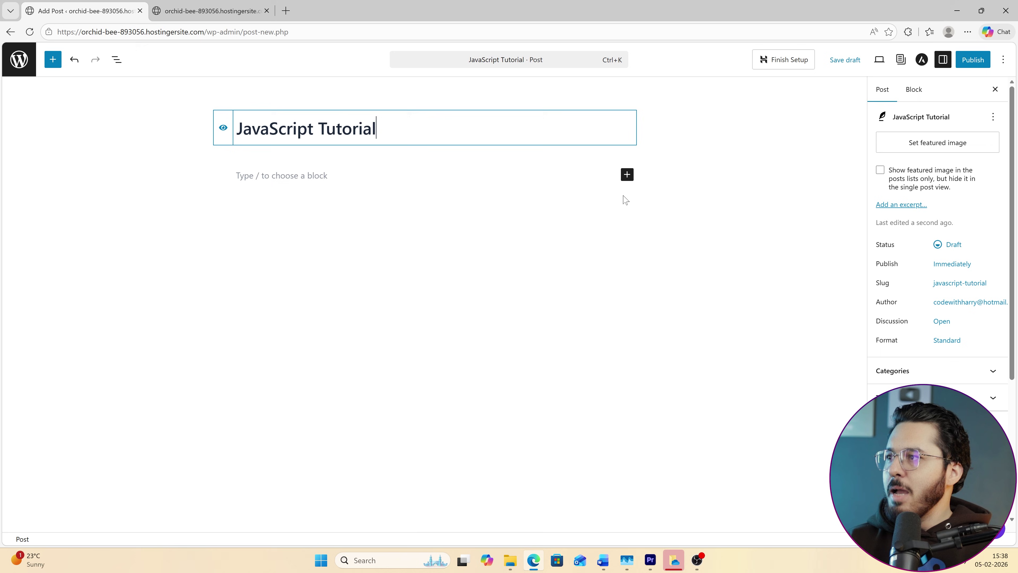
{"action": "left_click", "coordinate": [391, 171]}
{"action": "type", "text": "JavaScript is a nice language"}
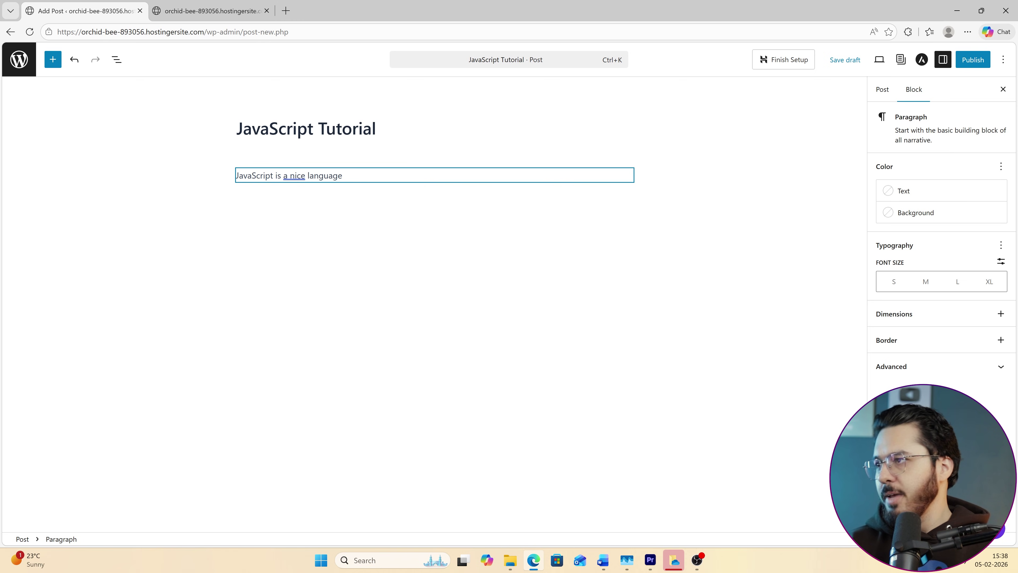
{"action": "left_click", "coordinate": [973, 528]}
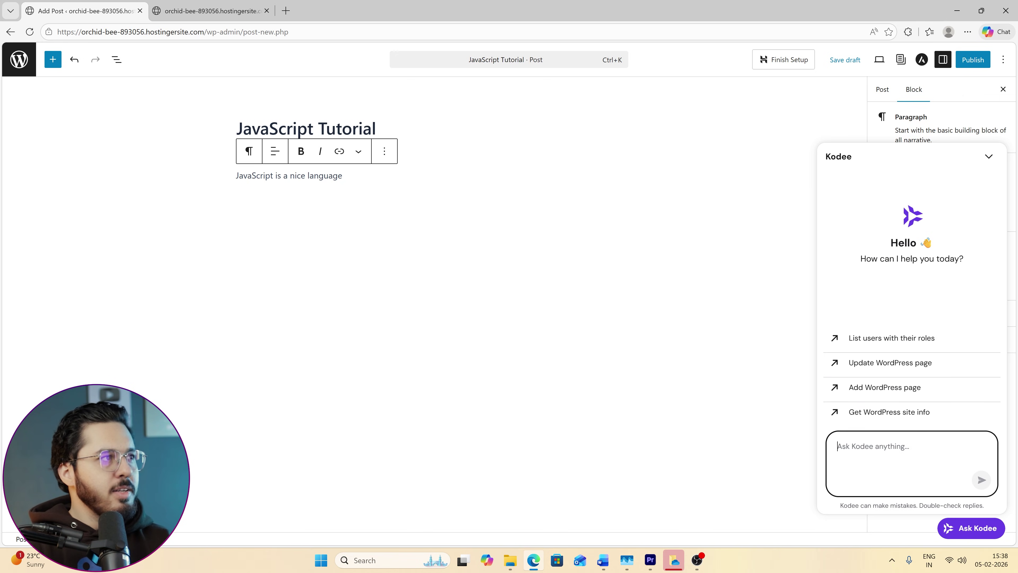
Ask Kodee to write JavaScript content and paste its reply over the post's existing paragraph.
{"action": "type", "text": "write content related to java"}
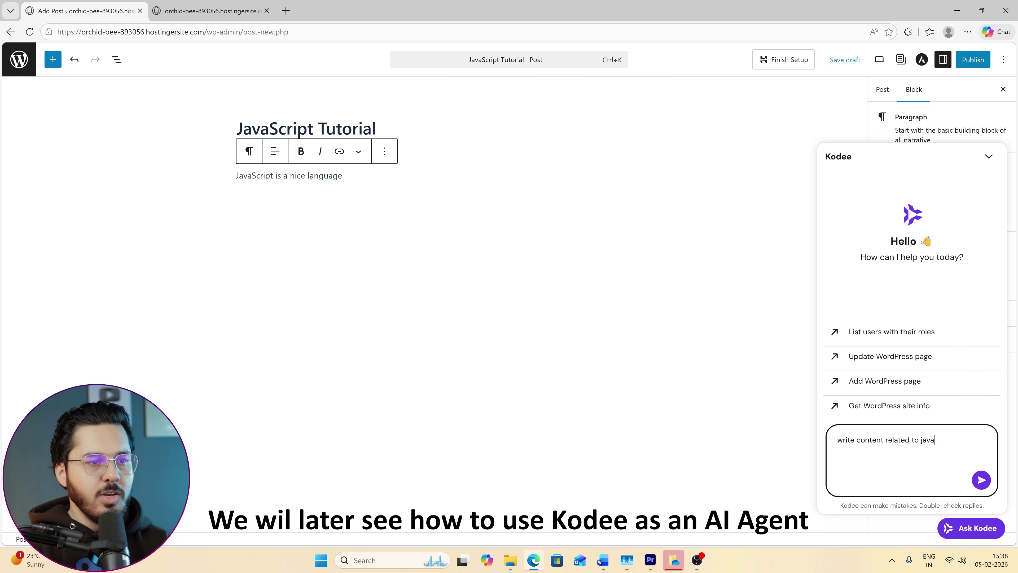
{"action": "type", "text": "script here on"}
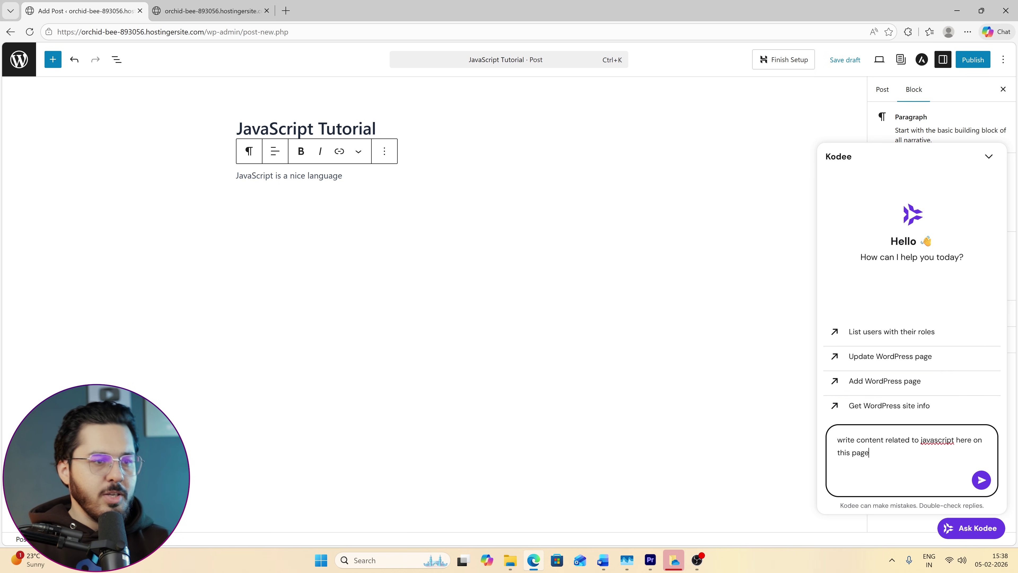
{"action": "type", "text": " this page"}
{"action": "left_click", "coordinate": [981, 479]}
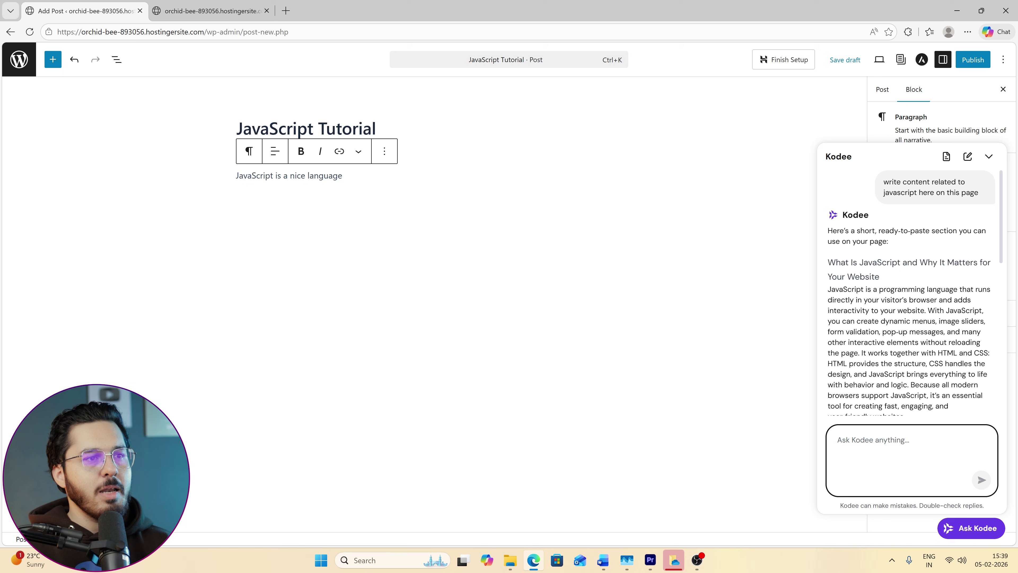
{"action": "left_click_drag", "start_coordinate": [828, 263], "coordinate": [995, 386]}
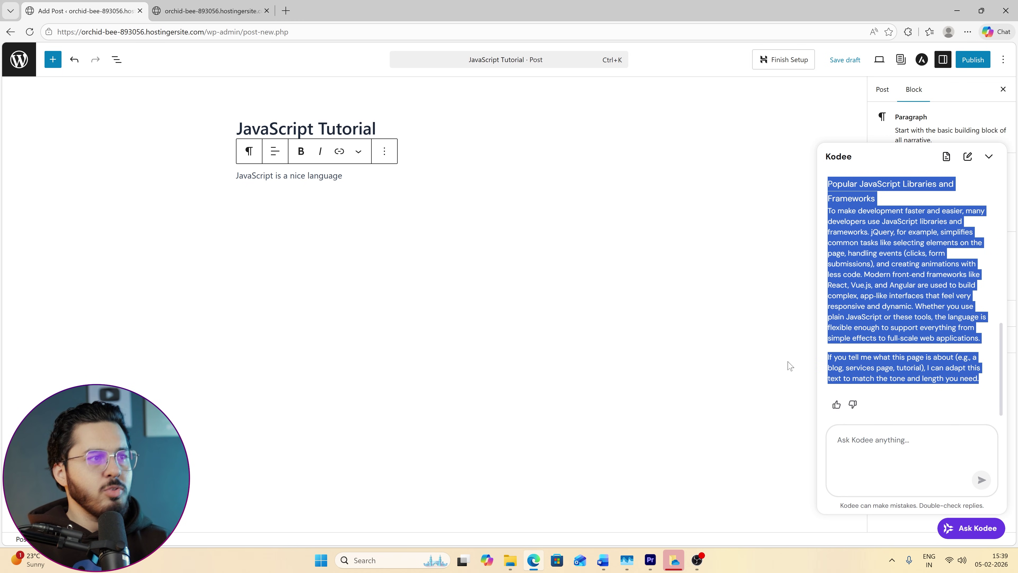
{"action": "left_click_drag", "start_coordinate": [343, 175], "coordinate": [206, 188]}
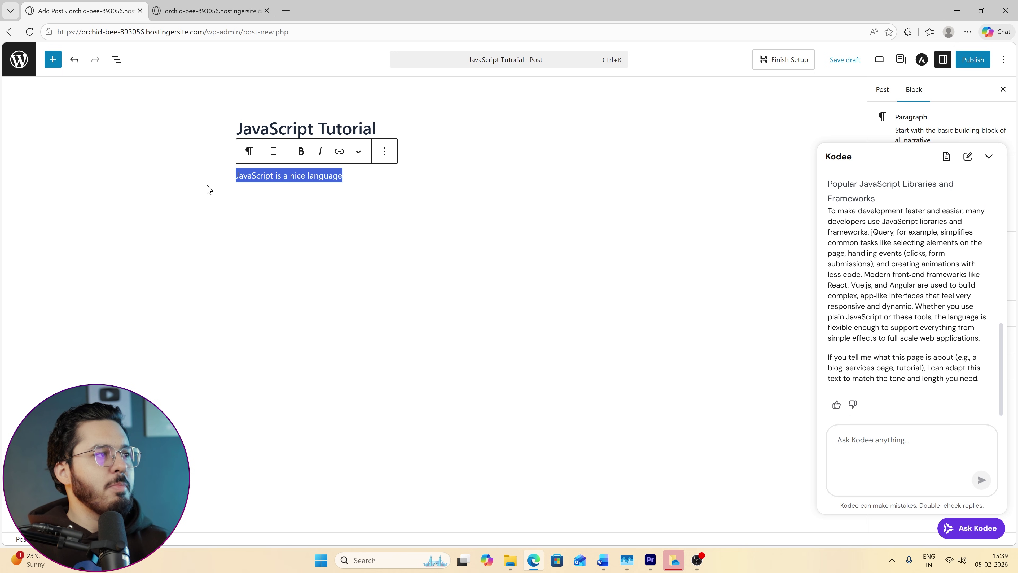
{"action": "key", "text": "ctrl+v"}
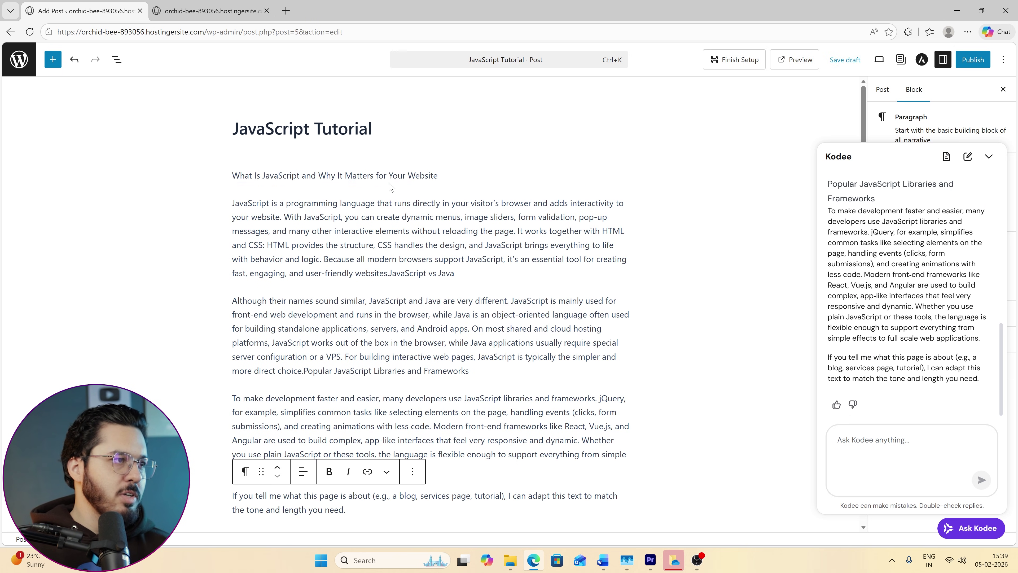
{"action": "scroll", "coordinate": [350, 326], "scroll_direction": "down", "scroll_amount": 5}
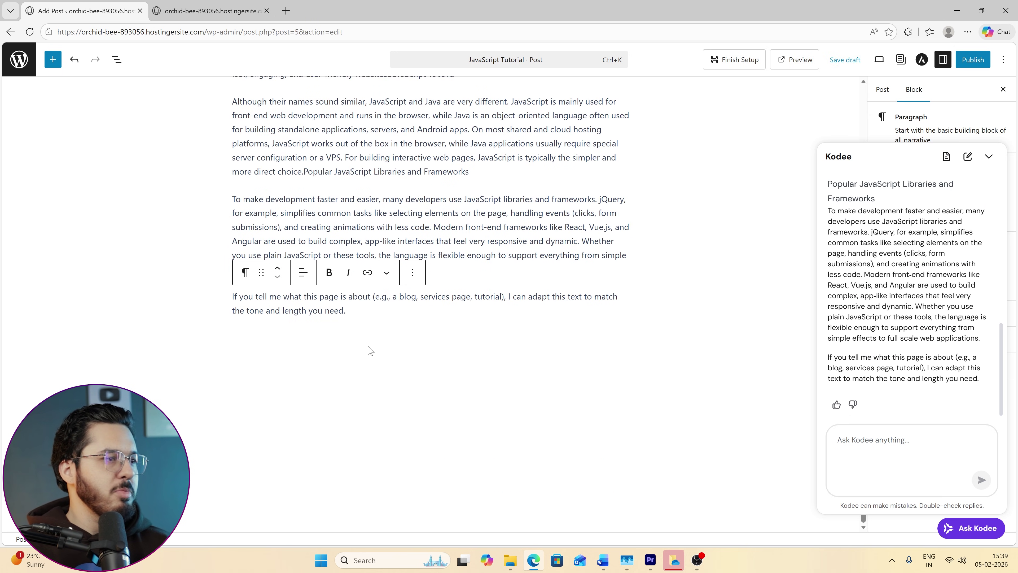
{"action": "scroll", "coordinate": [369, 347], "scroll_direction": "up", "scroll_amount": 5}
Hide the Kodee assistant and publish the post.
{"action": "left_click", "coordinate": [989, 156]}
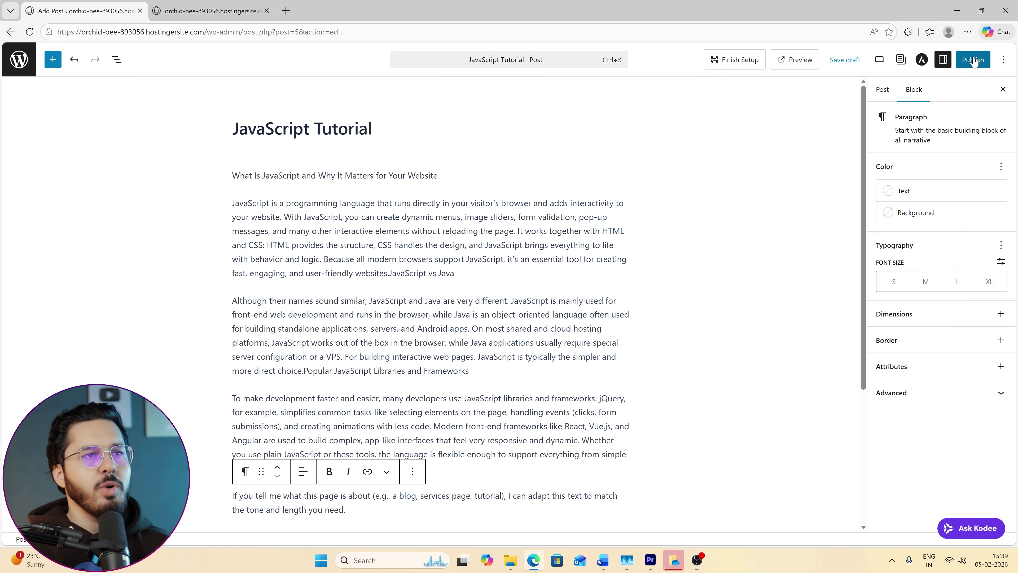
{"action": "left_click", "coordinate": [973, 60]}
{"action": "left_click", "coordinate": [971, 60]}
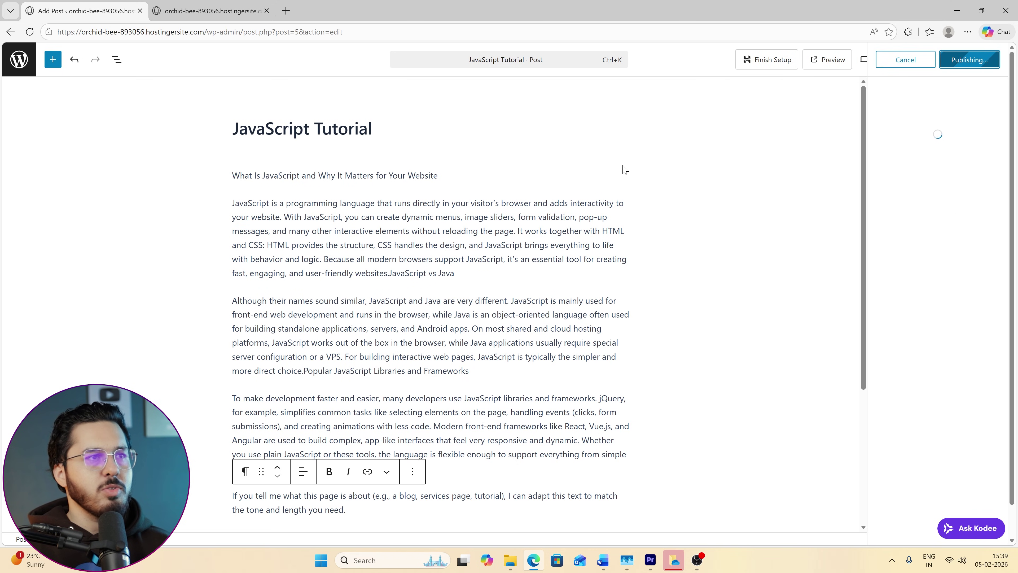
Reload the live homepage and open the new JavaScript Tutorial post.
{"action": "left_click", "coordinate": [241, 10]}
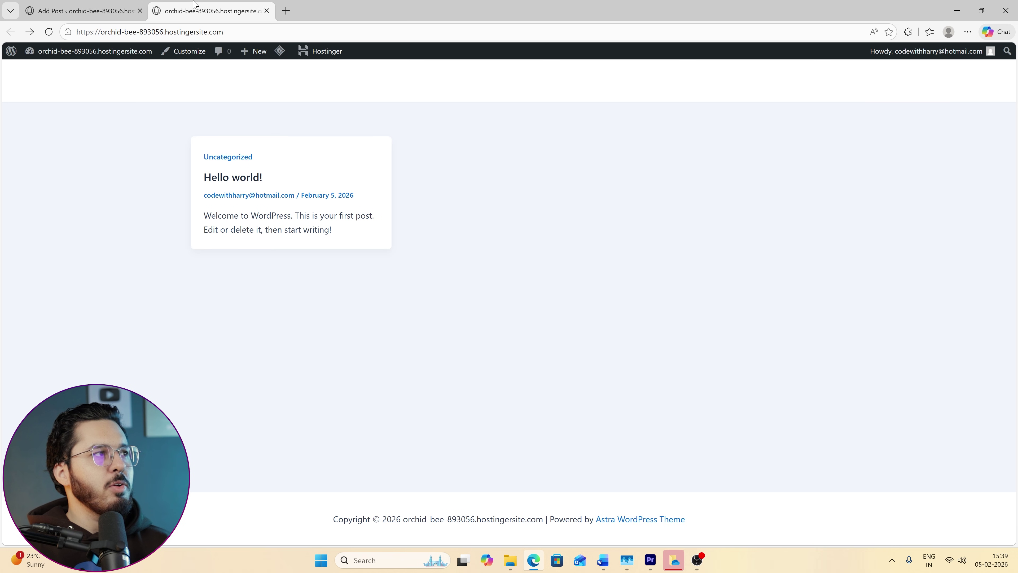
{"action": "left_click", "coordinate": [44, 34]}
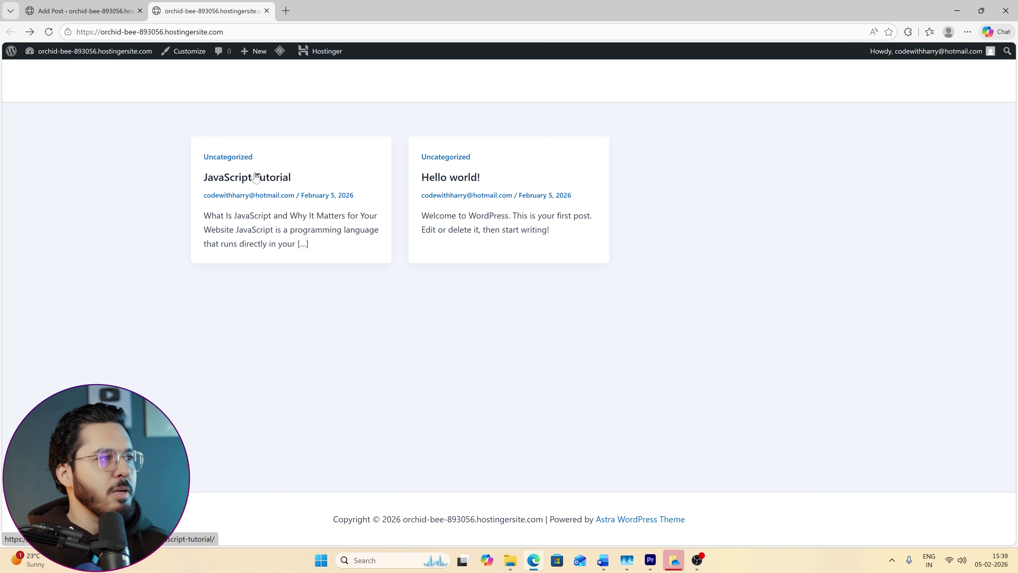
{"action": "left_click", "coordinate": [248, 182]}
Back in the editor, move the 'What Is JavaScript…' line down one block.
{"action": "left_click", "coordinate": [80, 11]}
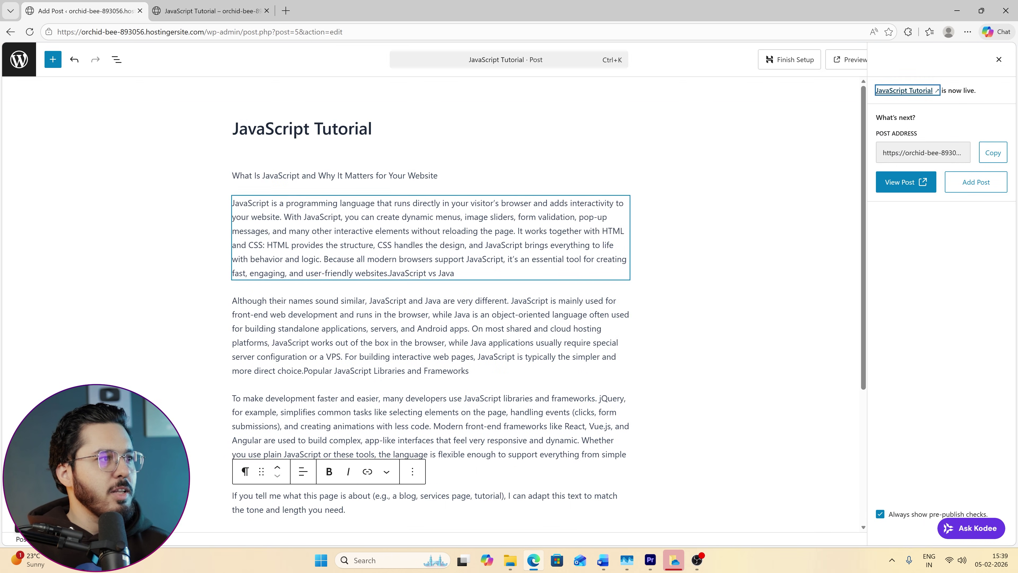
{"action": "left_click", "coordinate": [327, 175]}
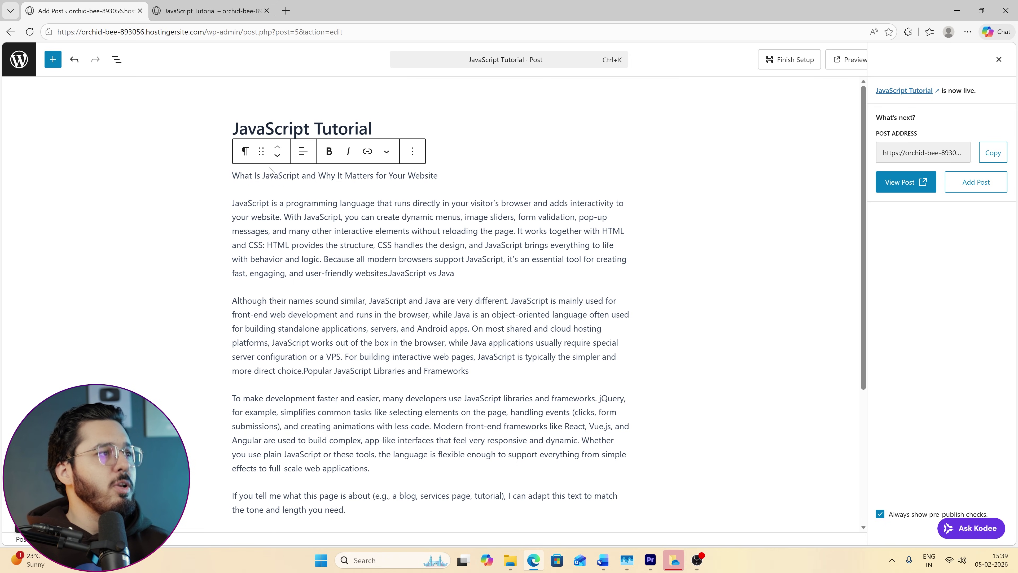
{"action": "left_click", "coordinate": [408, 152]}
{"action": "left_click", "coordinate": [409, 152]}
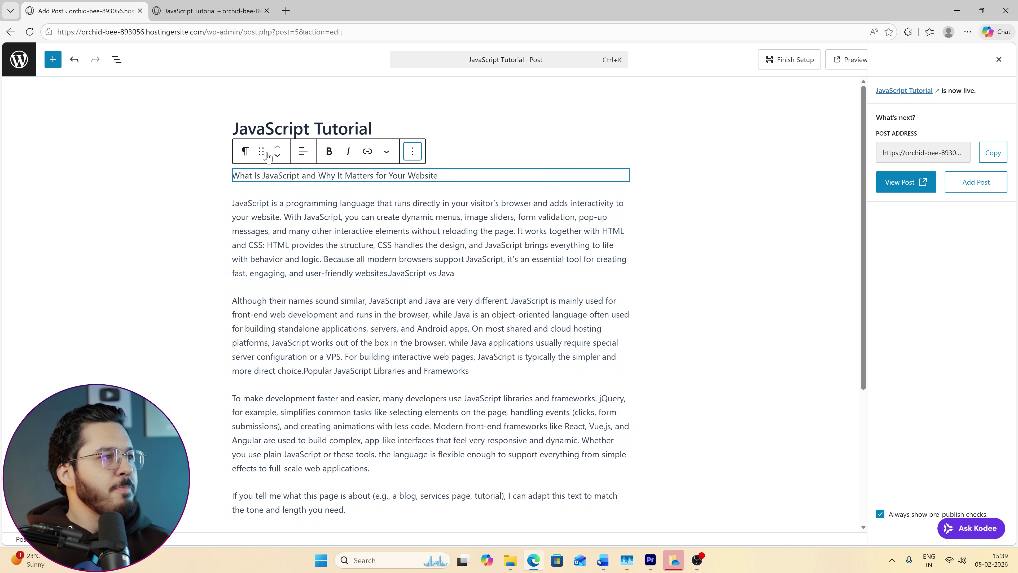
{"action": "left_click", "coordinate": [302, 156]}
{"action": "left_click", "coordinate": [278, 156]}
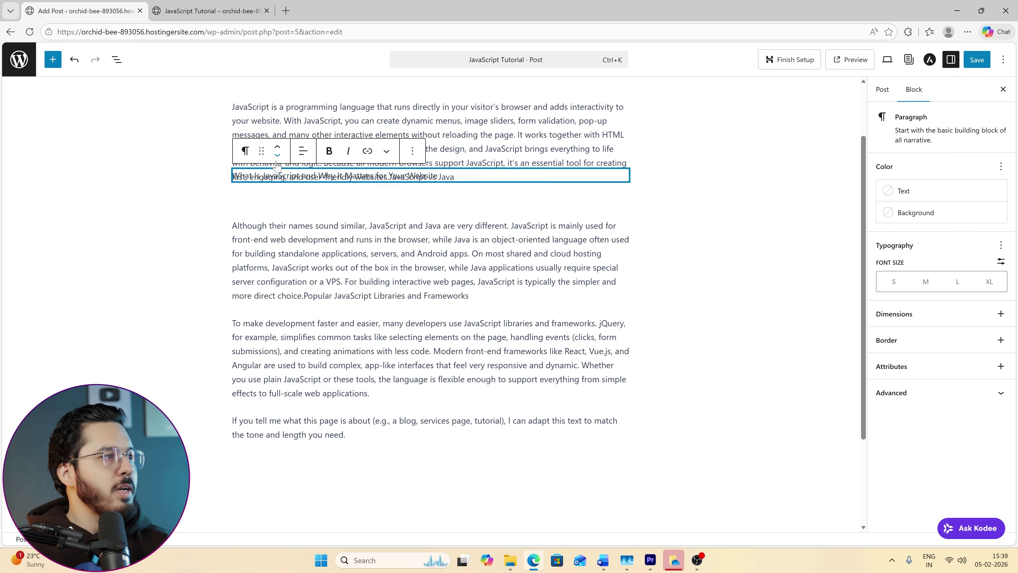
Move the 'What Is JavaScript…' line back under the title and transform it into an H2 heading.
{"action": "left_click", "coordinate": [278, 149]}
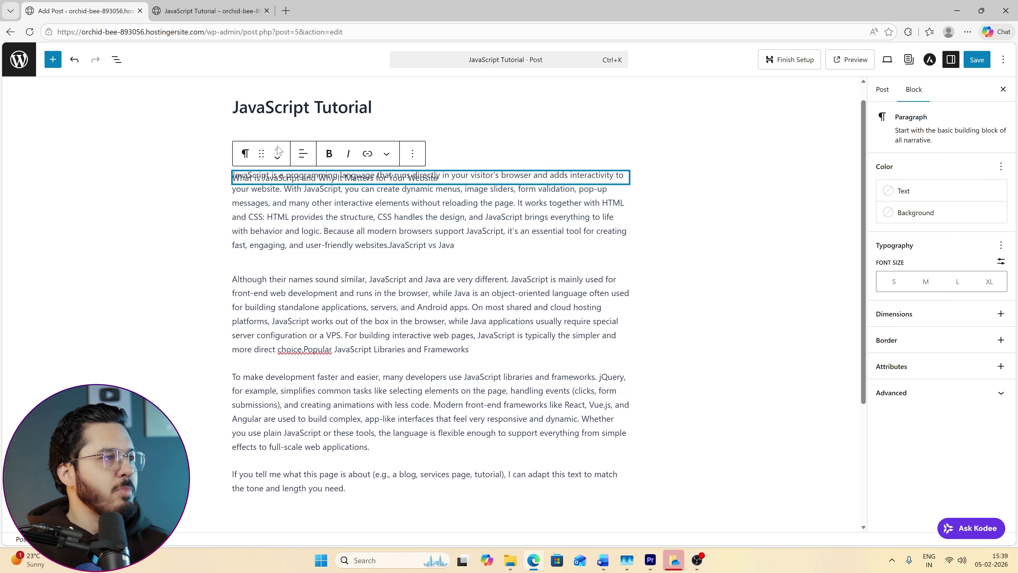
{"action": "left_click", "coordinate": [247, 154]}
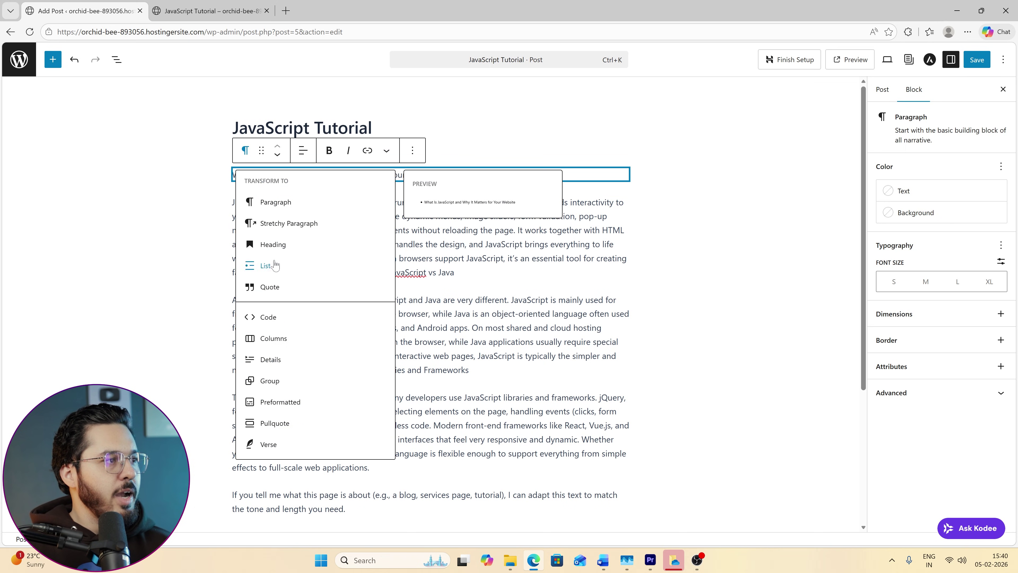
{"action": "left_click", "coordinate": [311, 244]}
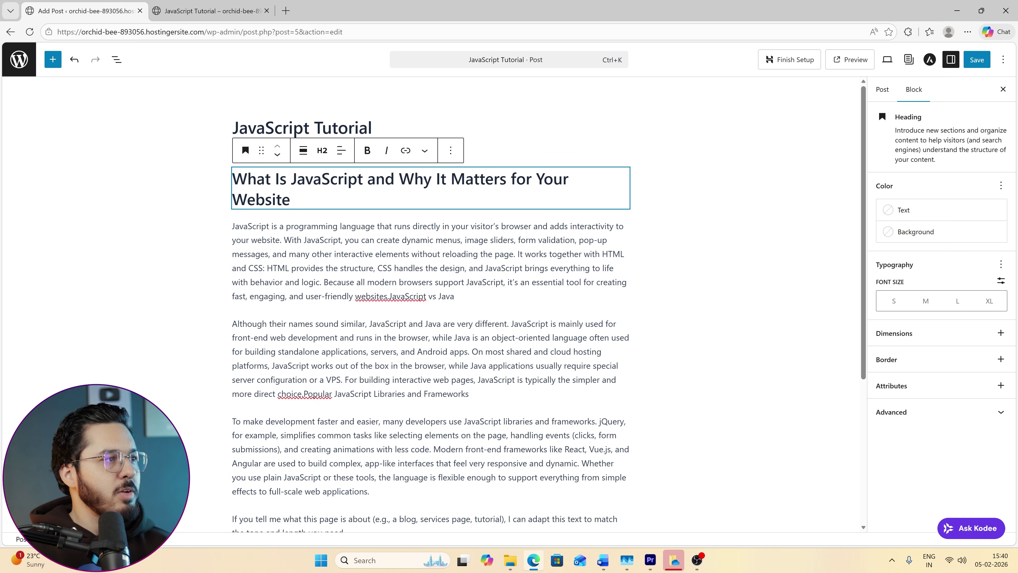
{"action": "left_click", "coordinate": [391, 296]}
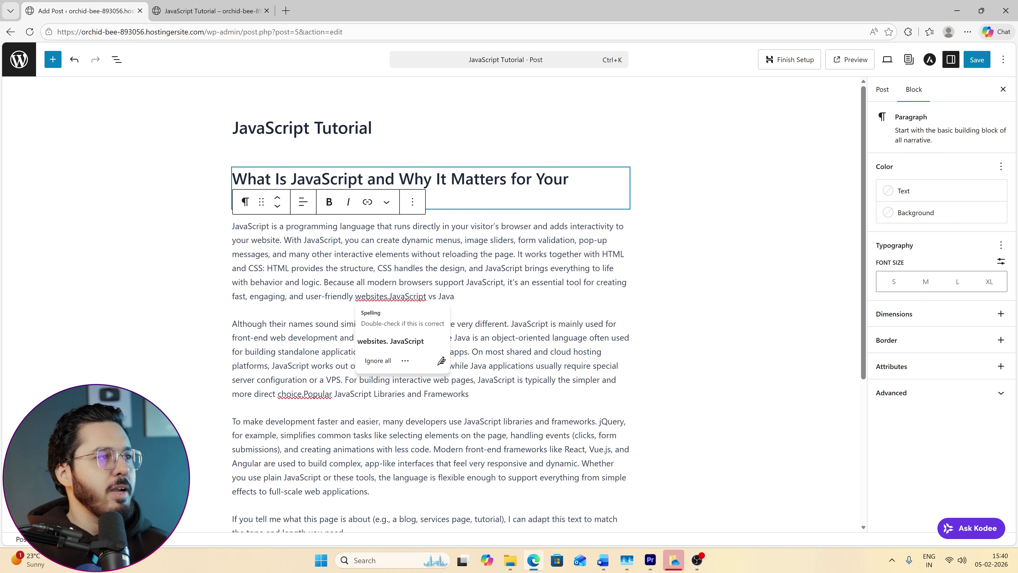
{"action": "left_click", "coordinate": [284, 345]}
{"action": "scroll", "coordinate": [284, 345], "scroll_direction": "down", "scroll_amount": 4}
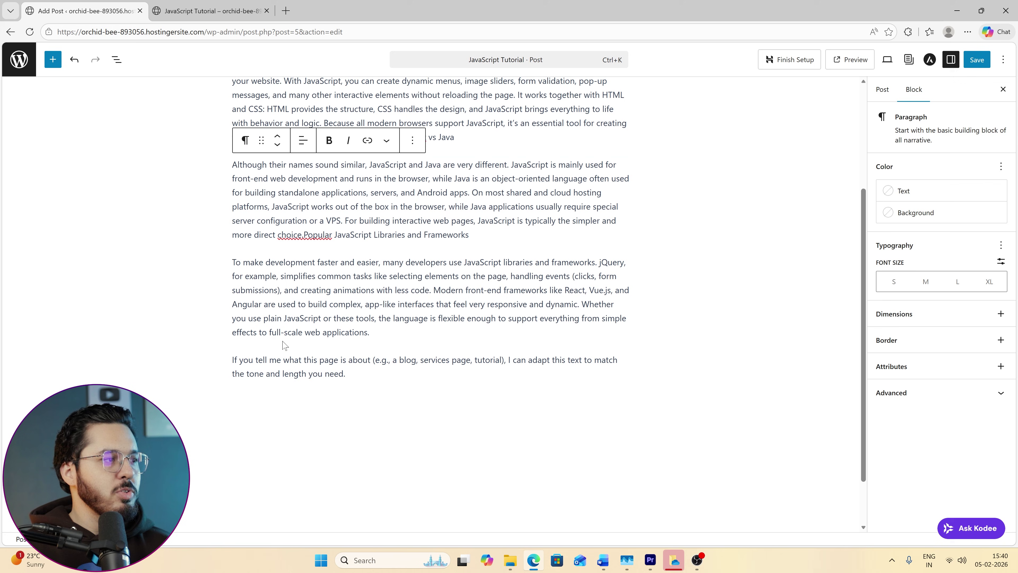
{"action": "scroll", "coordinate": [283, 345], "scroll_direction": "up", "scroll_amount": 3}
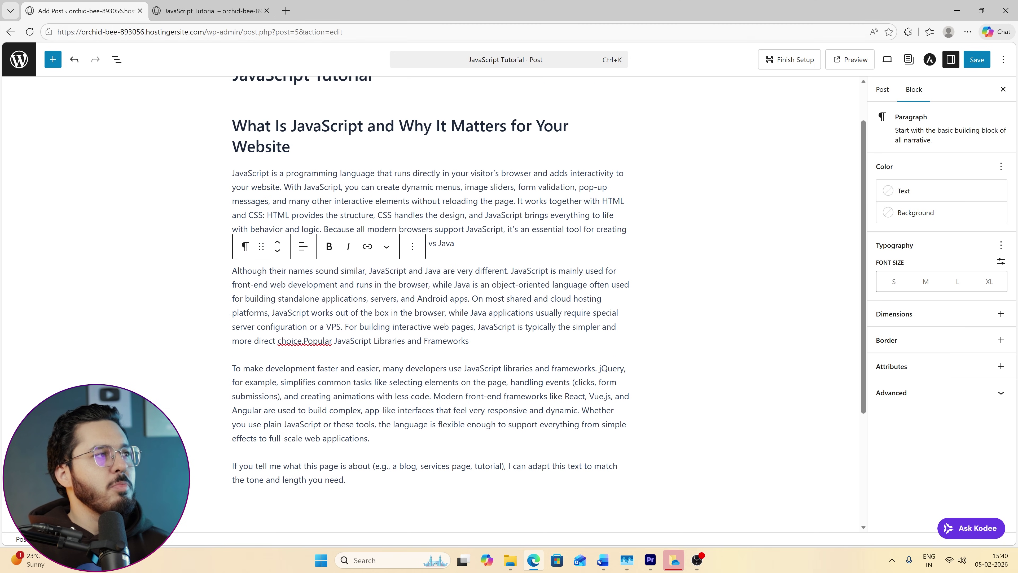
Save the post and reload the live post to check the new heading.
{"action": "left_click", "coordinate": [976, 60]}
{"action": "key", "text": "ctrl+Tab"}
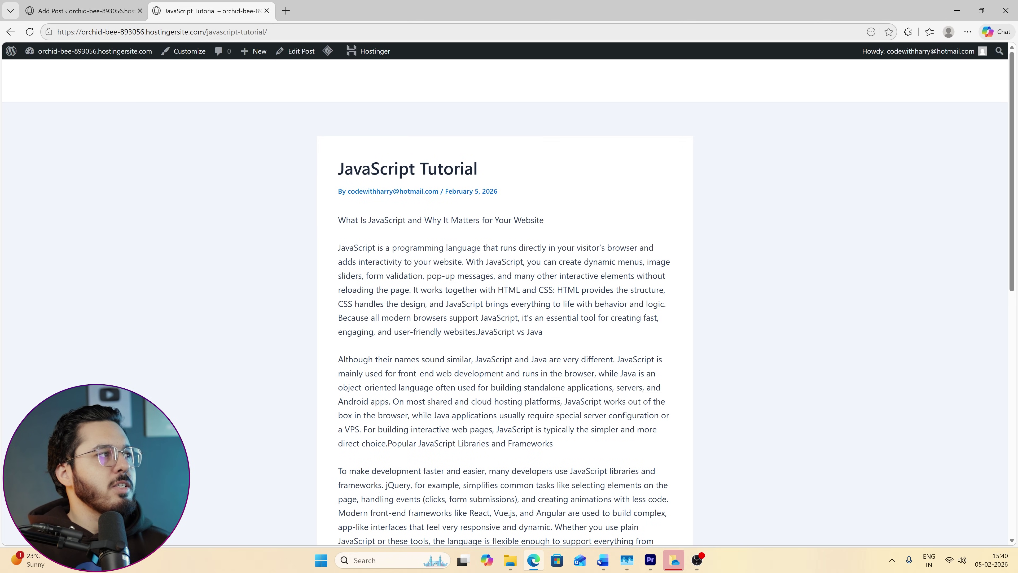
{"action": "key", "text": "ctrl+r"}
{"action": "left_click_drag", "start_coordinate": [348, 232], "coordinate": [340, 252]}
{"action": "left_click", "coordinate": [517, 267]}
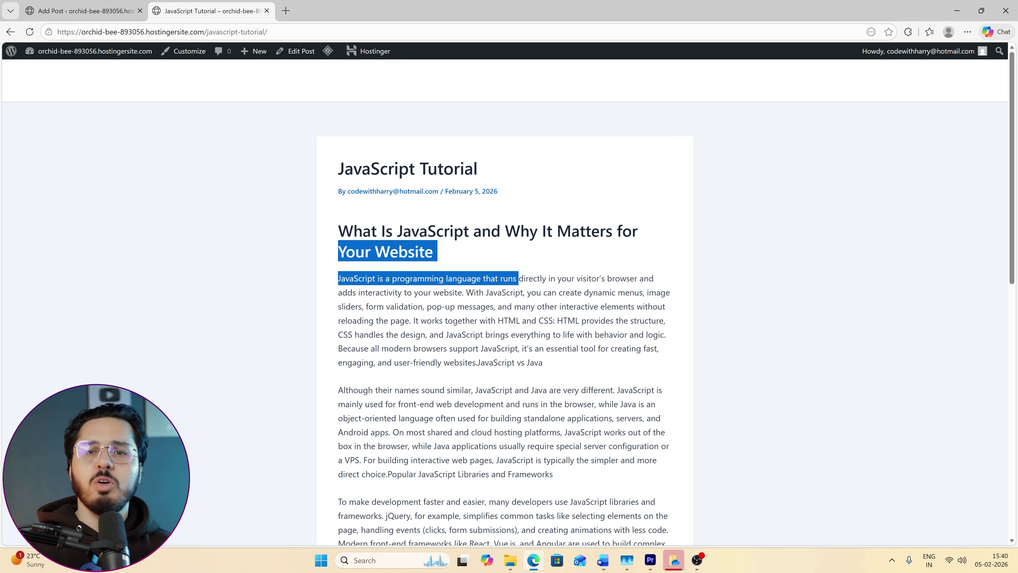
{"action": "left_click", "coordinate": [59, 98]}
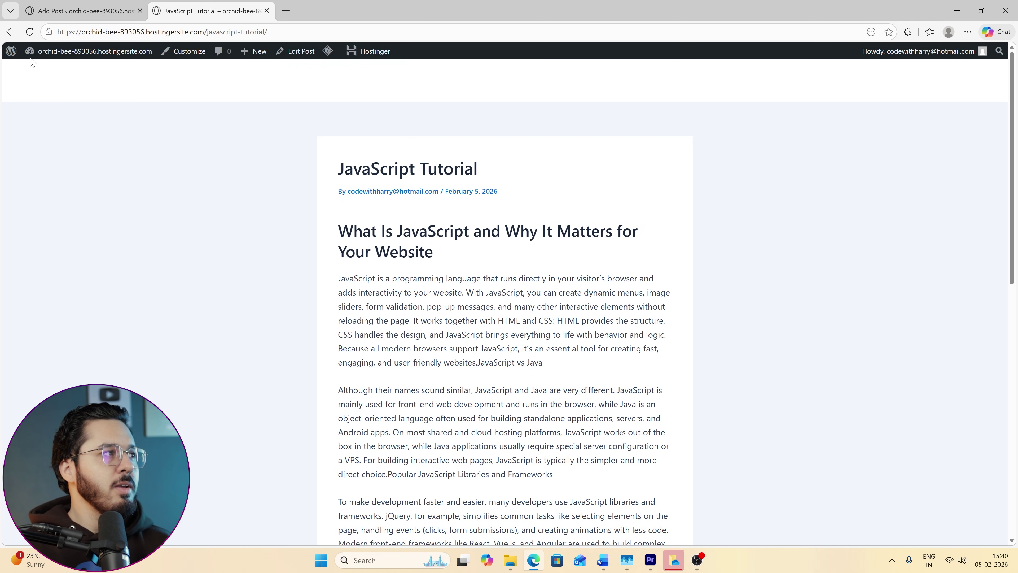
Create a new top-level Programming category from the post's Categories panel.
{"action": "left_click", "coordinate": [64, 50]}
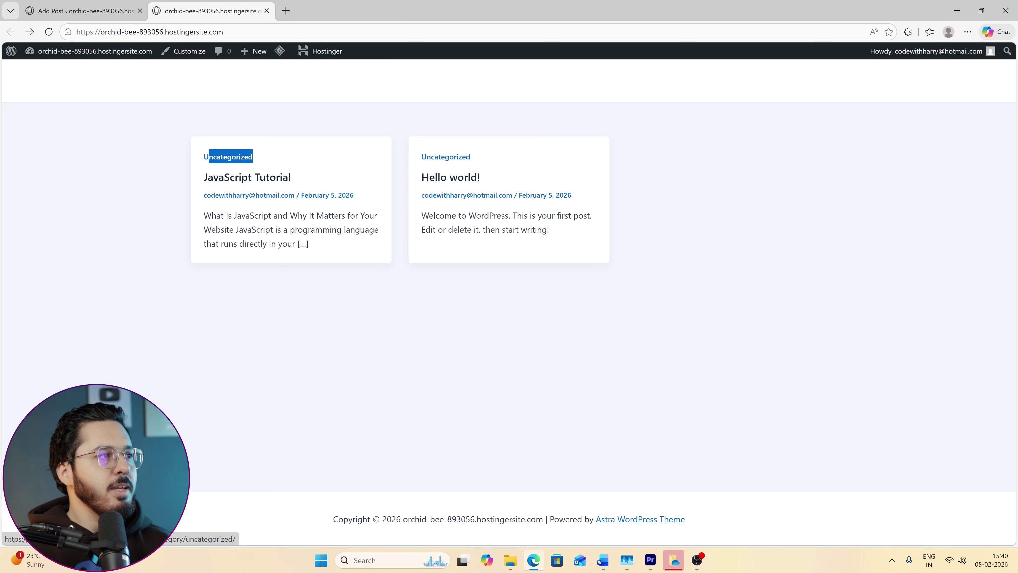
{"action": "left_click", "coordinate": [86, 5]}
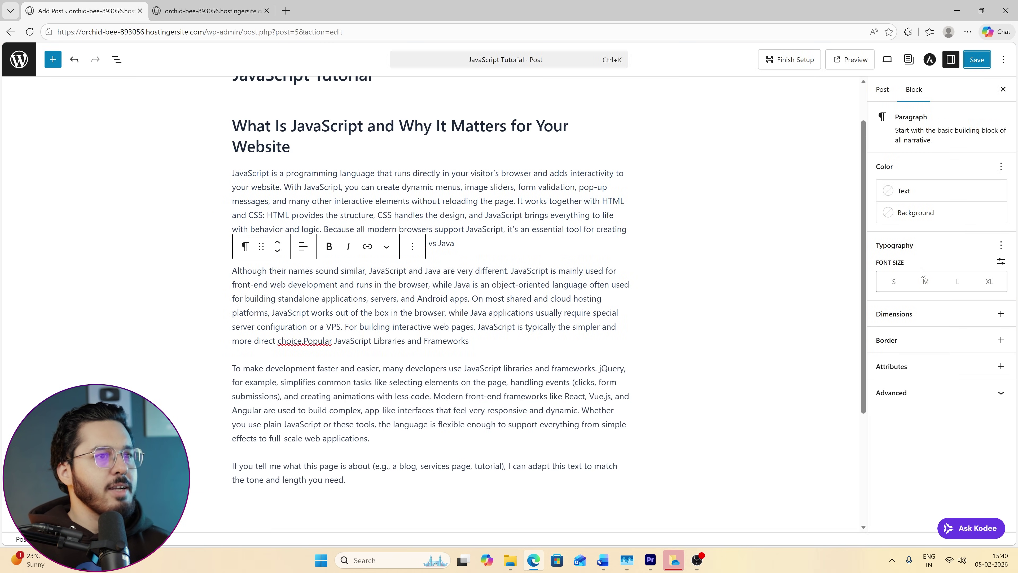
{"action": "left_click", "coordinate": [790, 229]}
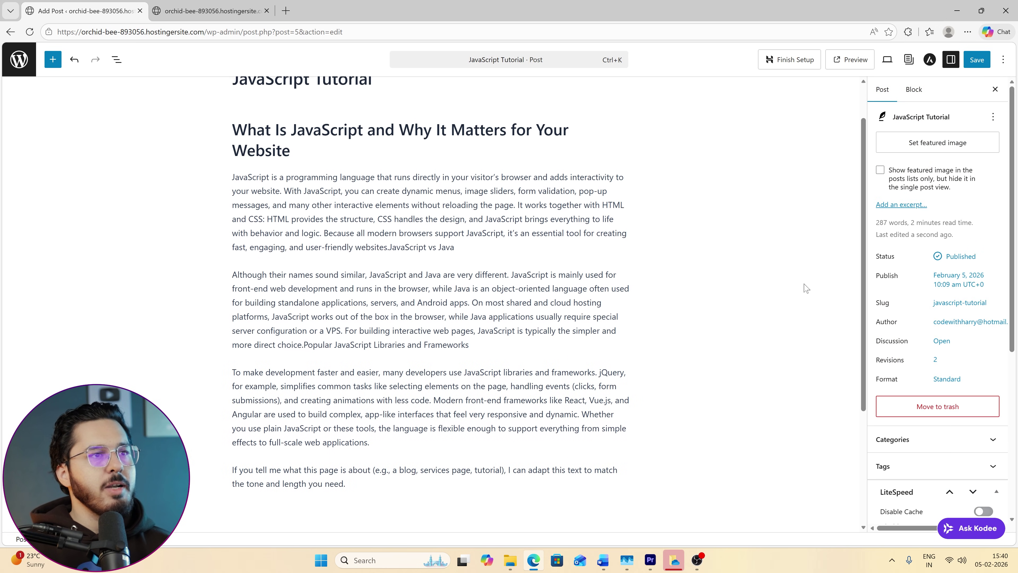
{"action": "scroll", "coordinate": [802, 286], "scroll_direction": "up", "scroll_amount": 2}
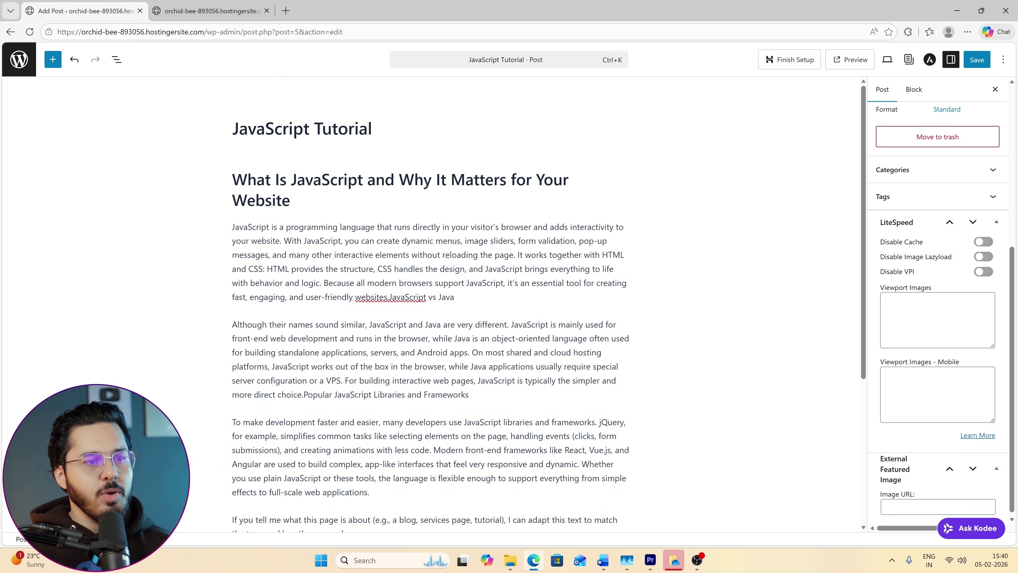
{"action": "scroll", "coordinate": [938, 312], "scroll_direction": "up", "scroll_amount": 3}
{"action": "left_click", "coordinate": [989, 272]}
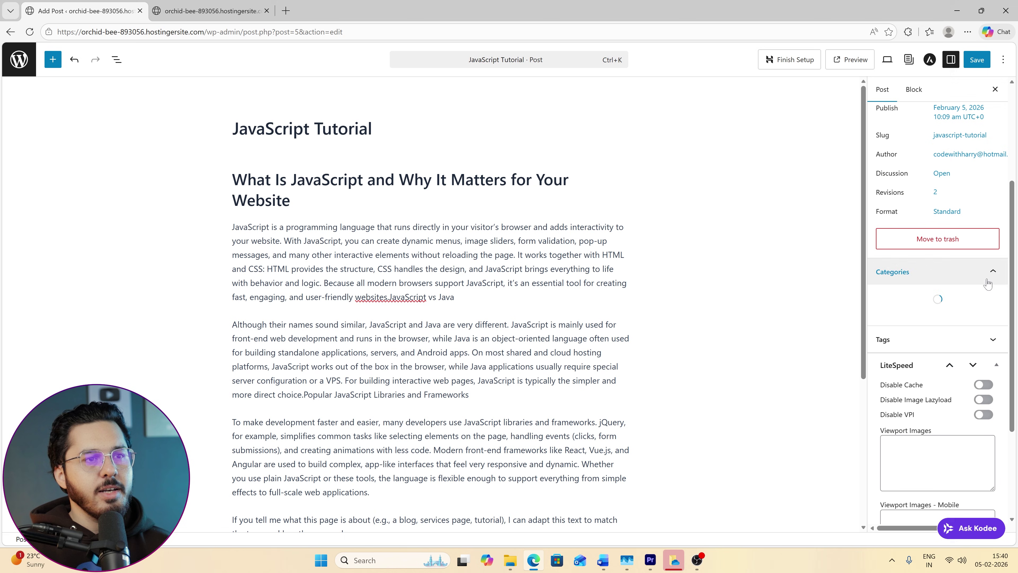
{"action": "left_click", "coordinate": [891, 316]}
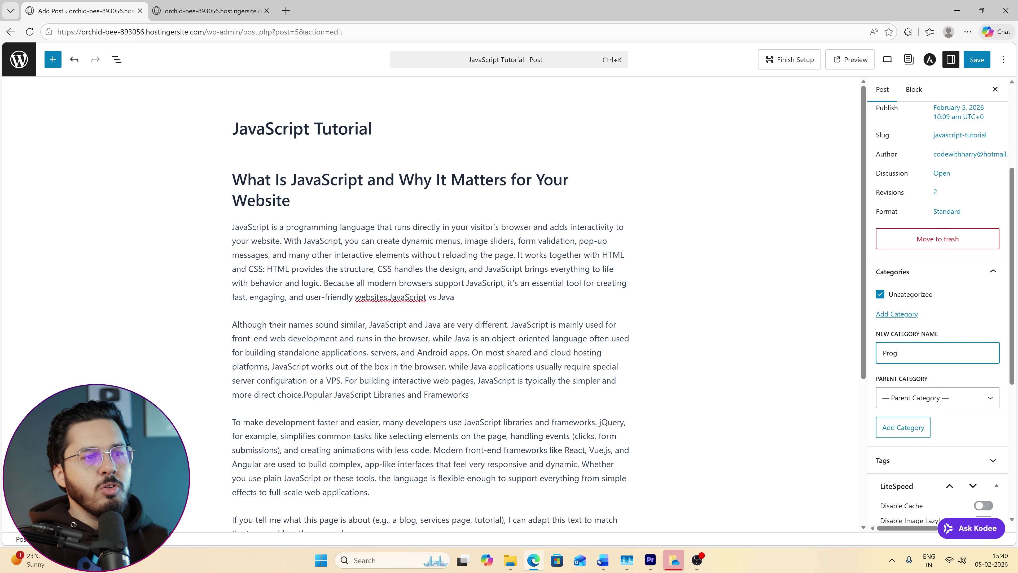
{"action": "left_click", "coordinate": [932, 397]}
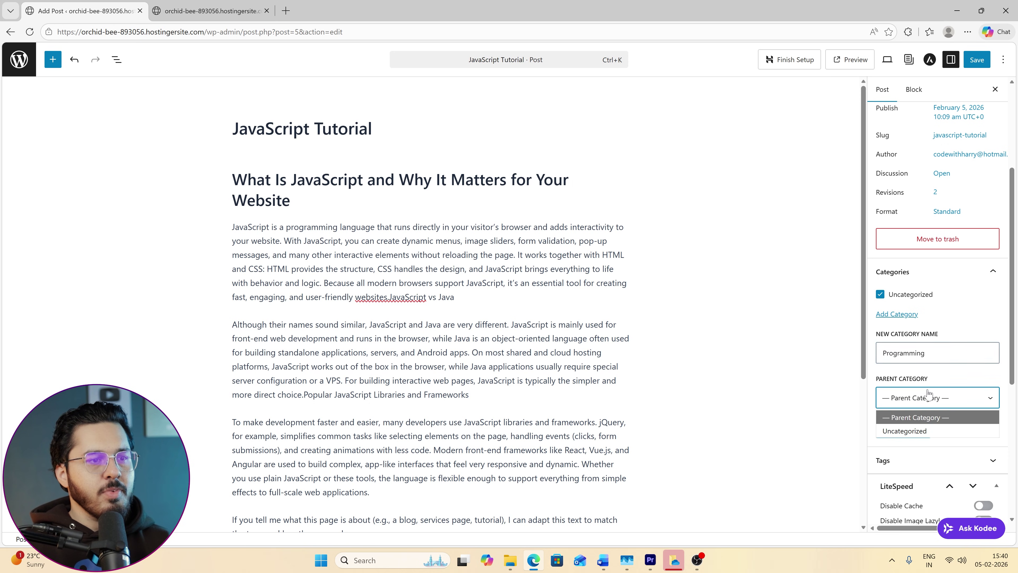
{"action": "left_click", "coordinate": [935, 397]}
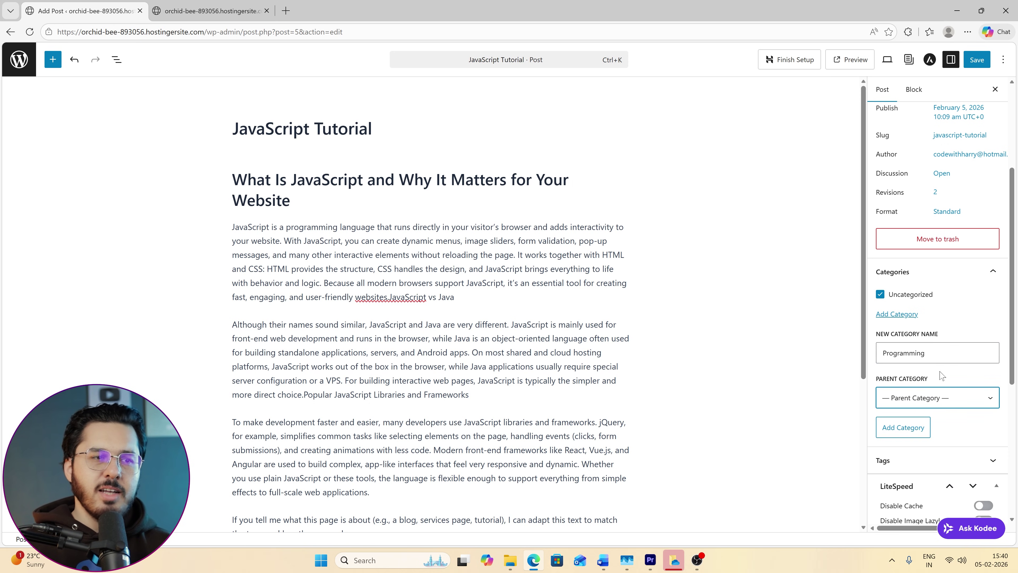
{"action": "left_click", "coordinate": [925, 352]}
{"action": "left_click", "coordinate": [891, 435]}
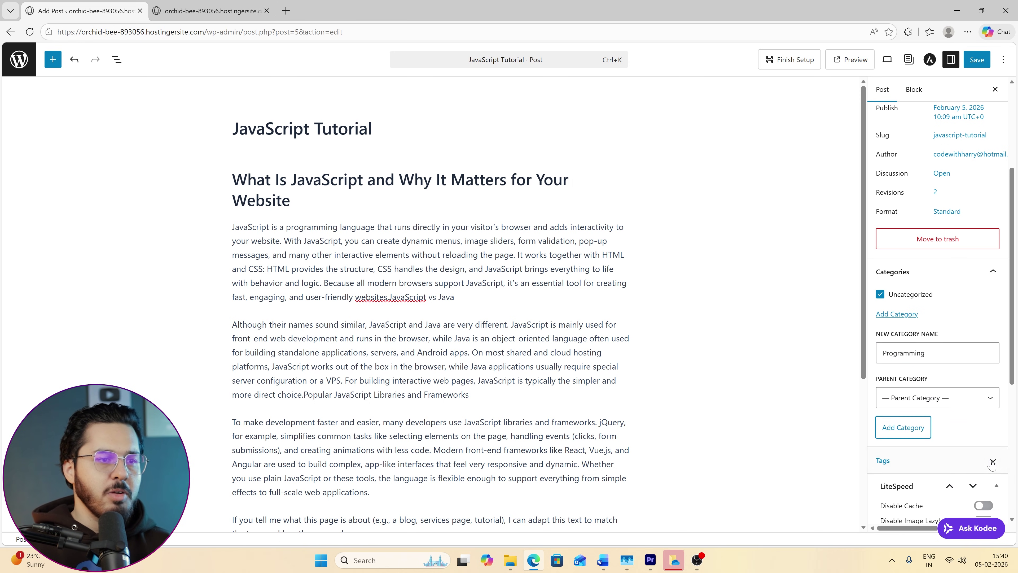
Untick Uncategorized and assign Programming as the post's category.
{"action": "left_click", "coordinate": [906, 298]}
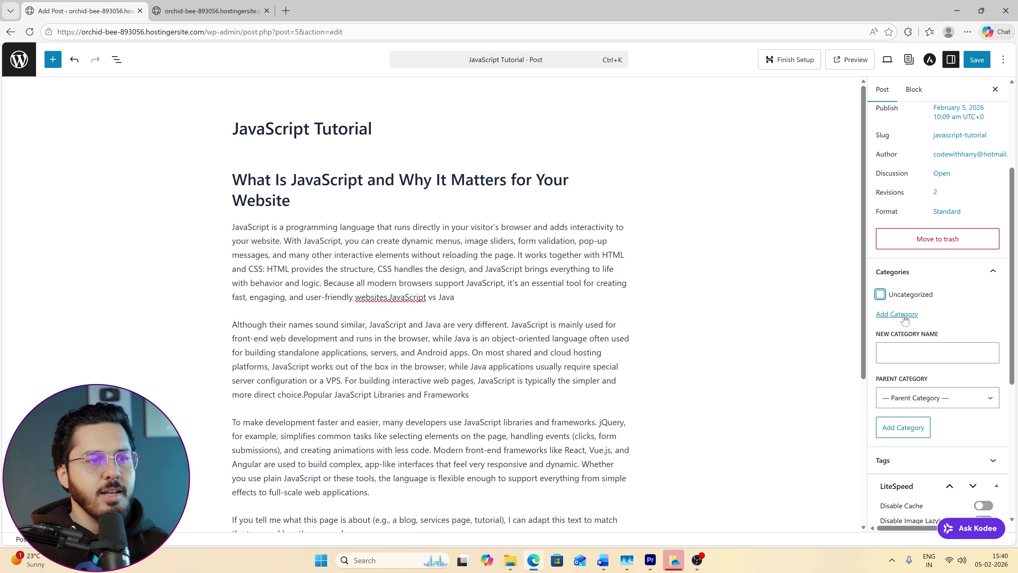
{"action": "left_click", "coordinate": [914, 406]}
{"action": "left_click", "coordinate": [960, 332]}
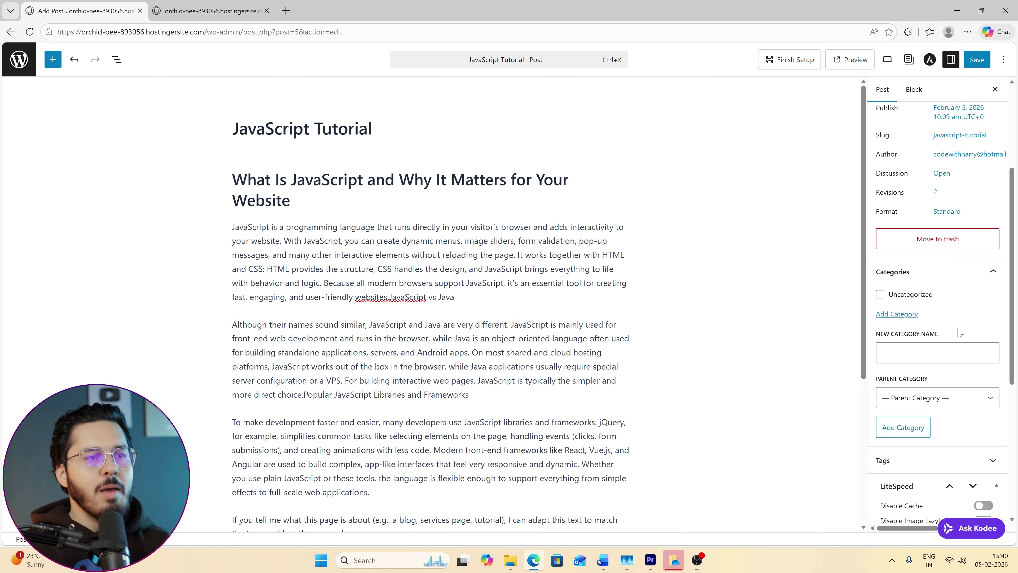
{"action": "left_click", "coordinate": [922, 353]}
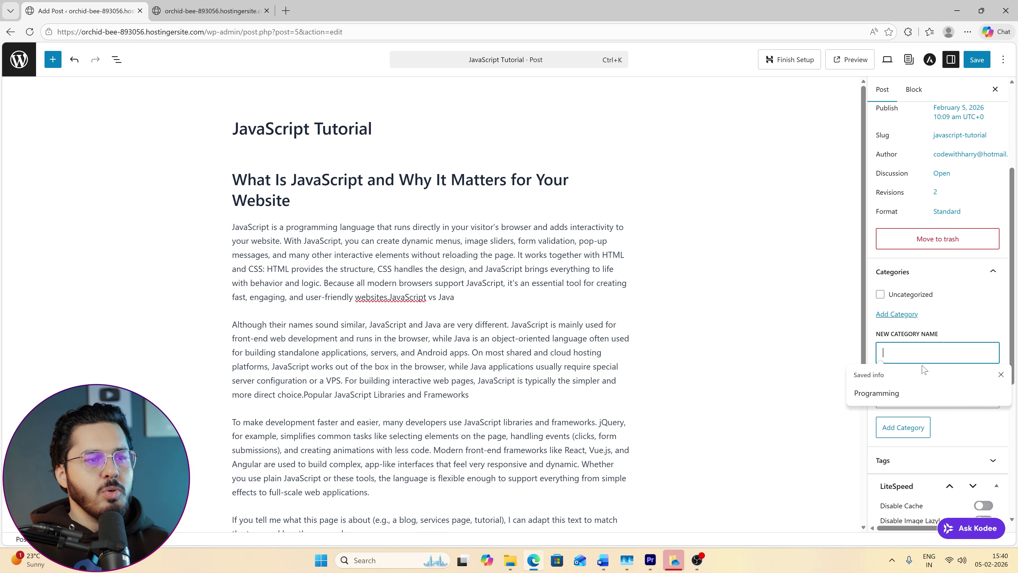
{"action": "left_click", "coordinate": [912, 391]}
{"action": "left_click", "coordinate": [909, 429]}
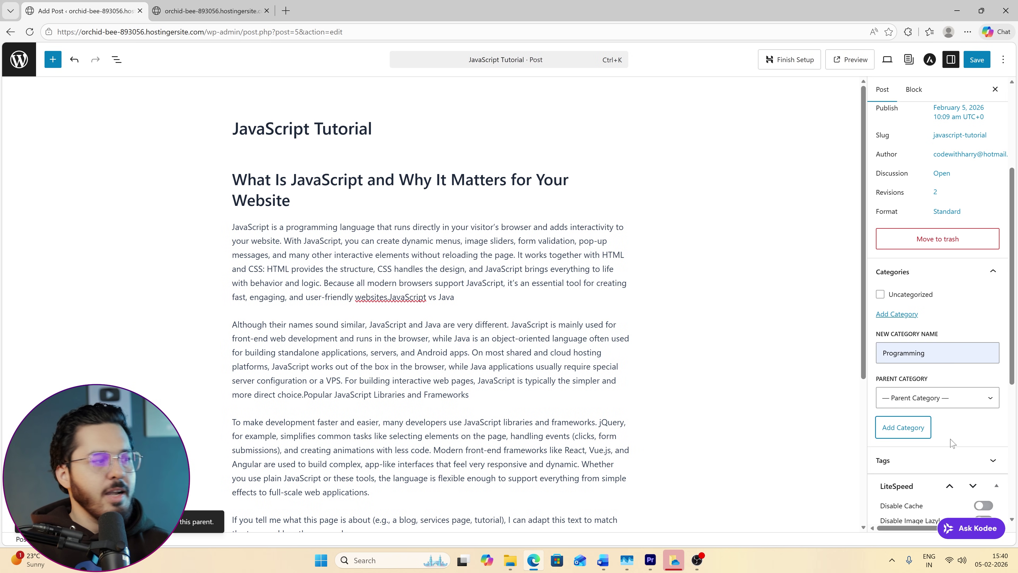
Save the post with Ctrl+S and reload the live homepage to see Programming on its card.
{"action": "scroll", "coordinate": [961, 317], "scroll_direction": "up", "scroll_amount": 2}
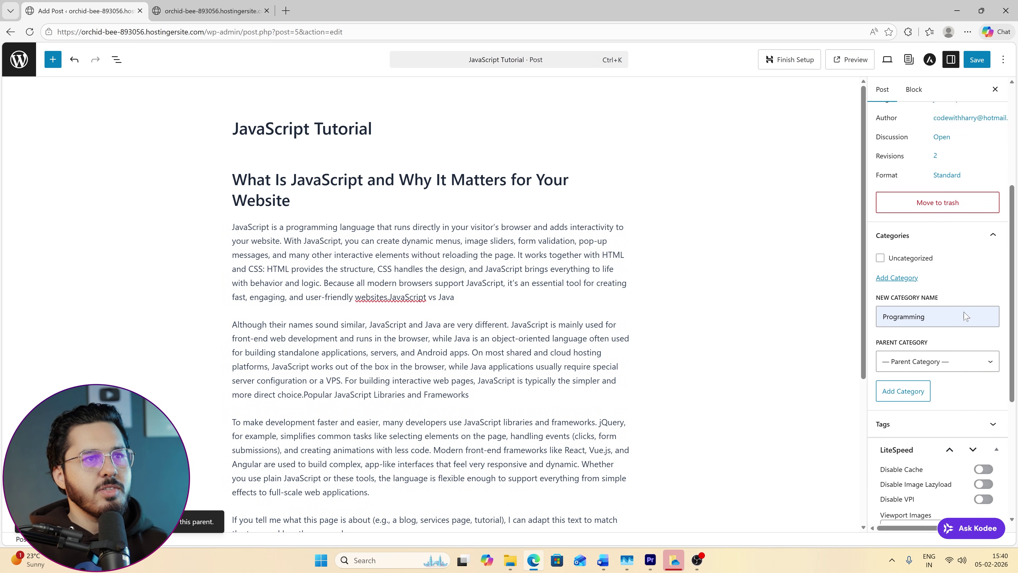
{"action": "key", "text": "ctrl+s"}
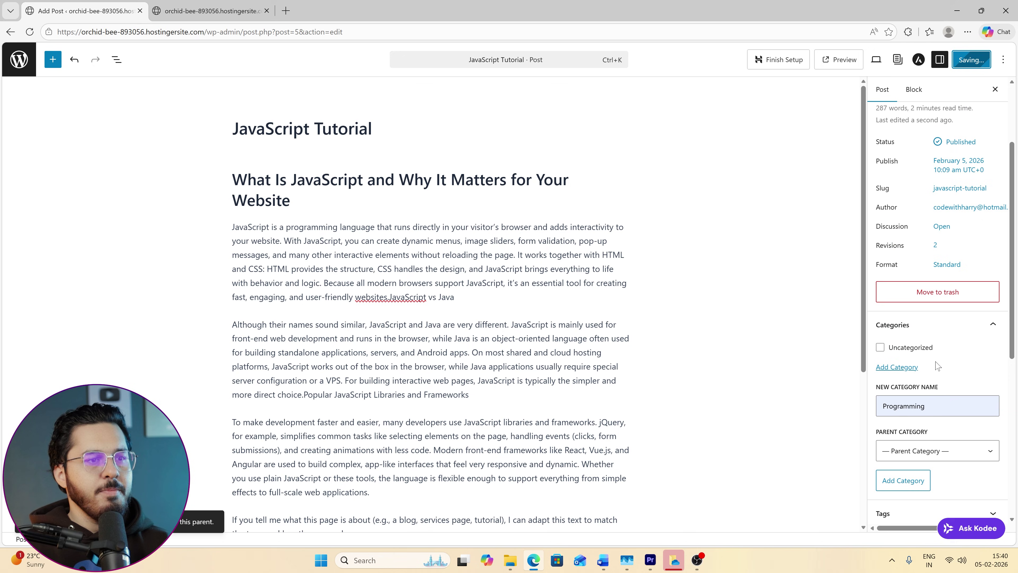
{"action": "left_click", "coordinate": [986, 332]}
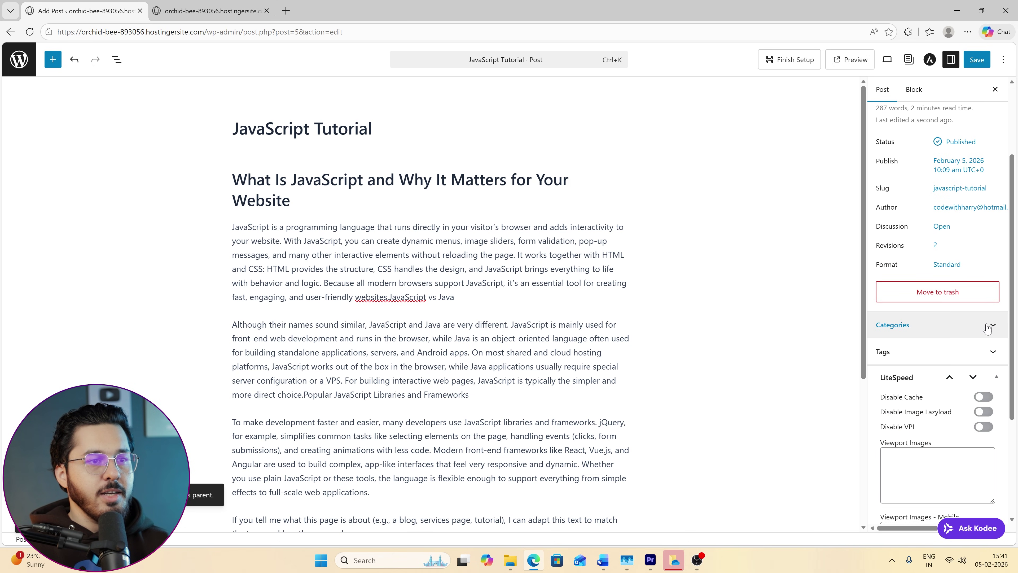
{"action": "left_click", "coordinate": [987, 328]}
{"action": "key", "text": "F5"}
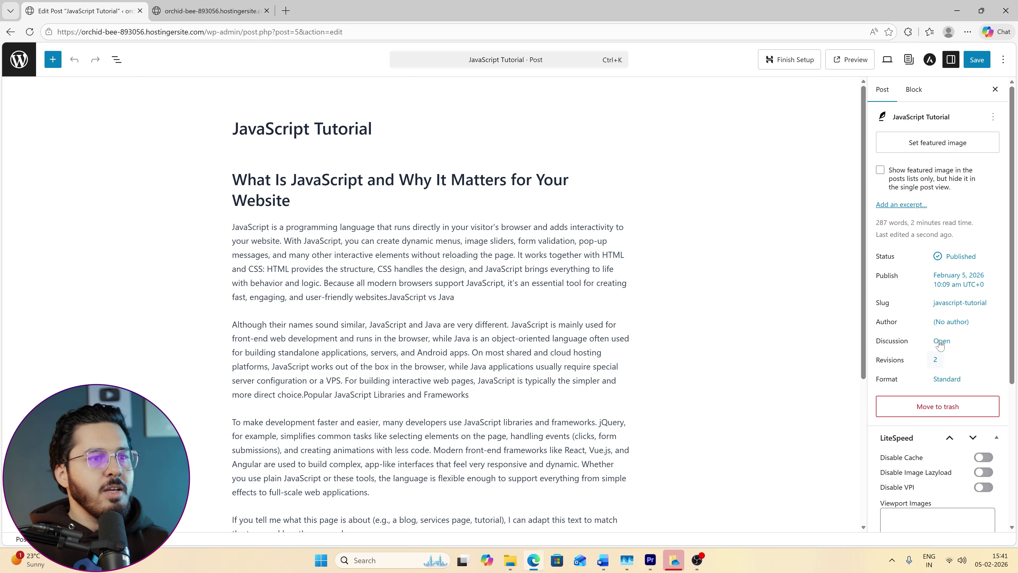
{"action": "scroll", "coordinate": [939, 344], "scroll_direction": "down", "scroll_amount": 3}
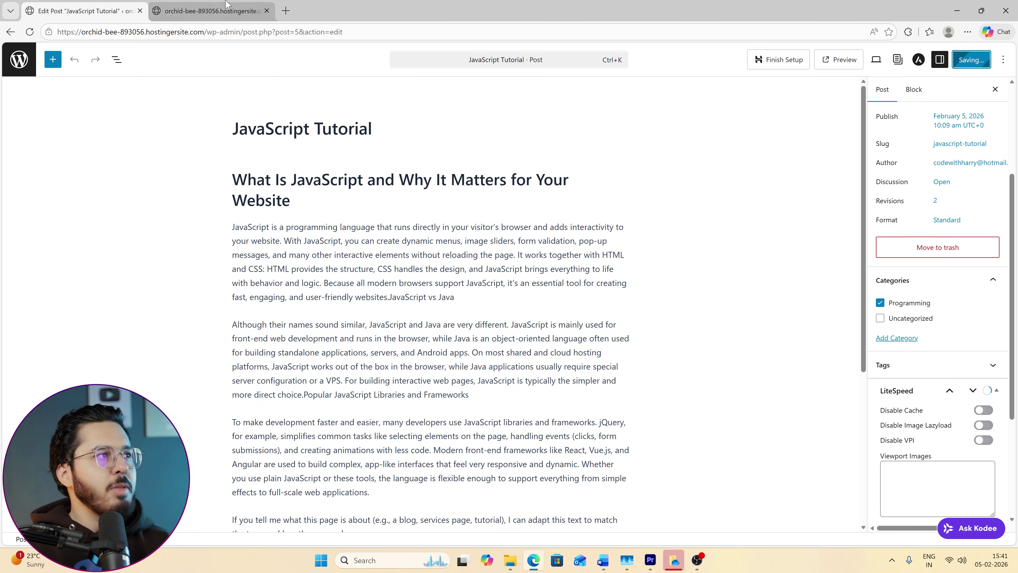
{"action": "left_click", "coordinate": [210, 11]}
{"action": "key", "text": "ctrl+r"}
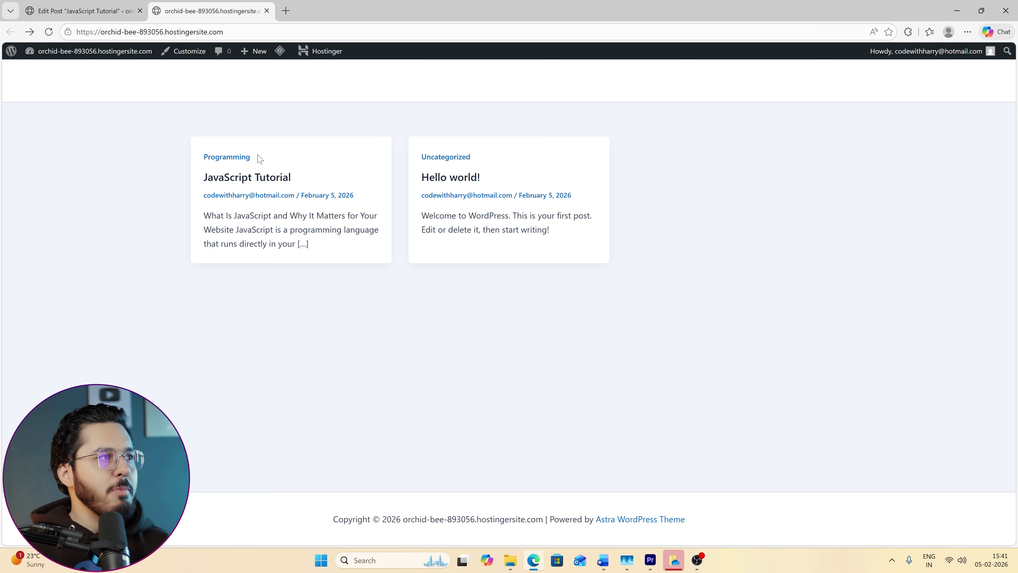
Open the Programming category archive from the post card, go back, and return to the post editor.
{"action": "left_click_drag", "start_coordinate": [256, 157], "coordinate": [204, 156]}
{"action": "left_click", "coordinate": [236, 158]}
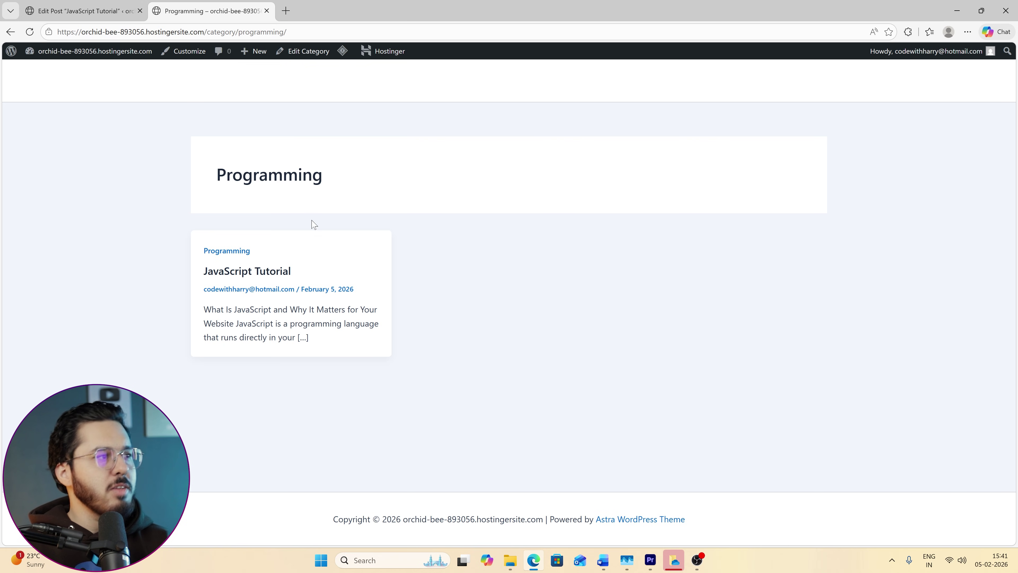
{"action": "left_click", "coordinate": [12, 32]}
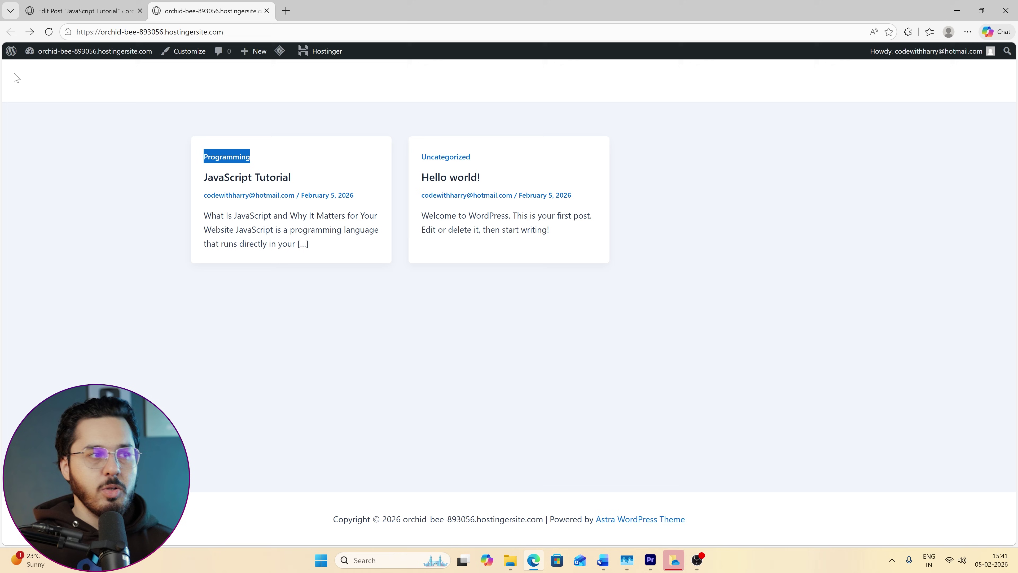
{"action": "left_click", "coordinate": [293, 166]}
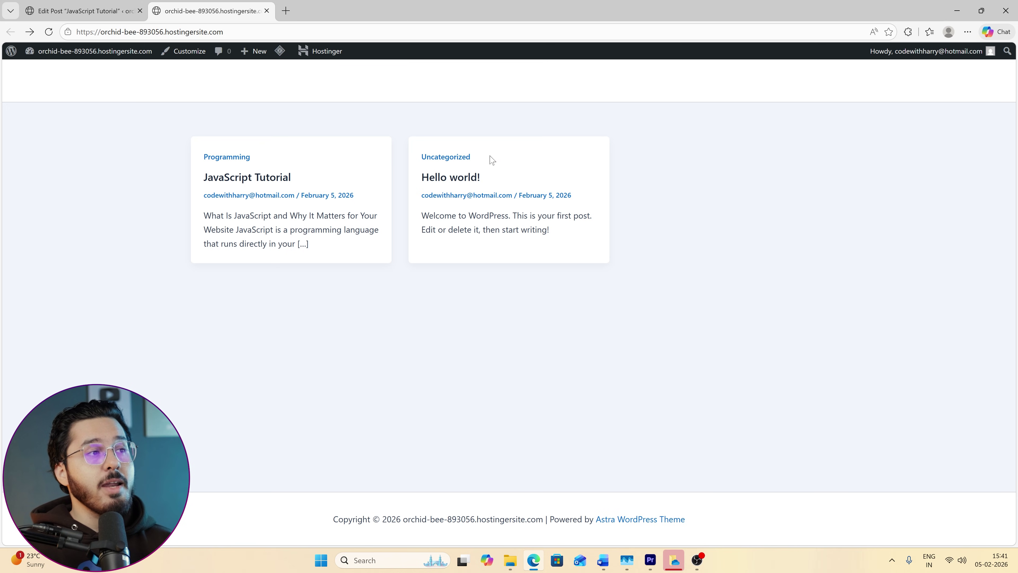
{"action": "left_click_drag", "start_coordinate": [490, 158], "coordinate": [419, 158]}
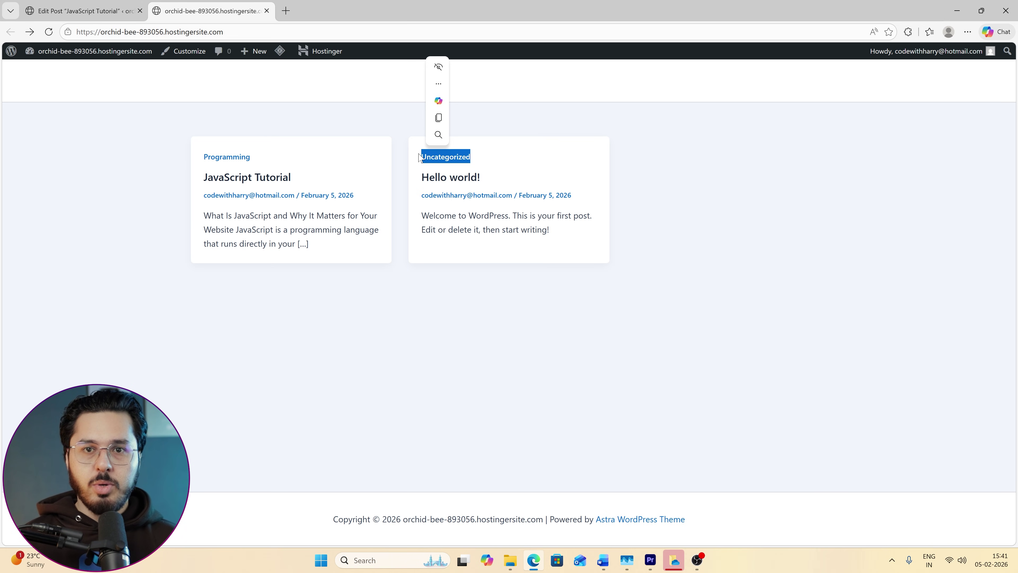
{"action": "left_click", "coordinate": [93, 4]}
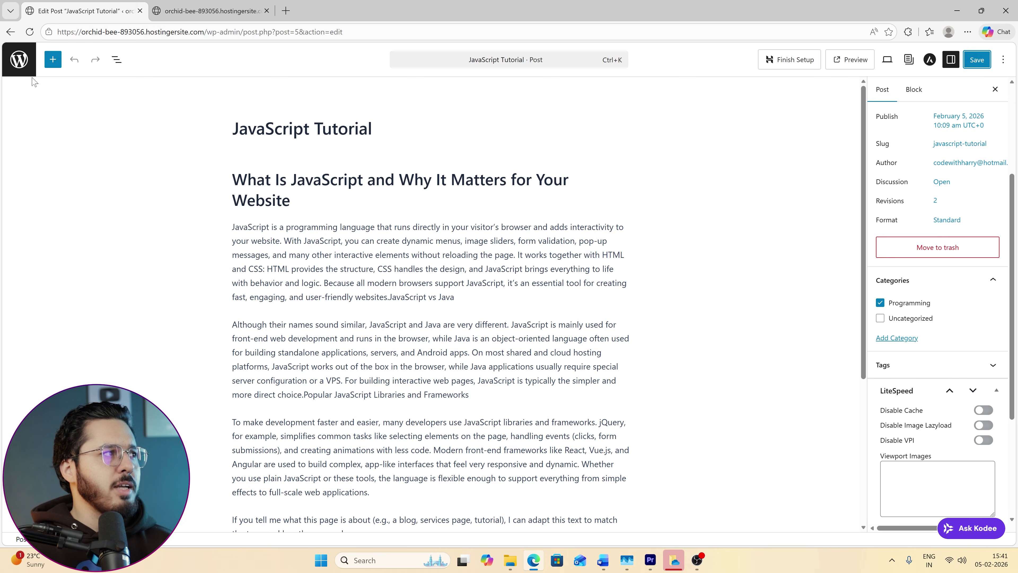
Leave the editor for the Posts admin page, closing an accidentally opened tab.
{"action": "left_click", "coordinate": [19, 60]}
{"action": "left_click", "coordinate": [285, 11]}
{"action": "left_click", "coordinate": [260, 5]}
{"action": "middle_click", "coordinate": [337, 6]}
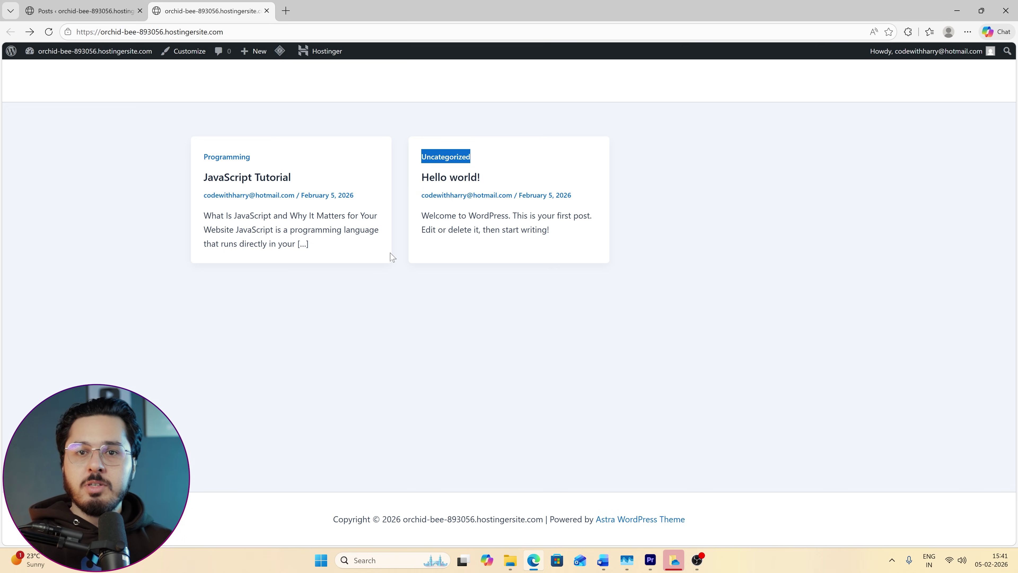
{"action": "key", "text": "ctrl+Tab"}
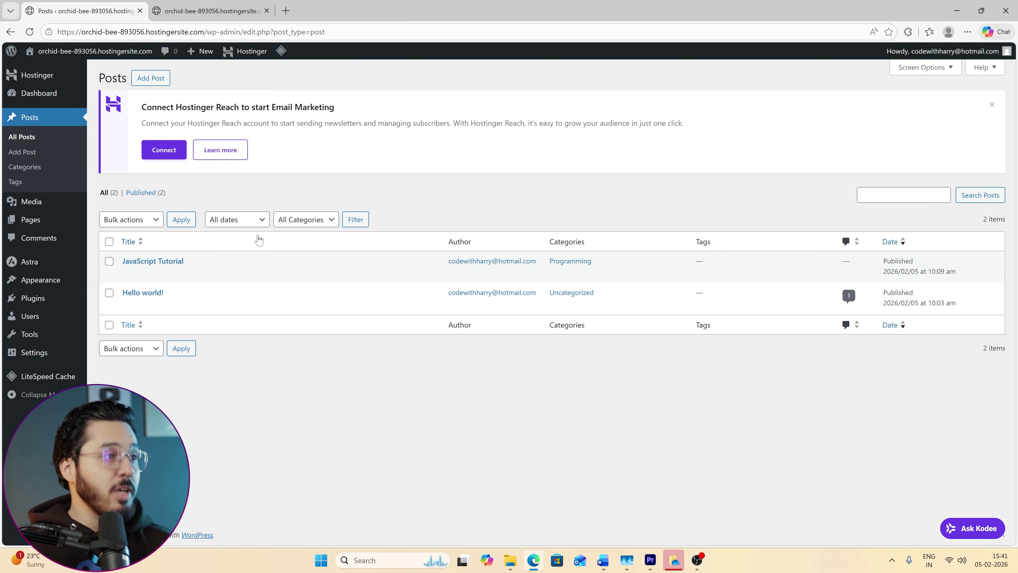
Open the JavaScript Tutorial post, then return to the All Posts list.
{"action": "left_click", "coordinate": [155, 264]}
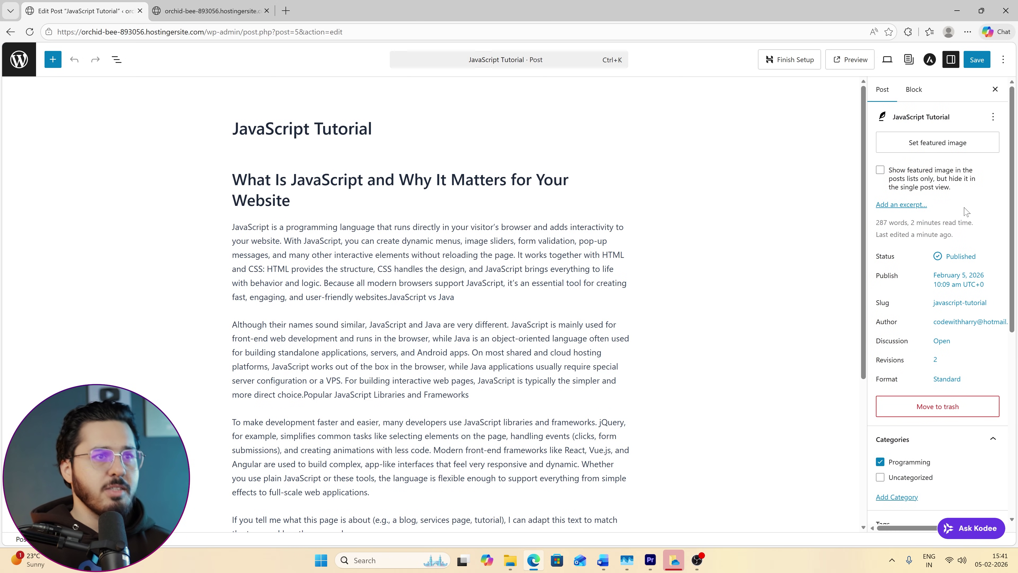
{"action": "scroll", "coordinate": [961, 241], "scroll_direction": "down", "scroll_amount": 5}
{"action": "scroll", "coordinate": [936, 273], "scroll_direction": "down", "scroll_amount": 3}
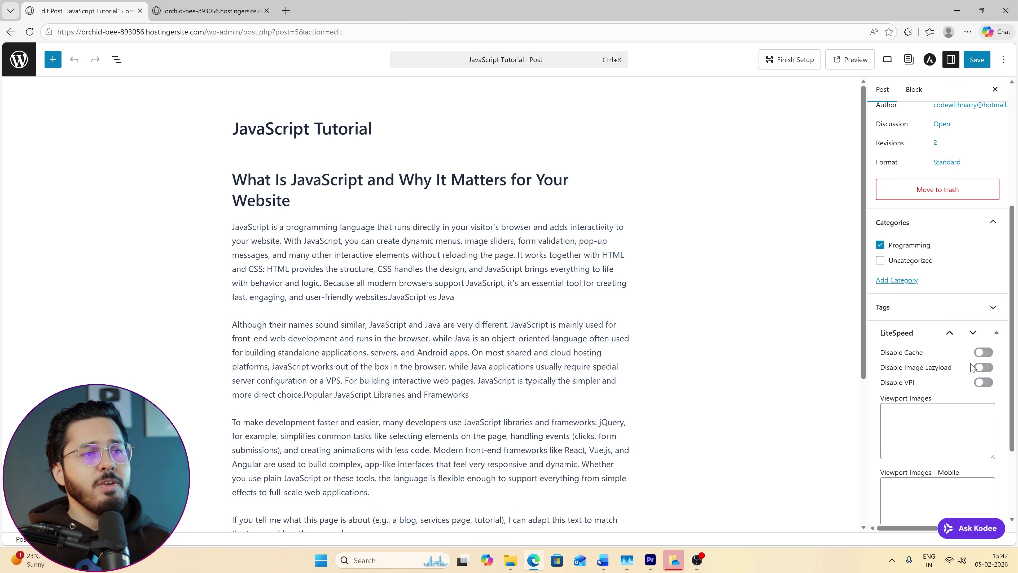
{"action": "scroll", "coordinate": [938, 305], "scroll_direction": "up", "scroll_amount": 5}
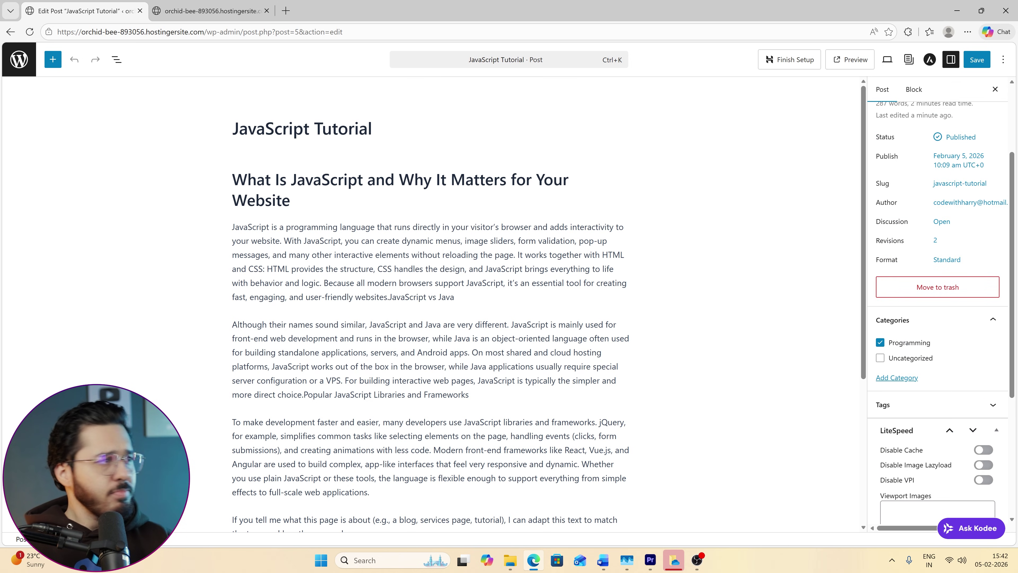
{"action": "left_click", "coordinate": [25, 68]}
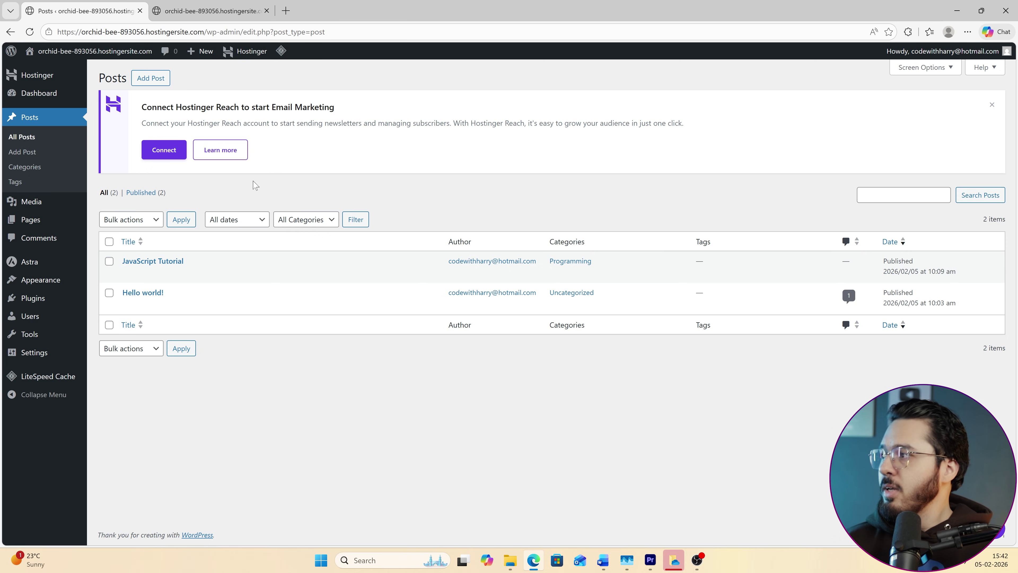
{"action": "mouse_move", "coordinate": [34, 223]}
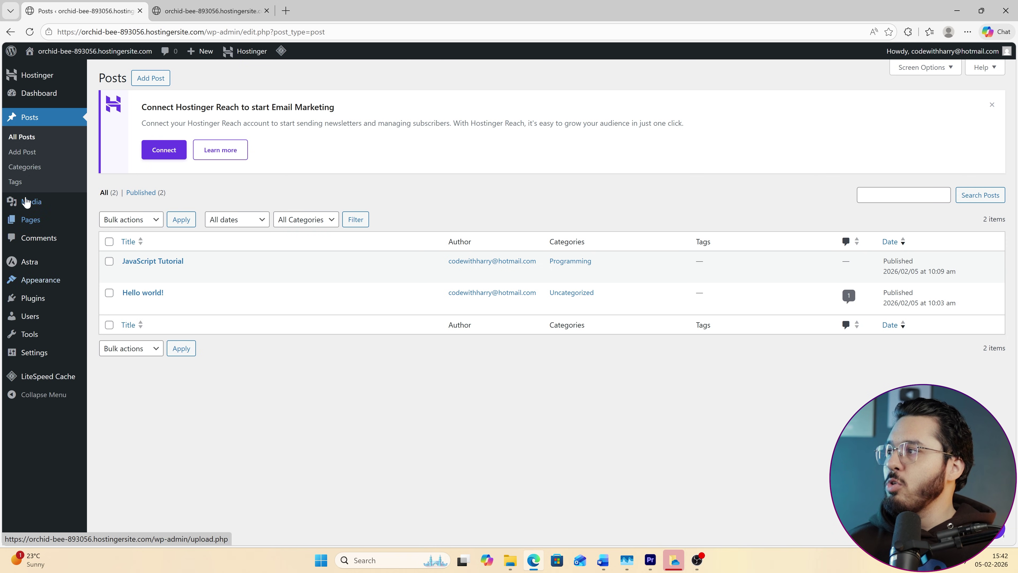
Open Plugins > Installed Plugins from the admin sidebar.
{"action": "mouse_move", "coordinate": [43, 298]}
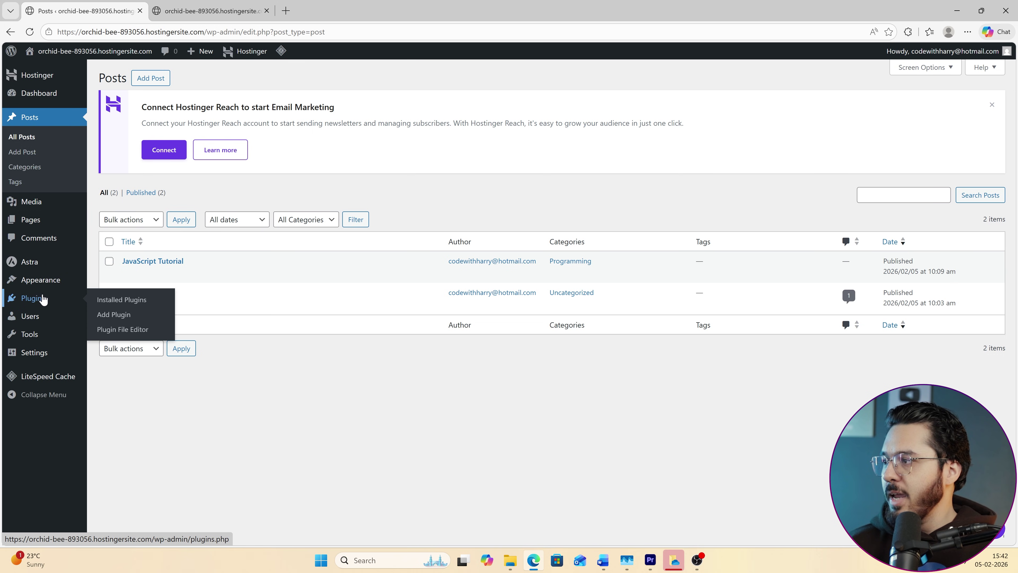
{"action": "left_click", "coordinate": [127, 301]}
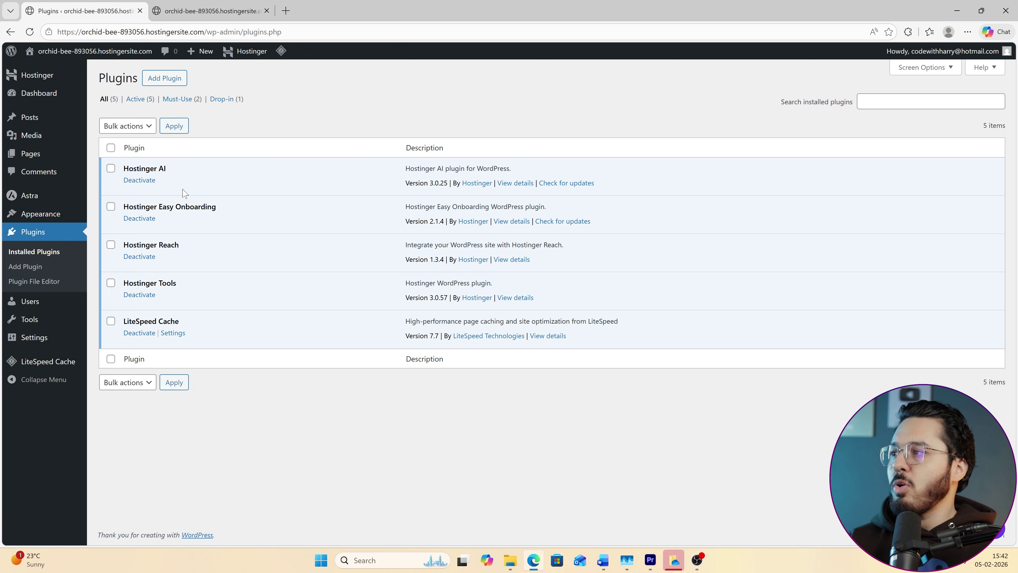
Deactivate LiteSpeed Cache, giving 'The deactivation is temporary' as the reason.
{"action": "left_click_drag", "start_coordinate": [150, 206], "coordinate": [235, 211]}
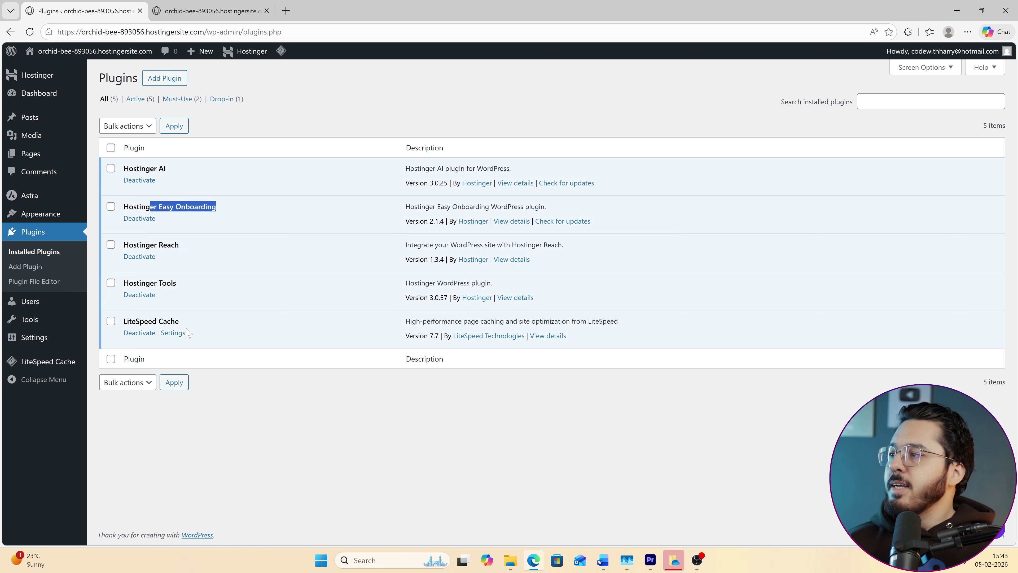
{"action": "left_click_drag", "start_coordinate": [122, 321], "coordinate": [190, 325]}
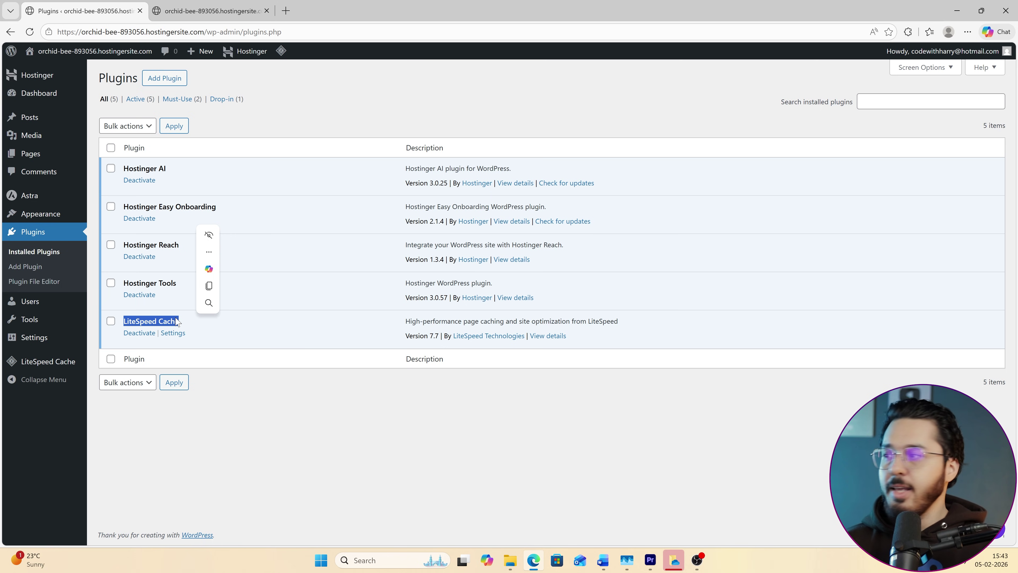
{"action": "left_click", "coordinate": [231, 360]}
{"action": "left_click_drag", "start_coordinate": [232, 339], "coordinate": [152, 320]}
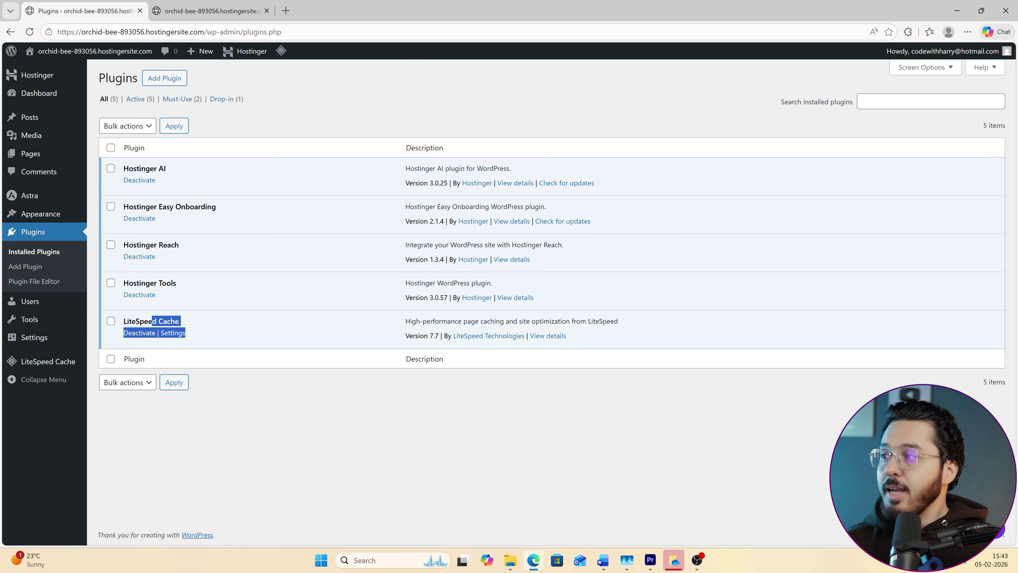
{"action": "left_click", "coordinate": [281, 346]}
{"action": "left_click", "coordinate": [140, 333]}
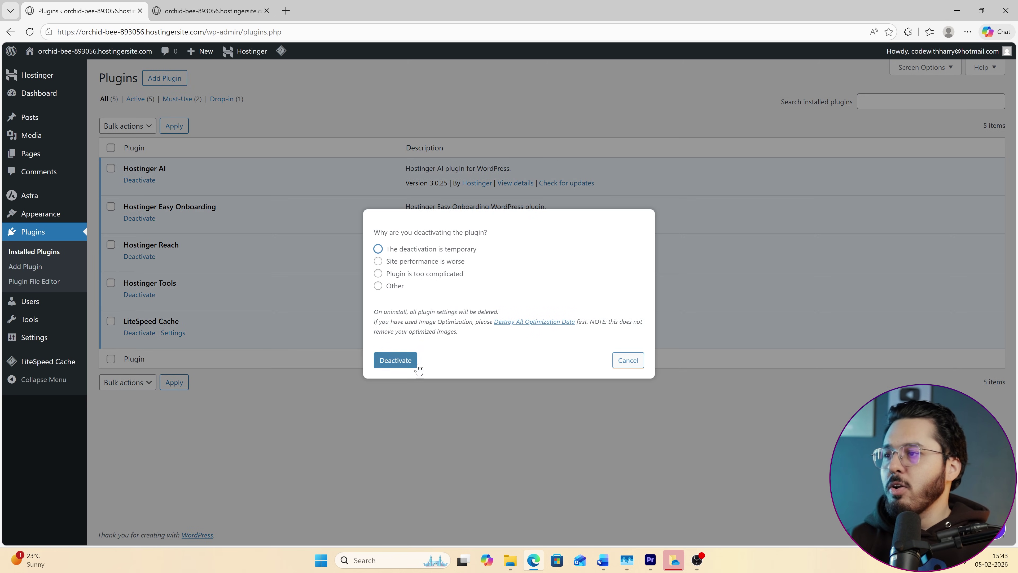
{"action": "left_click", "coordinate": [450, 250]}
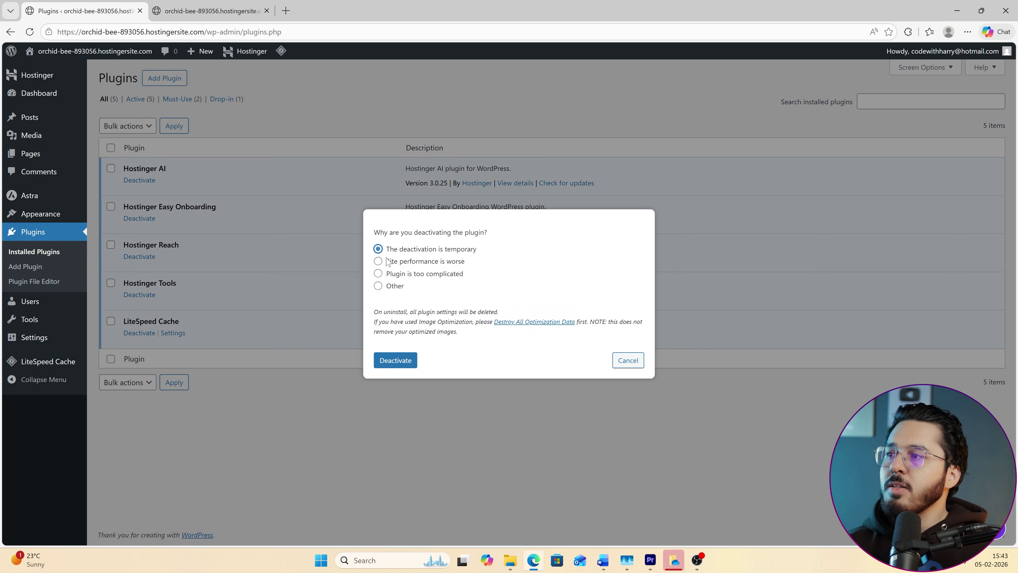
{"action": "left_click", "coordinate": [406, 359]}
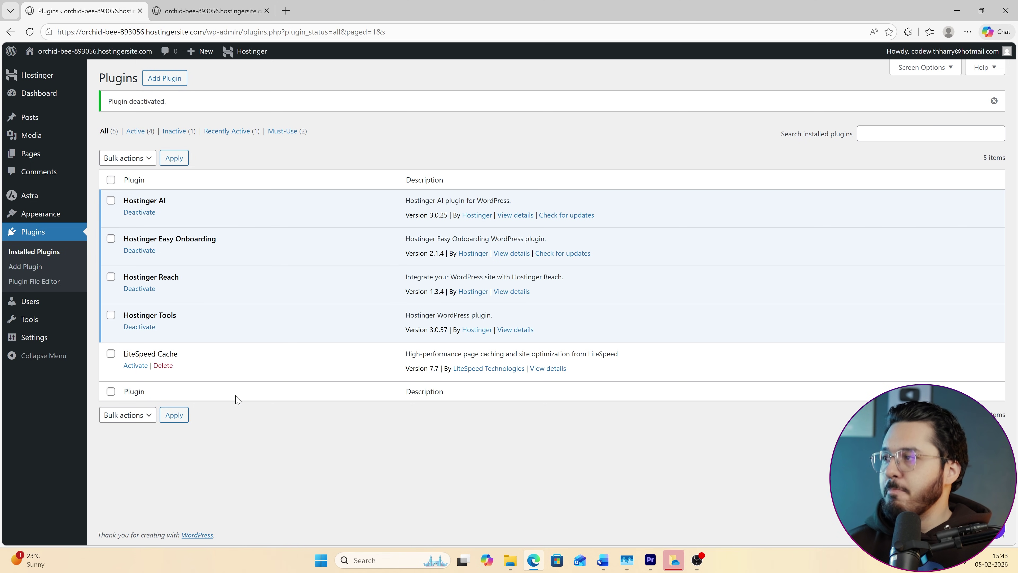
Search the installed plugins for 'Elementor', which finds no plugins.
{"action": "left_click", "coordinate": [897, 137]}
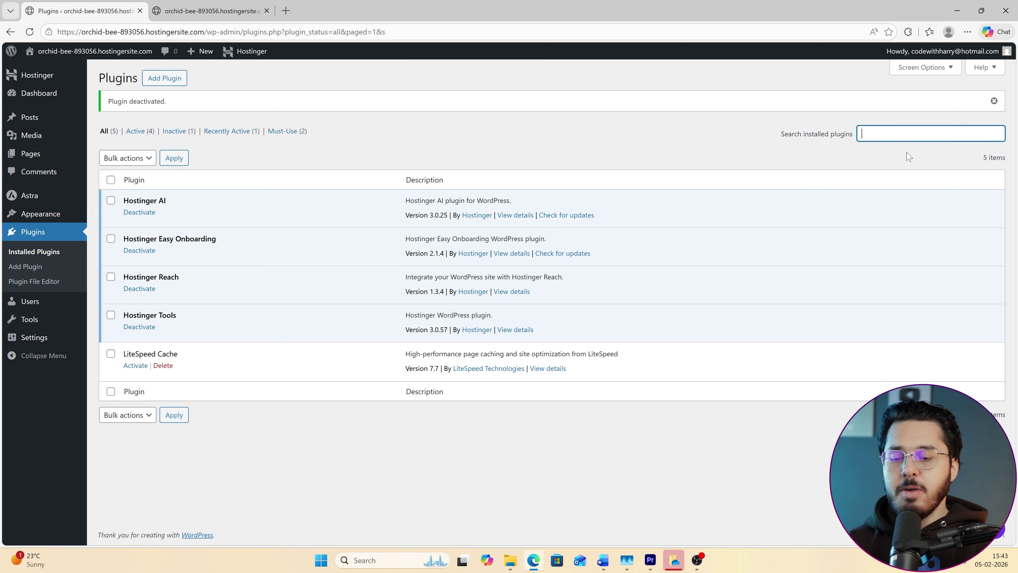
{"action": "type", "text": "Elementor"}
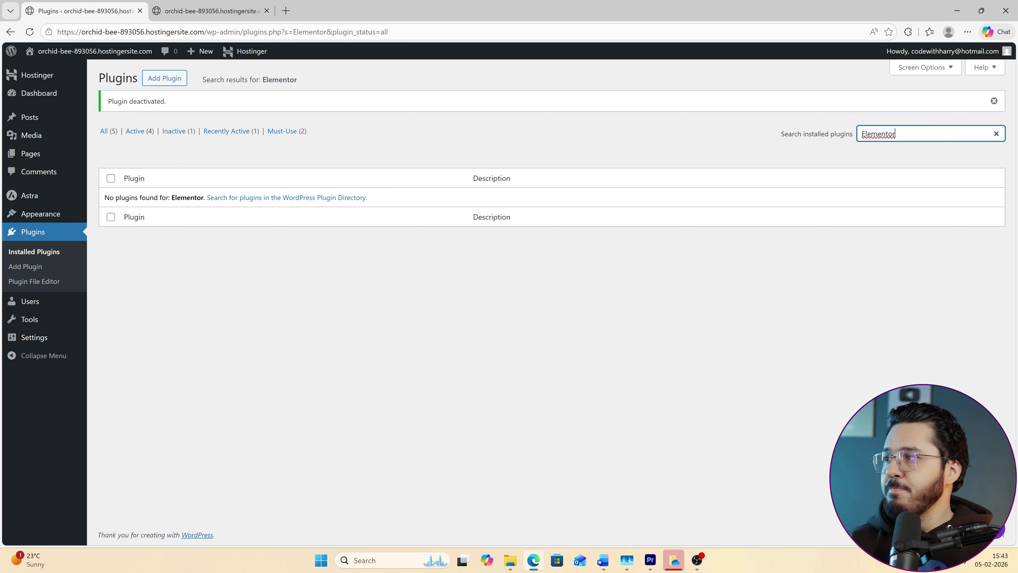
{"action": "left_click_drag", "start_coordinate": [782, 134], "coordinate": [844, 139]}
{"action": "left_click", "coordinate": [838, 133]}
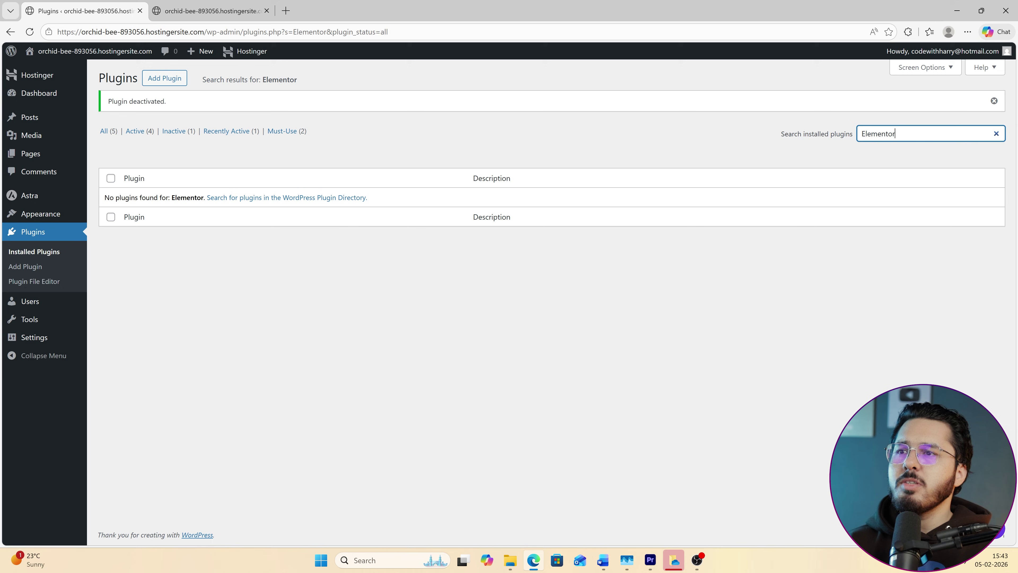
{"action": "left_click", "coordinate": [202, 82]}
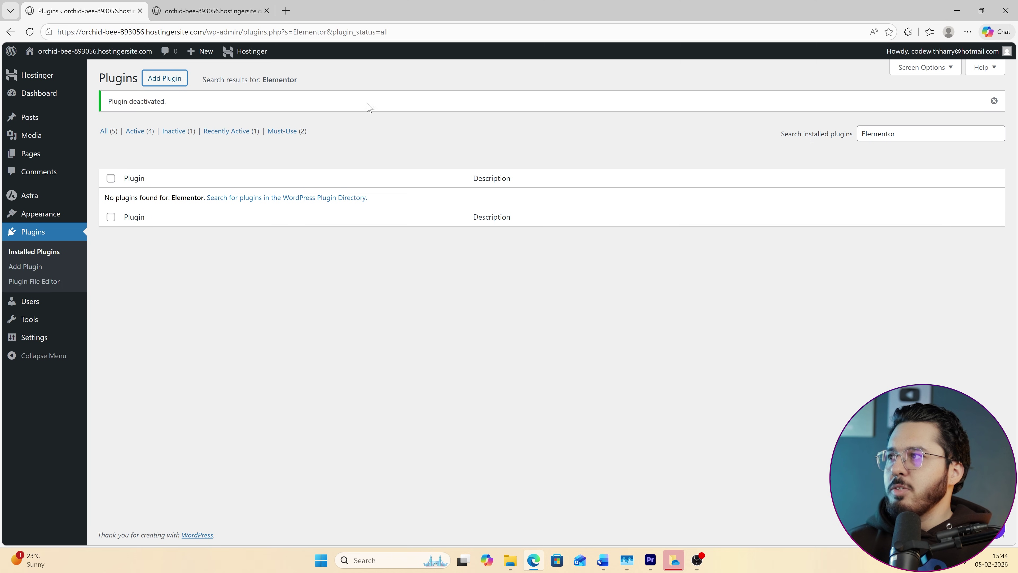
Search the Add Plugins directory for Elementor, then open the site's Pages list.
{"action": "left_click", "coordinate": [171, 87]}
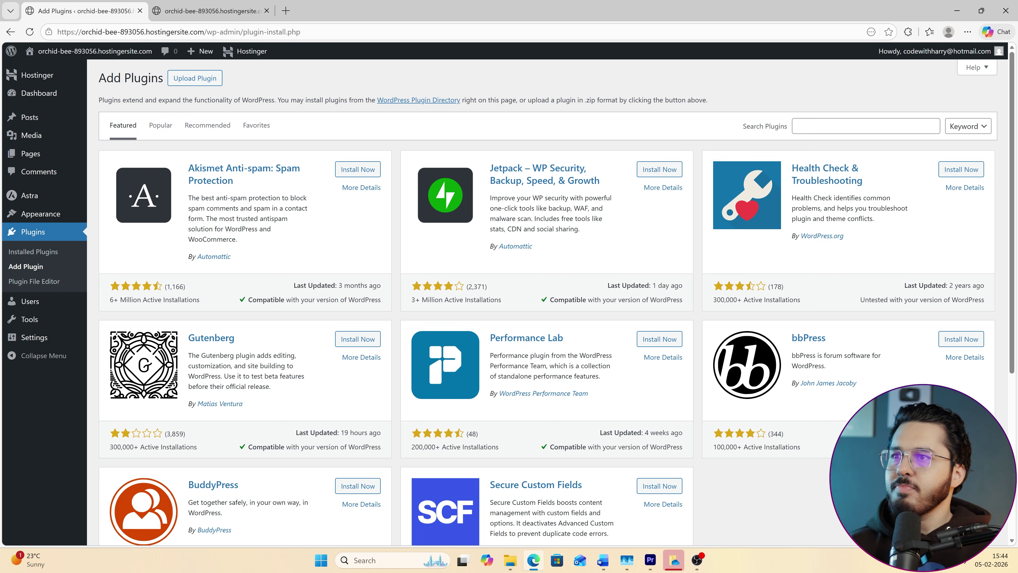
{"action": "scroll", "coordinate": [516, 384], "scroll_direction": "down", "scroll_amount": 5}
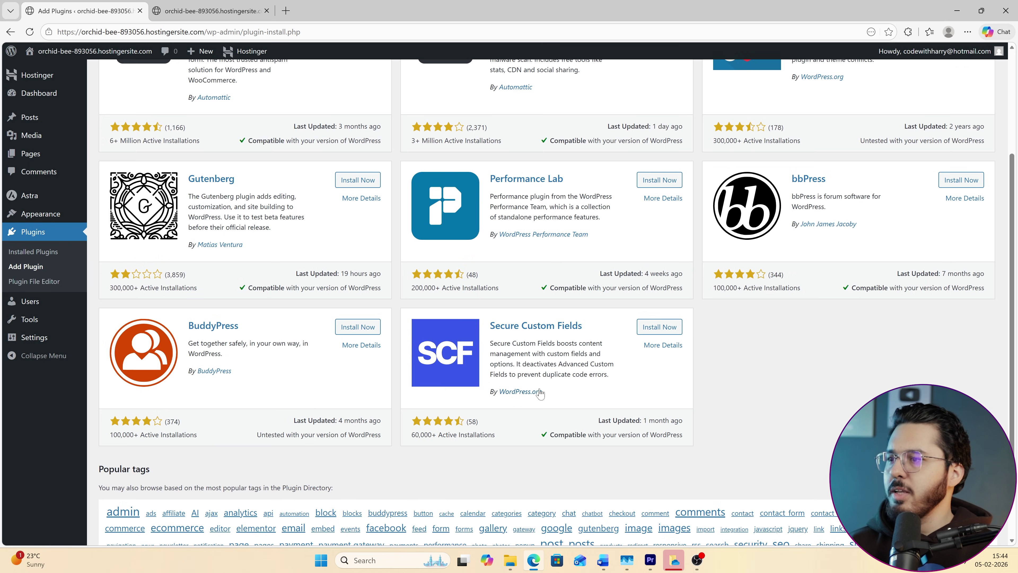
{"action": "scroll", "coordinate": [516, 384], "scroll_direction": "up", "scroll_amount": 5}
{"action": "left_click", "coordinate": [818, 127]}
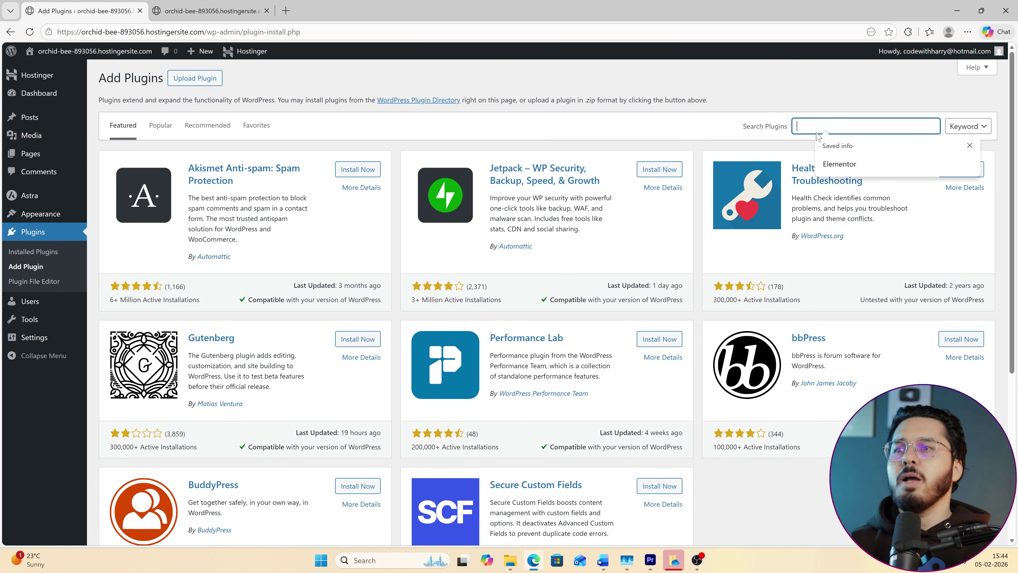
{"action": "type", "text": "Elementor"}
{"action": "key", "text": "Return"}
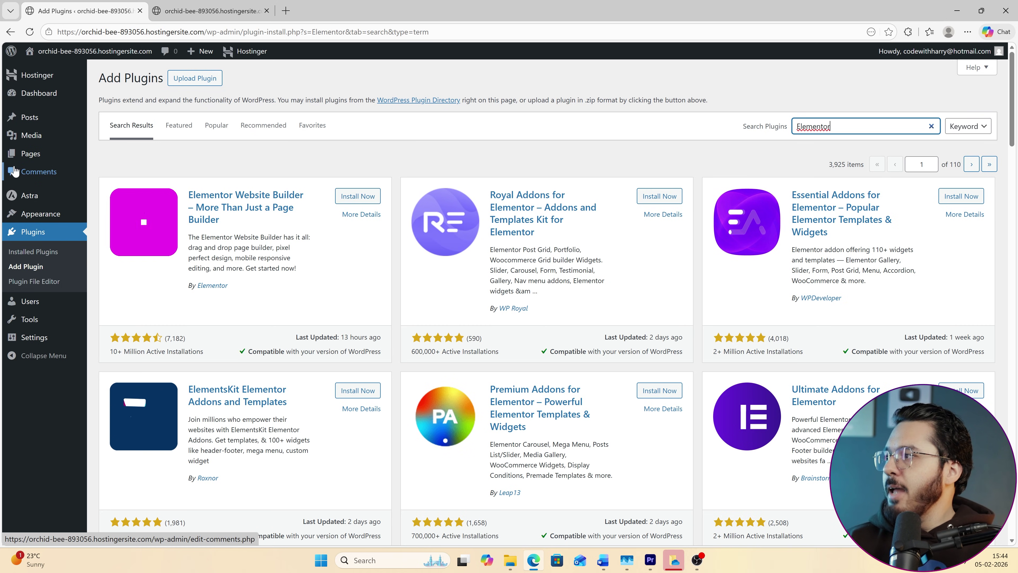
{"action": "left_click", "coordinate": [32, 153]}
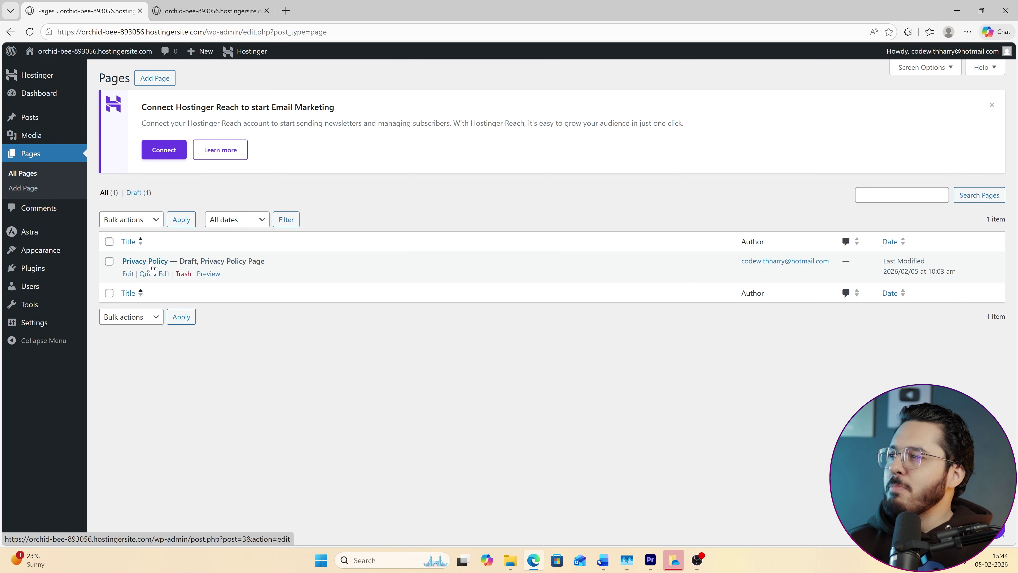
Start a new page titled 'Home'.
{"action": "left_click", "coordinate": [208, 11]}
{"action": "left_click", "coordinate": [84, 11]}
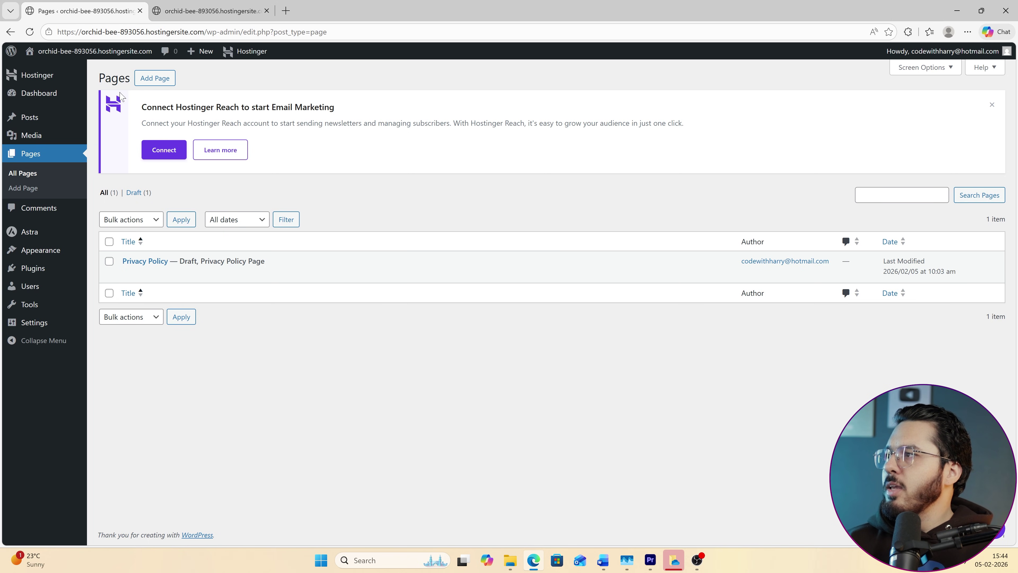
{"action": "left_click", "coordinate": [157, 79]}
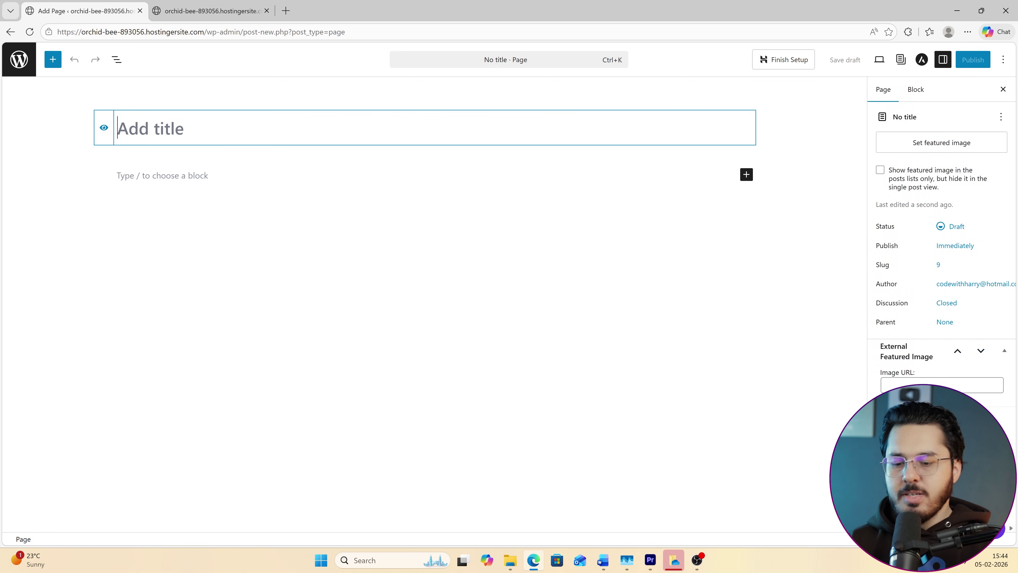
{"action": "type", "text": "HOme"}
{"action": "key", "text": "BackSpace"}
{"action": "key", "text": "BackSpace"}
{"action": "key", "text": "BackSpace"}
{"action": "type", "text": "o"}
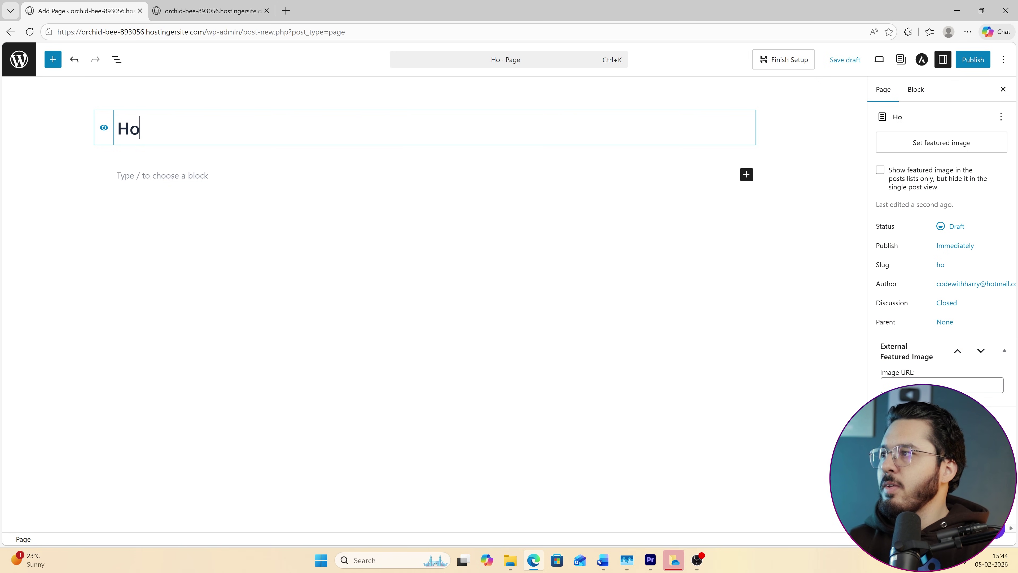
{"action": "type", "text": "me"}
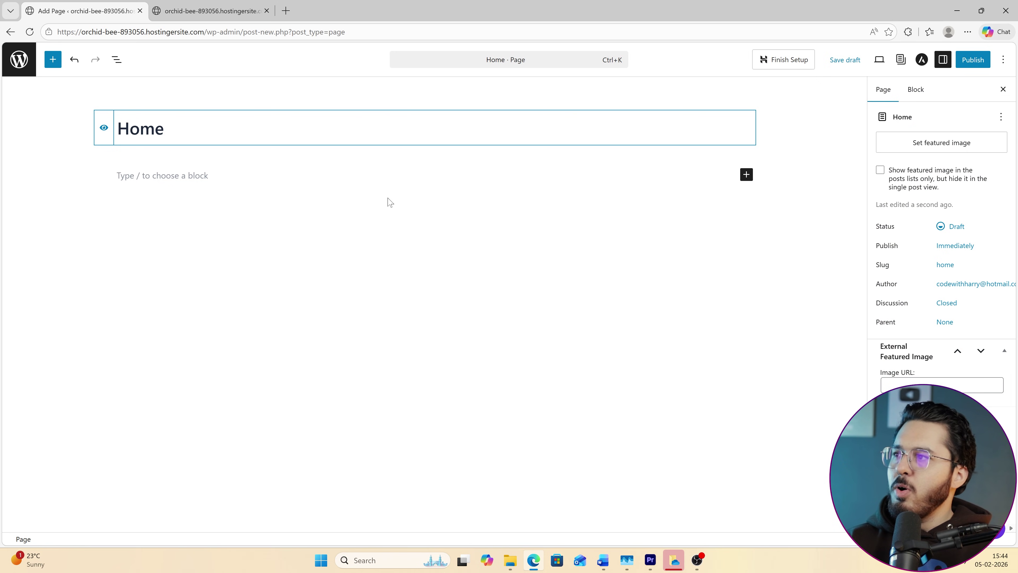
Add the line 'This is homepage', publish the page, and check it on the live site.
{"action": "left_click", "coordinate": [249, 176]}
{"action": "type", "text": "This is homepage"}
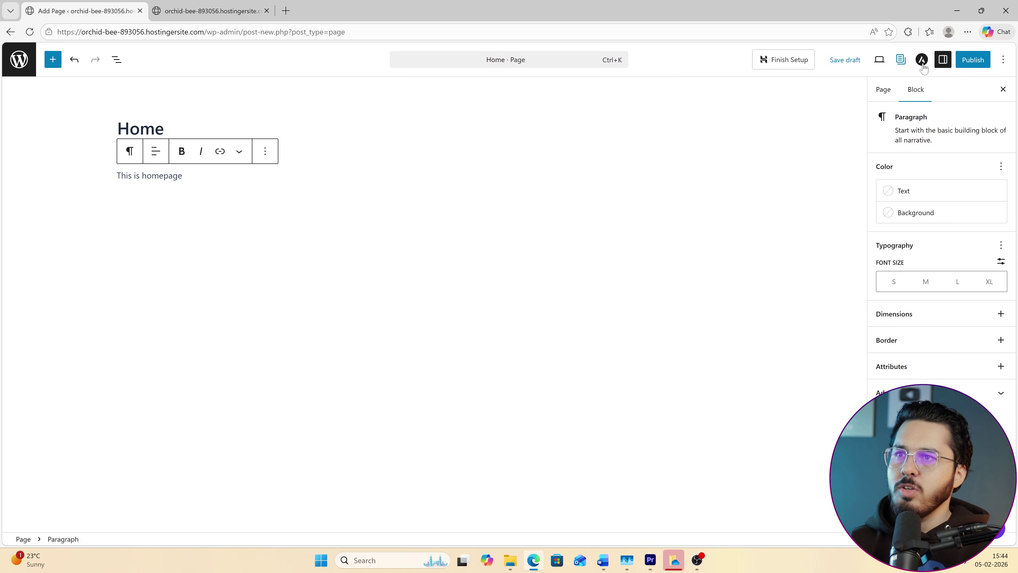
{"action": "left_click", "coordinate": [973, 60]}
{"action": "left_click", "coordinate": [969, 59]}
{"action": "left_click", "coordinate": [209, 11]}
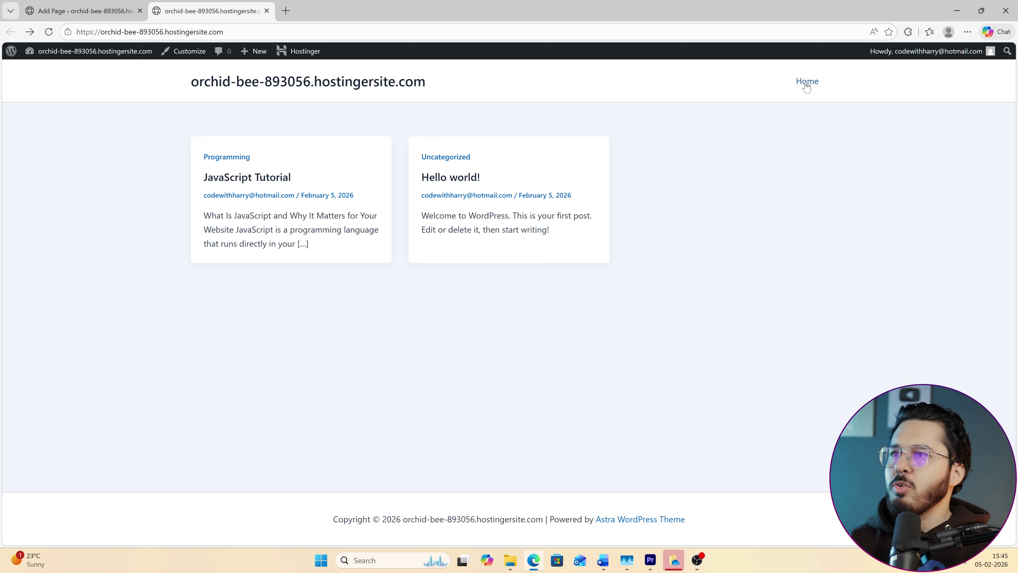
{"action": "left_click", "coordinate": [80, 11]}
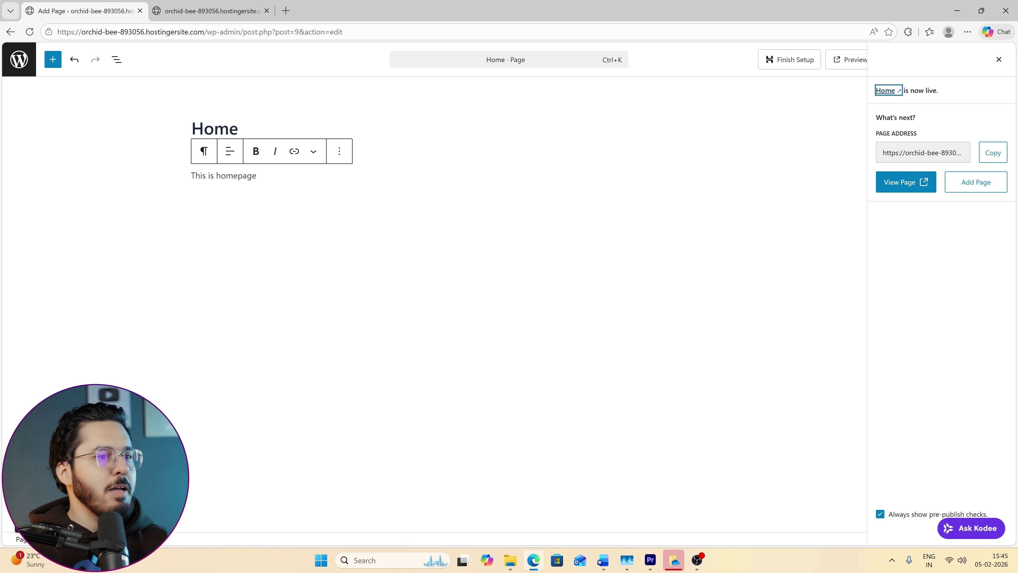
Ask Kodee 'Create a Services page on this website' and read through its step-by-step reply.
{"action": "left_click", "coordinate": [971, 528]}
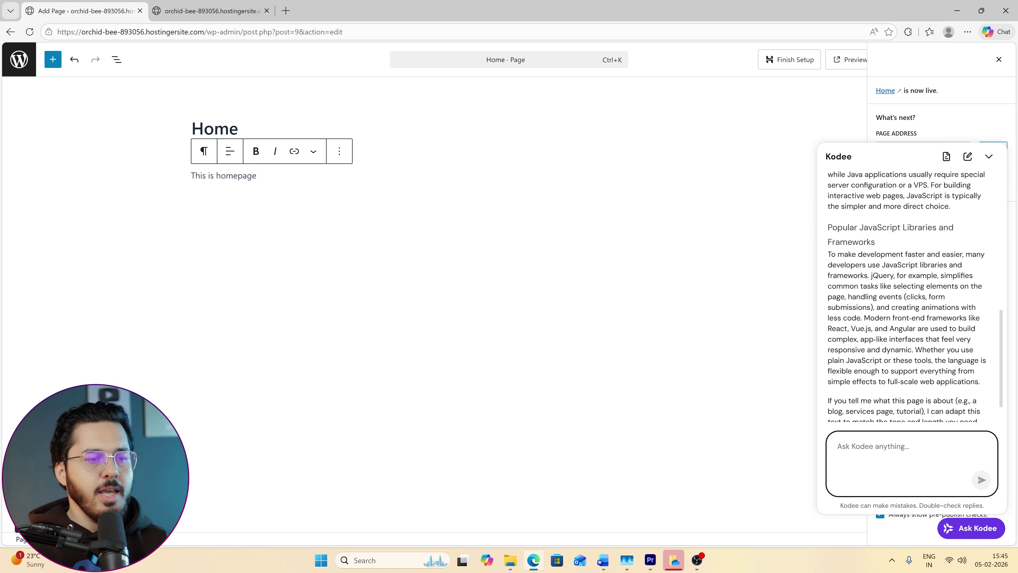
{"action": "type", "text": "Crea"}
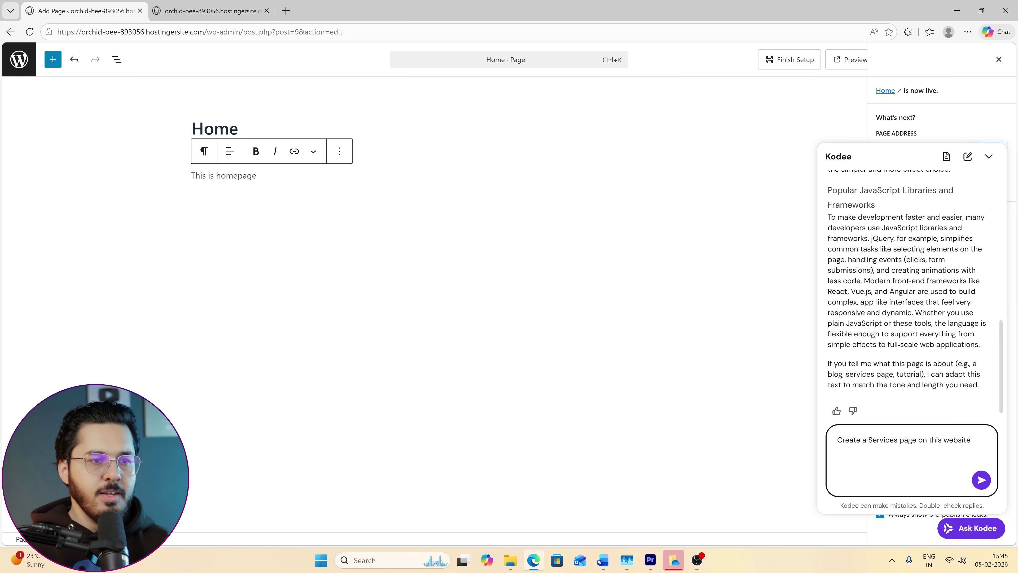
{"action": "type", "text": "te a Services page on this website"}
{"action": "left_click", "coordinate": [981, 480]}
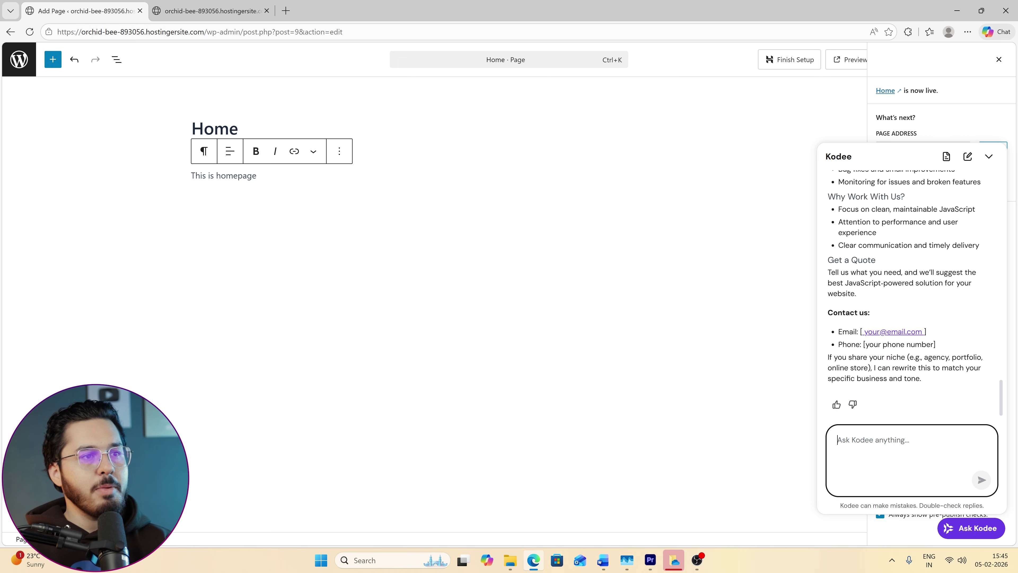
{"action": "scroll", "coordinate": [900, 318], "scroll_direction": "up", "scroll_amount": 20}
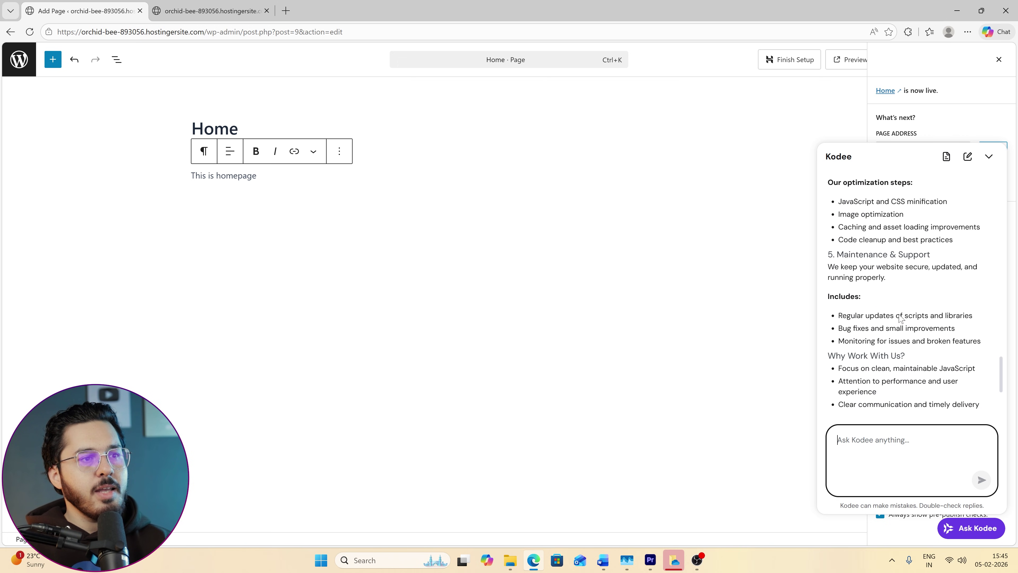
{"action": "scroll", "coordinate": [900, 318], "scroll_direction": "down", "scroll_amount": 3}
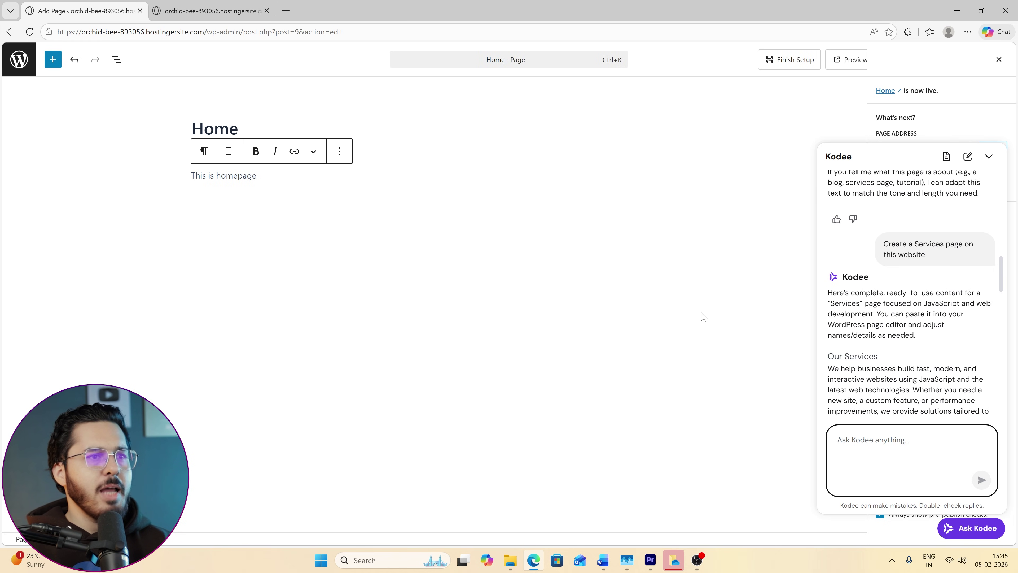
{"action": "scroll", "coordinate": [941, 388], "scroll_direction": "down", "scroll_amount": 10}
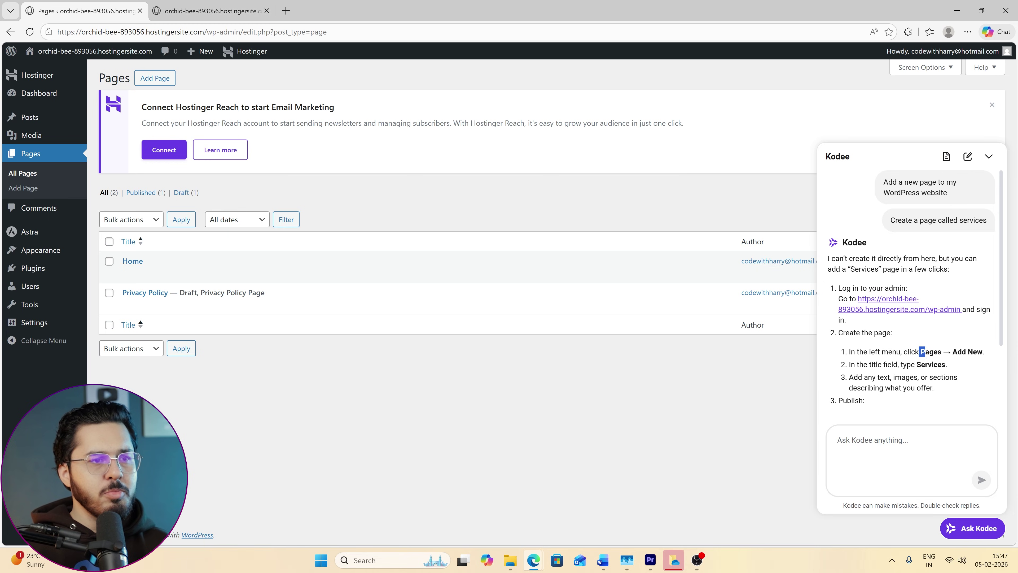
{"action": "left_click_drag", "start_coordinate": [920, 352], "coordinate": [909, 377]}
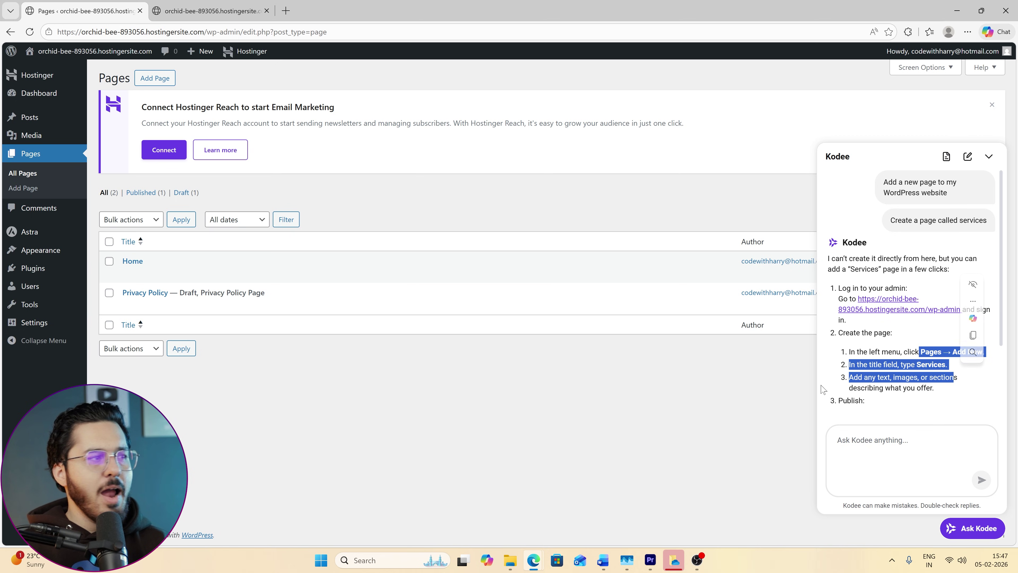
Send Kodee 'give me some content for services page', then start a new blank page.
{"action": "left_click", "coordinate": [876, 495]}
{"action": "type", "text": "give me some content for services page"}
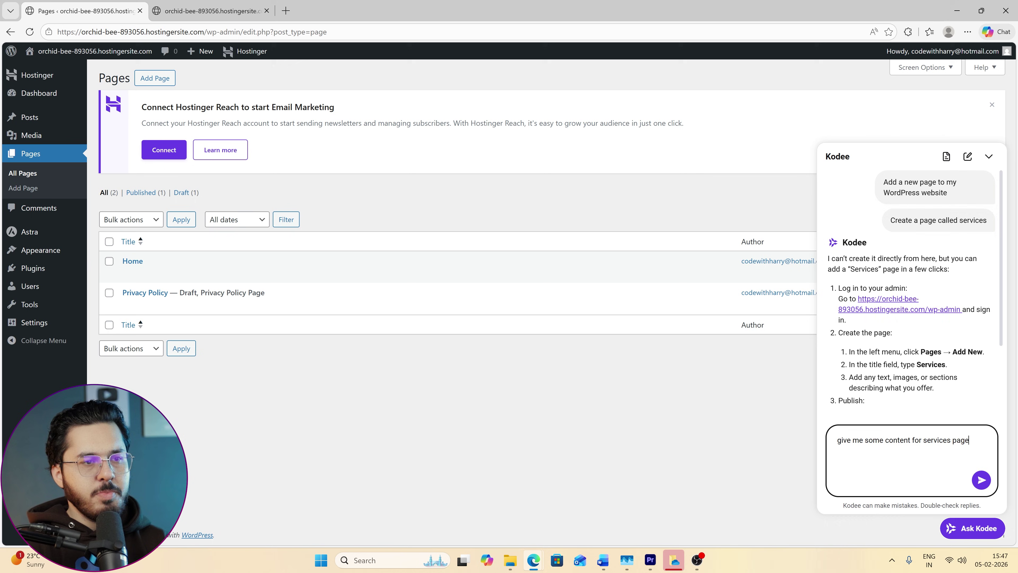
{"action": "key", "text": "Return"}
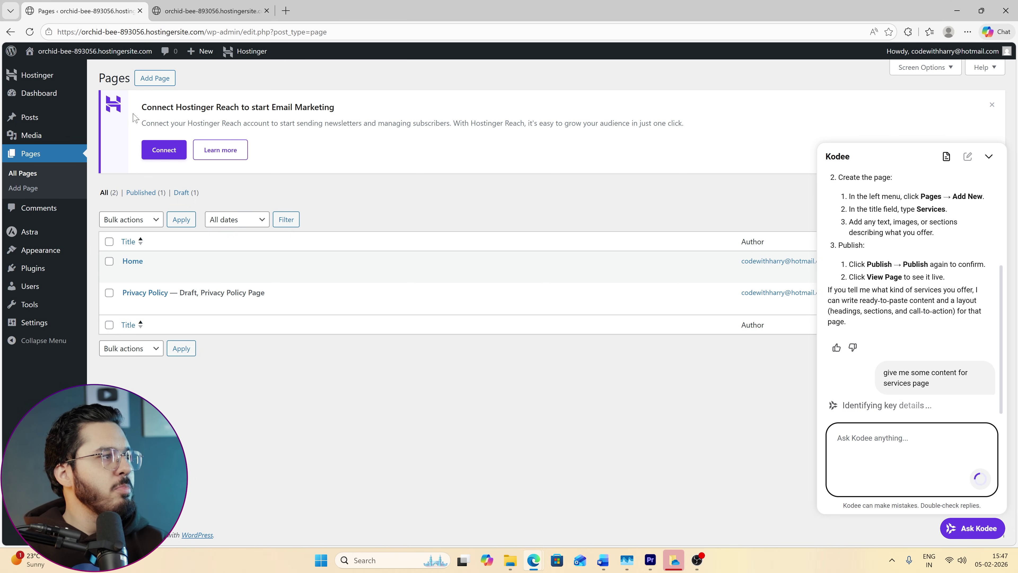
{"action": "left_click", "coordinate": [147, 79]}
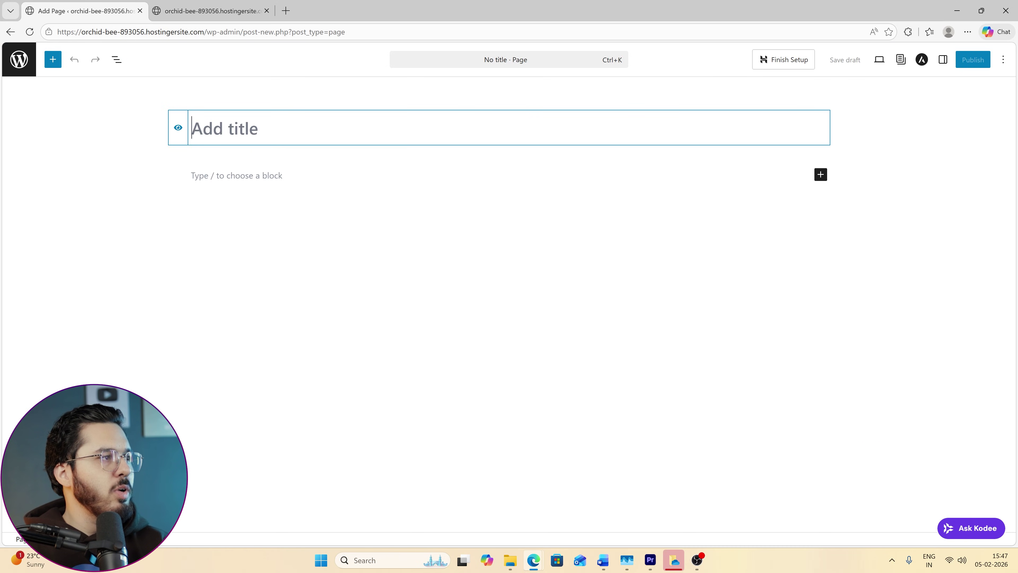
Title the new page 'Services' and reload the live front page in the other tab.
{"action": "type", "text": "Seri"}
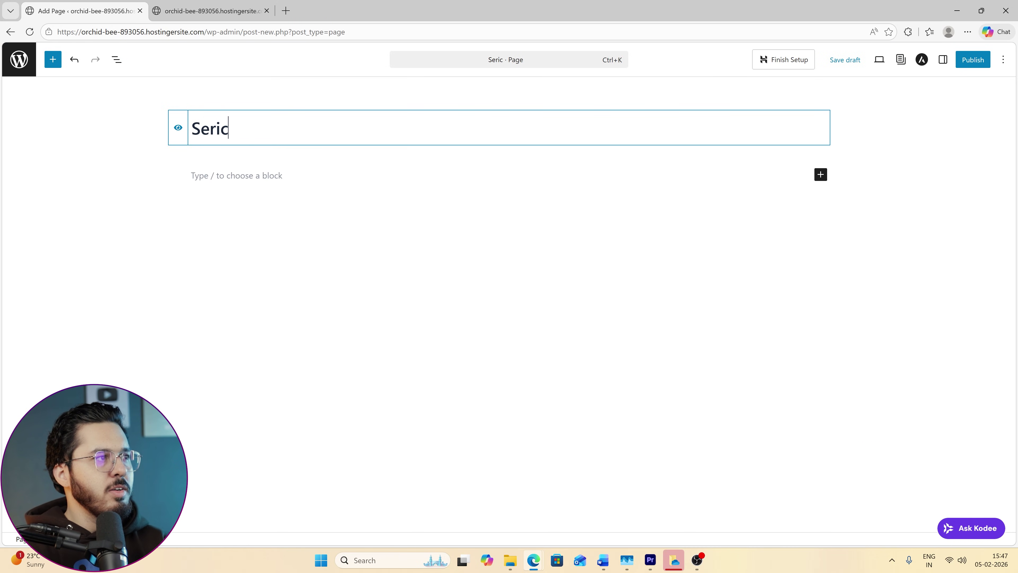
{"action": "key", "text": "BackSpace"}
{"action": "type", "text": "vid"}
{"action": "type", "text": "esw"}
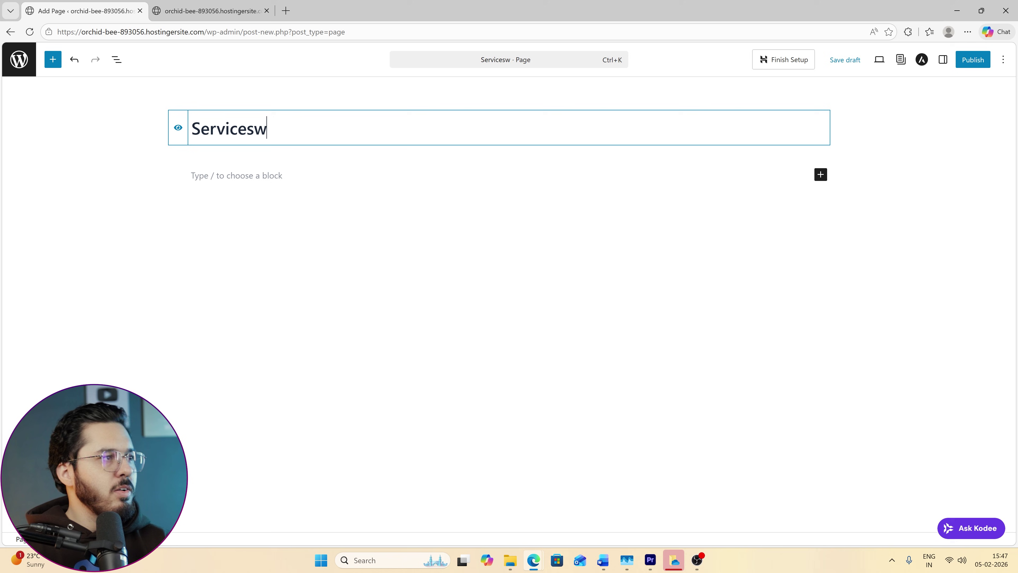
{"action": "key", "text": "BackSpace"}
{"action": "key", "text": "Return"}
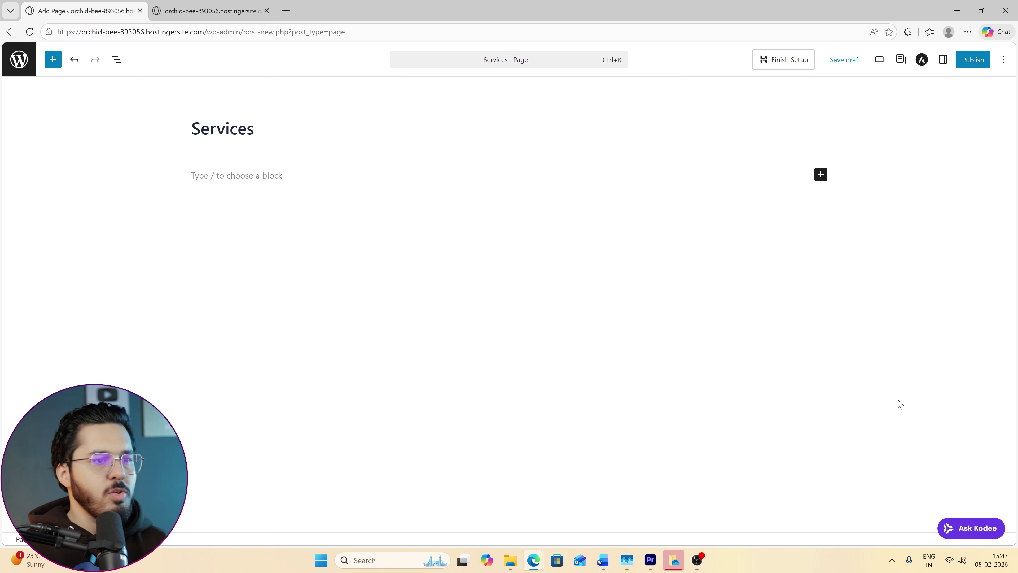
{"action": "key", "text": "ctrl+Tab"}
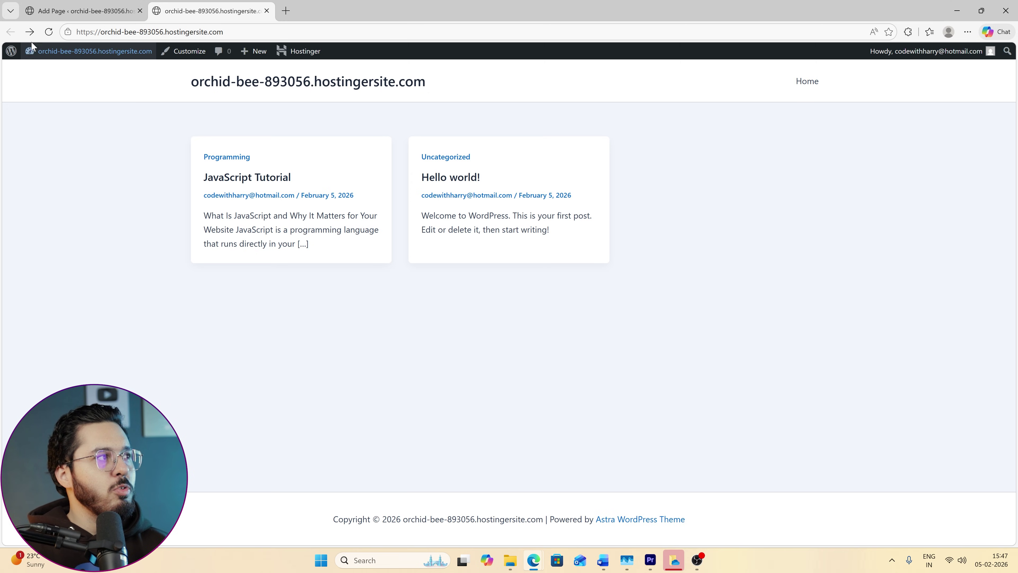
{"action": "key", "text": "F5"}
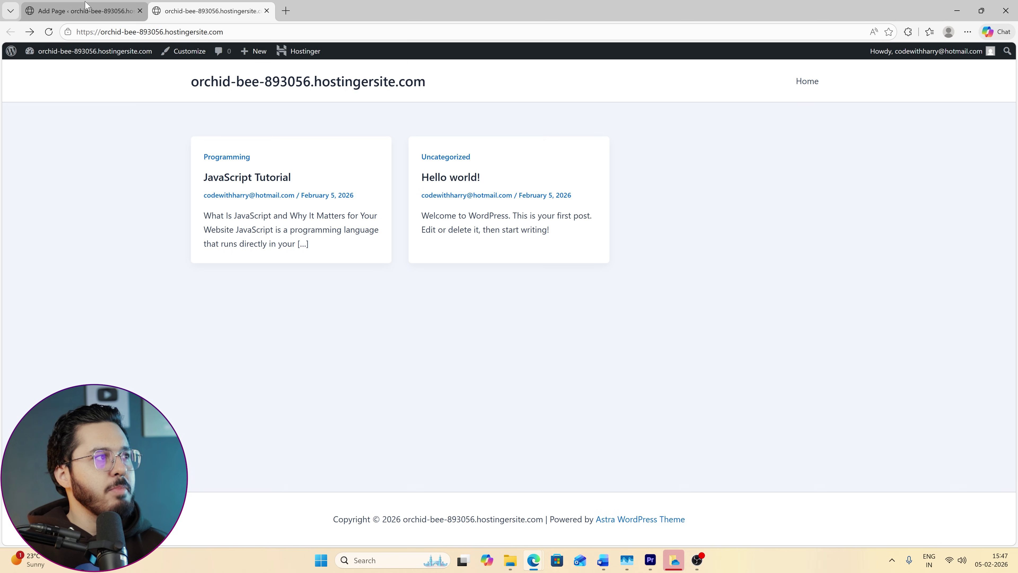
{"action": "key", "text": "ctrl+Tab"}
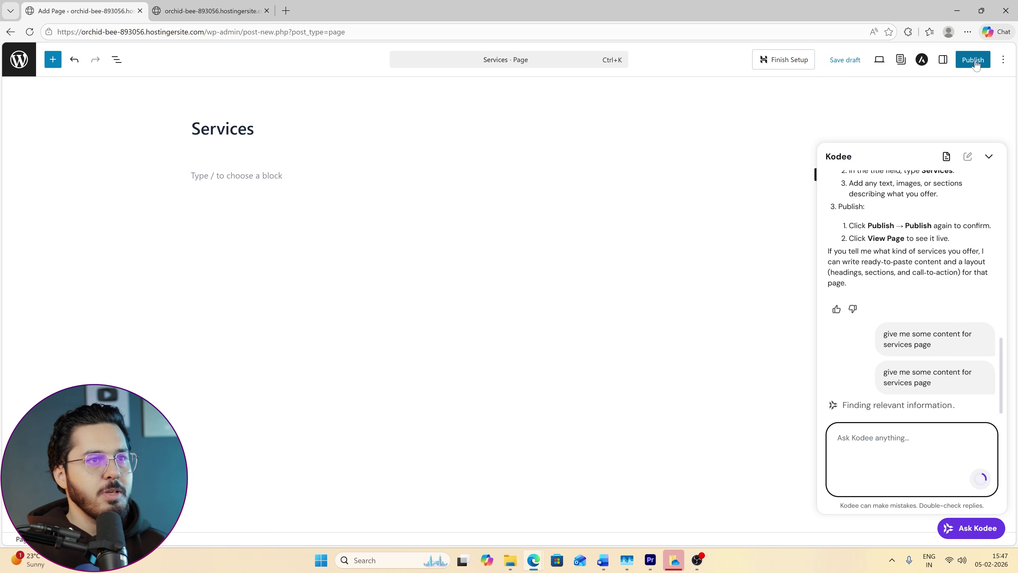
Publish the Services page and confirm its link now appears in the live site menu.
{"action": "left_click", "coordinate": [973, 60]}
{"action": "left_click", "coordinate": [973, 60]}
{"action": "key", "text": "ctrl+Tab"}
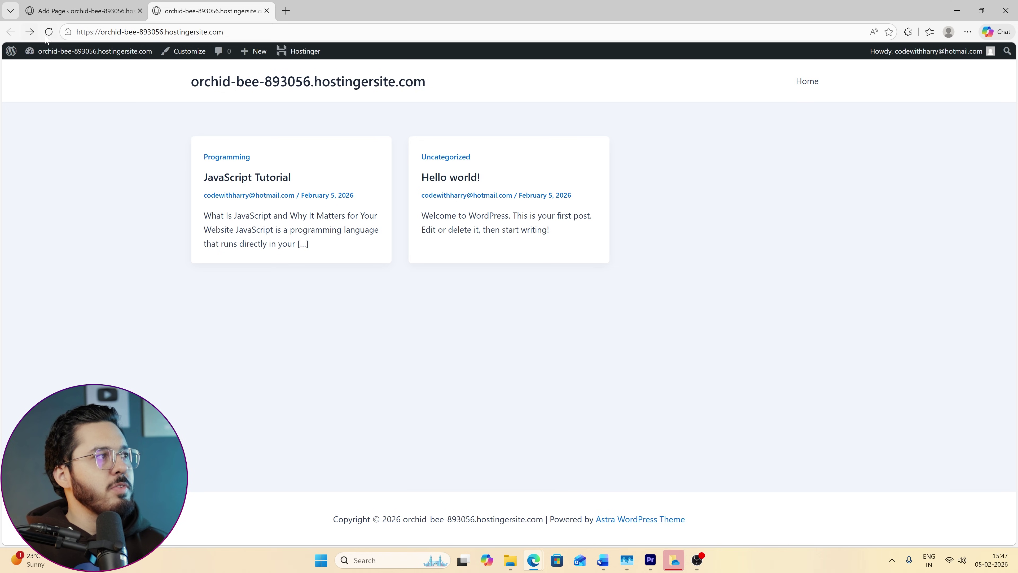
{"action": "left_click", "coordinate": [47, 34]}
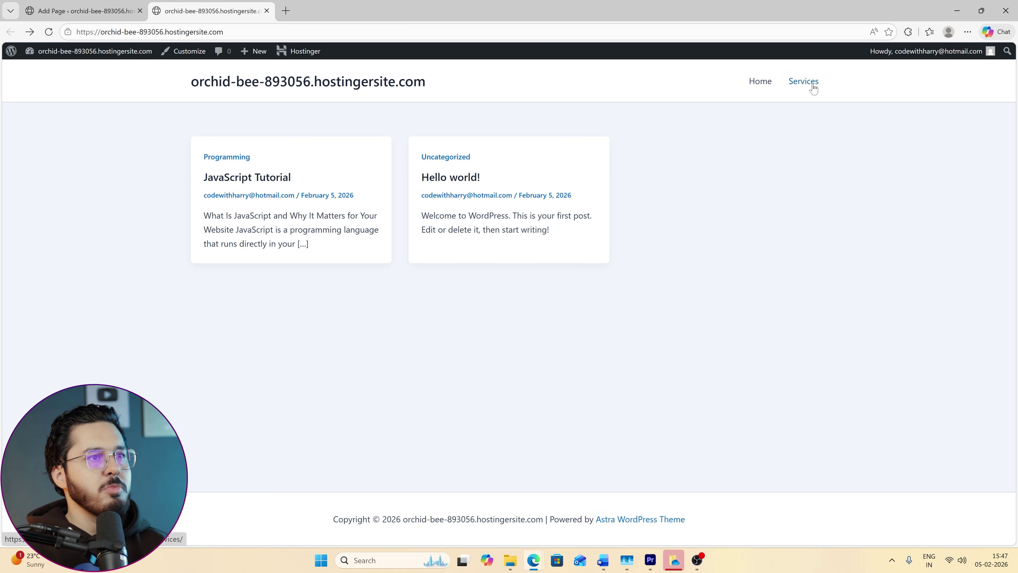
{"action": "key", "text": "ctrl+Tab"}
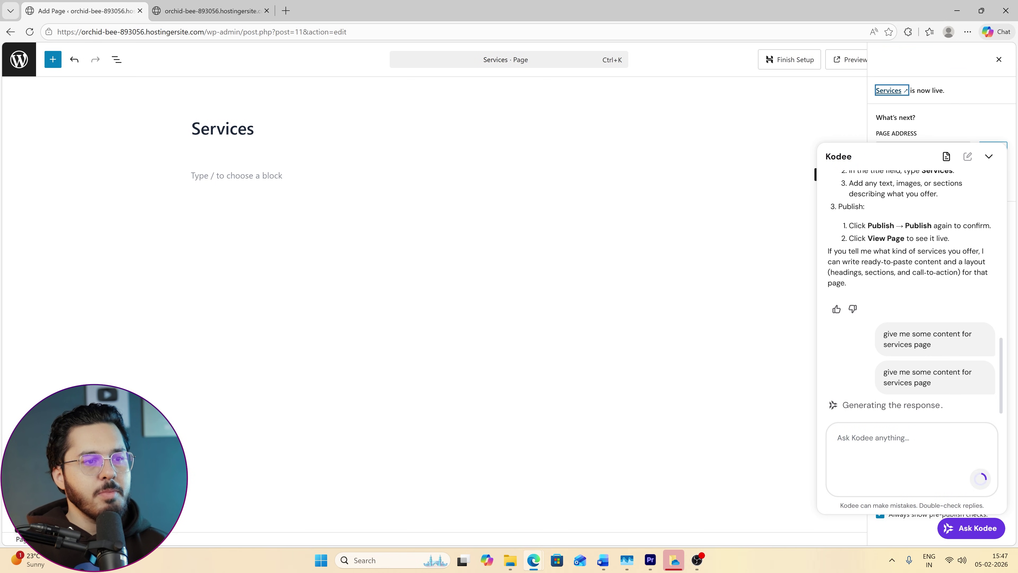
{"action": "left_click", "coordinate": [913, 445]}
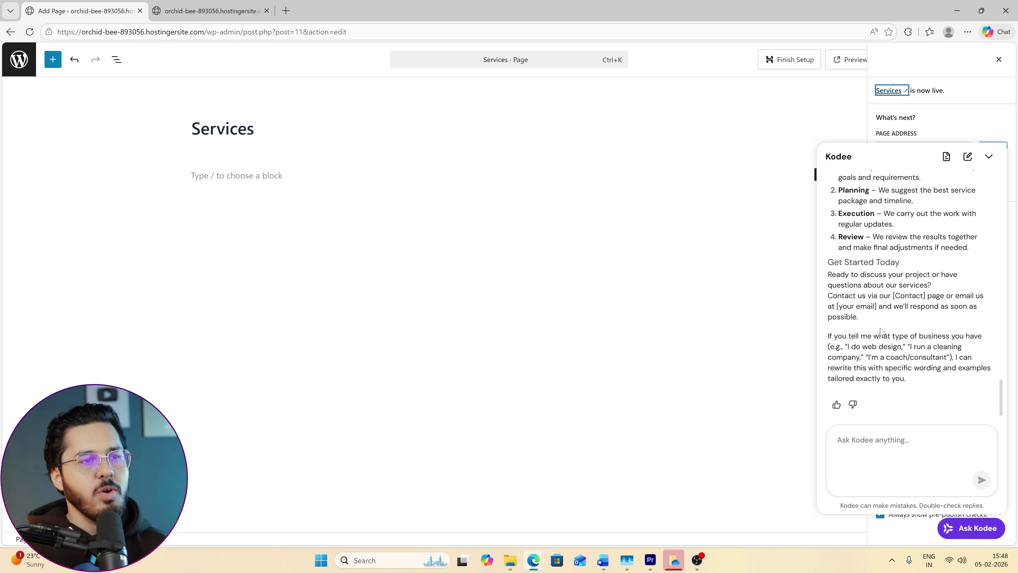
{"action": "left_click_drag", "start_coordinate": [879, 329], "coordinate": [835, 211]}
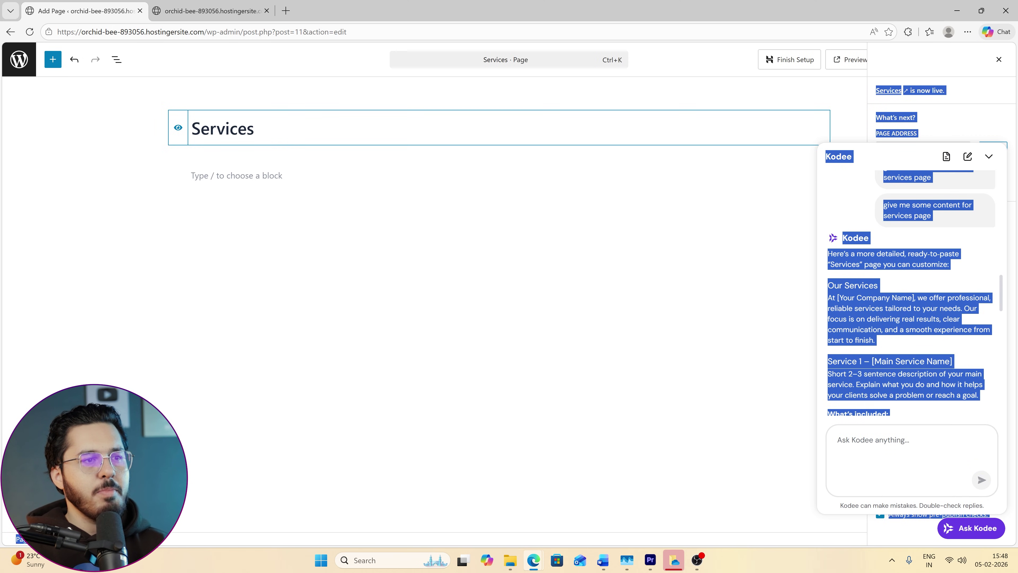
Paste Kodee's services copy, including the four-step process list, into the Services page and save.
{"action": "left_click", "coordinate": [909, 312]}
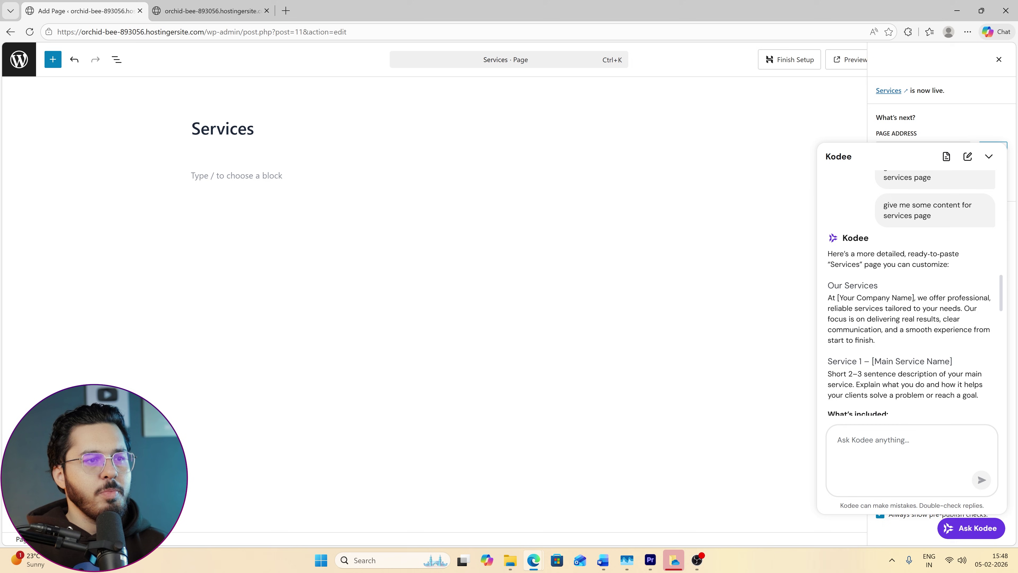
{"action": "left_click_drag", "start_coordinate": [828, 285], "coordinate": [881, 330]}
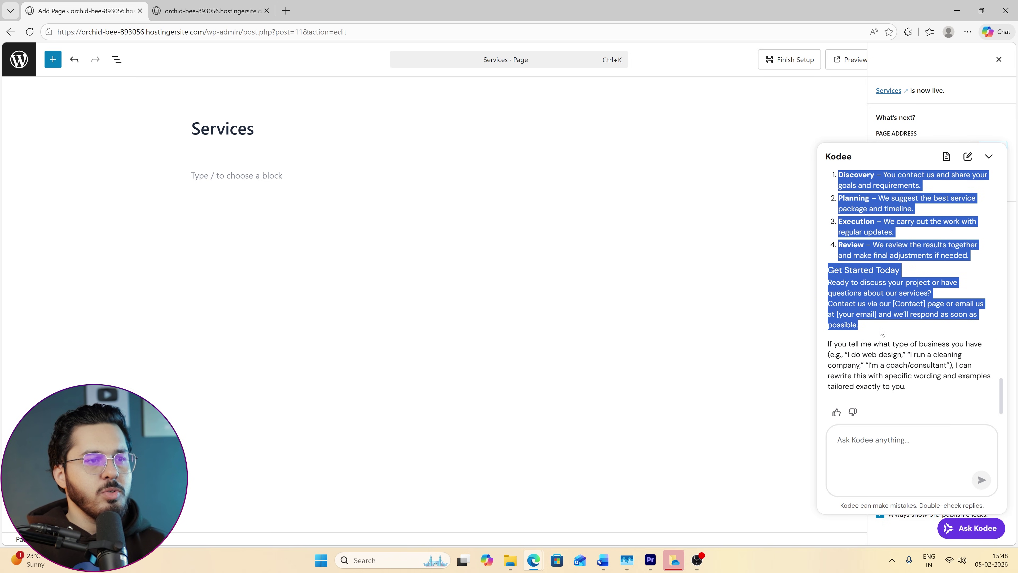
{"action": "left_click", "coordinate": [364, 202]}
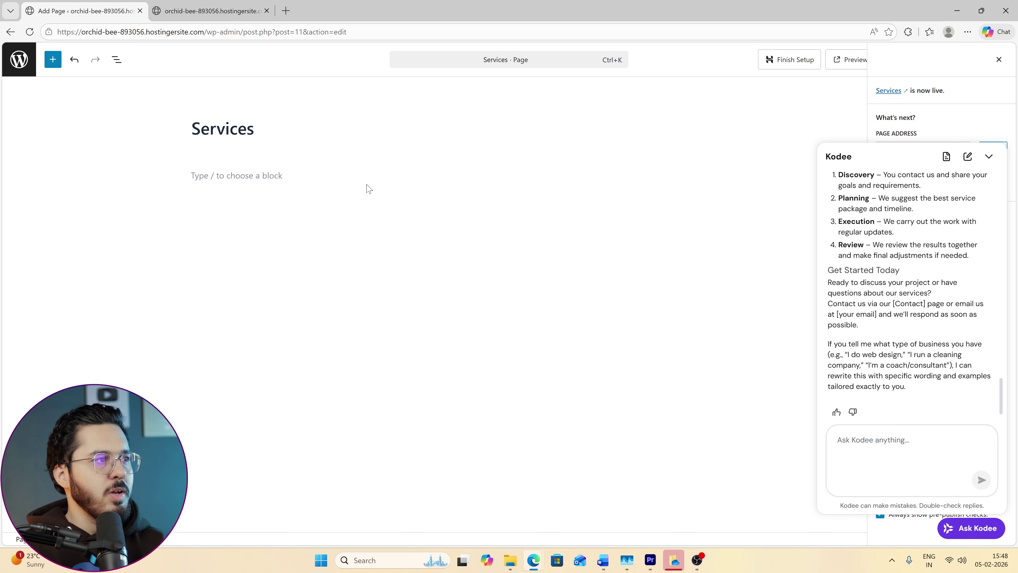
{"action": "left_click", "coordinate": [278, 185]}
{"action": "key", "text": "ctrl+v"}
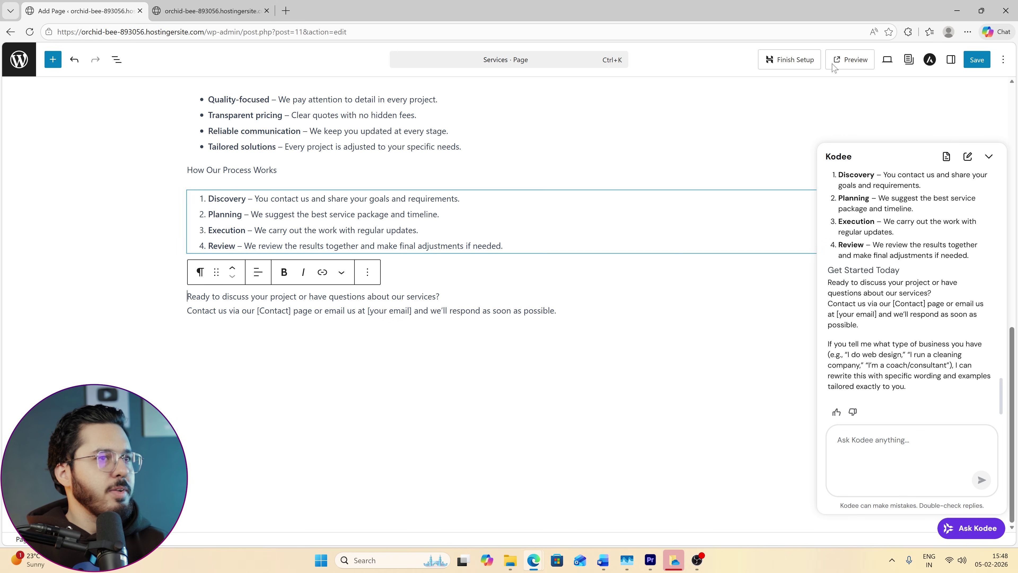
{"action": "key", "text": "ctrl+s"}
{"action": "left_click", "coordinate": [208, 11]}
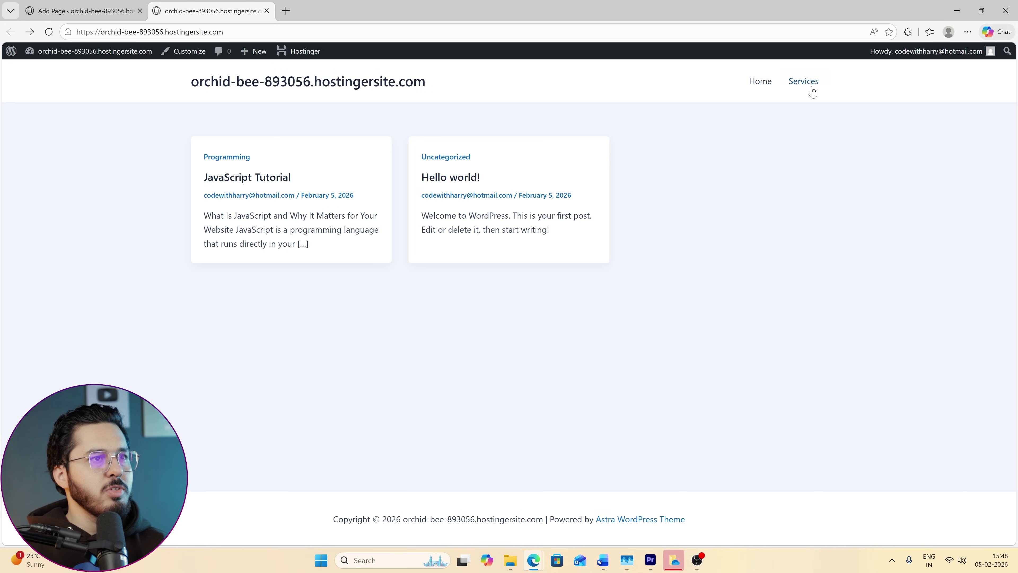
View the live Services and Home pages, then bring up the Astra Customizer on the homepage.
{"action": "left_click", "coordinate": [803, 82]}
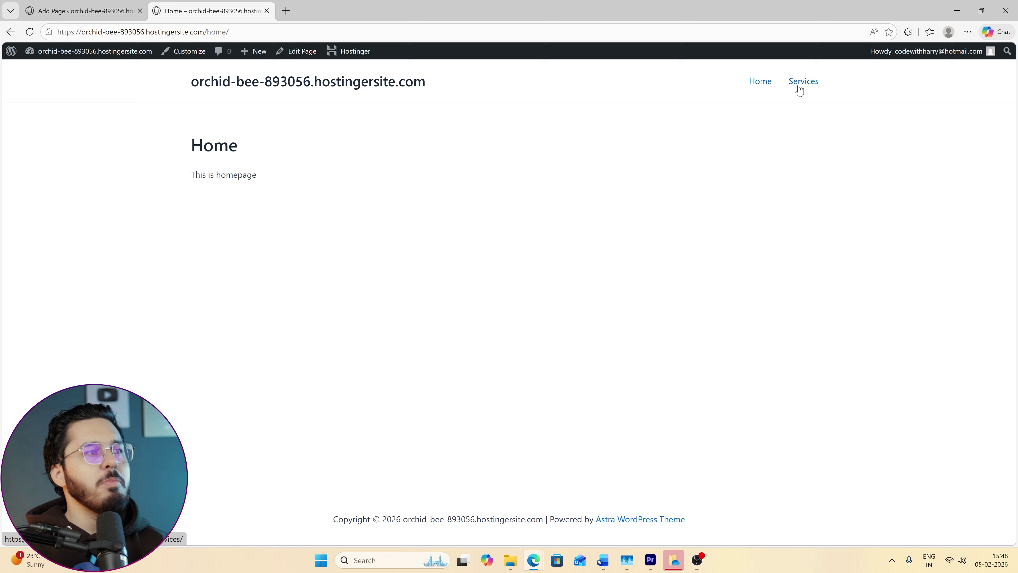
{"action": "left_click", "coordinate": [798, 85]}
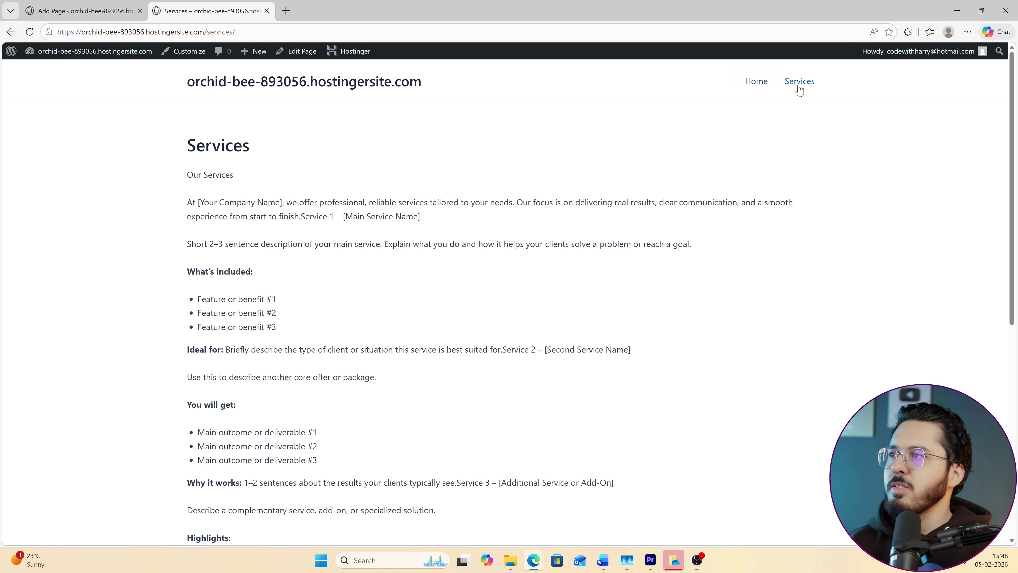
{"action": "left_click", "coordinate": [756, 81]}
{"action": "left_click_drag", "start_coordinate": [461, 82], "coordinate": [191, 92]}
{"action": "left_click", "coordinate": [190, 88]}
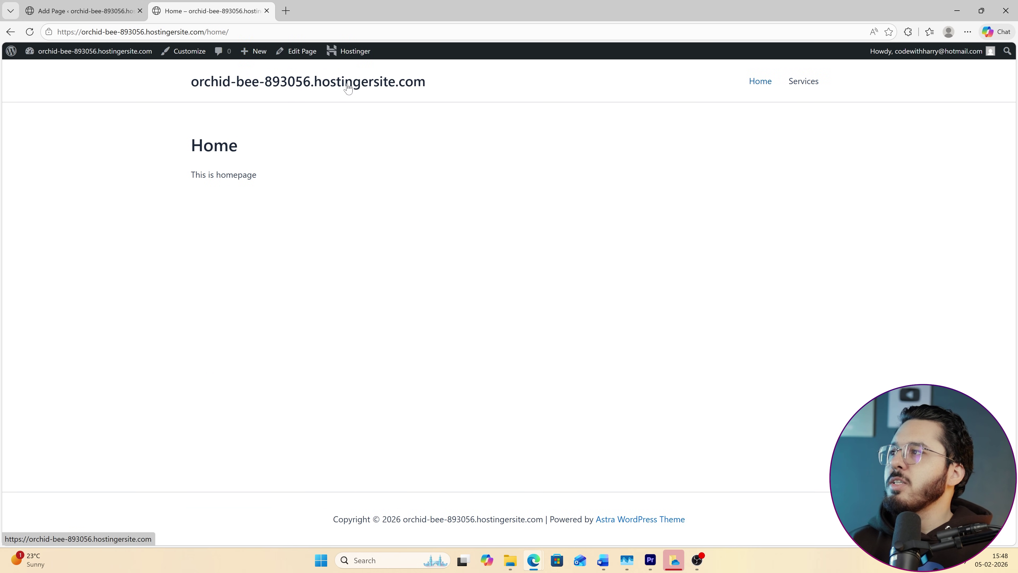
{"action": "left_click", "coordinate": [184, 51]}
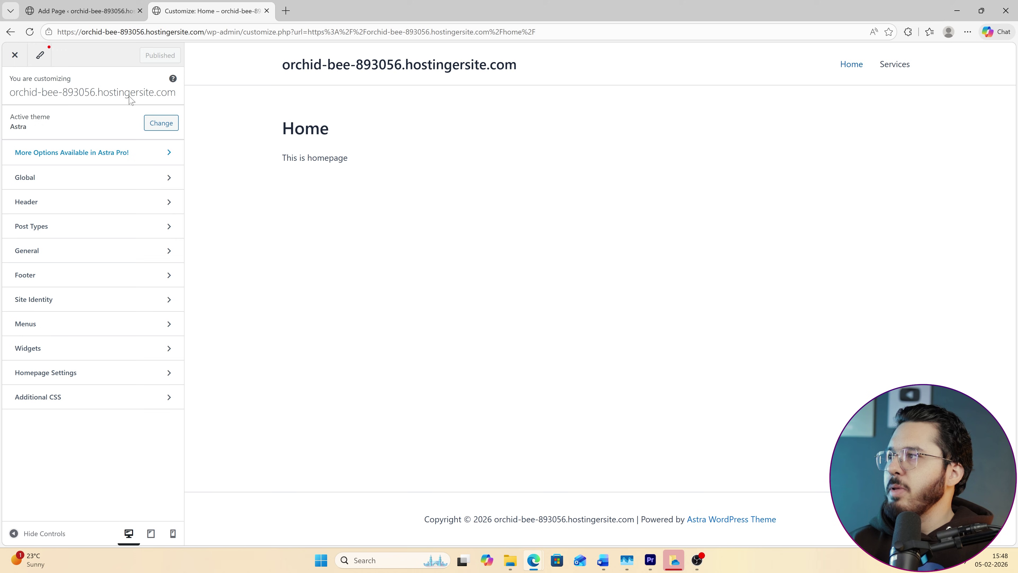
Glance at the Customizer's Global and Header panels, then go via Pages to Settings > General.
{"action": "left_click", "coordinate": [84, 178]}
{"action": "left_click", "coordinate": [16, 89]}
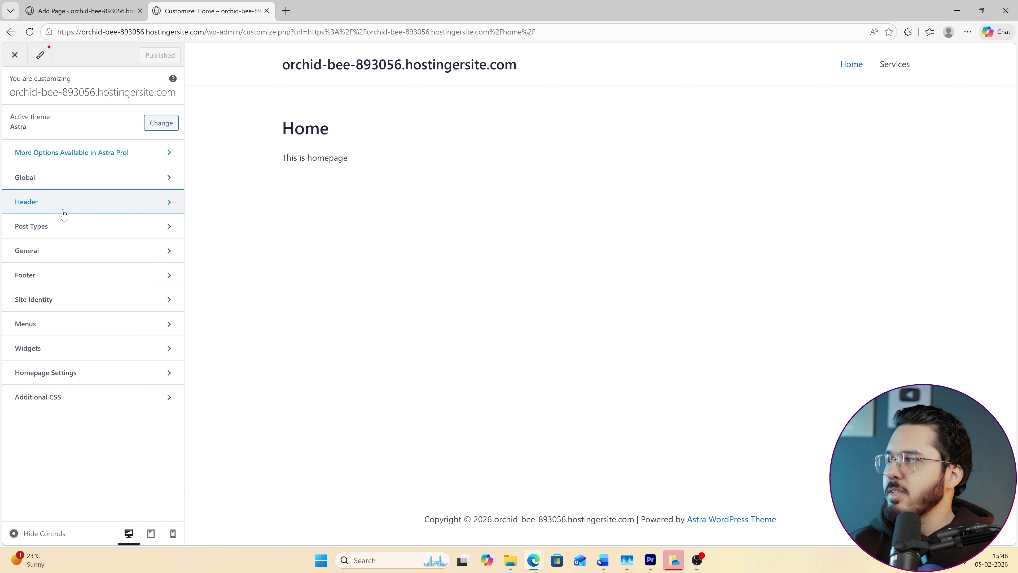
{"action": "left_click", "coordinate": [60, 203]}
{"action": "left_click", "coordinate": [17, 100]}
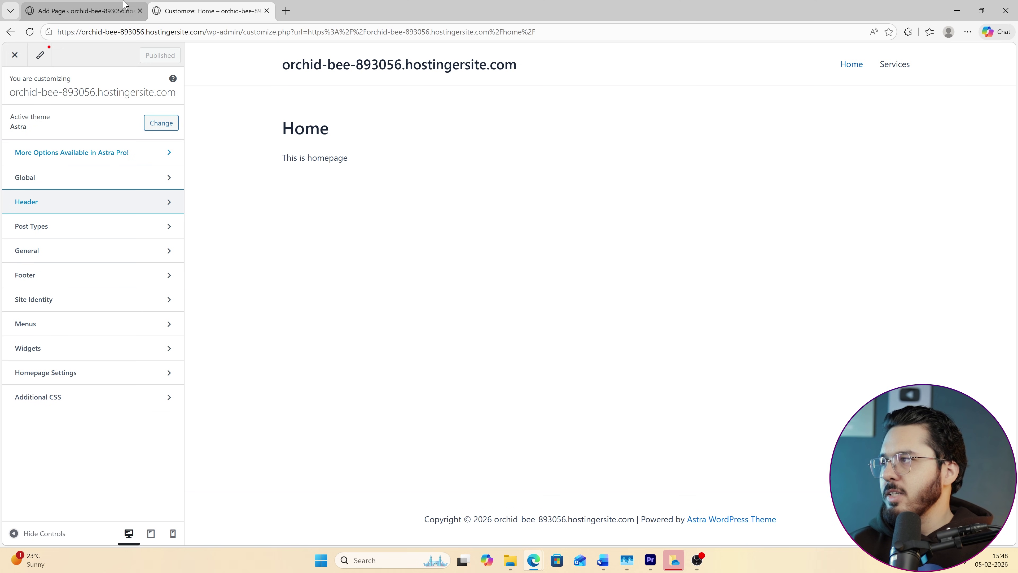
{"action": "left_click", "coordinate": [80, 11]}
{"action": "left_click", "coordinate": [19, 60]}
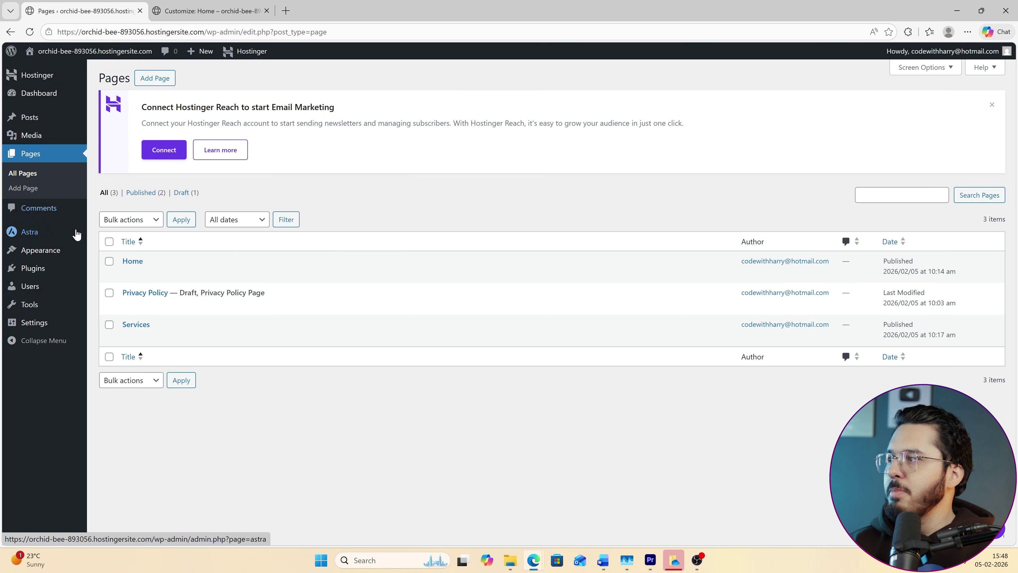
{"action": "mouse_move", "coordinate": [36, 323]}
{"action": "left_click", "coordinate": [106, 326]}
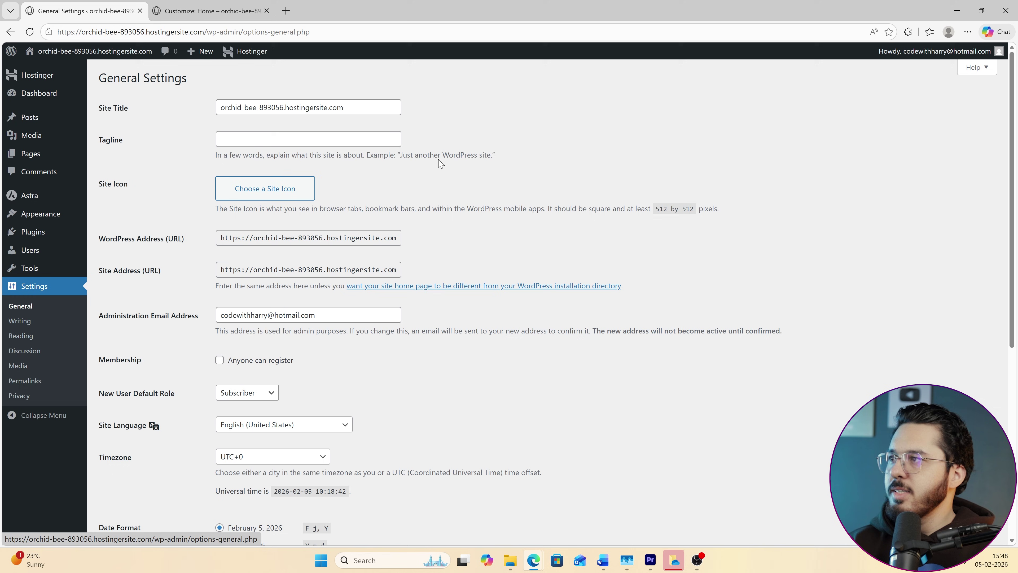
Change the Site Title to 'CodeWithHarry', save the changes, and reload the live homepage.
{"action": "triple_click", "coordinate": [333, 108]}
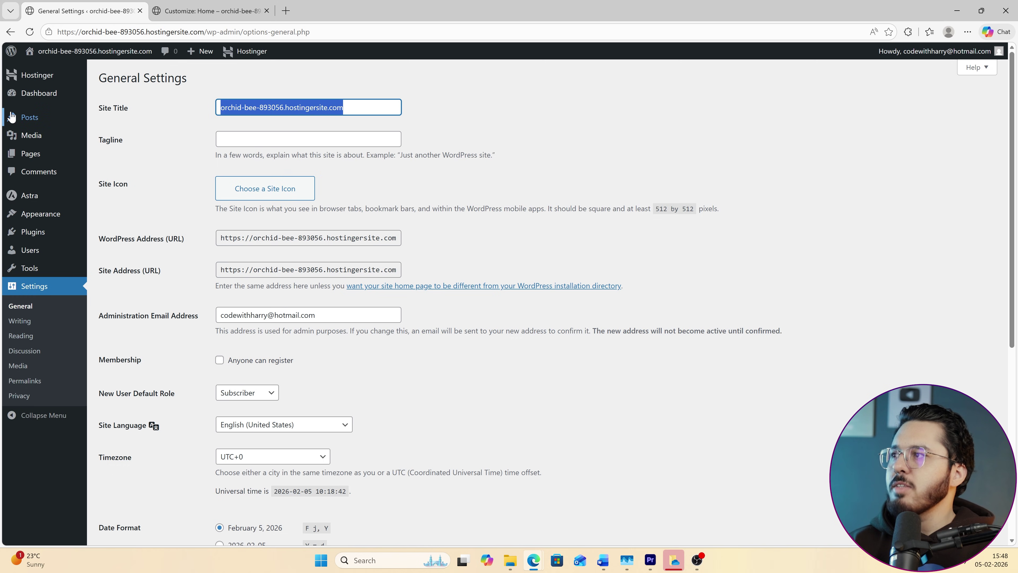
{"action": "mouse_move", "coordinate": [11, 117]}
{"action": "type", "text": "CodeWi"}
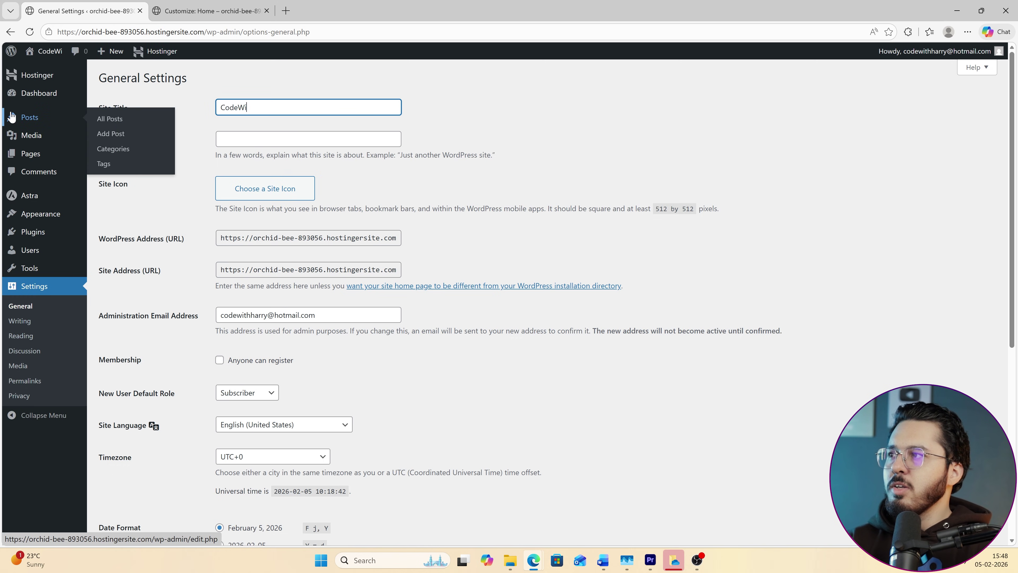
{"action": "type", "text": "thHarry"}
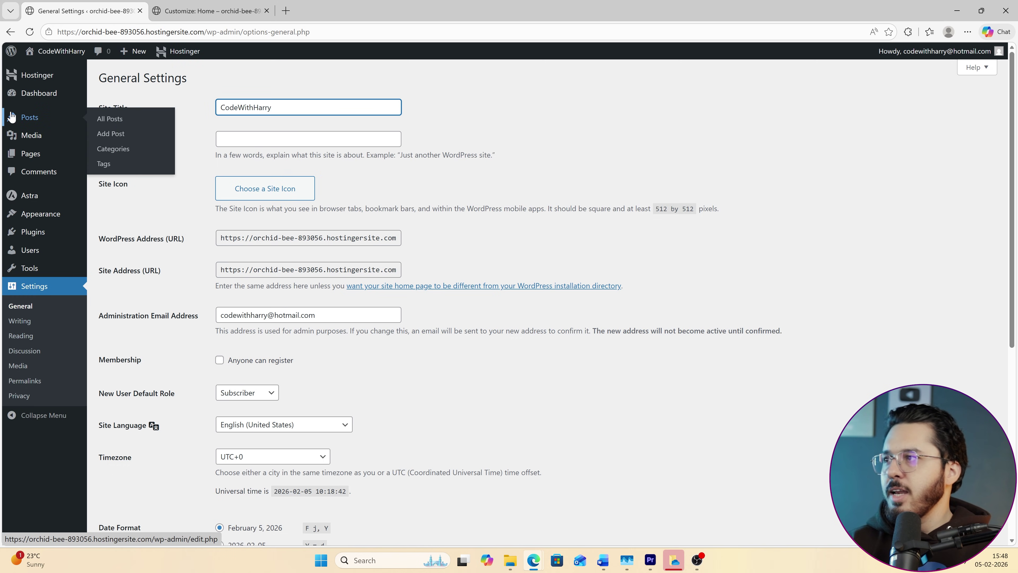
{"action": "scroll", "coordinate": [491, 443], "scroll_direction": "down", "scroll_amount": 8}
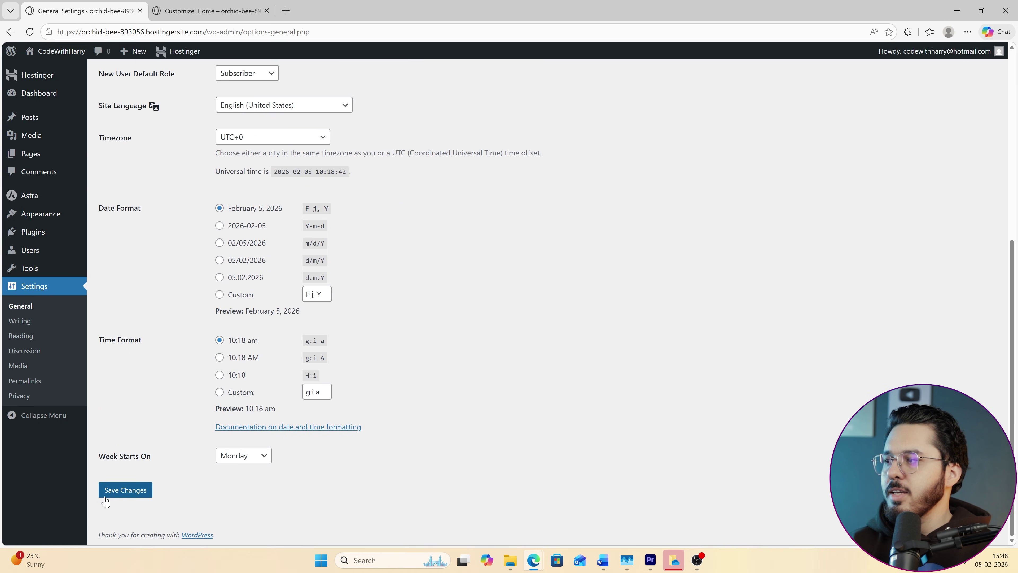
{"action": "left_click", "coordinate": [126, 491]}
{"action": "left_click", "coordinate": [200, 4]}
{"action": "left_click", "coordinate": [30, 32]}
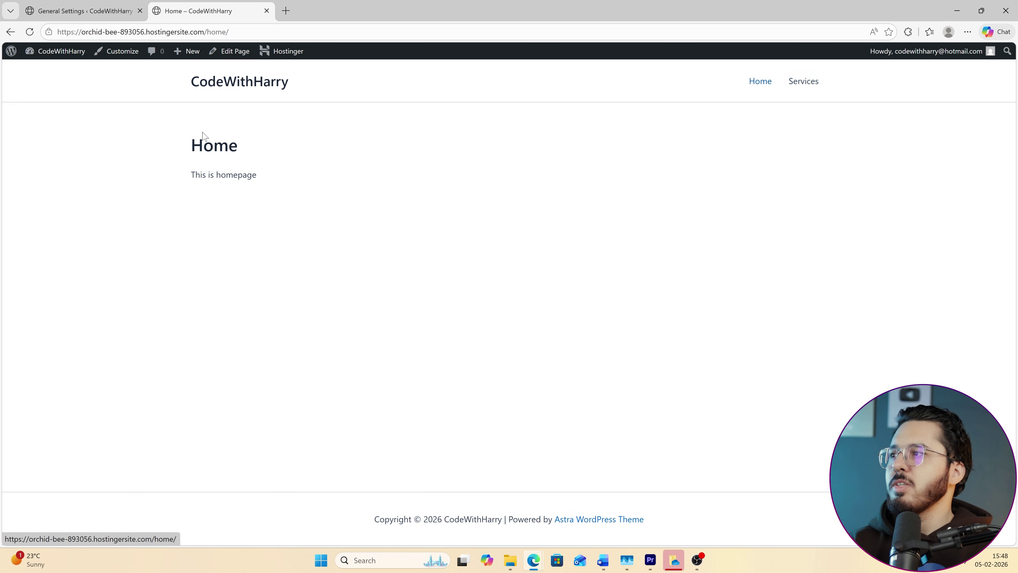
Browse the live Home, Services and posts front page under the CodeWithHarry title, then return to General Settings.
{"action": "left_click_drag", "start_coordinate": [196, 136], "coordinate": [345, 200]}
{"action": "left_click", "coordinate": [767, 85]}
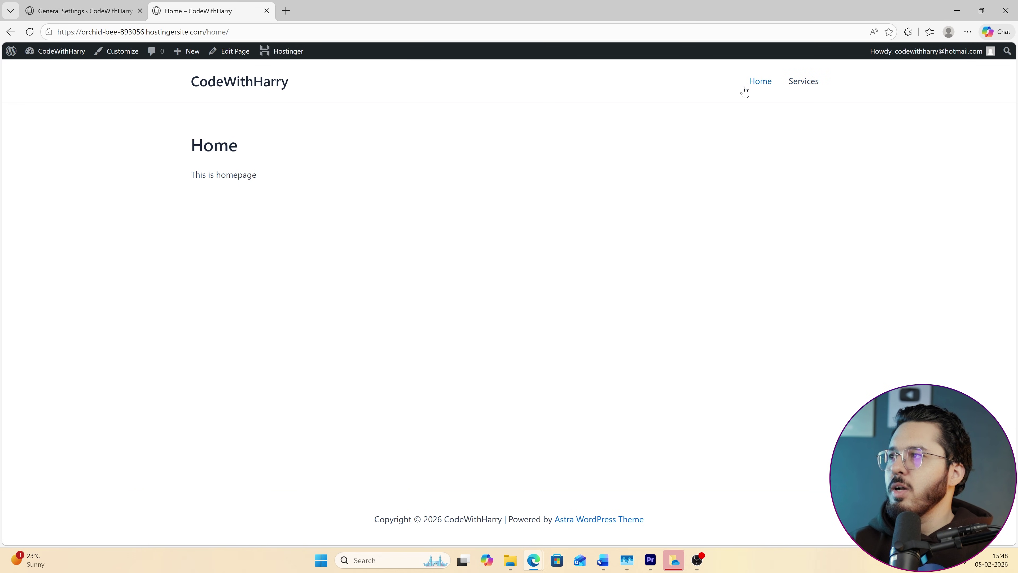
{"action": "left_click_drag", "start_coordinate": [187, 138], "coordinate": [444, 243]}
{"action": "left_click", "coordinate": [825, 85]}
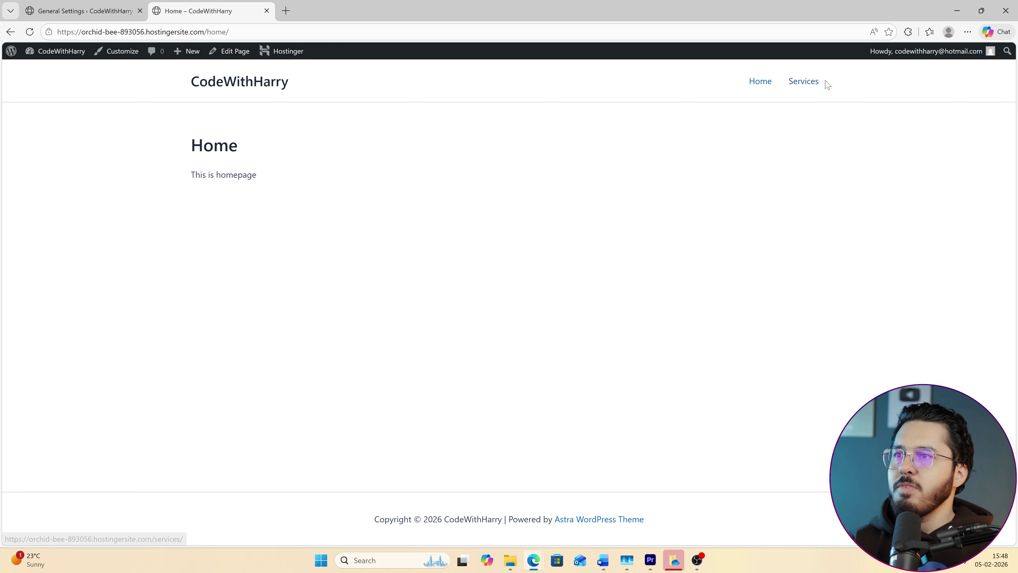
{"action": "left_click", "coordinate": [216, 87]}
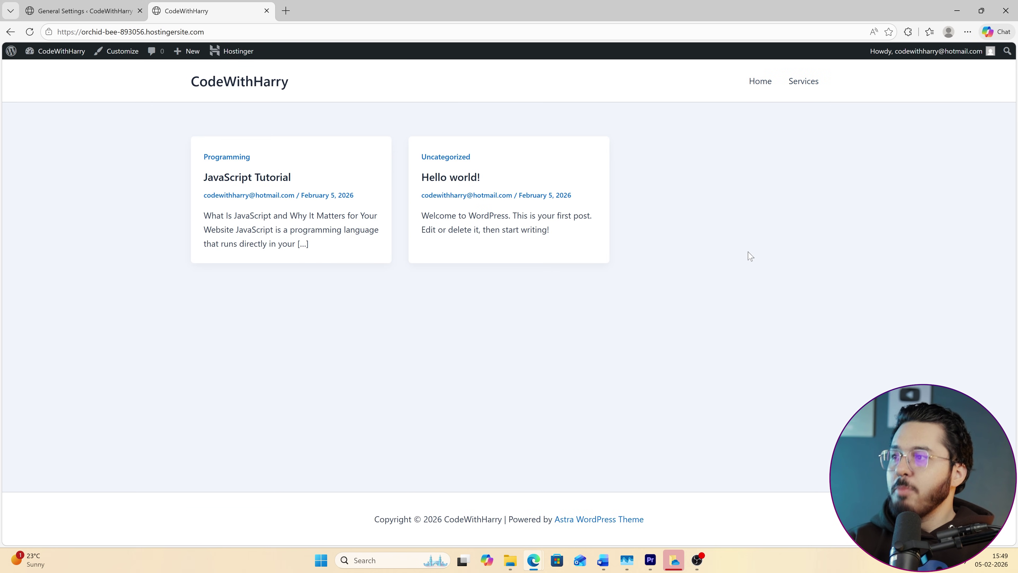
{"action": "left_click", "coordinate": [248, 82]}
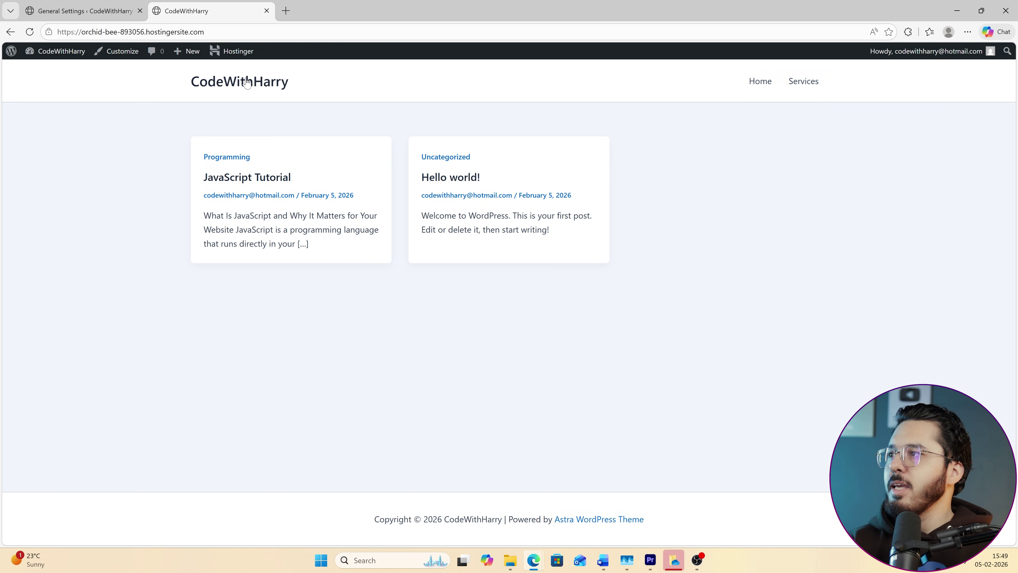
{"action": "left_click", "coordinate": [761, 81]}
{"action": "left_click_drag", "start_coordinate": [207, 31], "coordinate": [230, 31]}
{"action": "left_click", "coordinate": [231, 31]}
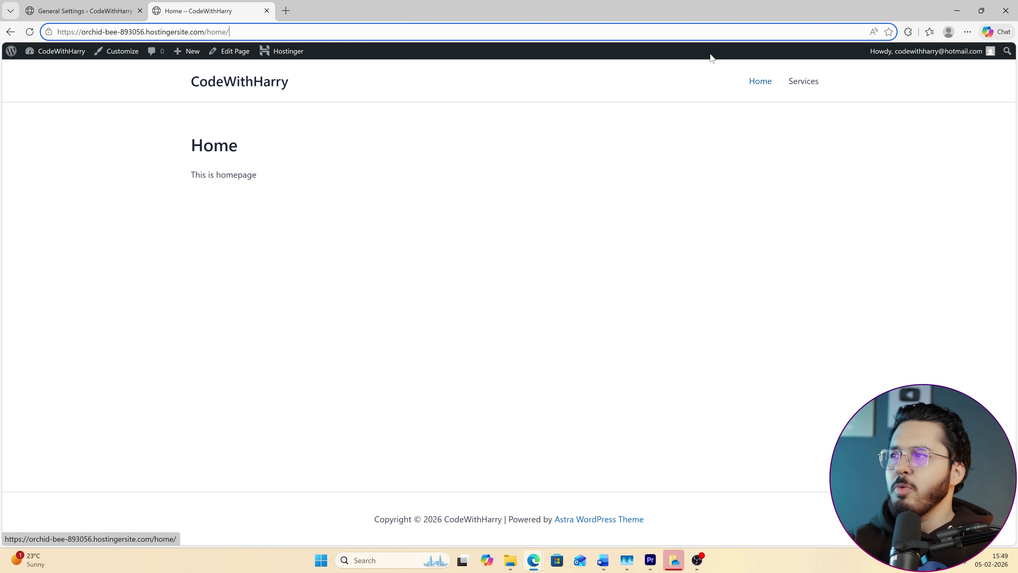
{"action": "left_click", "coordinate": [240, 84]}
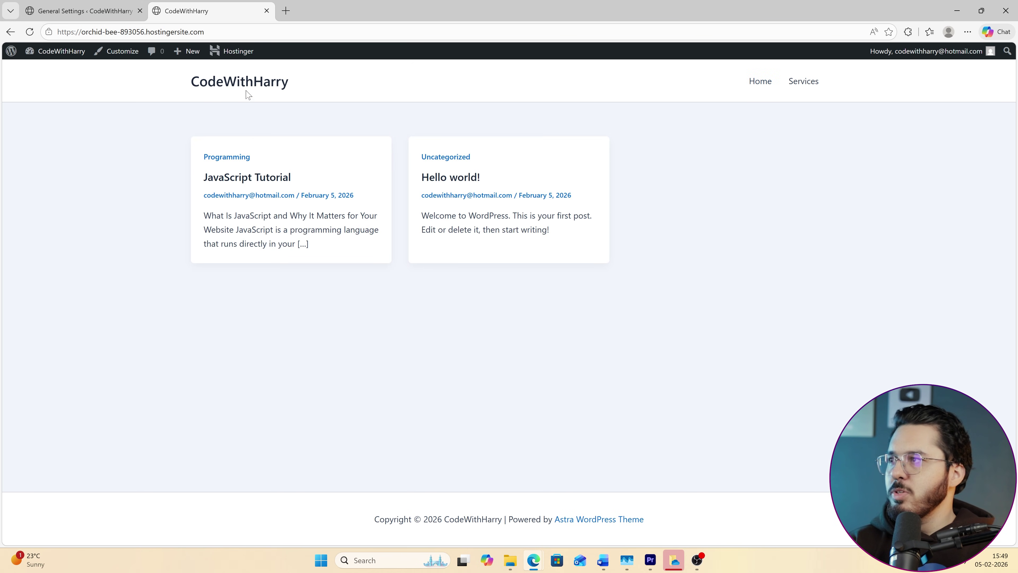
{"action": "left_click", "coordinate": [767, 81]}
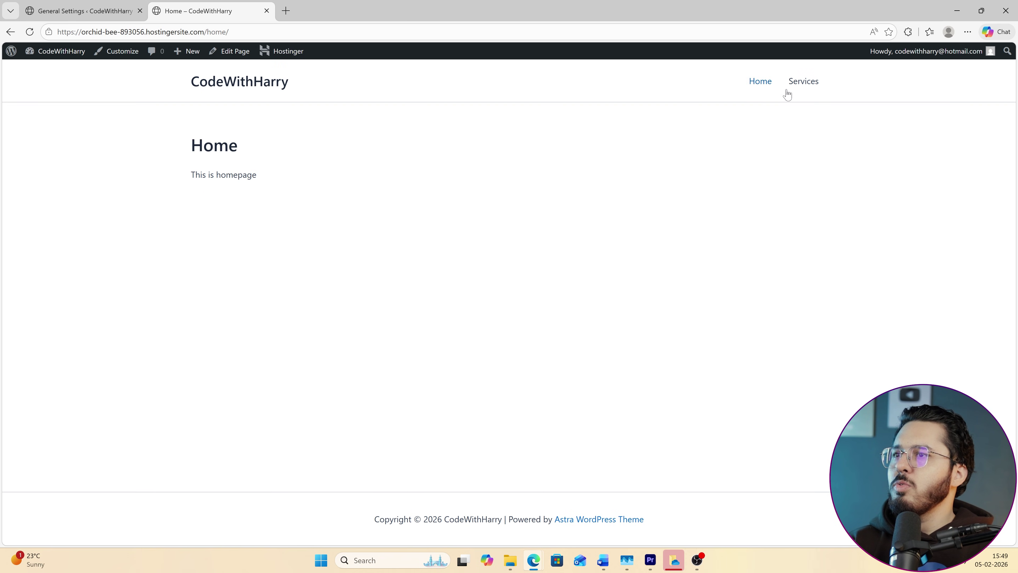
{"action": "left_click", "coordinate": [121, 9]}
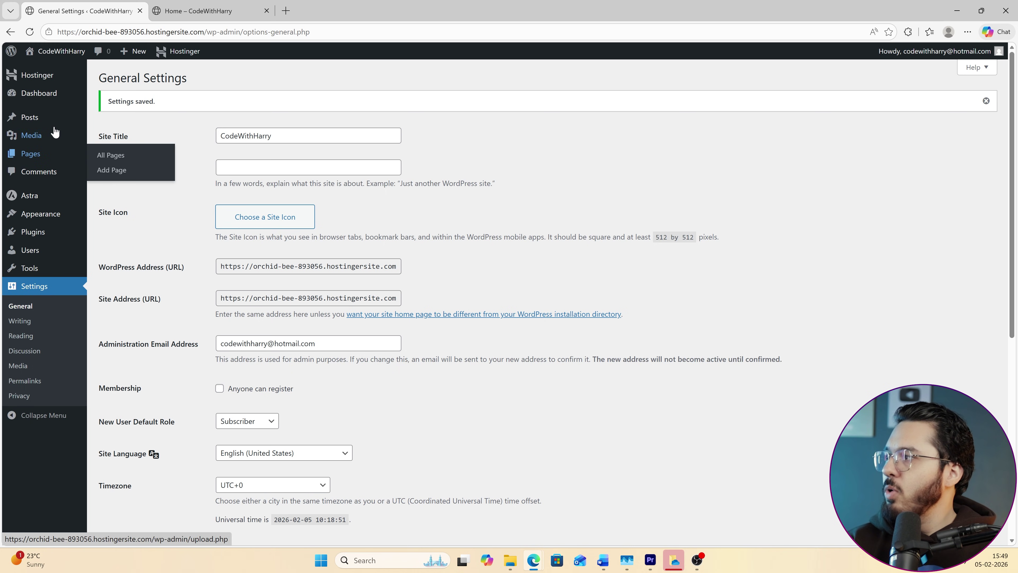
Go to Appearance > Menus from the admin sidebar.
{"action": "mouse_move", "coordinate": [32, 79]}
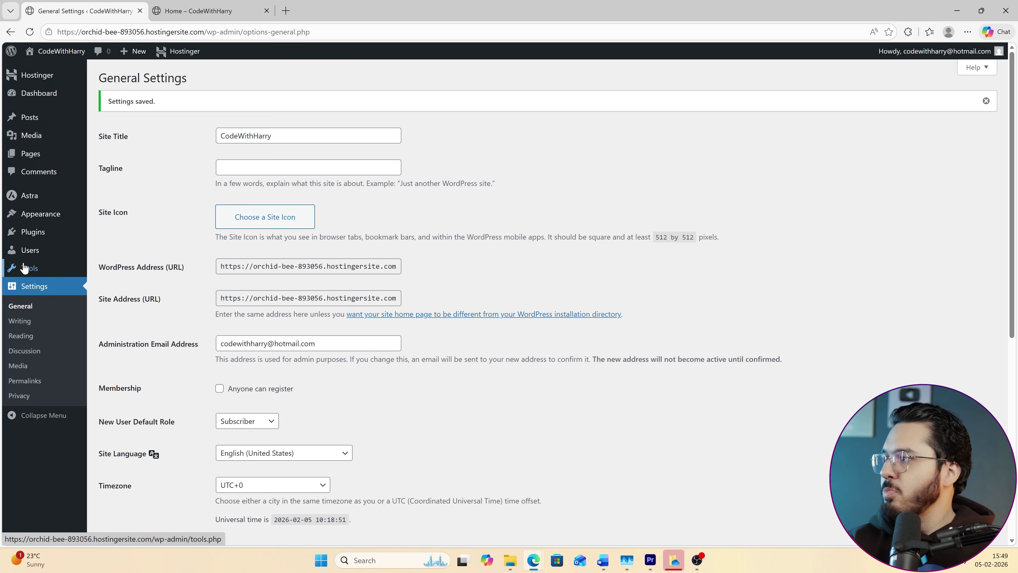
{"action": "mouse_move", "coordinate": [37, 242]}
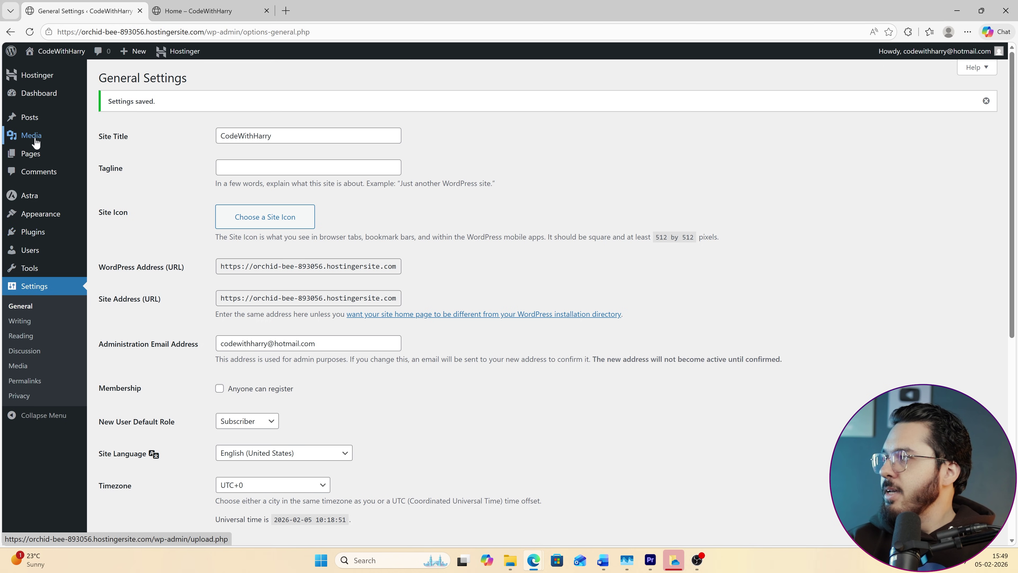
{"action": "mouse_move", "coordinate": [36, 272]}
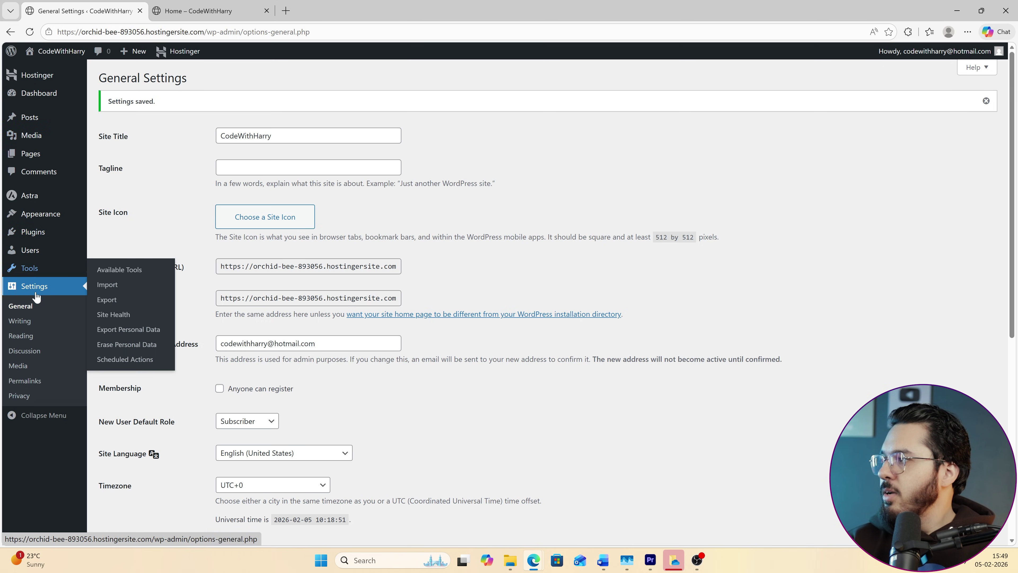
{"action": "mouse_move", "coordinate": [36, 217]}
{"action": "left_click", "coordinate": [113, 276]}
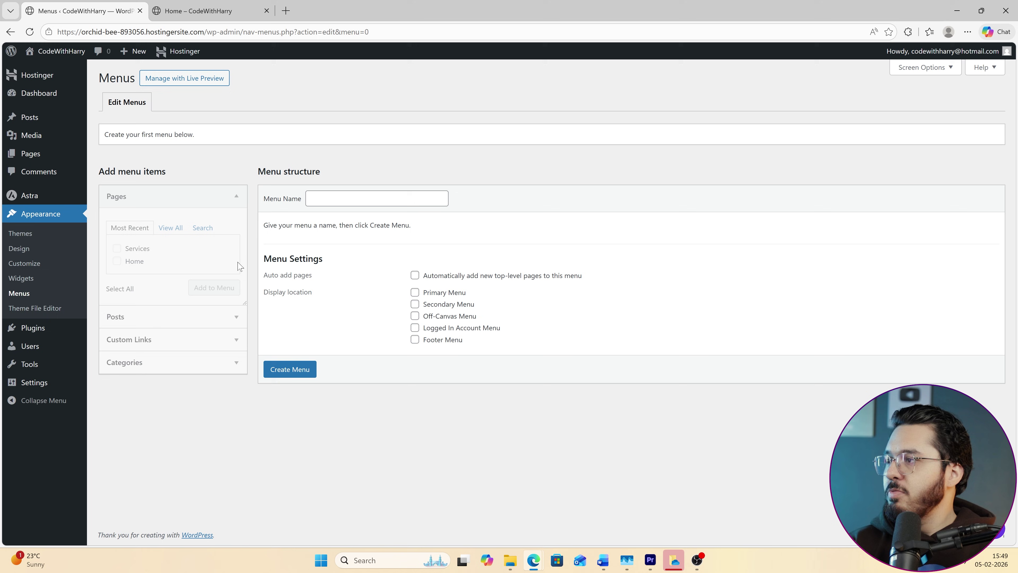
Create a new, empty navigation menu named 'mymenu'.
{"action": "left_click", "coordinate": [172, 229]}
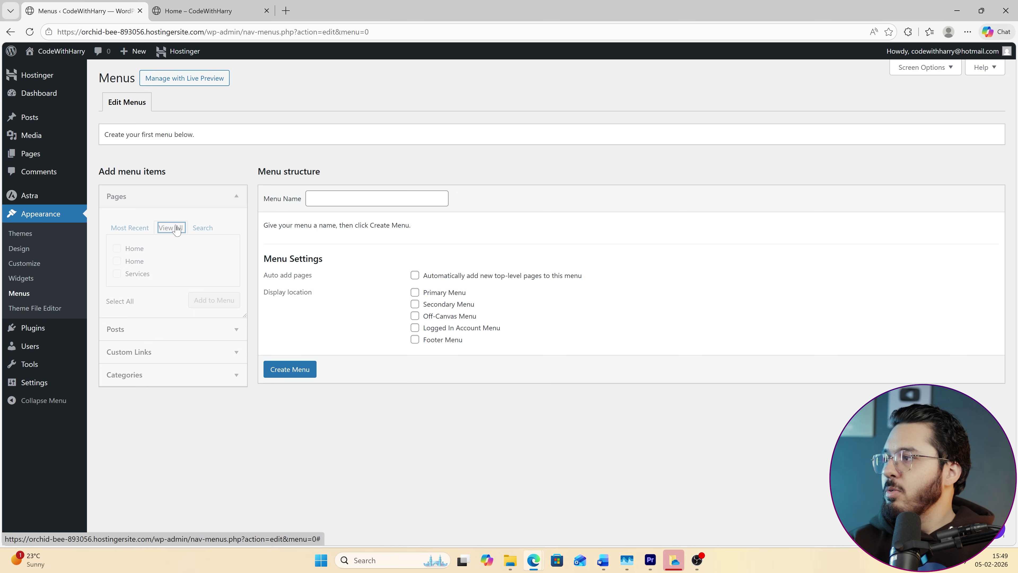
{"action": "left_click", "coordinate": [145, 228]}
{"action": "left_click", "coordinate": [377, 198]}
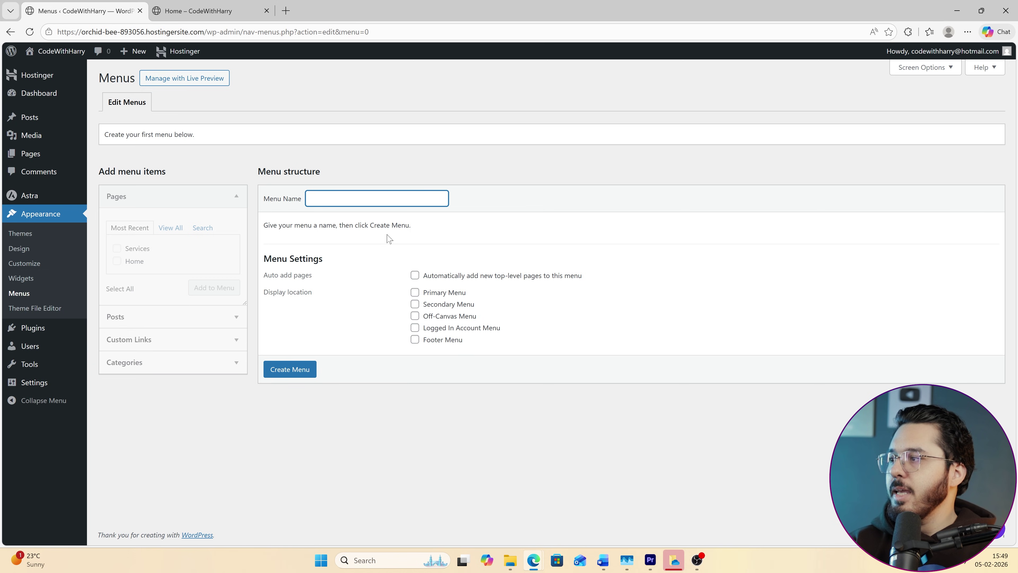
{"action": "type", "text": "mymenu"}
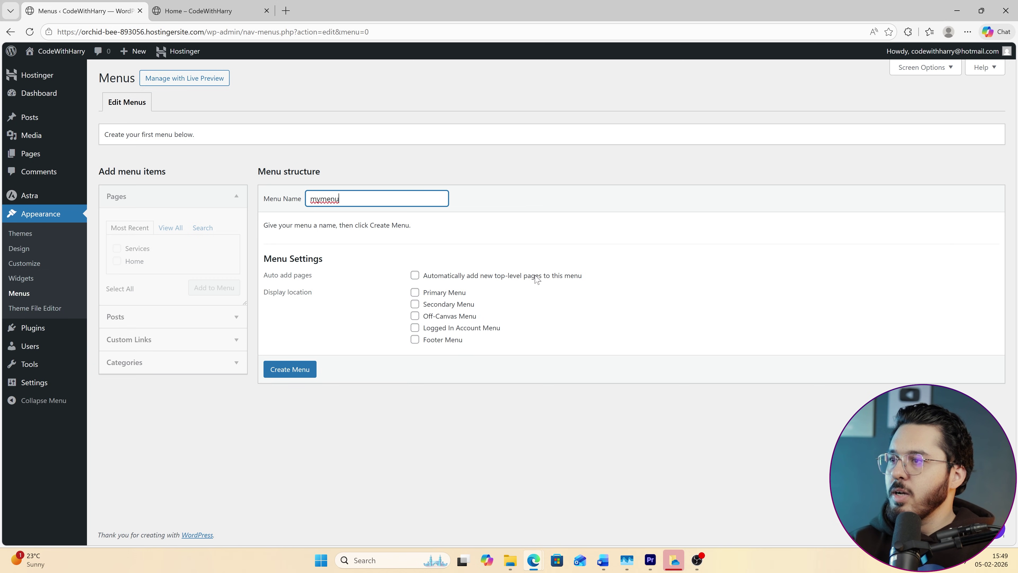
{"action": "left_click", "coordinate": [289, 369]}
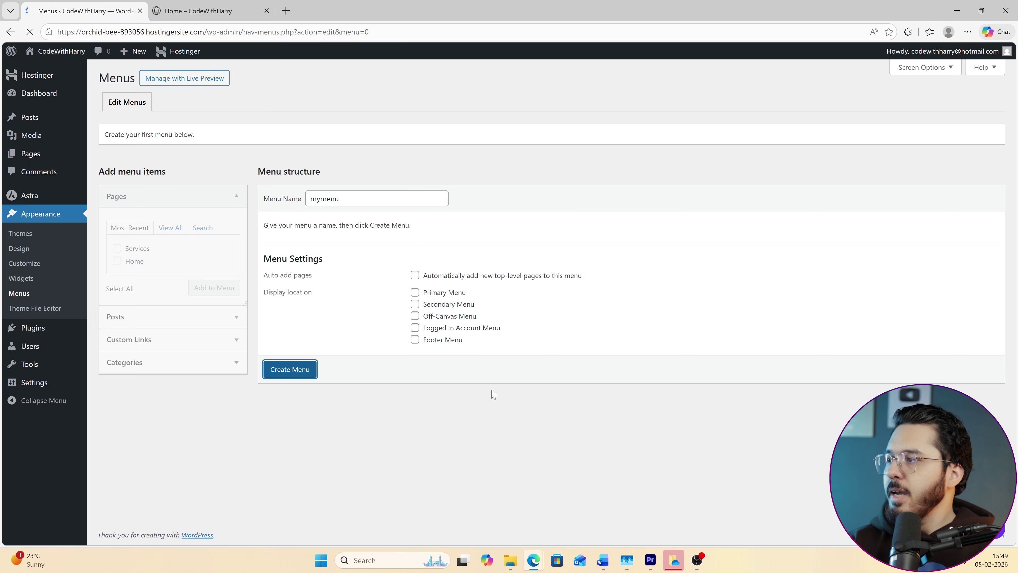
Select all pages, including Home and Services, and add them to mymenu.
{"action": "right_click", "coordinate": [325, 199]}
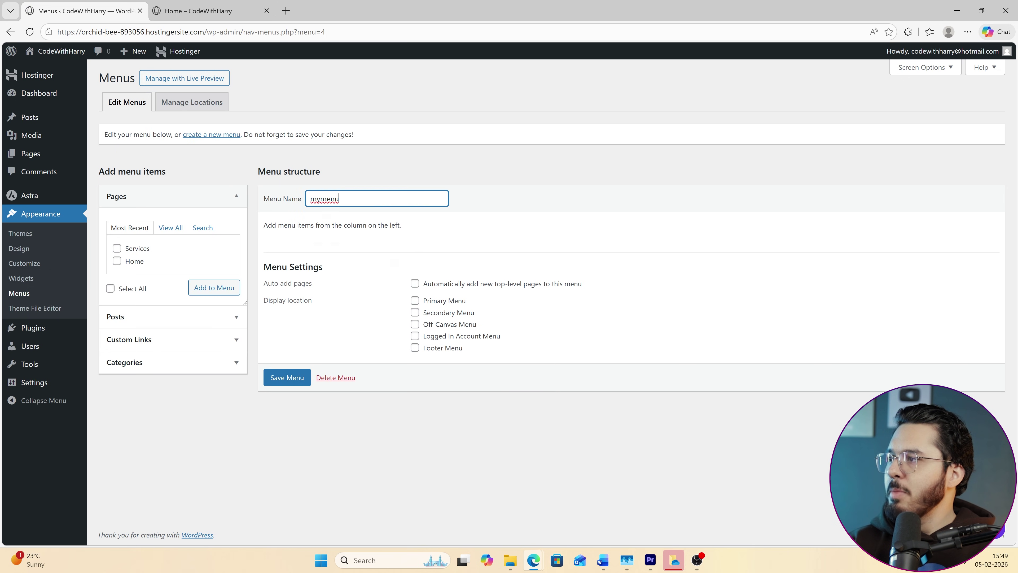
{"action": "left_click", "coordinate": [260, 217]}
{"action": "left_click", "coordinate": [170, 227]}
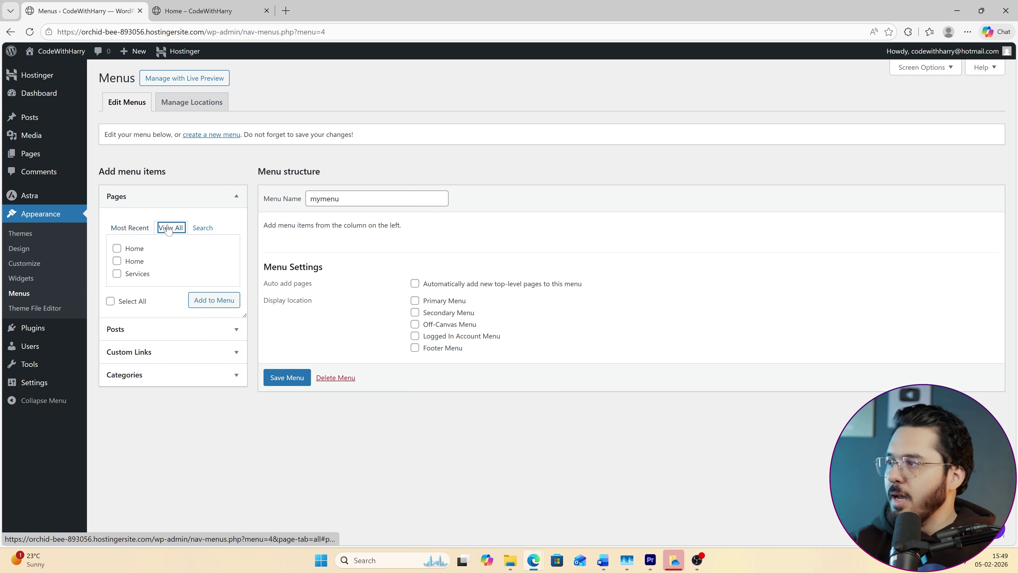
{"action": "left_click", "coordinate": [184, 229]}
{"action": "left_click", "coordinate": [180, 229]}
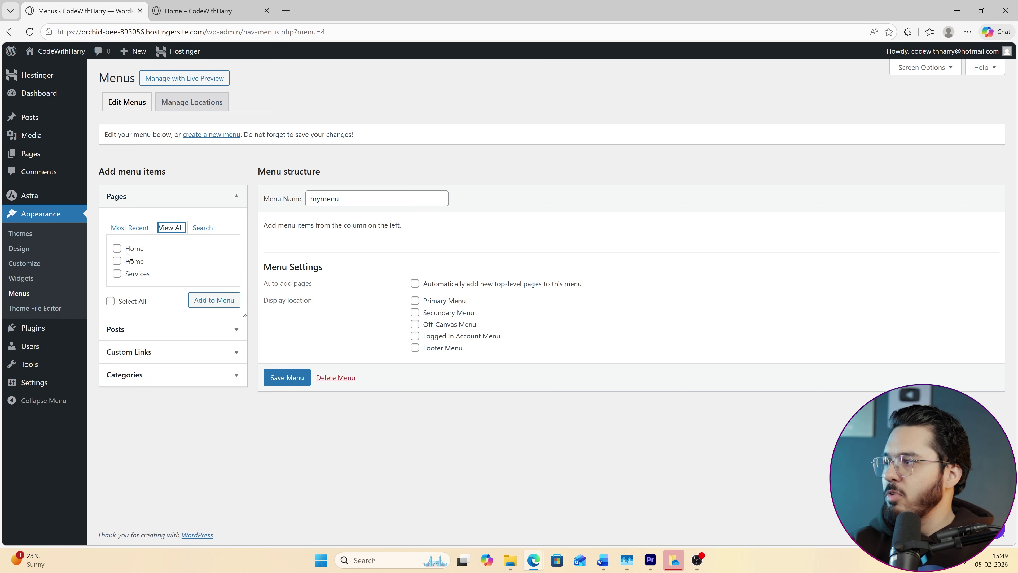
{"action": "left_click", "coordinate": [117, 261]}
{"action": "left_click", "coordinate": [117, 274]}
{"action": "left_click", "coordinate": [117, 248]}
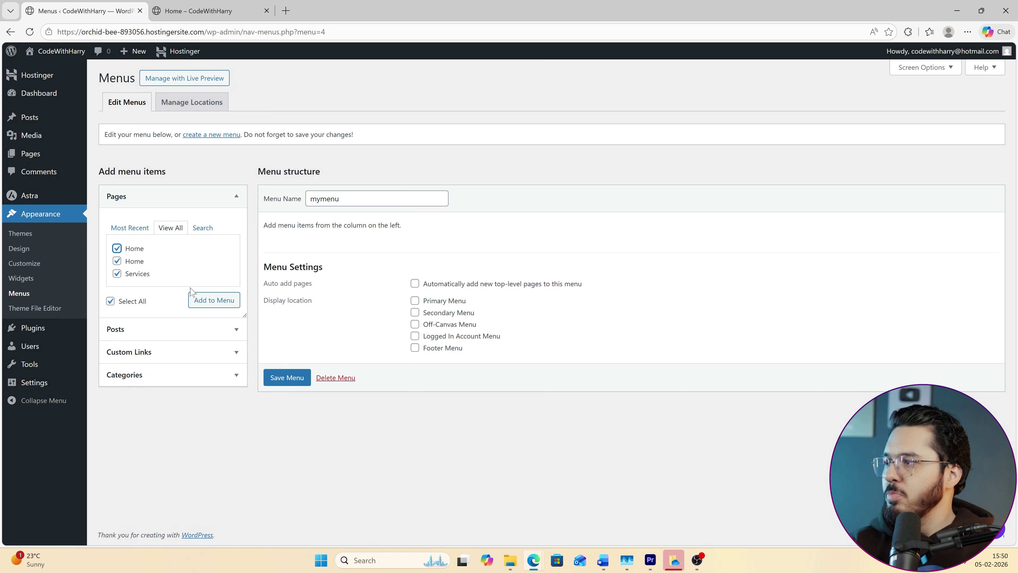
{"action": "left_click", "coordinate": [208, 299]}
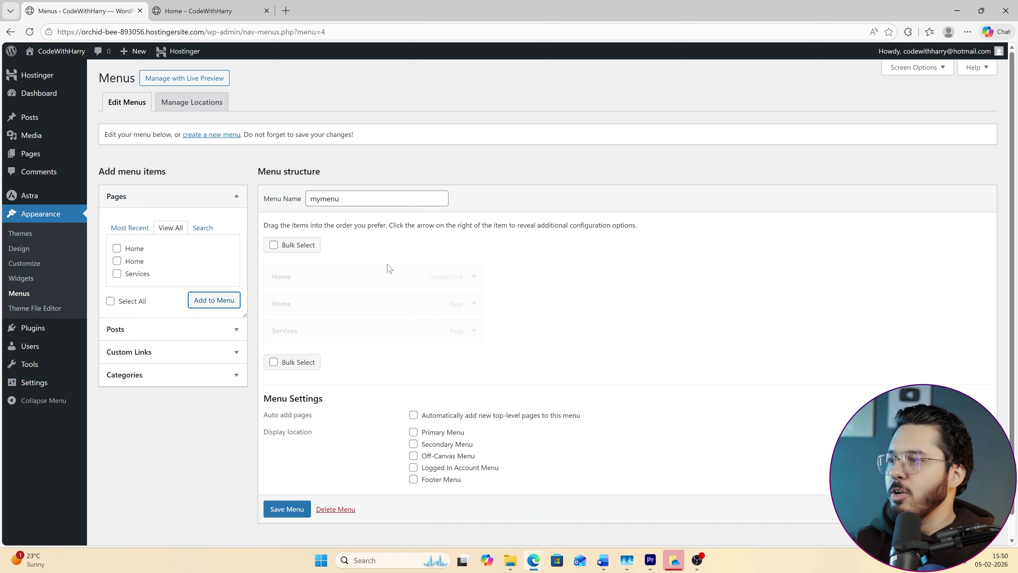
Remove the duplicate Home page entry, keeping the Home custom link, and save mymenu.
{"action": "left_click", "coordinate": [473, 276]}
{"action": "left_click_drag", "start_coordinate": [299, 313], "coordinate": [454, 312]}
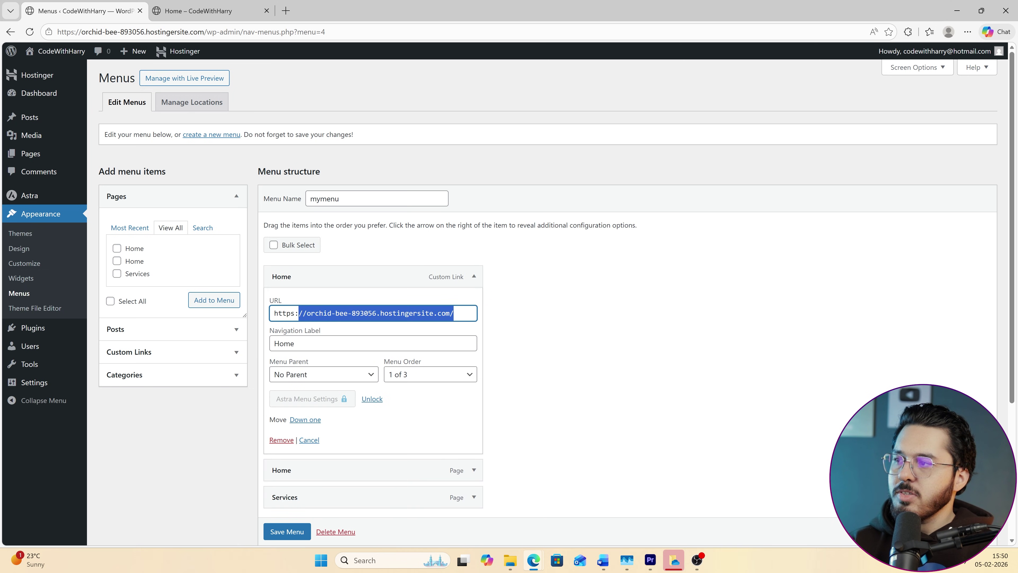
{"action": "left_click", "coordinate": [197, 11]}
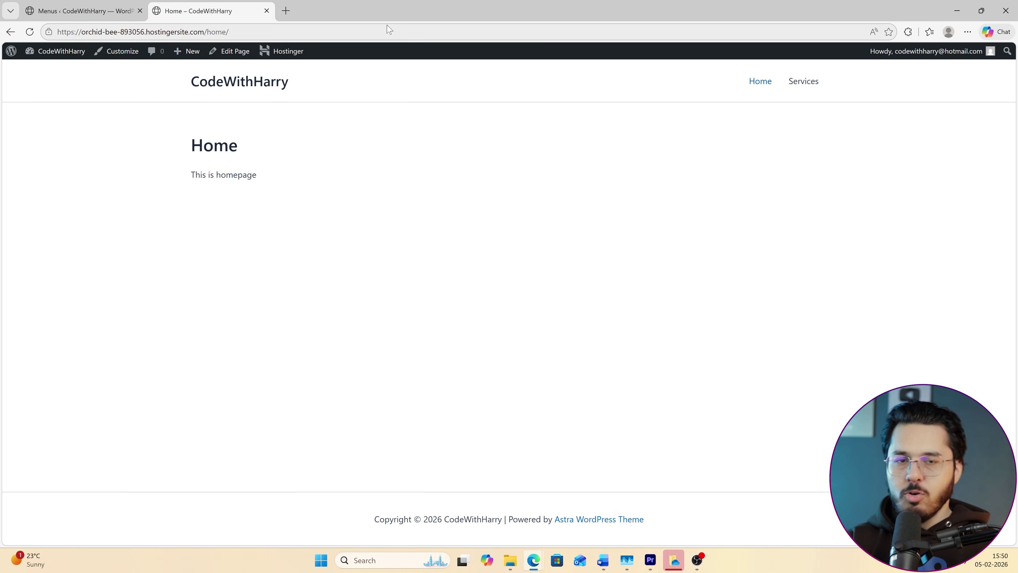
{"action": "left_click", "coordinate": [80, 10]}
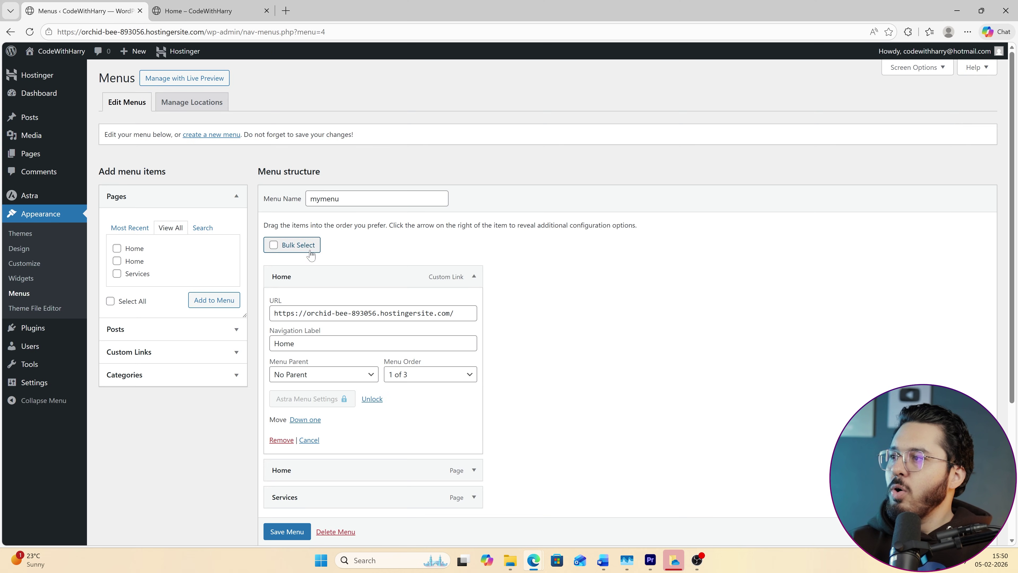
{"action": "left_click", "coordinate": [458, 275]}
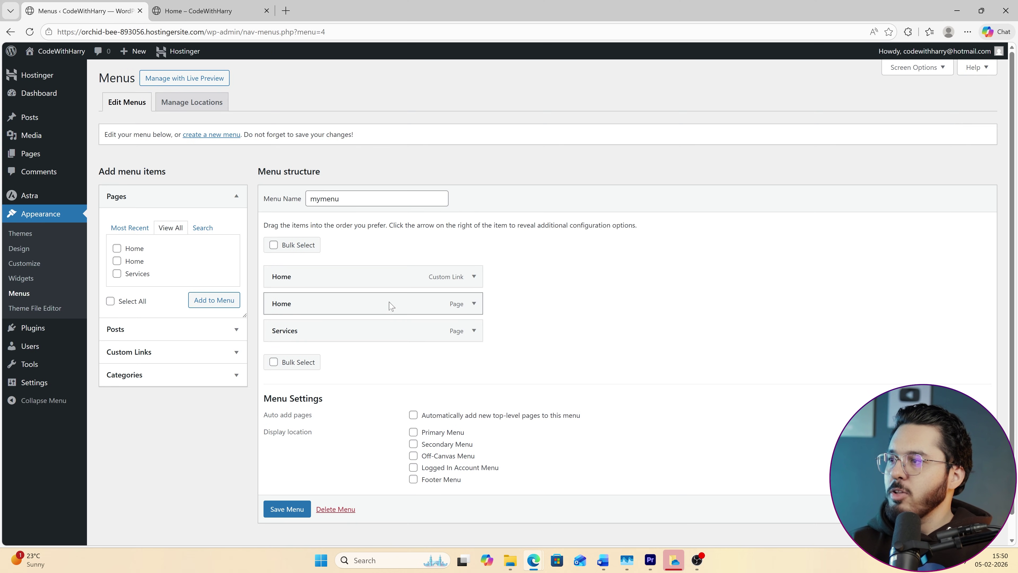
{"action": "left_click", "coordinate": [473, 304]}
{"action": "left_click", "coordinate": [281, 460]}
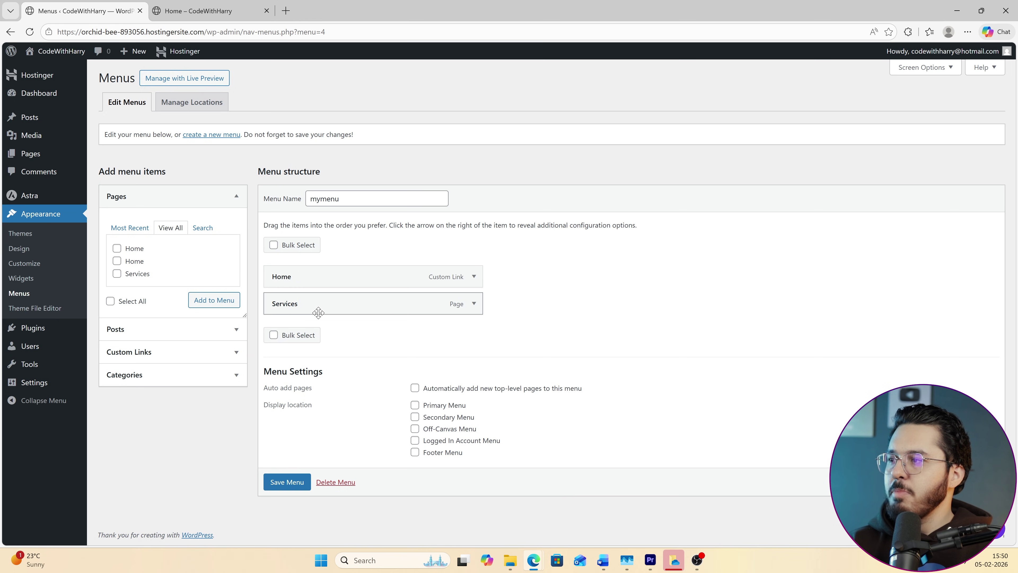
{"action": "left_click", "coordinate": [287, 482]}
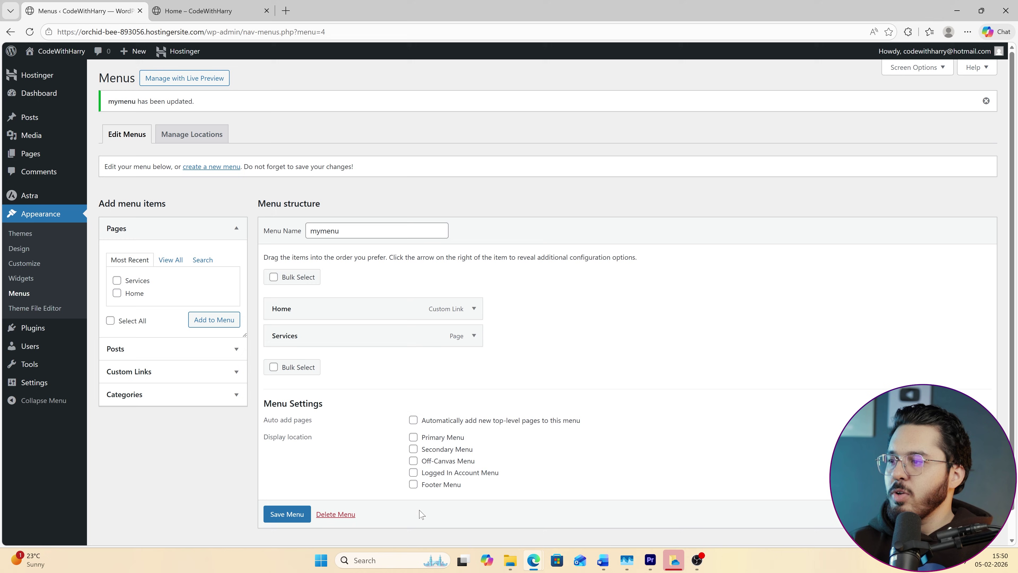
{"action": "left_click", "coordinate": [200, 11]}
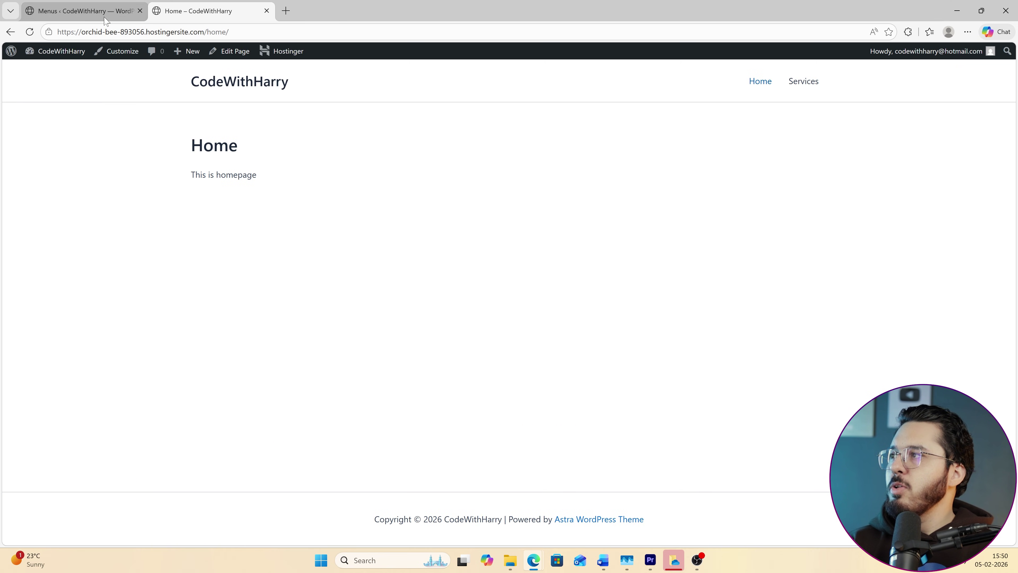
{"action": "left_click", "coordinate": [30, 32]}
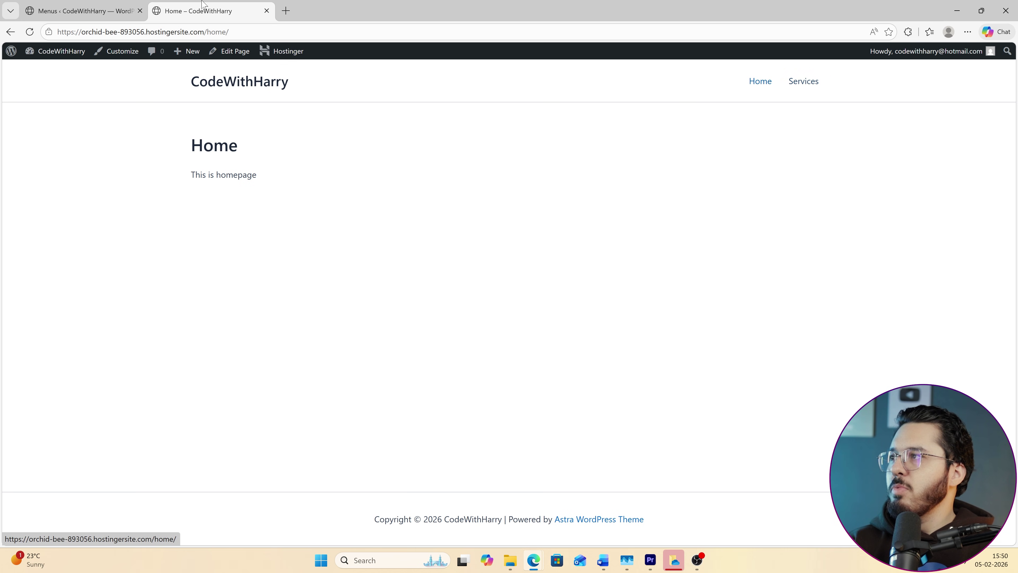
{"action": "left_click", "coordinate": [84, 11]}
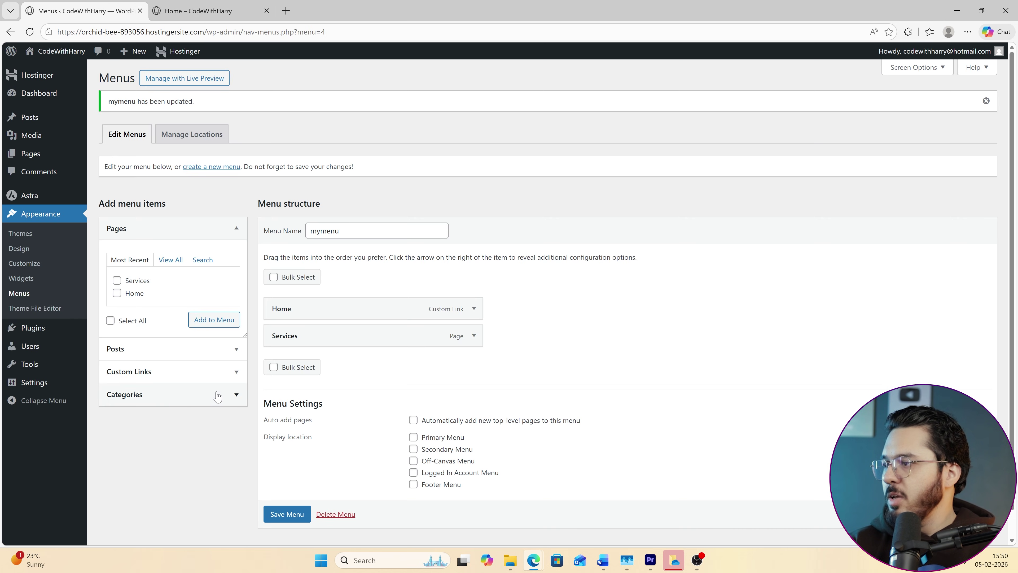
Assign mymenu to the Primary Menu location and save the locations.
{"action": "left_click", "coordinate": [197, 138]}
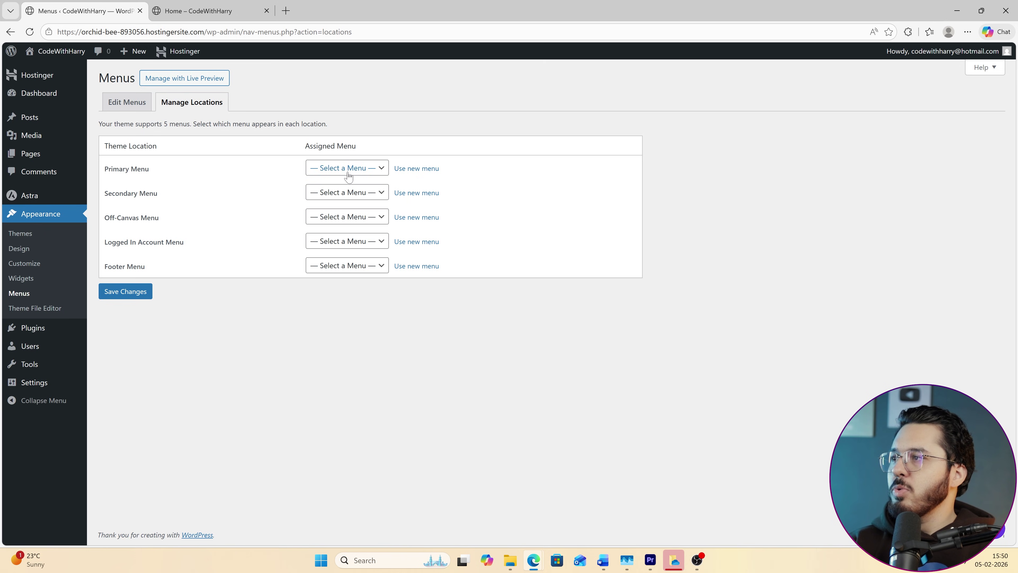
{"action": "left_click", "coordinate": [348, 172]}
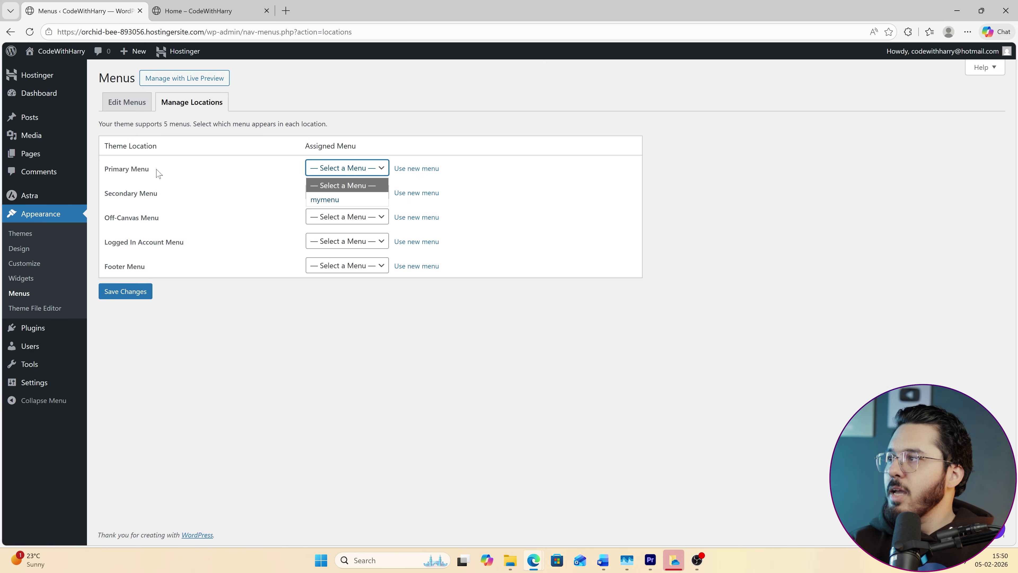
{"action": "left_click", "coordinate": [359, 199]}
{"action": "left_click", "coordinate": [125, 291]}
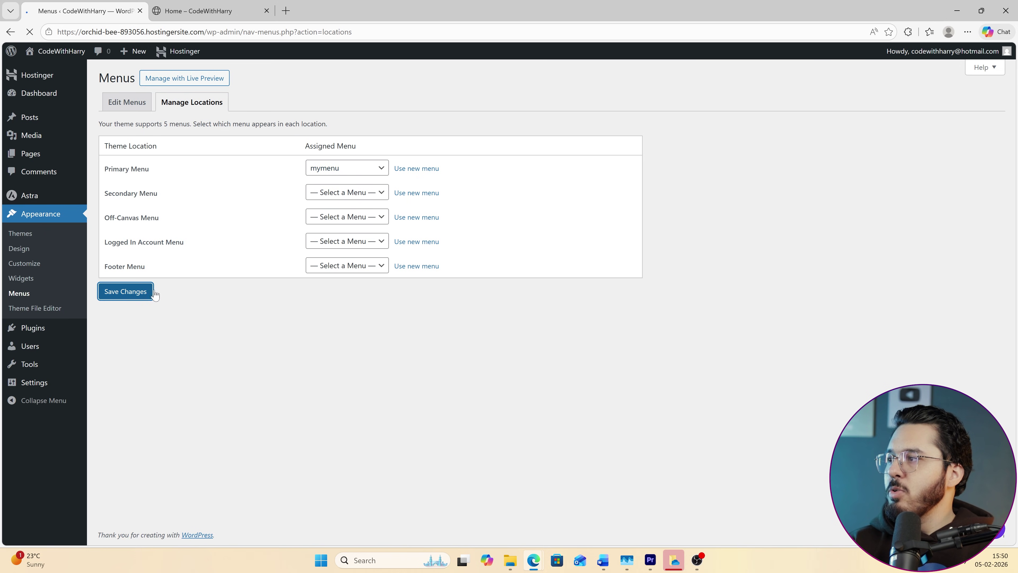
Test the Home and Services header links on the live site.
{"action": "left_click", "coordinate": [198, 11]}
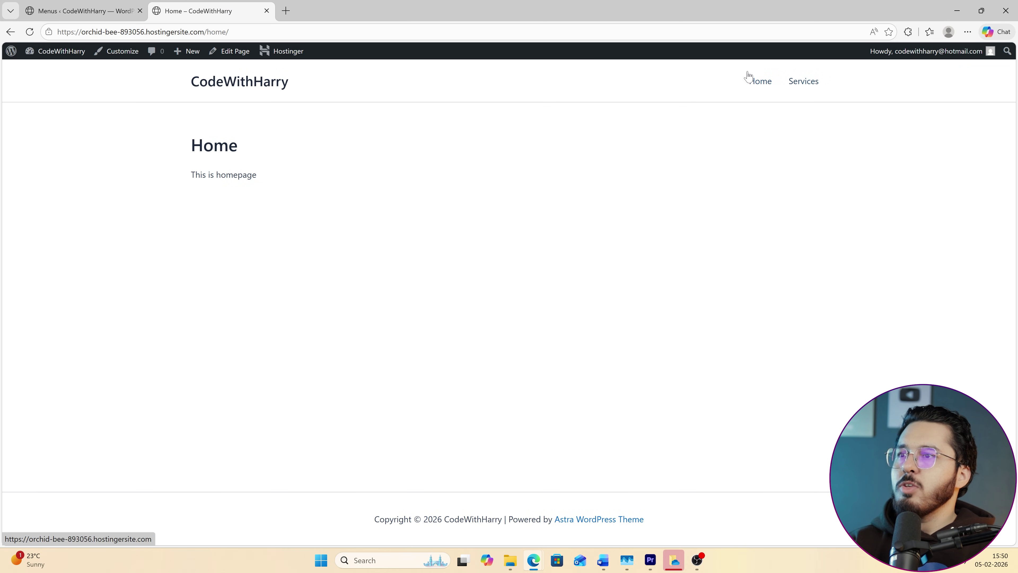
{"action": "left_click", "coordinate": [775, 82]}
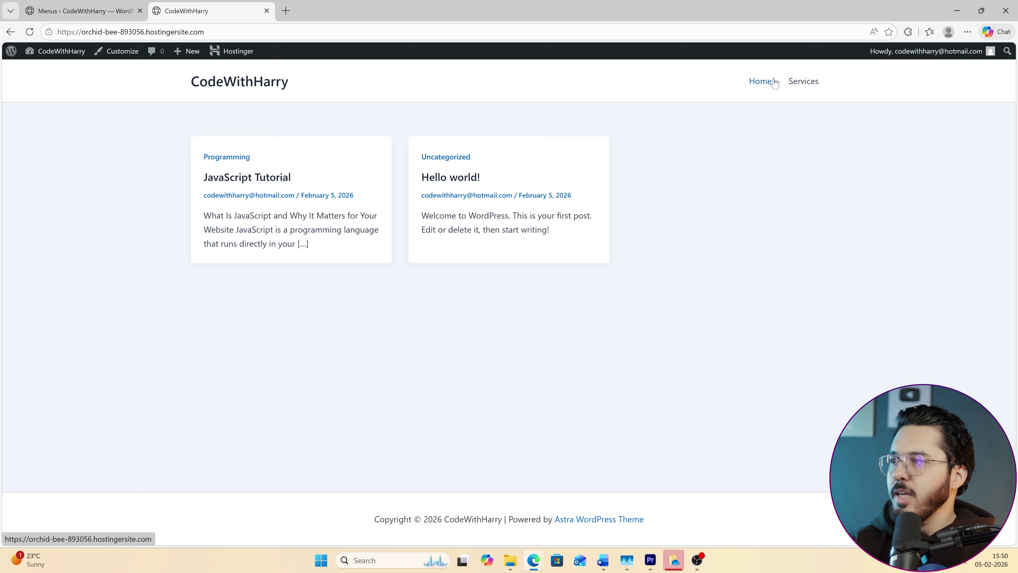
{"action": "left_click", "coordinate": [809, 82]}
{"action": "left_click", "coordinate": [757, 82]}
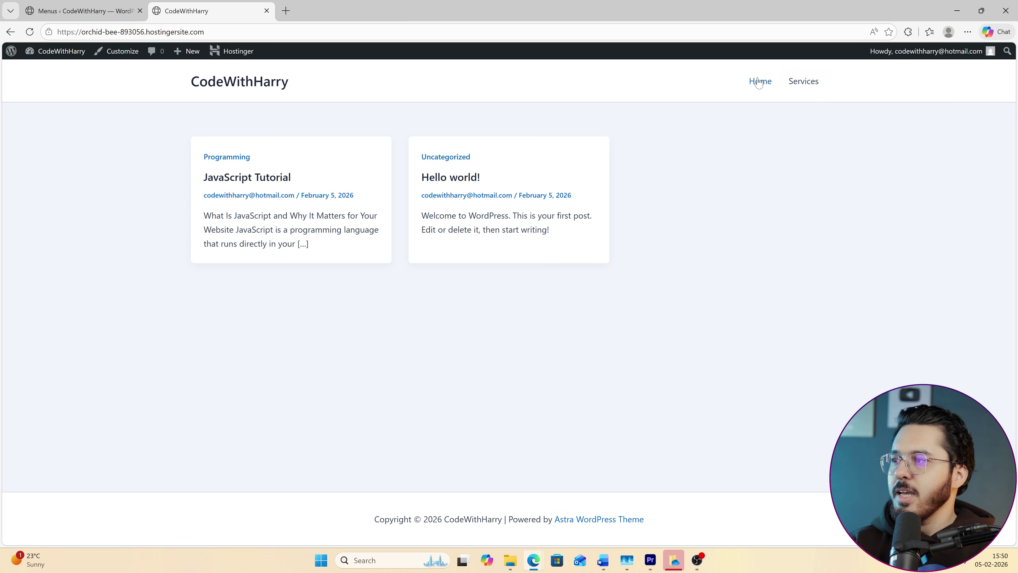
{"action": "left_click", "coordinate": [801, 82]}
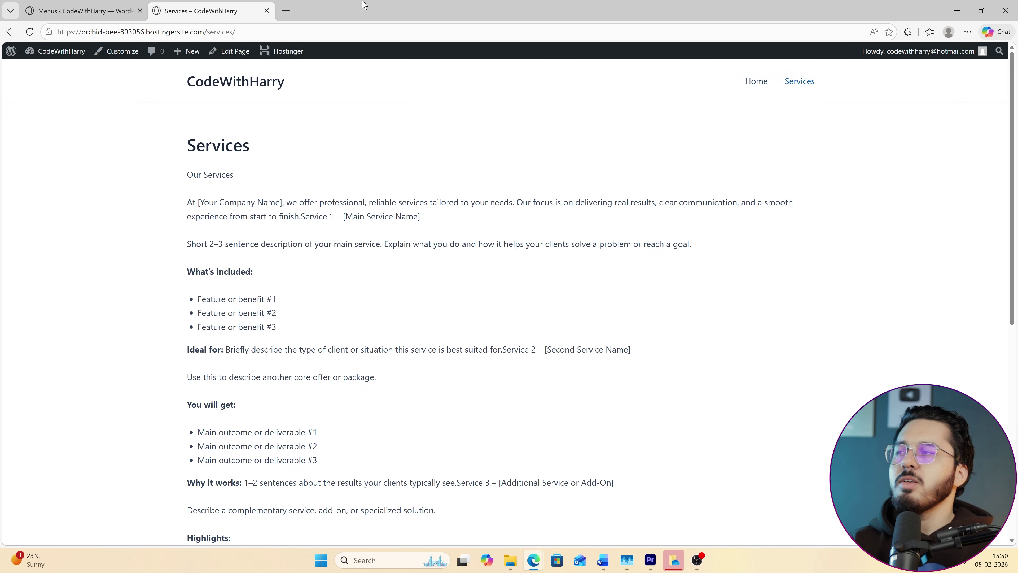
{"action": "left_click", "coordinate": [74, 11]}
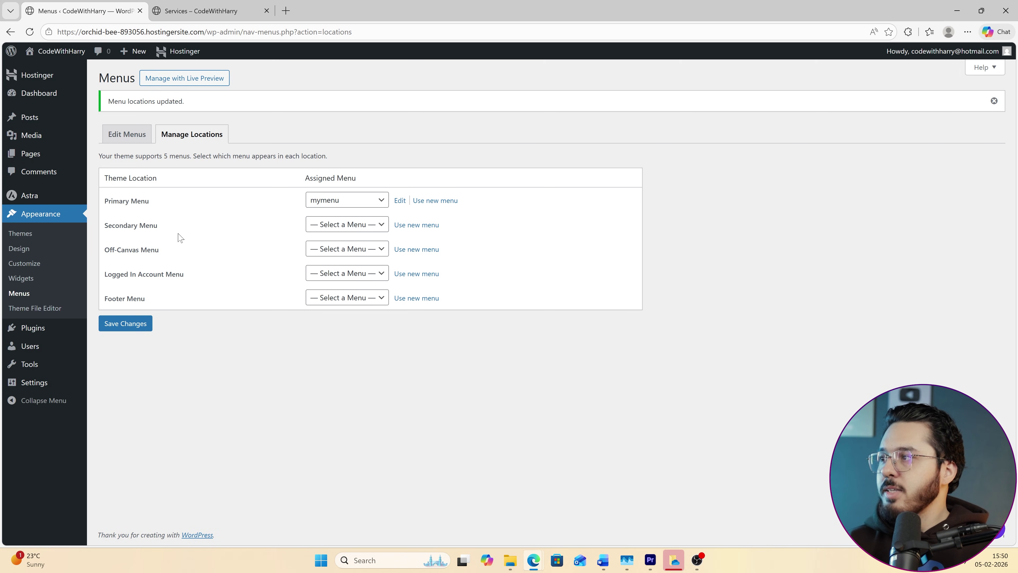
Assign mymenu to the Secondary Menu location as well and save.
{"action": "left_click", "coordinate": [365, 297]}
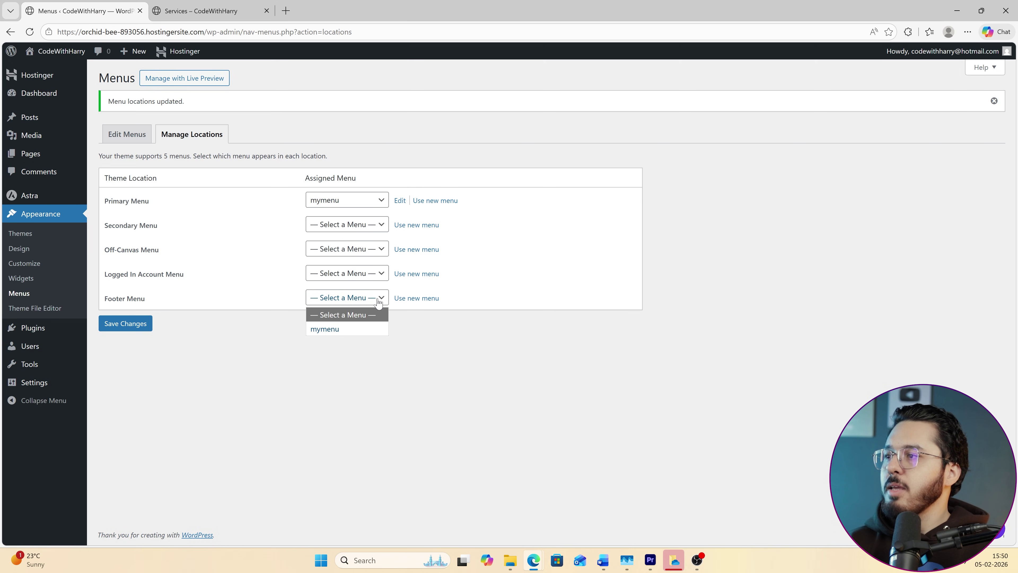
{"action": "left_click", "coordinate": [349, 279]}
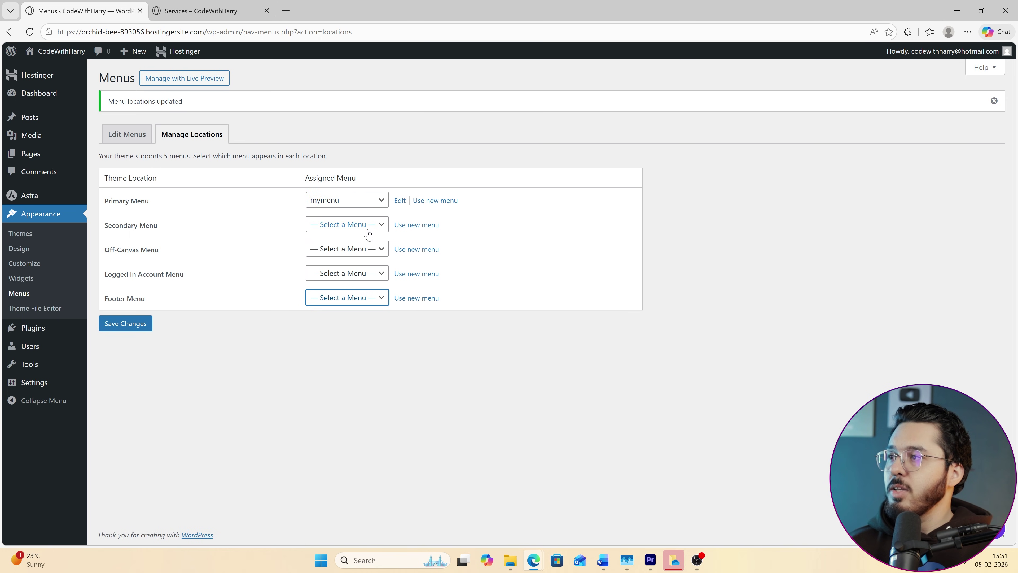
{"action": "left_click", "coordinate": [358, 225]}
{"action": "left_click", "coordinate": [359, 253]}
{"action": "left_click", "coordinate": [126, 323]}
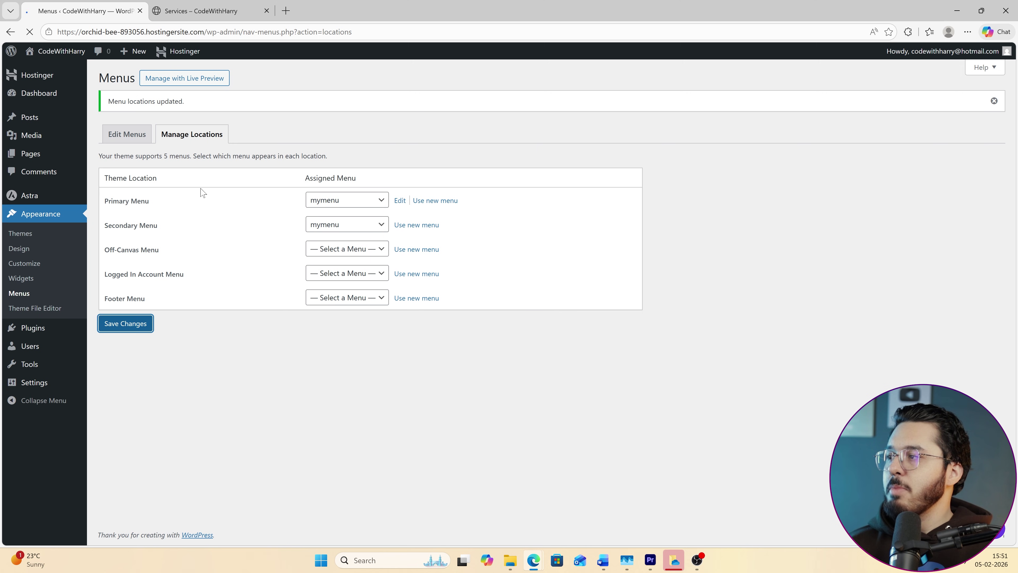
Check the Services page and the home page on the live site.
{"action": "left_click", "coordinate": [209, 11]}
{"action": "left_click", "coordinate": [29, 32]}
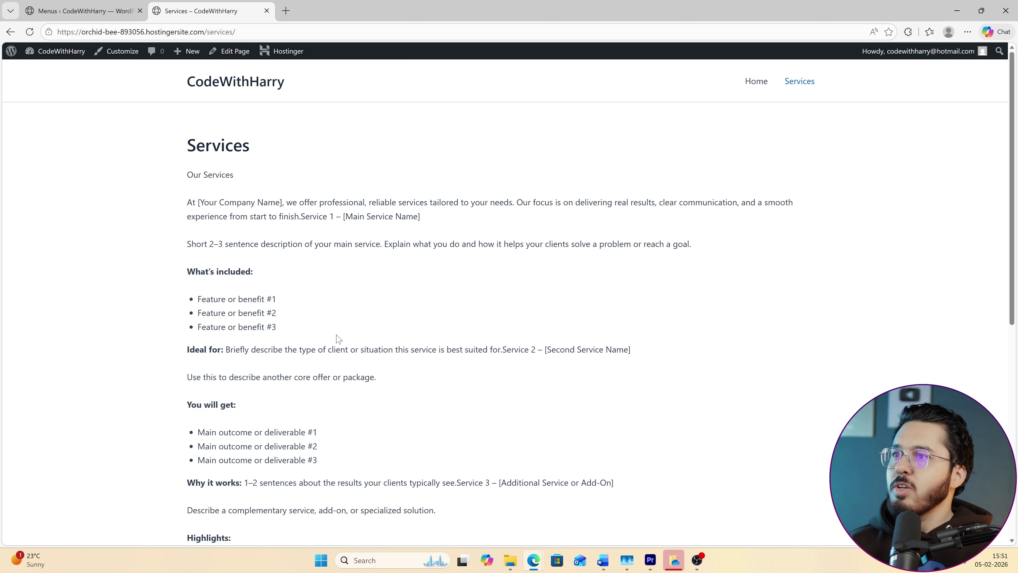
{"action": "scroll", "coordinate": [338, 339], "scroll_direction": "down", "scroll_amount": 10}
{"action": "scroll", "coordinate": [339, 347], "scroll_direction": "up", "scroll_amount": 8}
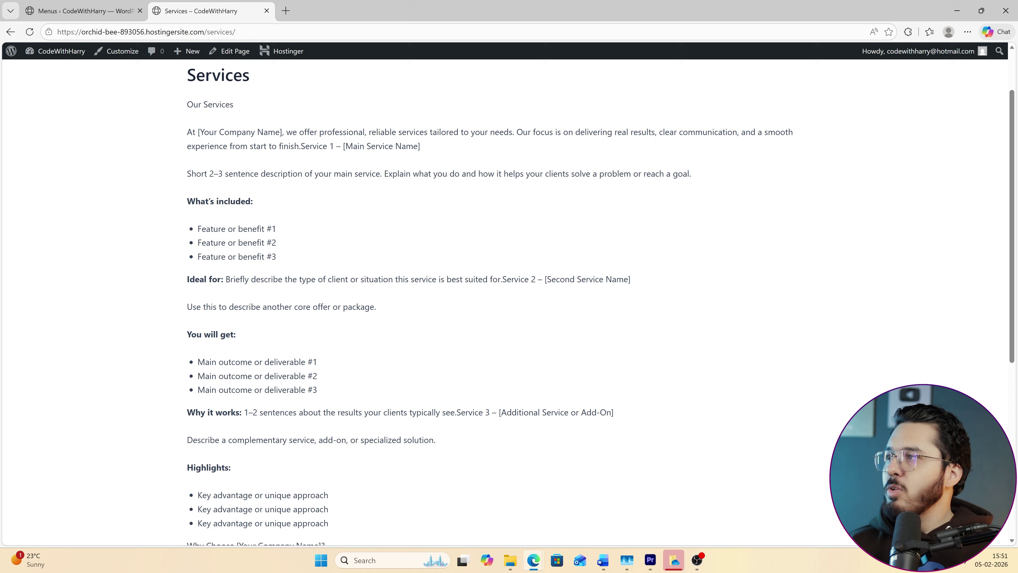
{"action": "scroll", "coordinate": [202, 121], "scroll_direction": "up", "scroll_amount": 2}
{"action": "left_click", "coordinate": [209, 89]}
{"action": "key", "text": "ctrl+Tab"}
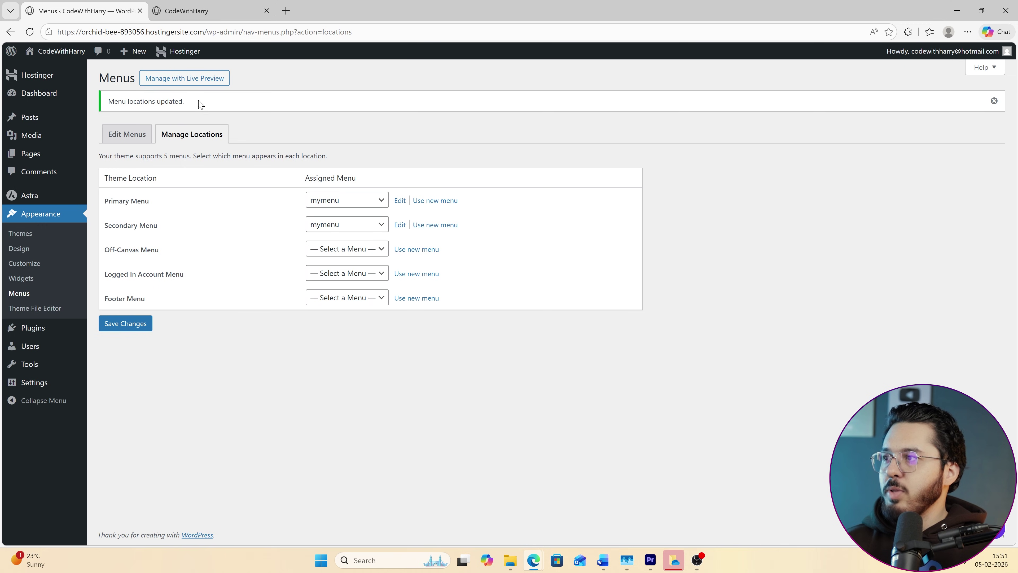
Set Secondary Menu back to '— Select a Menu —', save, and return to editing mymenu.
{"action": "left_click", "coordinate": [314, 228]}
{"action": "left_click", "coordinate": [336, 241]}
{"action": "left_click", "coordinate": [127, 323]}
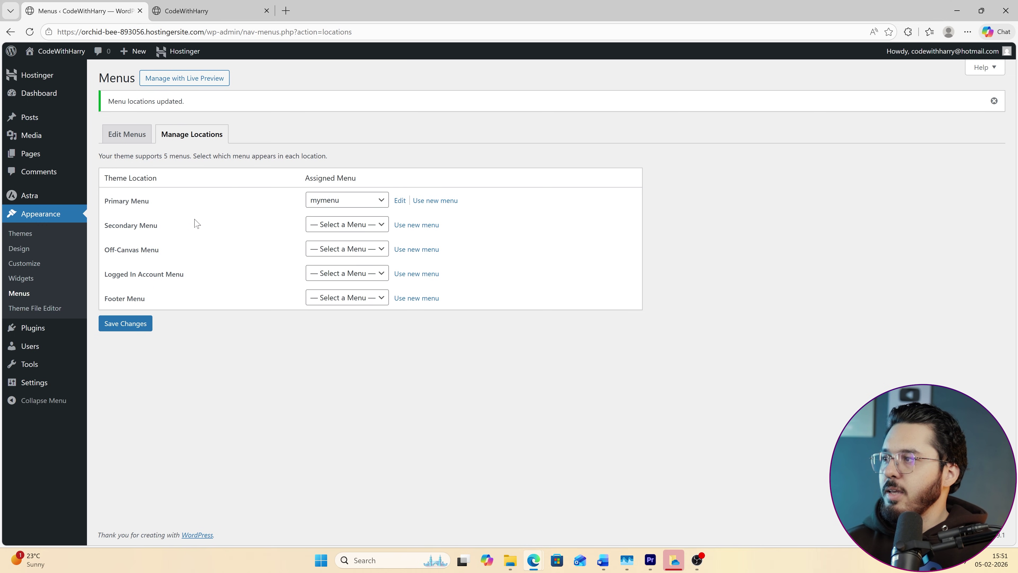
{"action": "left_click", "coordinate": [140, 128]}
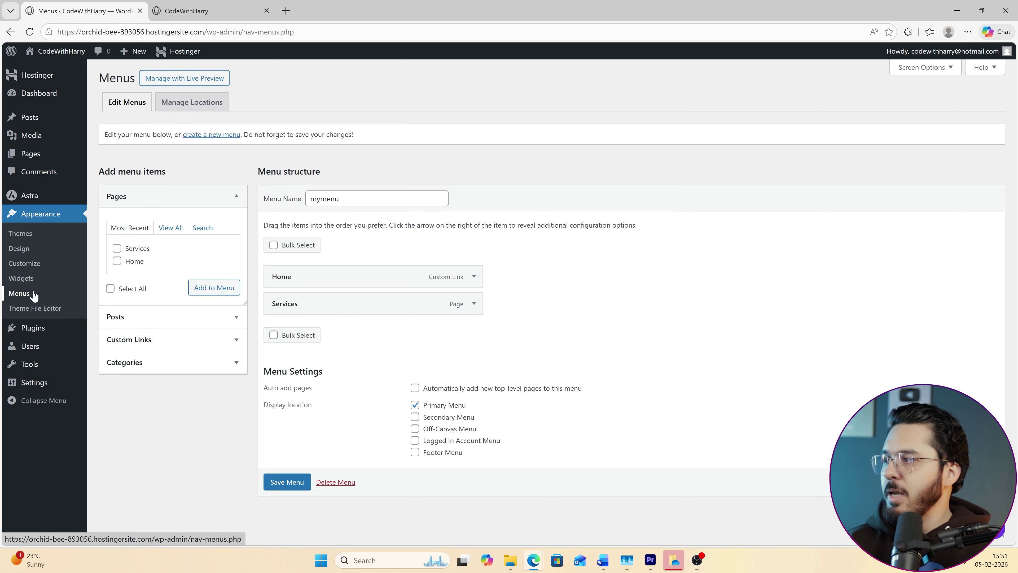
{"action": "mouse_move", "coordinate": [32, 121]}
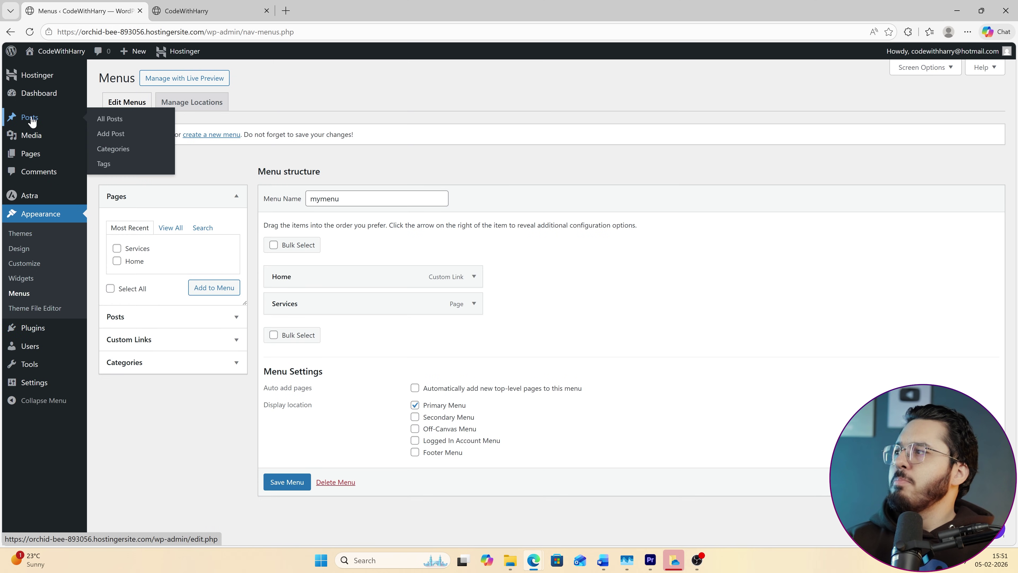
{"action": "mouse_move", "coordinate": [28, 143]}
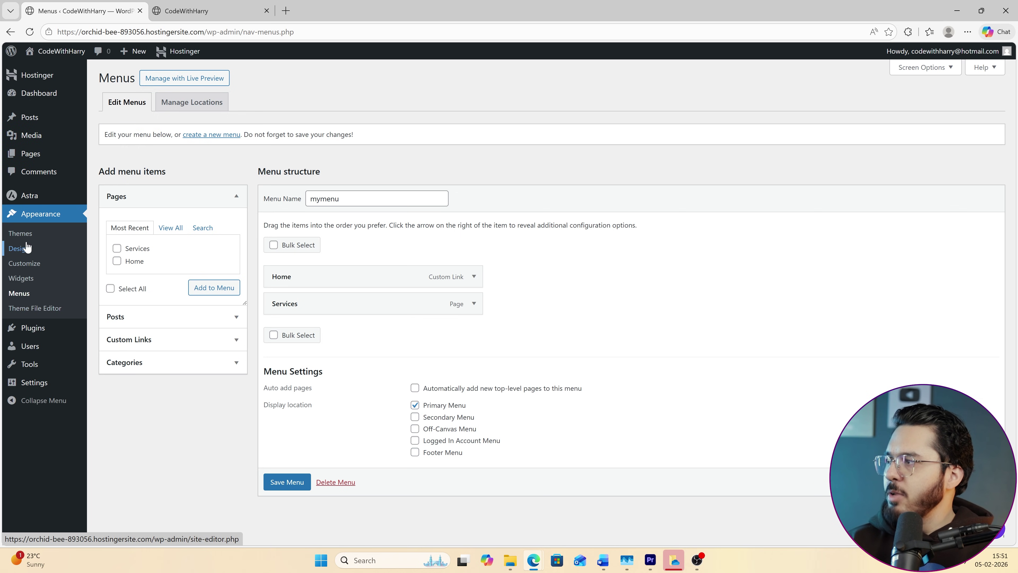
Enter 'Learn to code step by step' as the tagline in General settings and save.
{"action": "left_click", "coordinate": [43, 381]}
{"action": "double_click", "coordinate": [245, 107]}
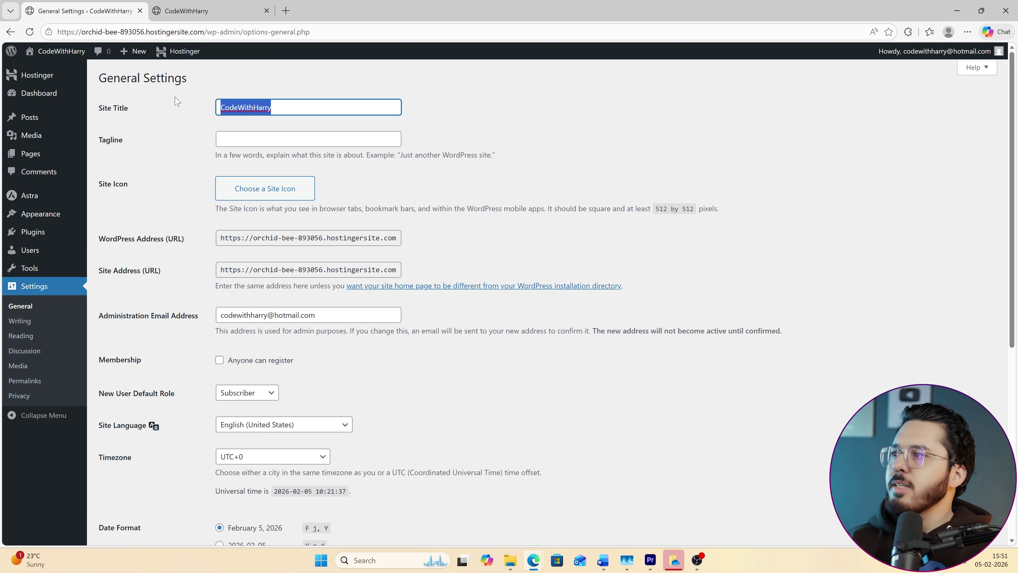
{"action": "key", "text": "Tab"}
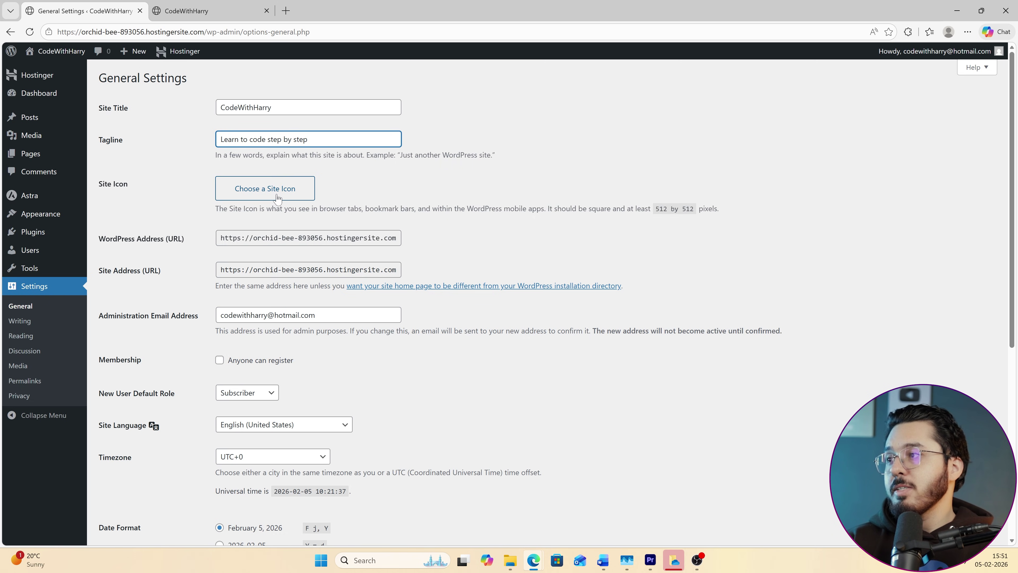
{"action": "left_click_drag", "start_coordinate": [224, 238], "coordinate": [538, 237]}
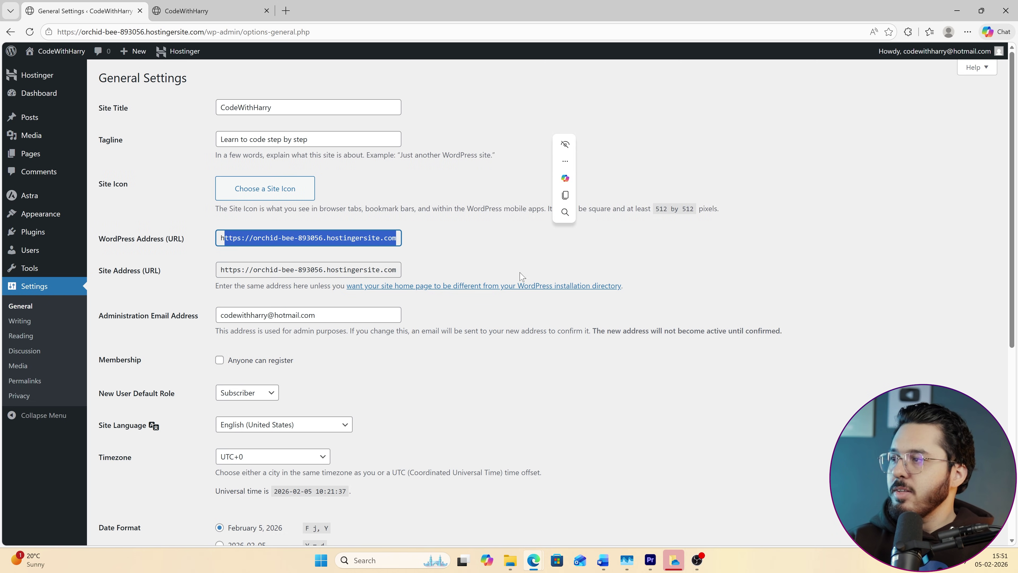
{"action": "scroll", "coordinate": [188, 329], "scroll_direction": "down", "scroll_amount": 8}
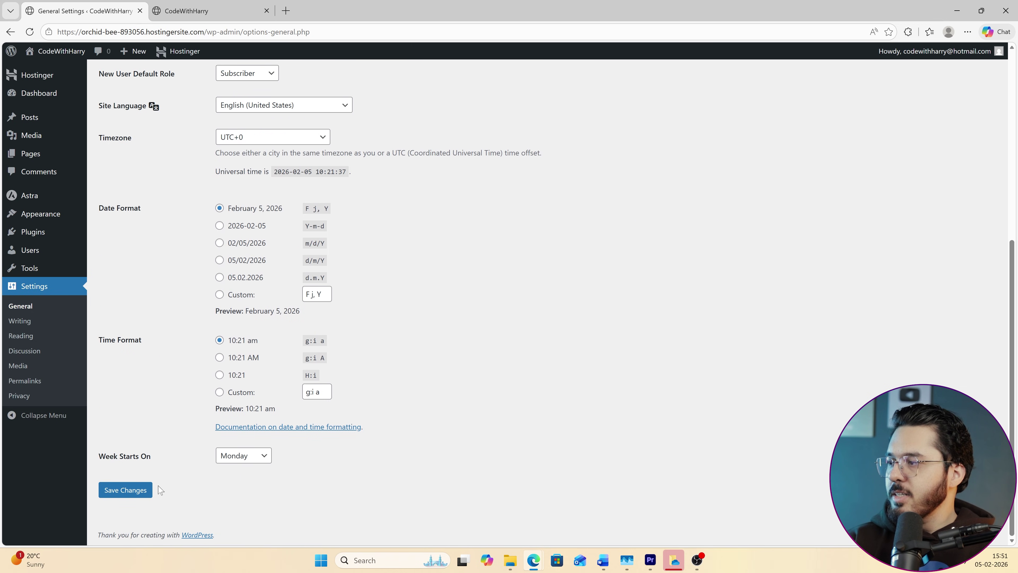
{"action": "left_click", "coordinate": [149, 490]}
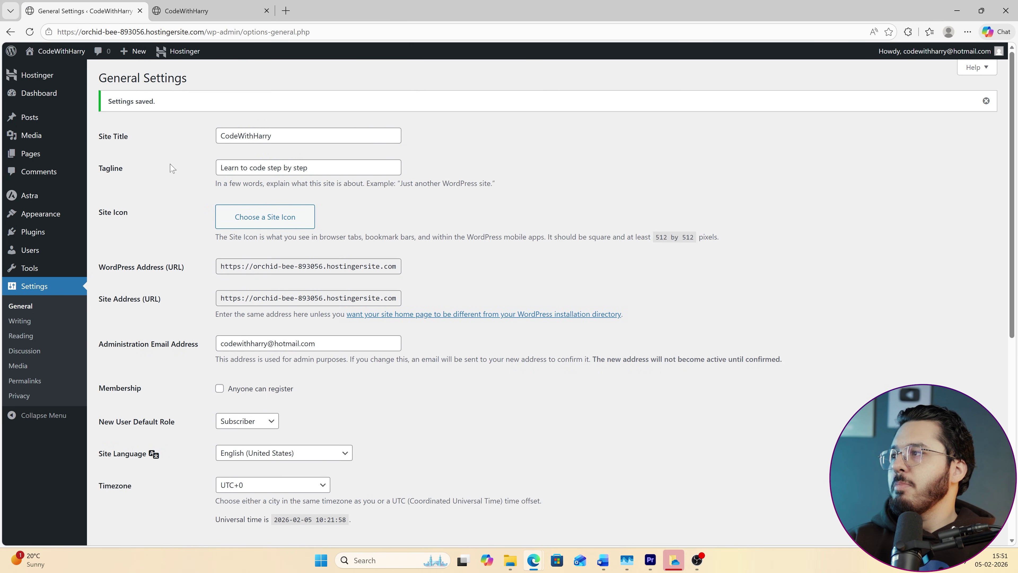
{"action": "left_click", "coordinate": [46, 80]}
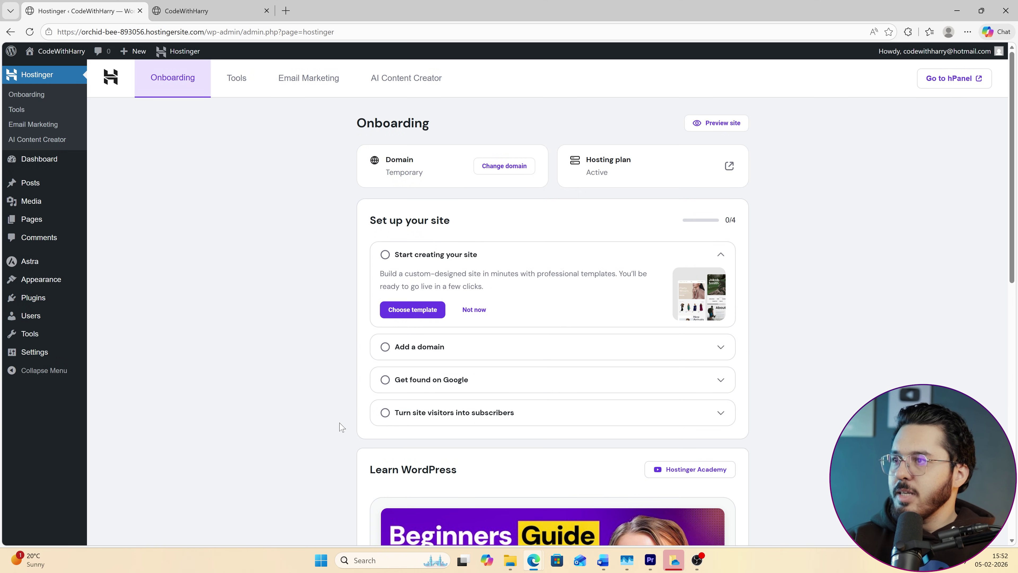
From the Hostinger Tools page, choose Connect domain to open hPanel's Add domain page.
{"action": "left_click", "coordinate": [237, 78]}
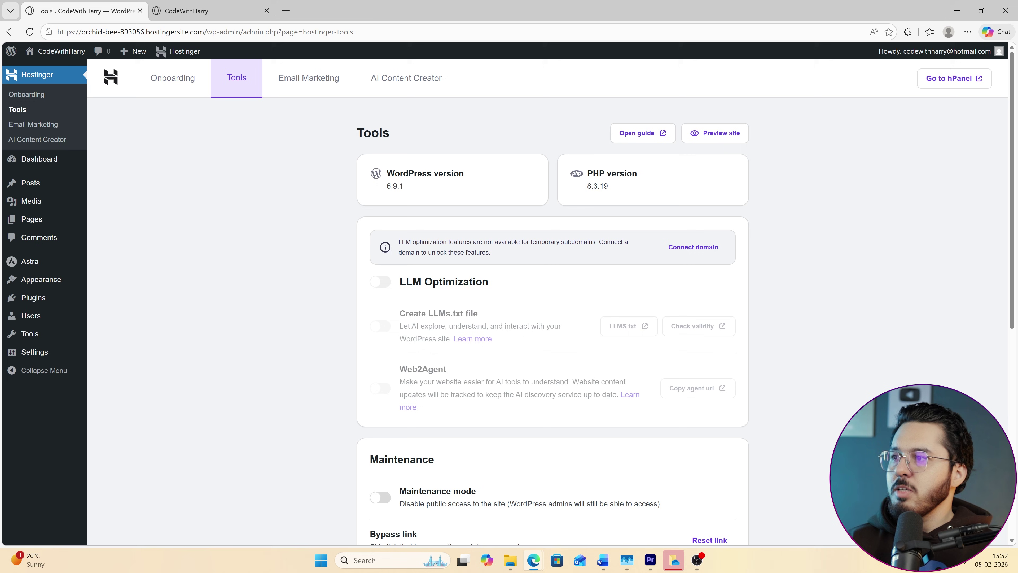
{"action": "left_click_drag", "start_coordinate": [398, 241], "coordinate": [502, 259]}
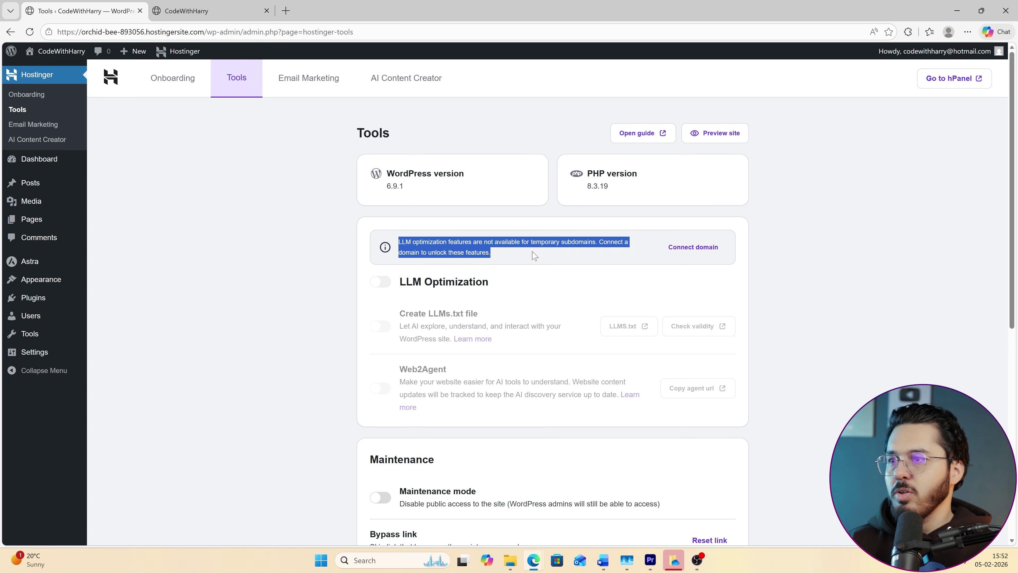
{"action": "left_click", "coordinate": [686, 248]}
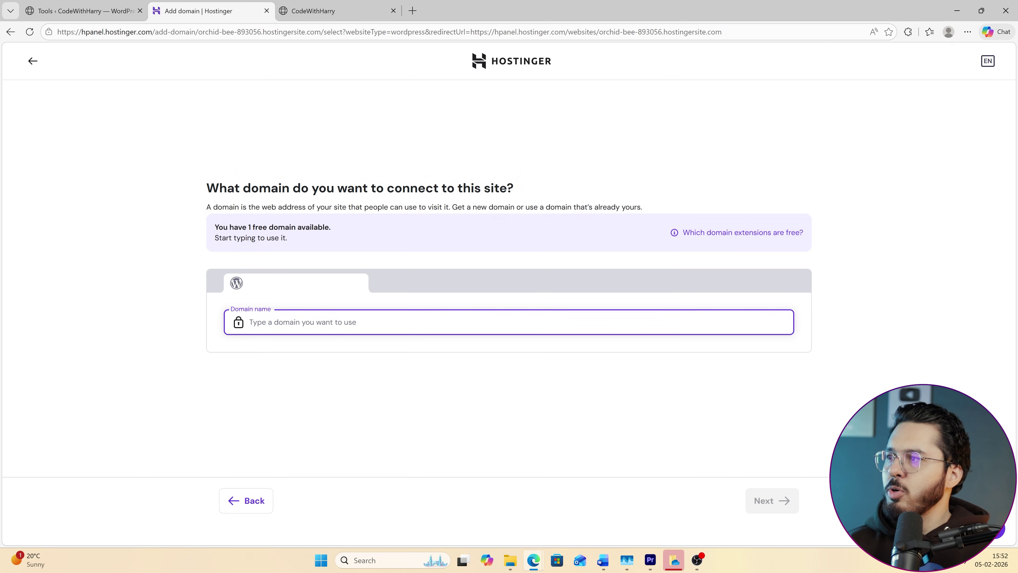
Search for codewithharry, register the free codewithharry.io domain, and add it to the site.
{"action": "type", "text": "codewithharry"}
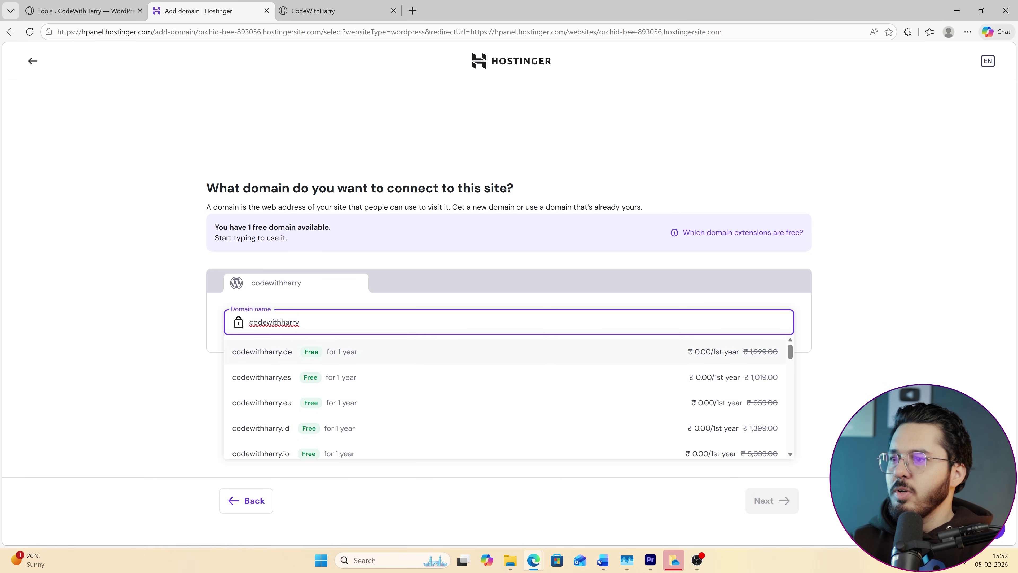
{"action": "scroll", "coordinate": [390, 381], "scroll_direction": "down", "scroll_amount": 1}
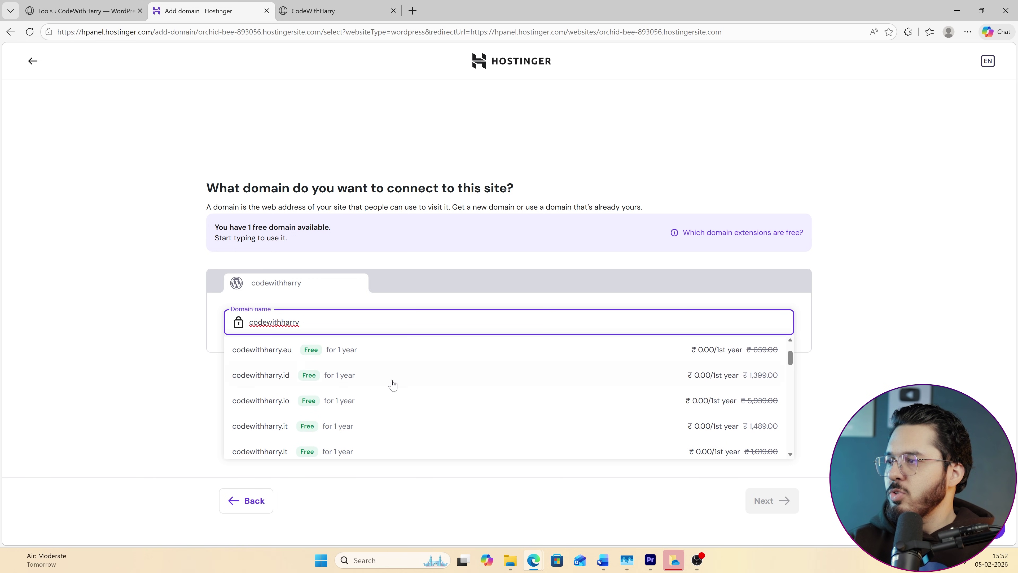
{"action": "left_click", "coordinate": [280, 400]}
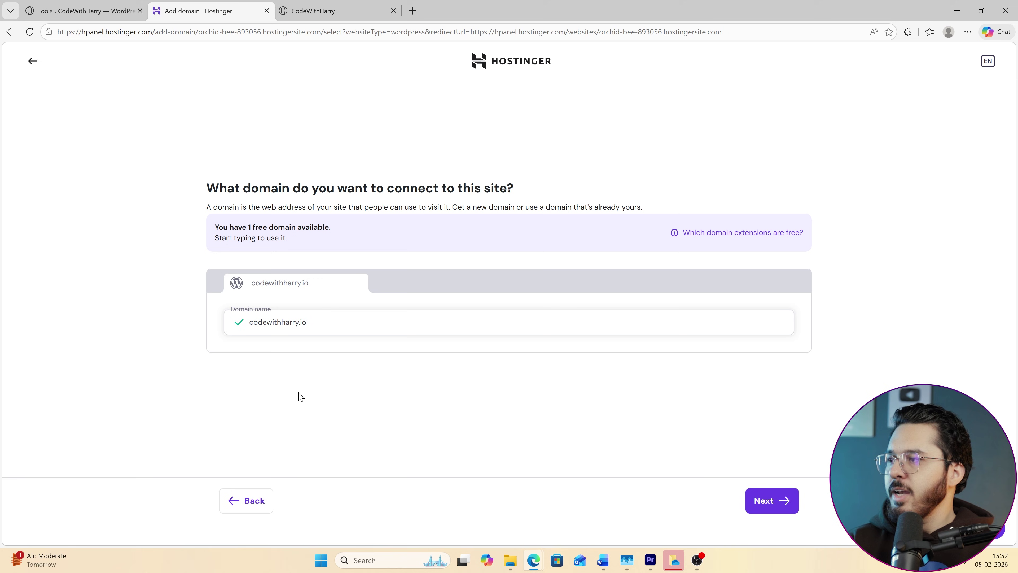
{"action": "left_click", "coordinate": [768, 501]}
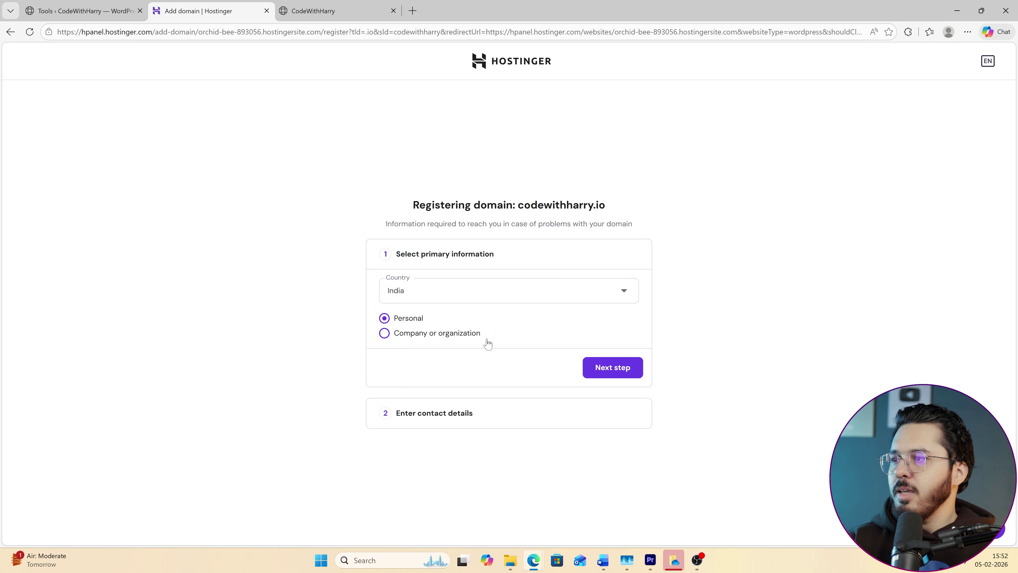
{"action": "left_click", "coordinate": [627, 366]}
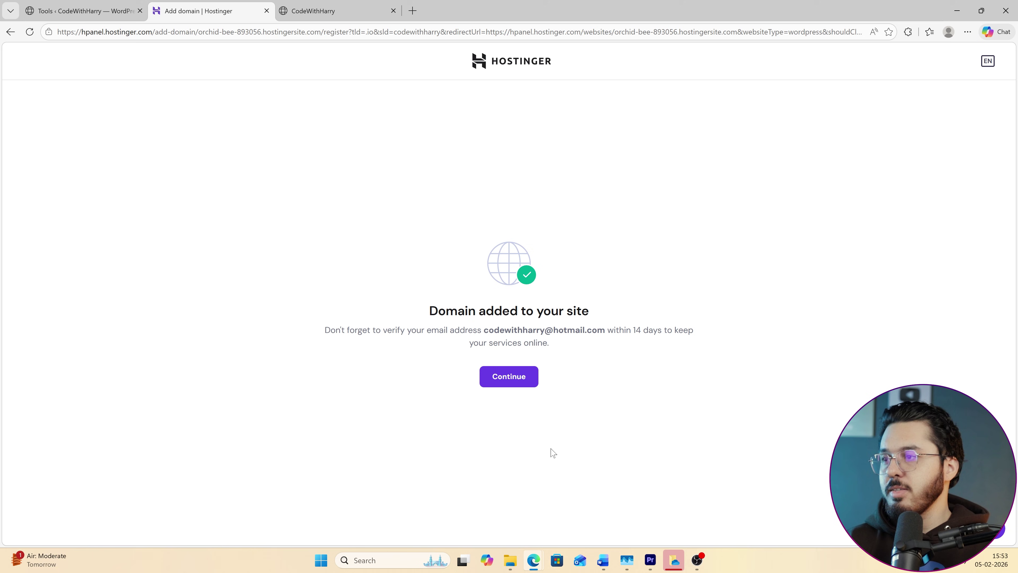
{"action": "left_click", "coordinate": [509, 376]}
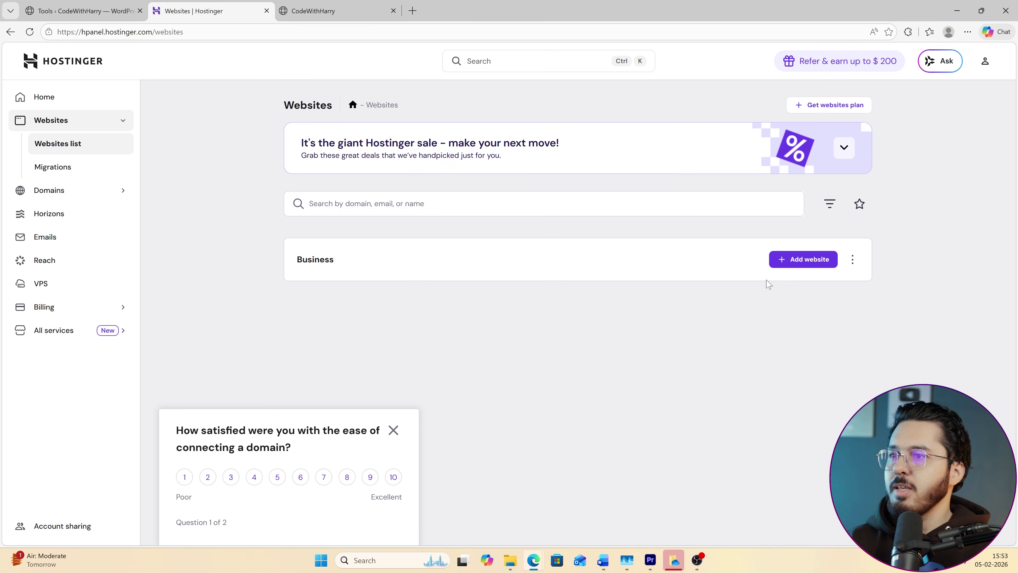
Reload the WordPress admin tab, then open hPanel's Domain portfolio listing codewithharry.io.
{"action": "left_click", "coordinate": [92, 11]}
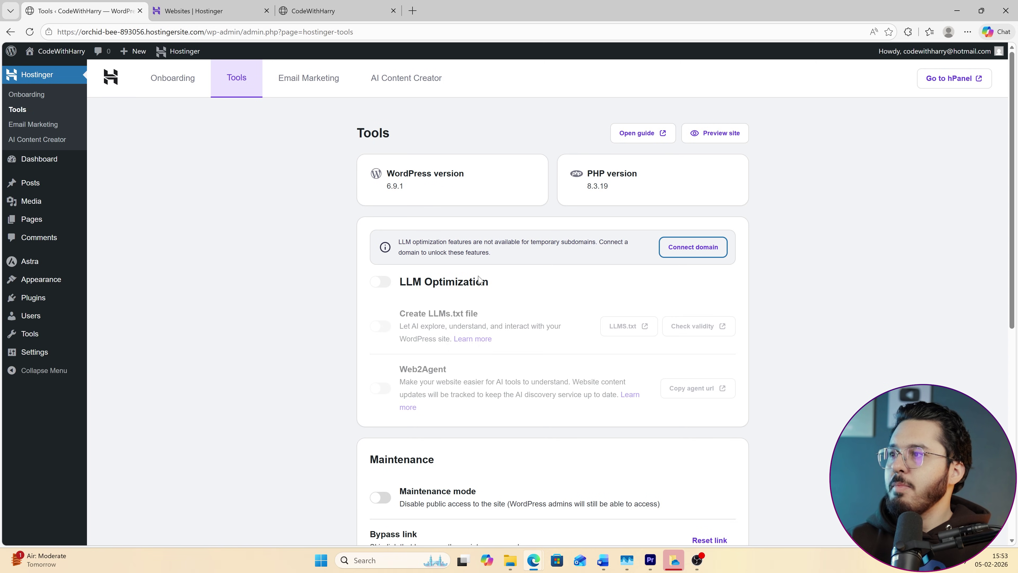
{"action": "left_click", "coordinate": [30, 33]}
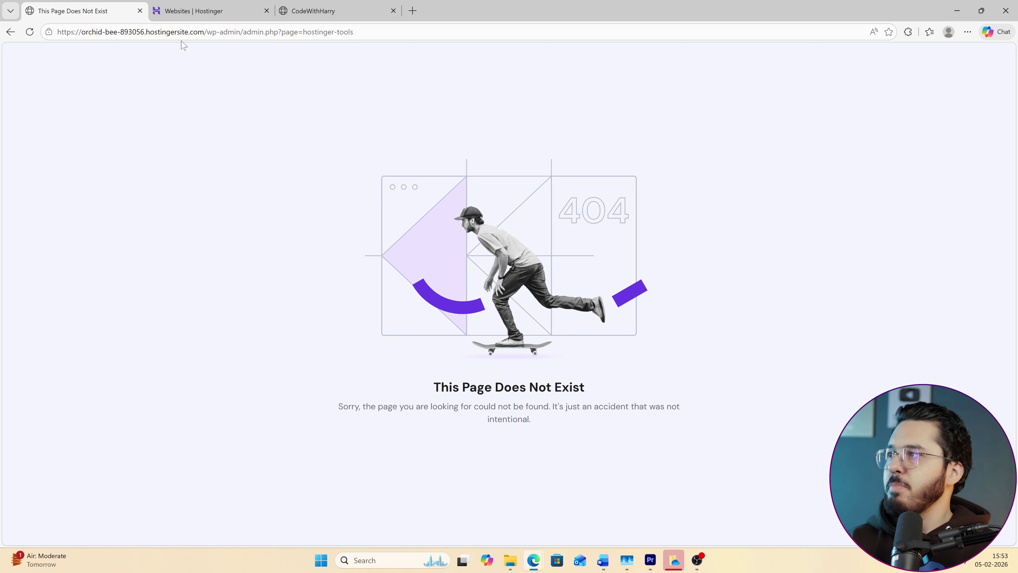
{"action": "left_click", "coordinate": [206, 9]}
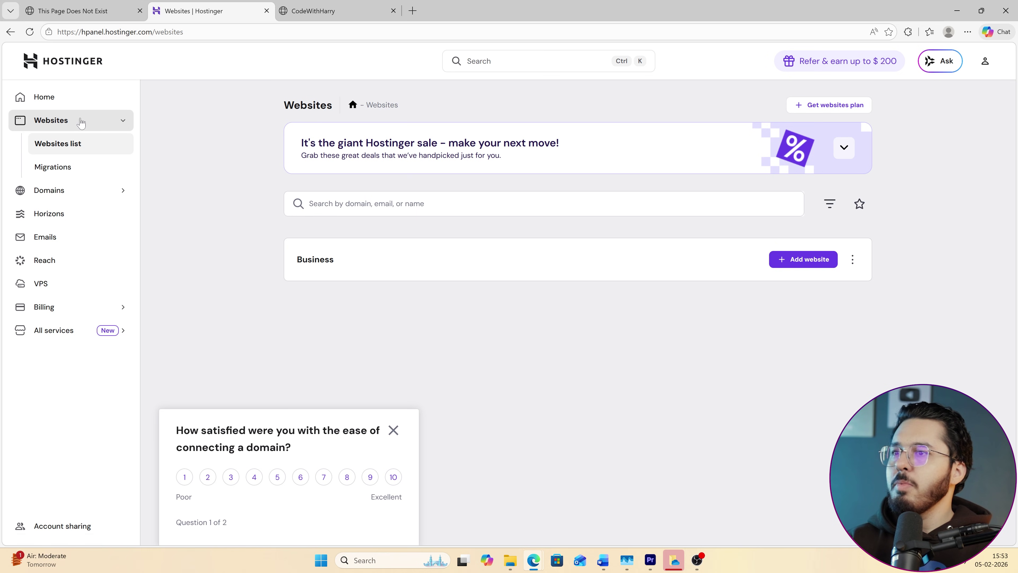
{"action": "left_click", "coordinate": [88, 126]}
{"action": "left_click", "coordinate": [87, 124]}
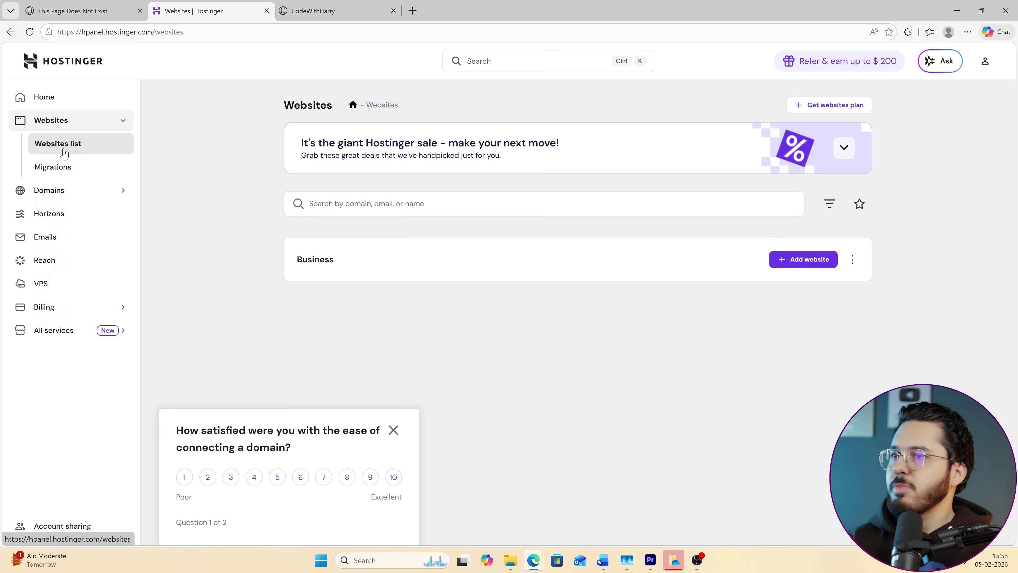
{"action": "left_click", "coordinate": [49, 190]}
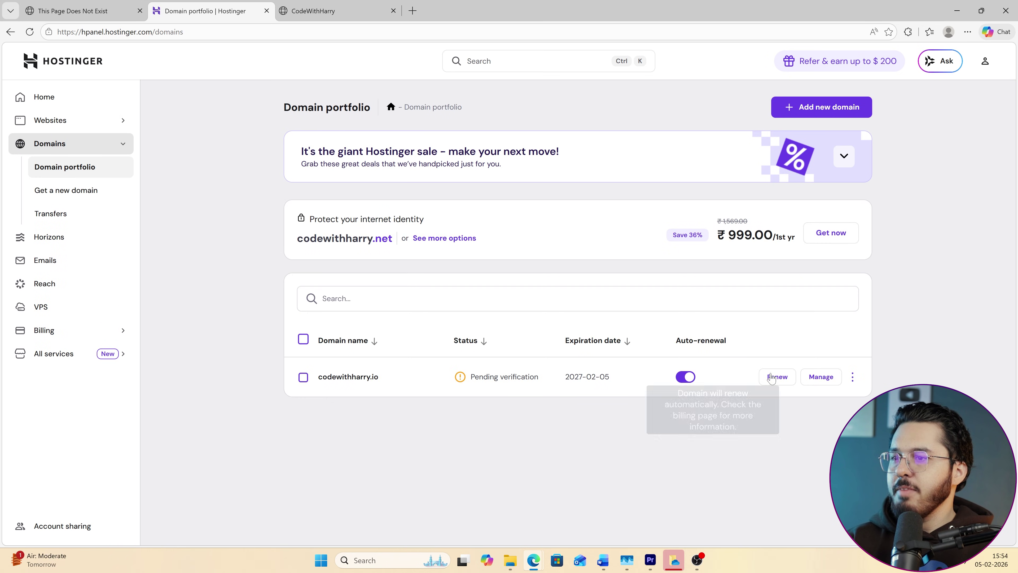
Open the codewithharry.io overview, then go to the hPanel Home page's business section.
{"action": "left_click", "coordinate": [820, 378]}
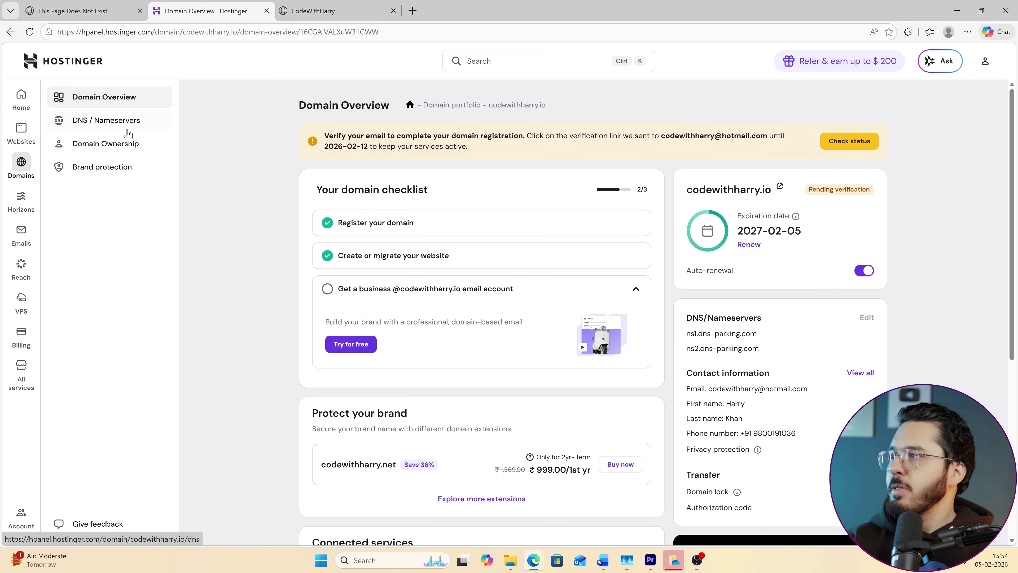
{"action": "left_click", "coordinate": [21, 98]}
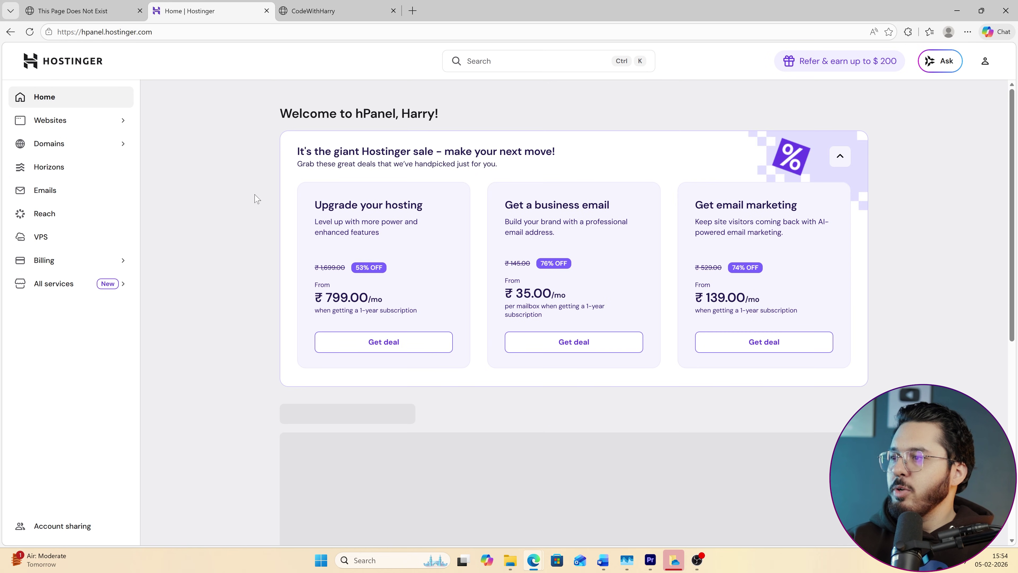
{"action": "scroll", "coordinate": [289, 357], "scroll_direction": "down", "scroll_amount": 4}
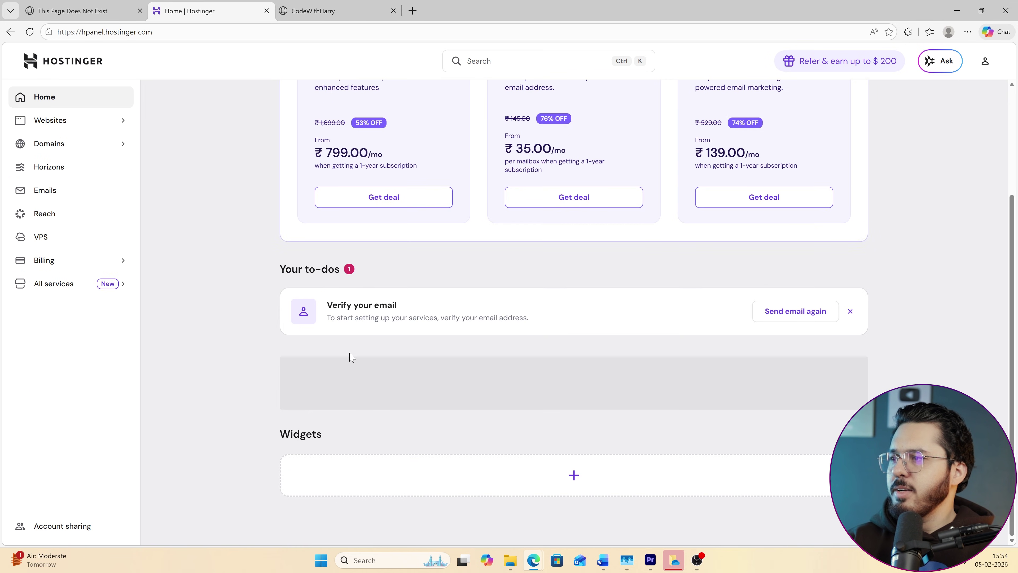
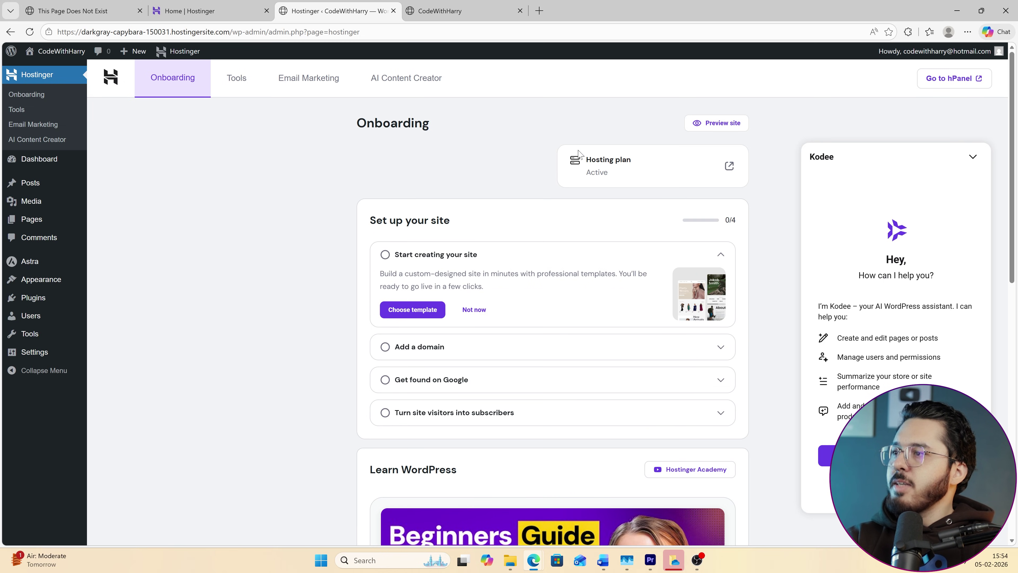
Open WP Admin for codewithharry.io from hPanel's Websites list and go to Hostinger's Tools page.
{"action": "left_click", "coordinate": [573, 154]}
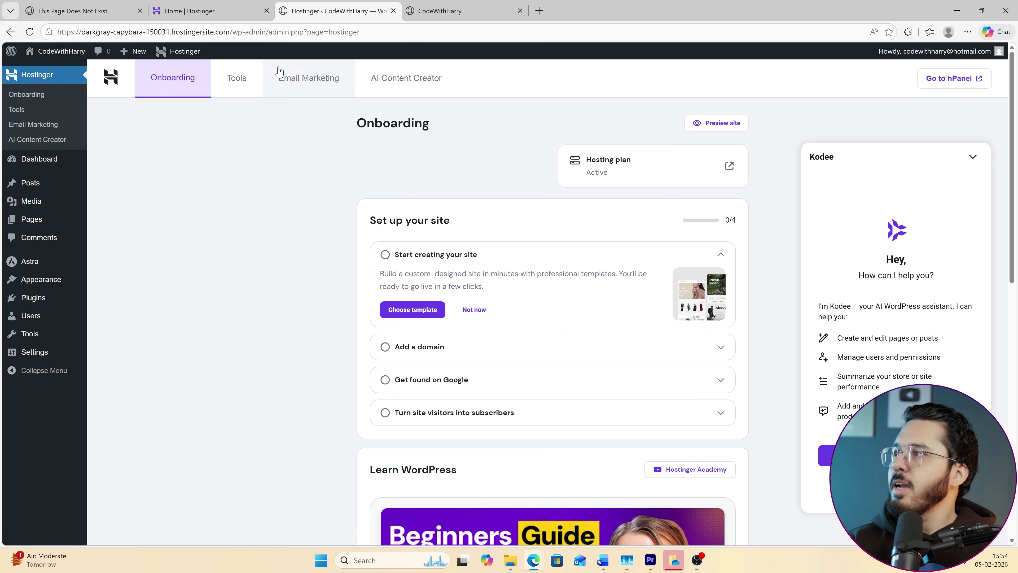
{"action": "left_click_drag", "start_coordinate": [334, 321], "coordinate": [417, 339]}
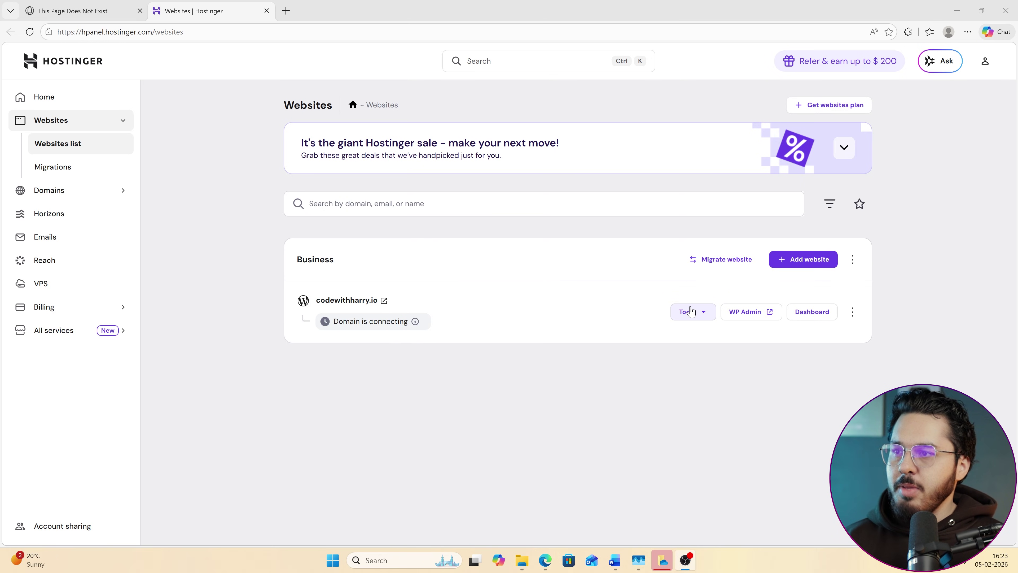
{"action": "left_click", "coordinate": [759, 315]}
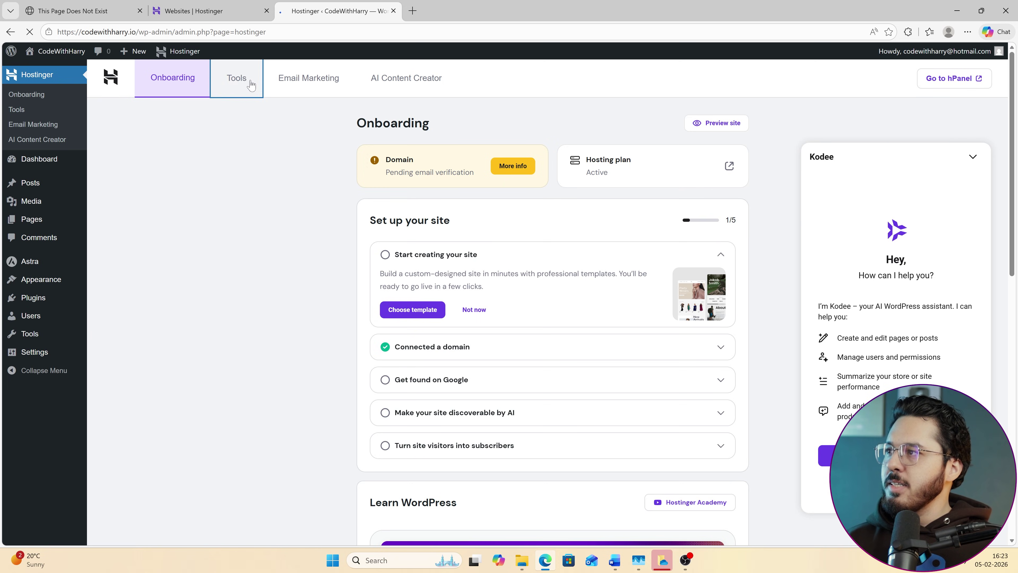
{"action": "left_click", "coordinate": [236, 78]}
Hide the Kodee panel and switch on LLM Optimization on the Tools page.
{"action": "left_click", "coordinate": [989, 159]}
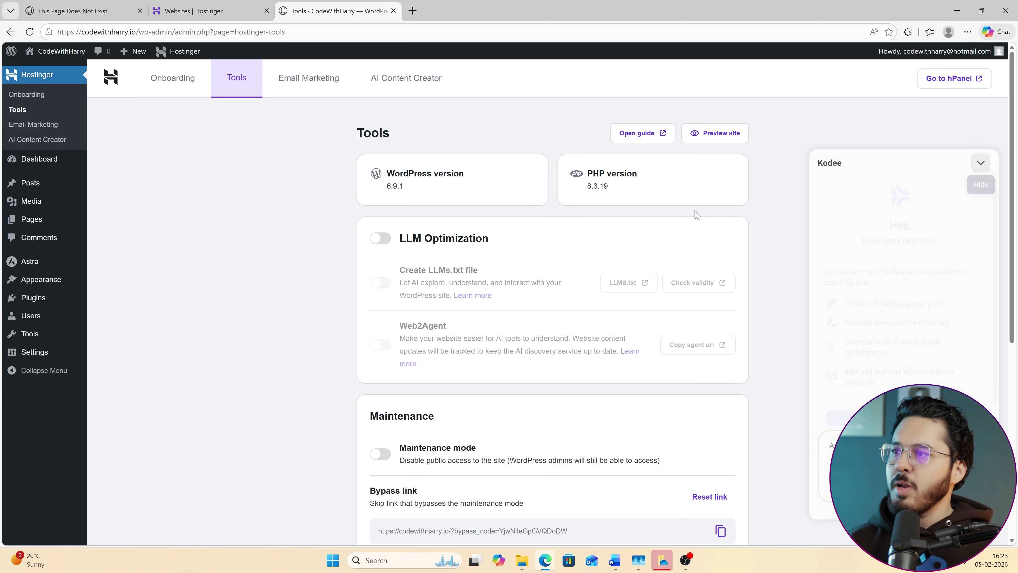
{"action": "left_click", "coordinate": [380, 238]}
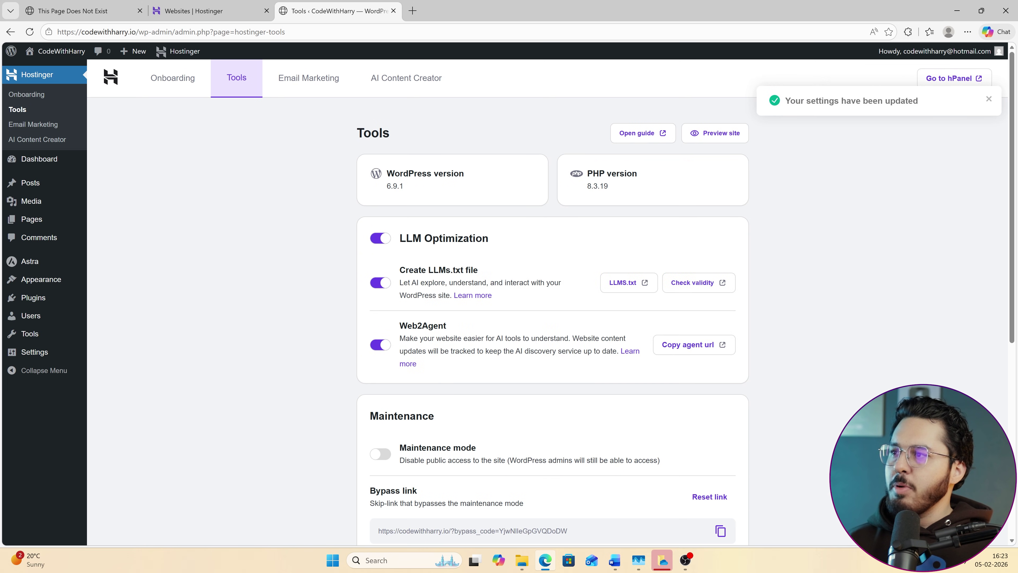
{"action": "left_click_drag", "start_coordinate": [418, 282], "coordinate": [445, 295]}
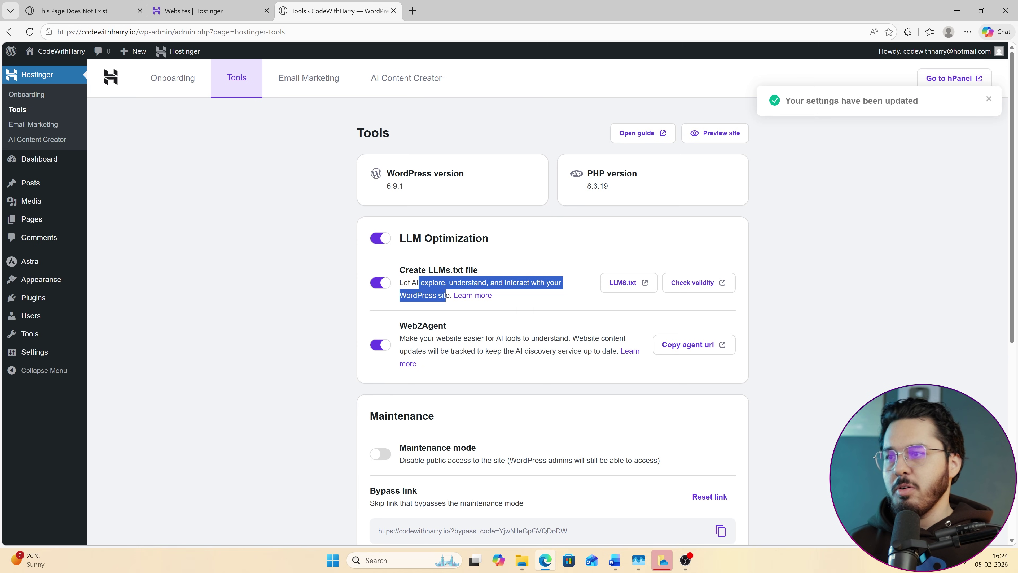
{"action": "left_click", "coordinate": [445, 295]}
Ask Kodee to add a WordPress page with the request 'Write About us' and confirm it was published.
{"action": "left_click", "coordinate": [950, 523]}
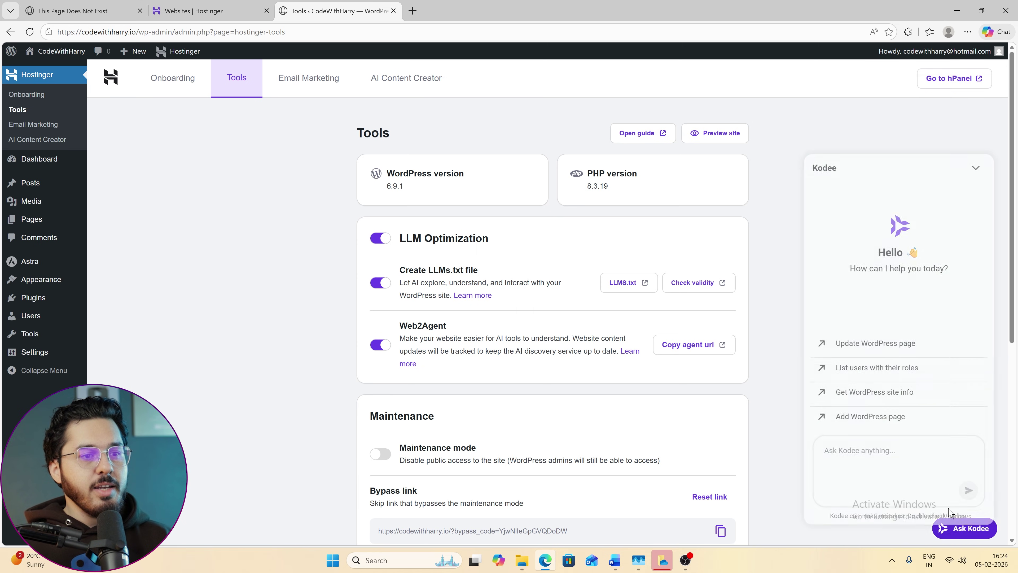
{"action": "left_click", "coordinate": [874, 383]}
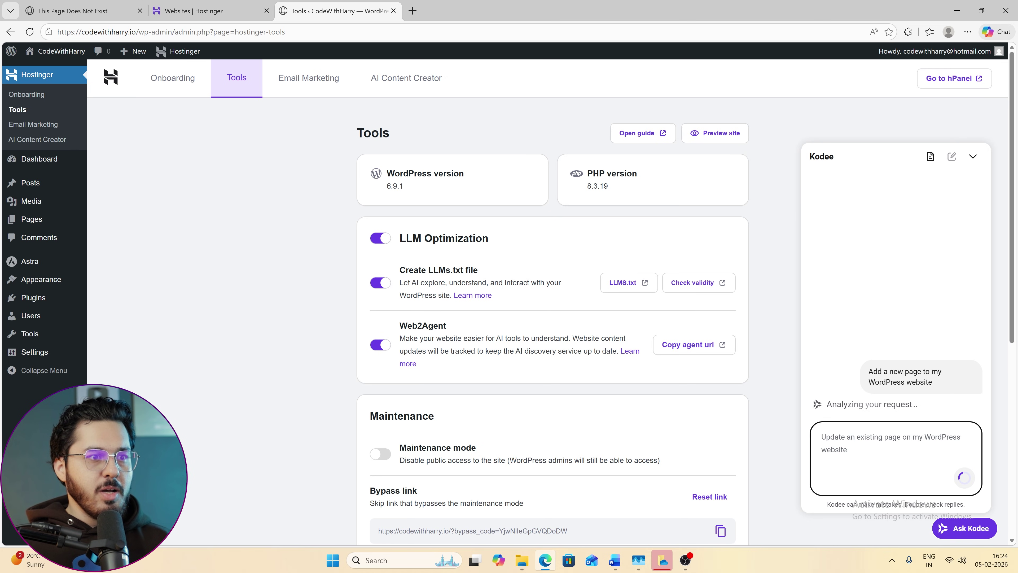
{"action": "type", "text": "Write About us page with some good content saying that we teach people coding"}
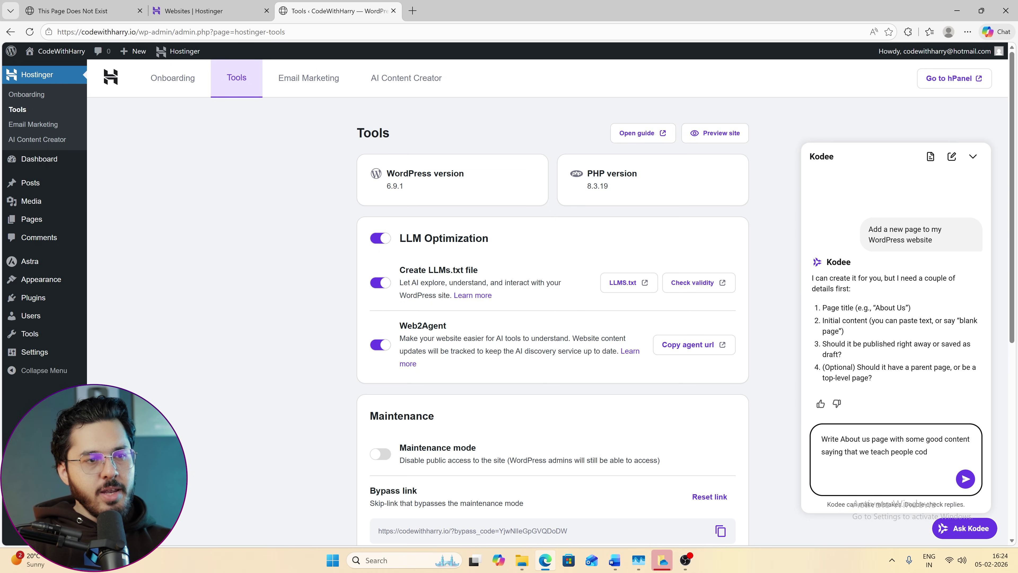
{"action": "key", "text": "Return"}
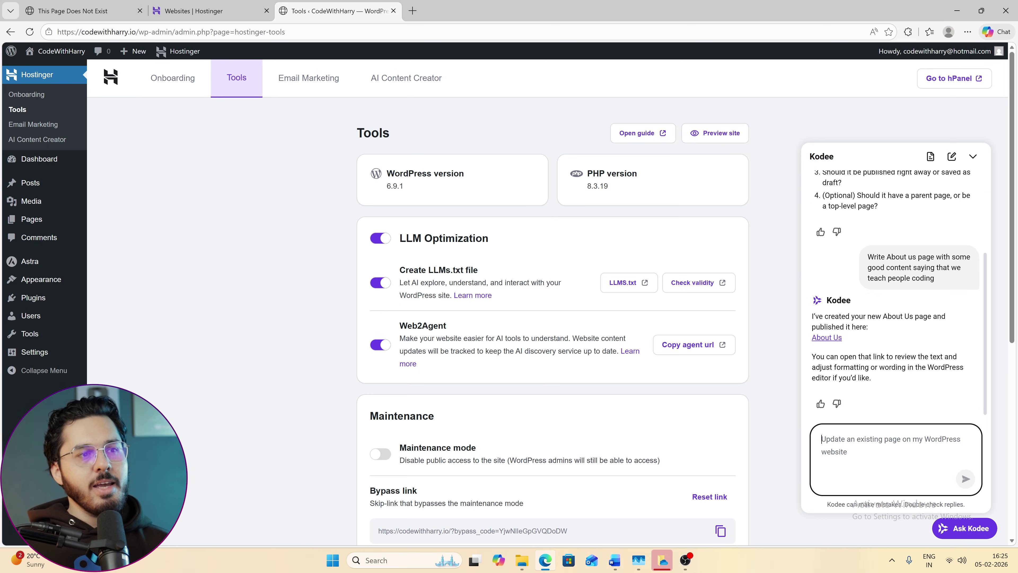
{"action": "left_click_drag", "start_coordinate": [823, 316], "coordinate": [867, 326]}
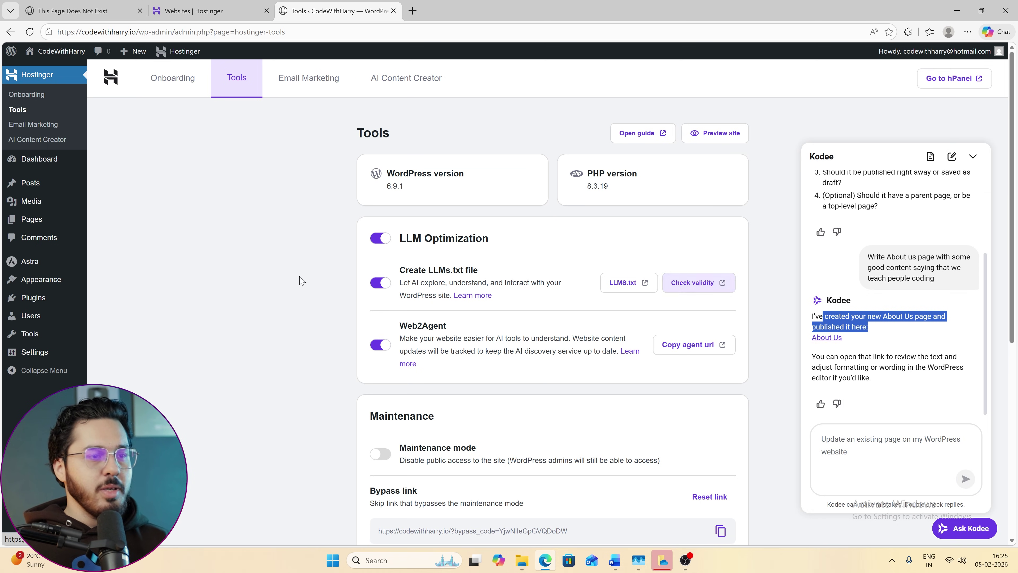
{"action": "mouse_move", "coordinate": [30, 205]}
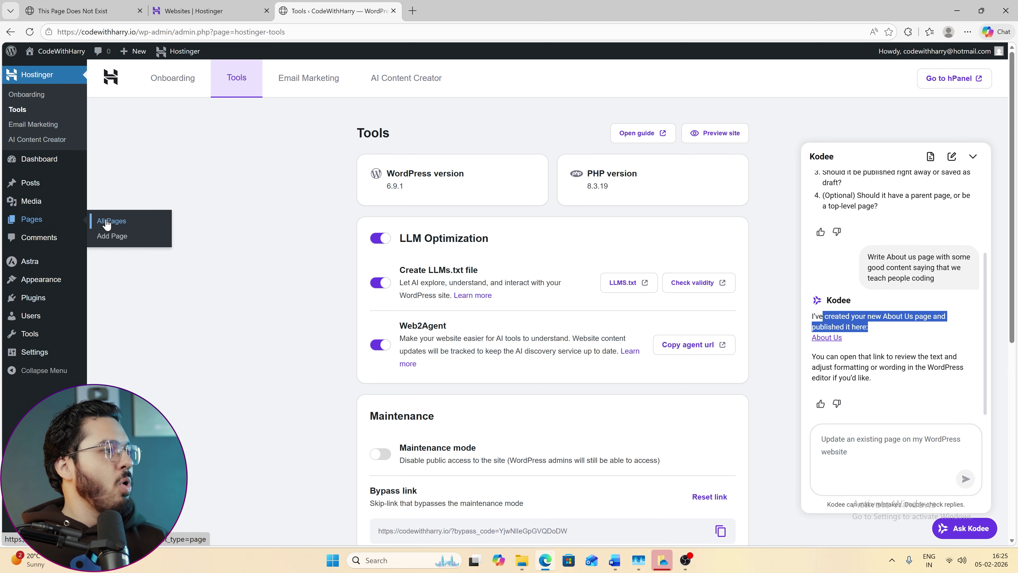
Edit the About Us page, delete the '##' marker, and make Our Mission a level 2 heading.
{"action": "left_click", "coordinate": [106, 223]}
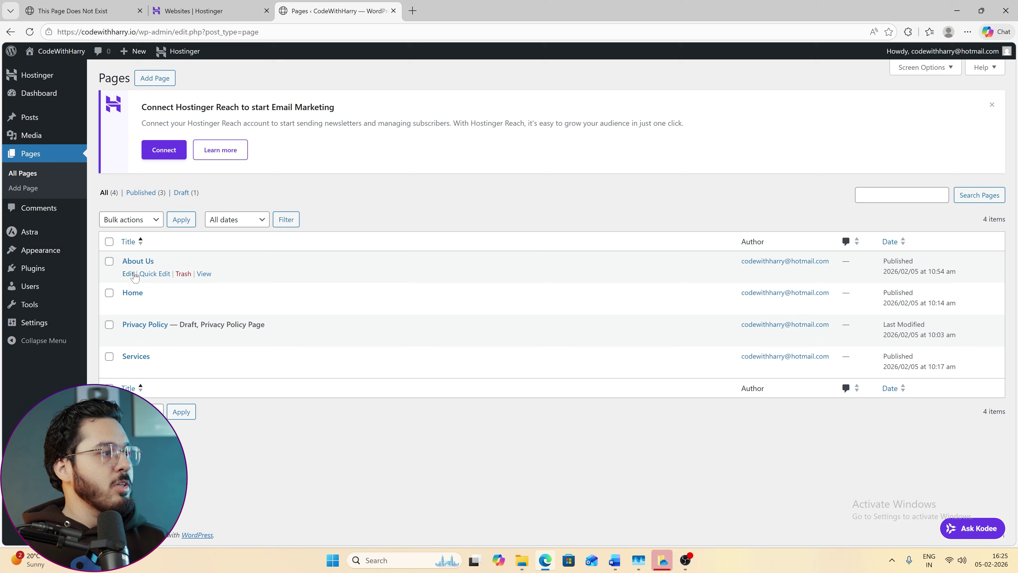
{"action": "left_click", "coordinate": [139, 261]}
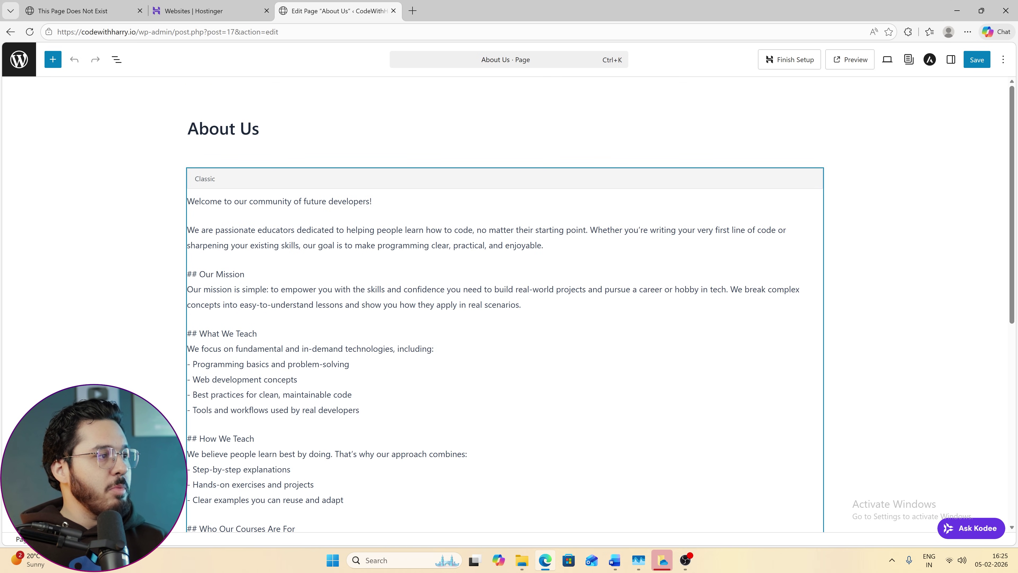
{"action": "left_click", "coordinate": [245, 273]}
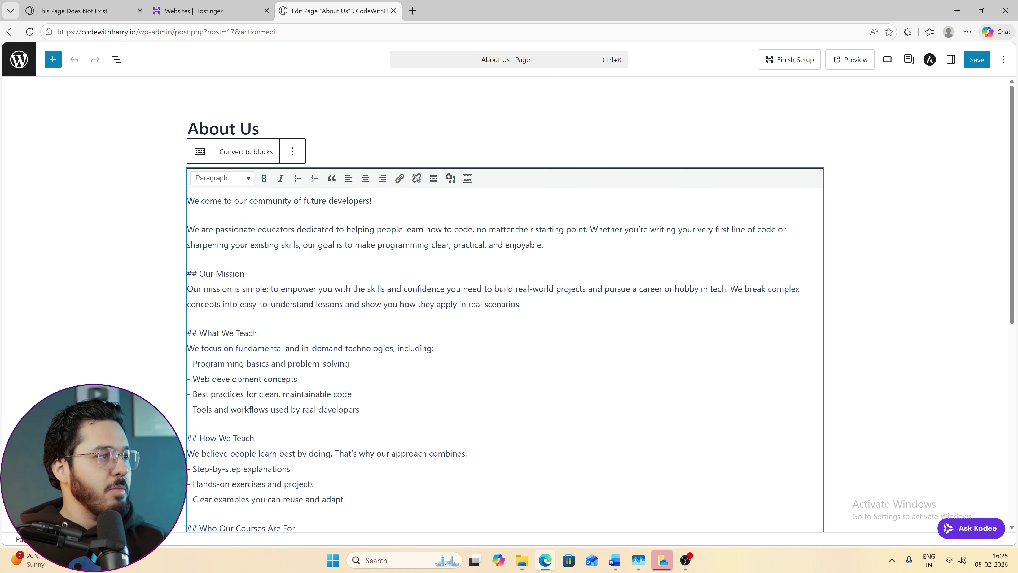
{"action": "double_click", "coordinate": [192, 273]}
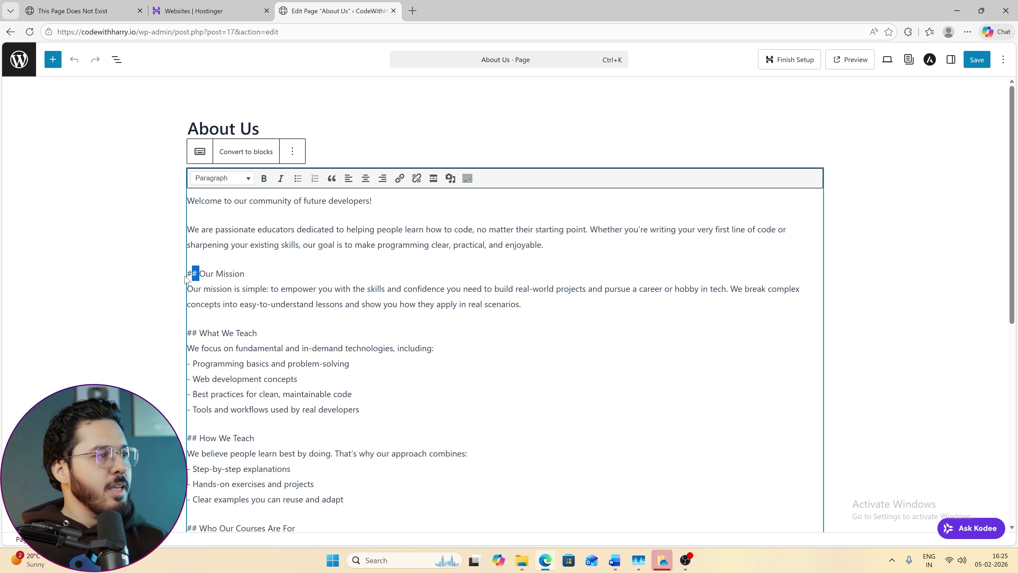
{"action": "key", "text": "BackSpace"}
{"action": "left_click_drag", "start_coordinate": [232, 273], "coordinate": [187, 273]}
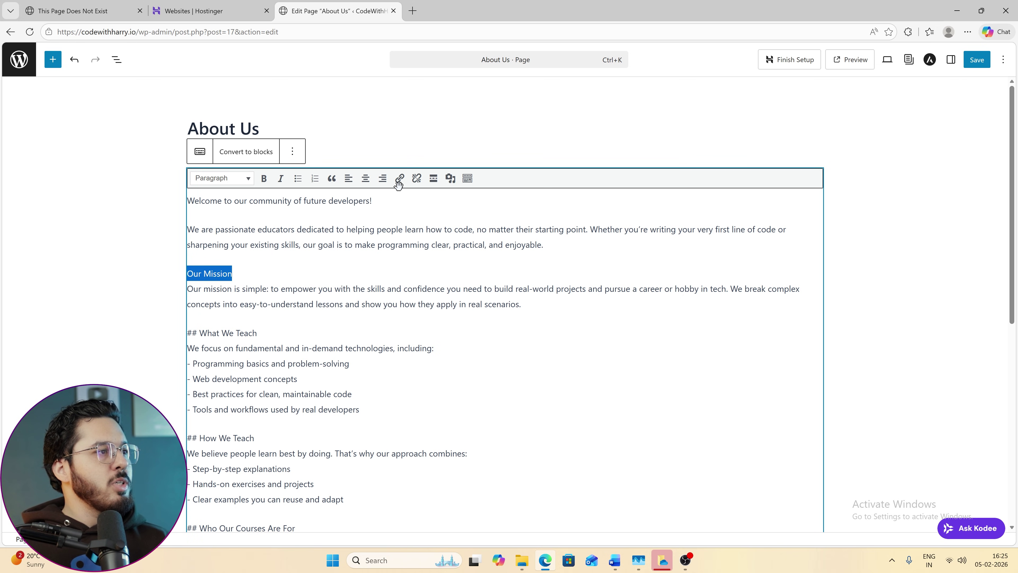
{"action": "left_click", "coordinate": [249, 179]}
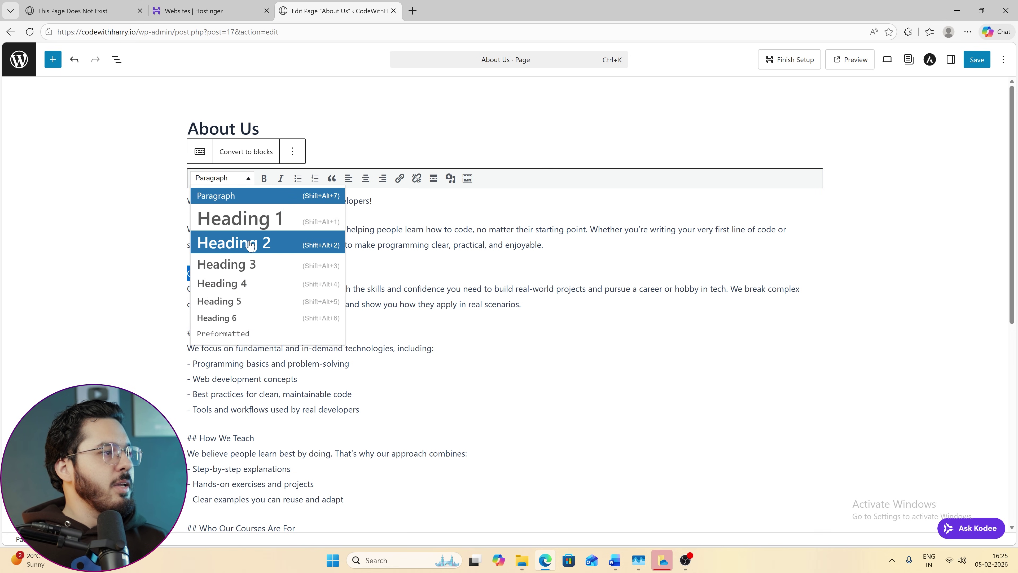
{"action": "left_click", "coordinate": [236, 241]}
Split the mission sentence onto its own line under Our Mission and turn it back into a paragraph.
{"action": "scroll", "coordinate": [240, 248], "scroll_direction": "down", "scroll_amount": 1}
{"action": "left_click", "coordinate": [282, 243]}
{"action": "left_click_drag", "start_coordinate": [282, 243], "coordinate": [343, 286]}
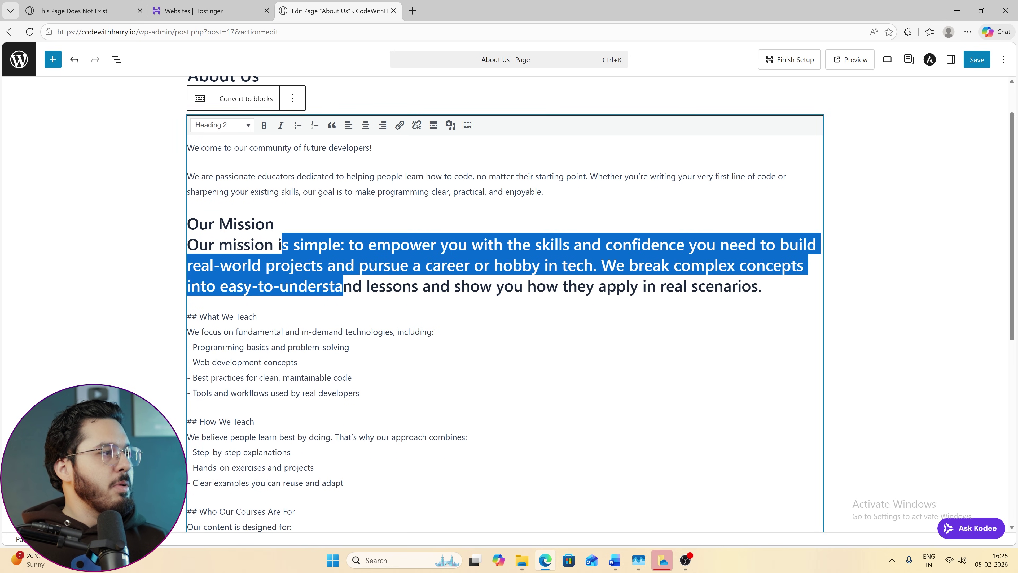
{"action": "left_click", "coordinate": [240, 125]}
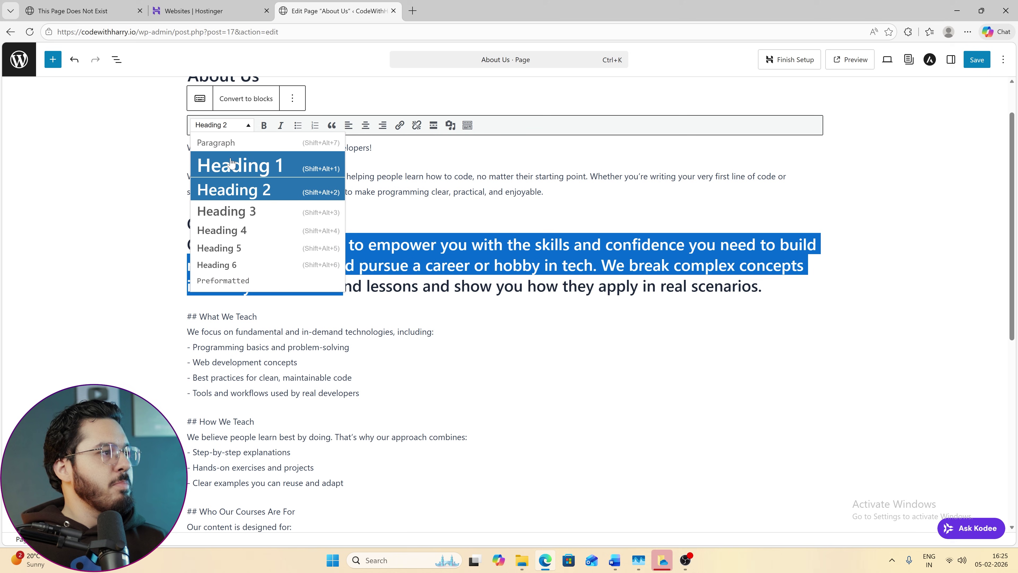
{"action": "left_click", "coordinate": [227, 166]}
{"action": "left_click", "coordinate": [291, 226]}
{"action": "key", "text": "Return"}
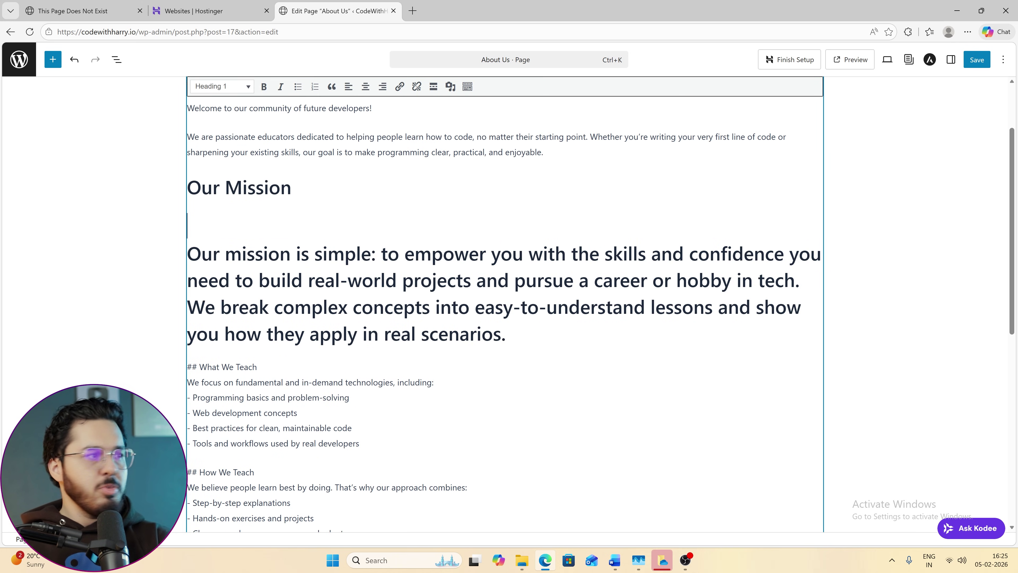
{"action": "left_click_drag", "start_coordinate": [268, 254], "coordinate": [331, 333]}
{"action": "left_click", "coordinate": [237, 91]}
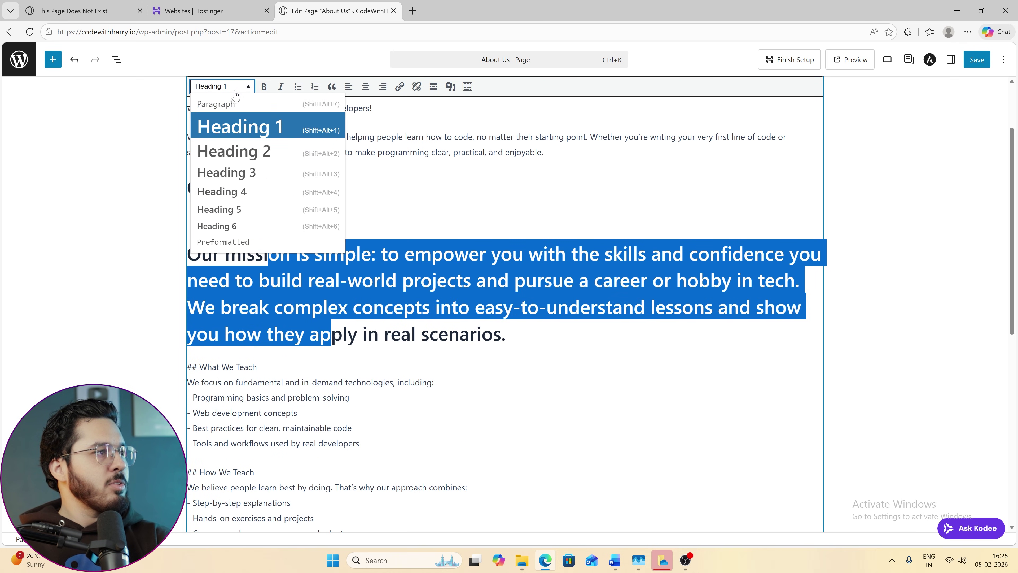
{"action": "left_click", "coordinate": [218, 102]}
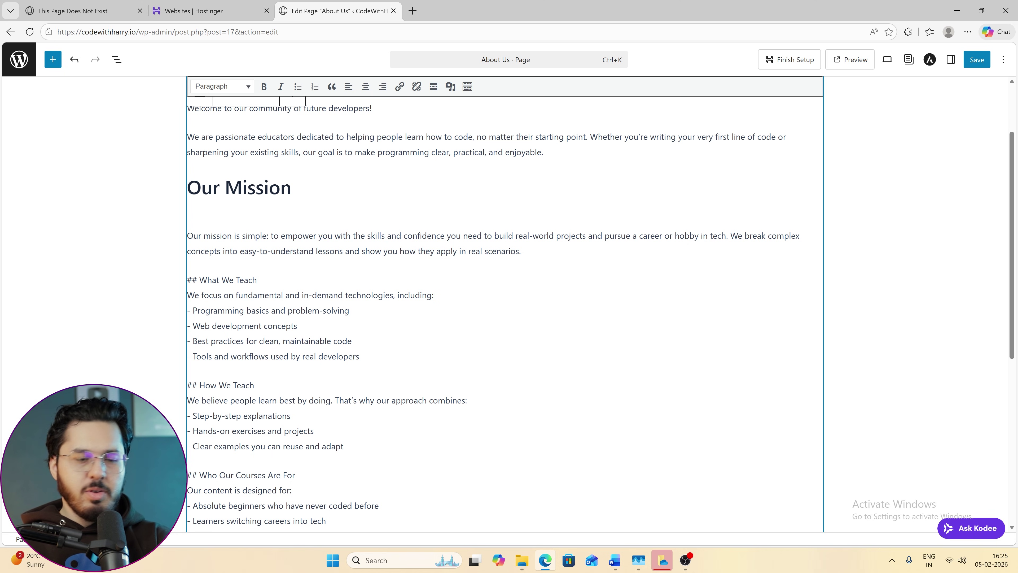
Remove the blank line, keep the mission text as a normal paragraph, and save the page.
{"action": "key", "text": "BackSpace"}
{"action": "key", "text": "Return"}
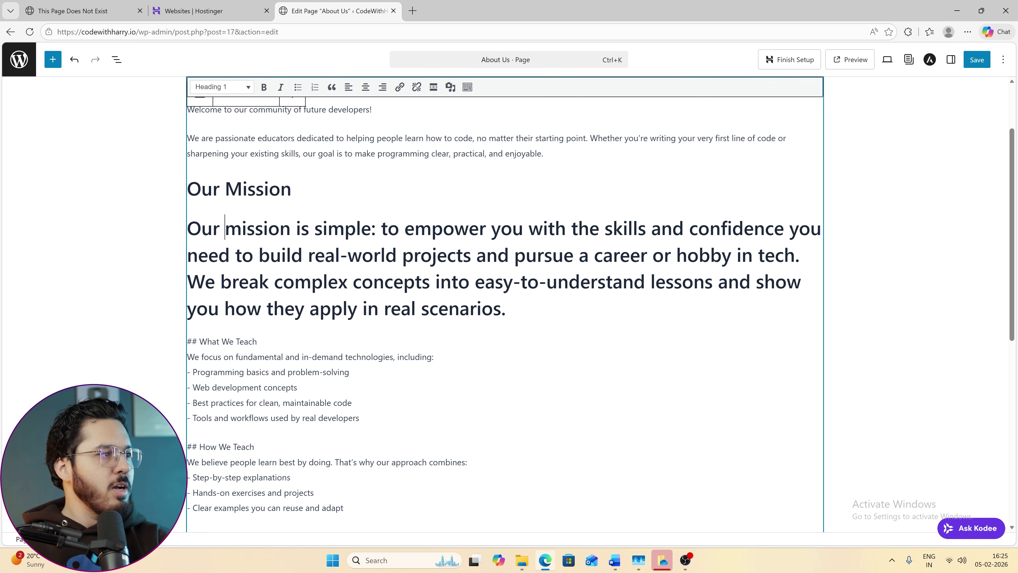
{"action": "left_click_drag", "start_coordinate": [225, 227], "coordinate": [297, 308]}
{"action": "left_click", "coordinate": [221, 86]}
{"action": "left_click", "coordinate": [216, 102]}
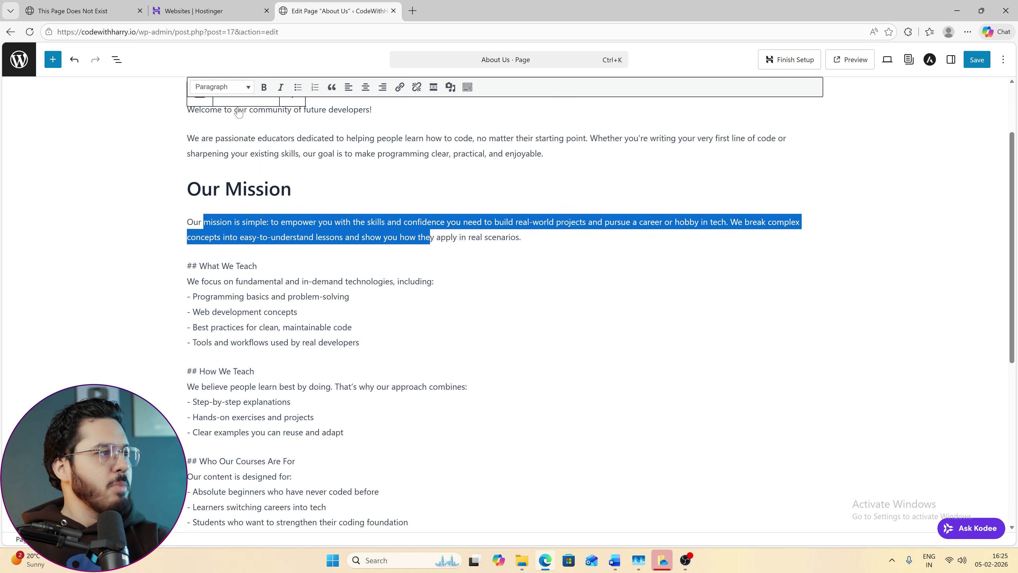
{"action": "left_click", "coordinate": [303, 236]}
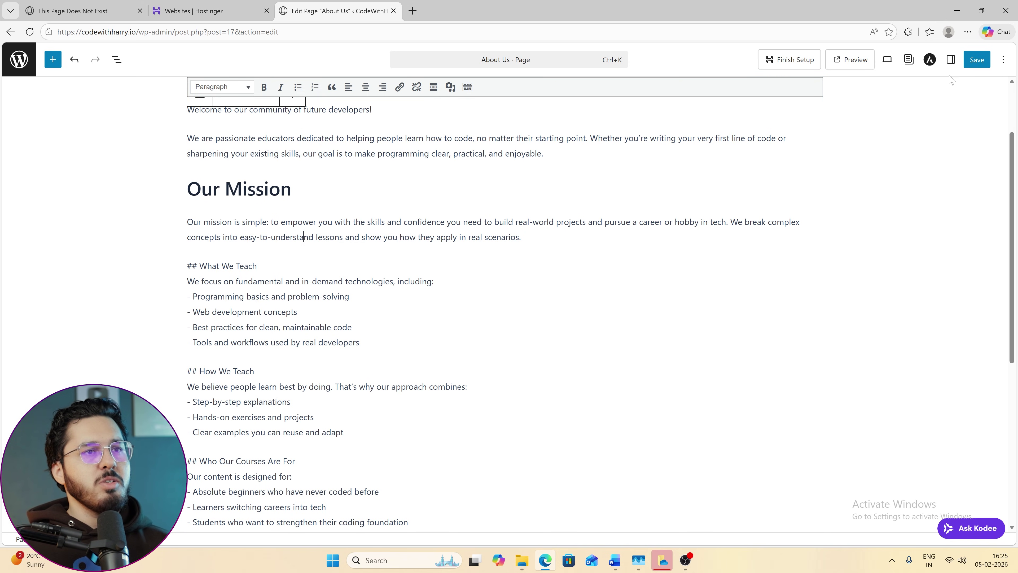
{"action": "left_click", "coordinate": [976, 60]}
Go back to the pages list and open the live site in a new tab.
{"action": "left_click", "coordinate": [192, 10]}
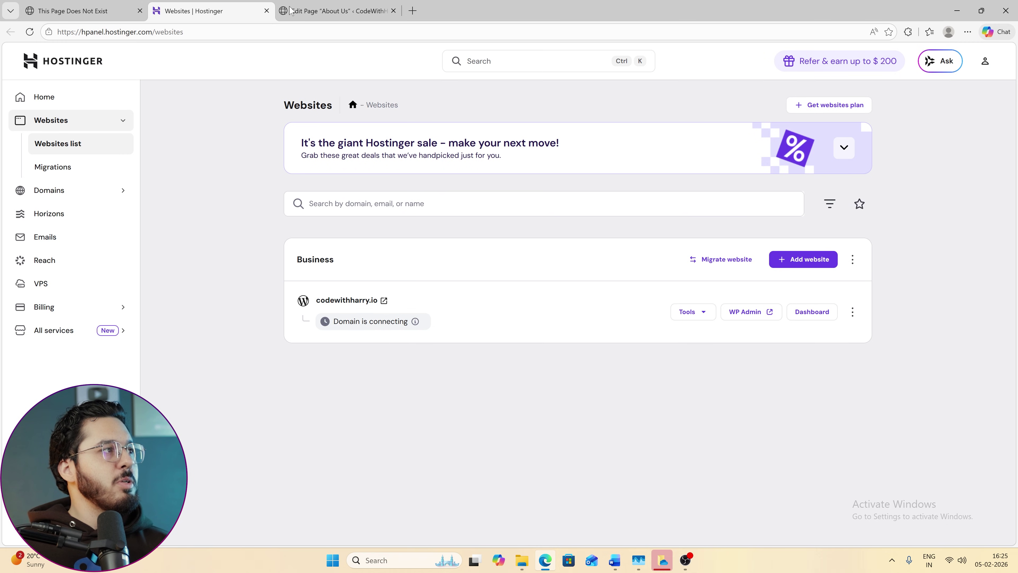
{"action": "left_click", "coordinate": [337, 11]}
{"action": "left_click", "coordinate": [19, 59]}
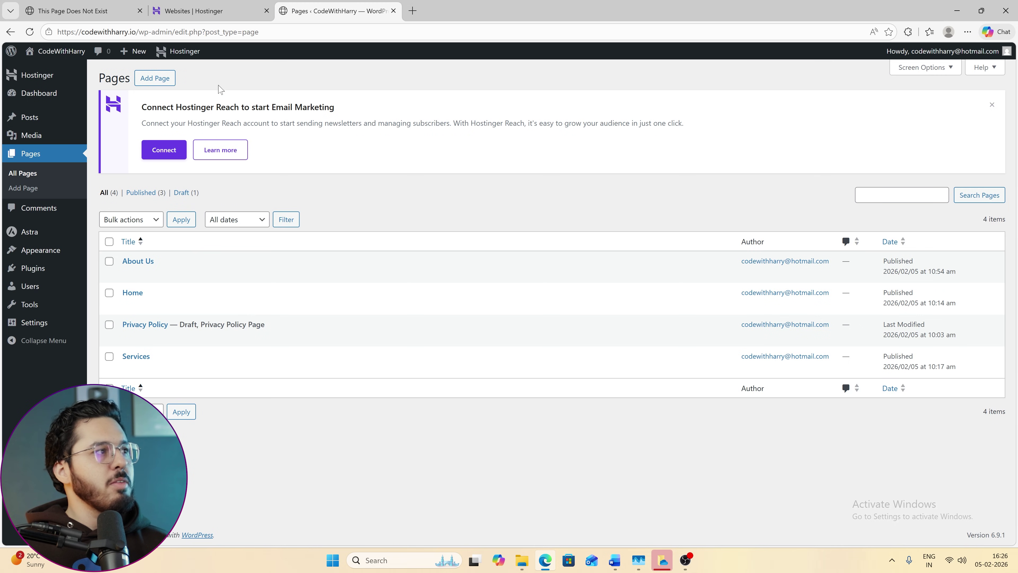
{"action": "mouse_move", "coordinate": [61, 51]}
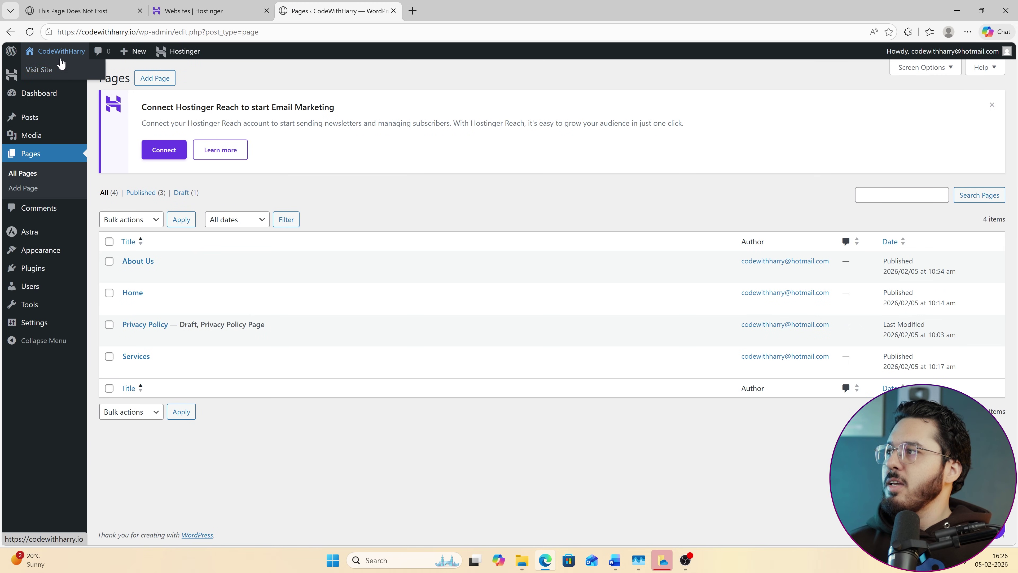
{"action": "left_click", "coordinate": [64, 69]}
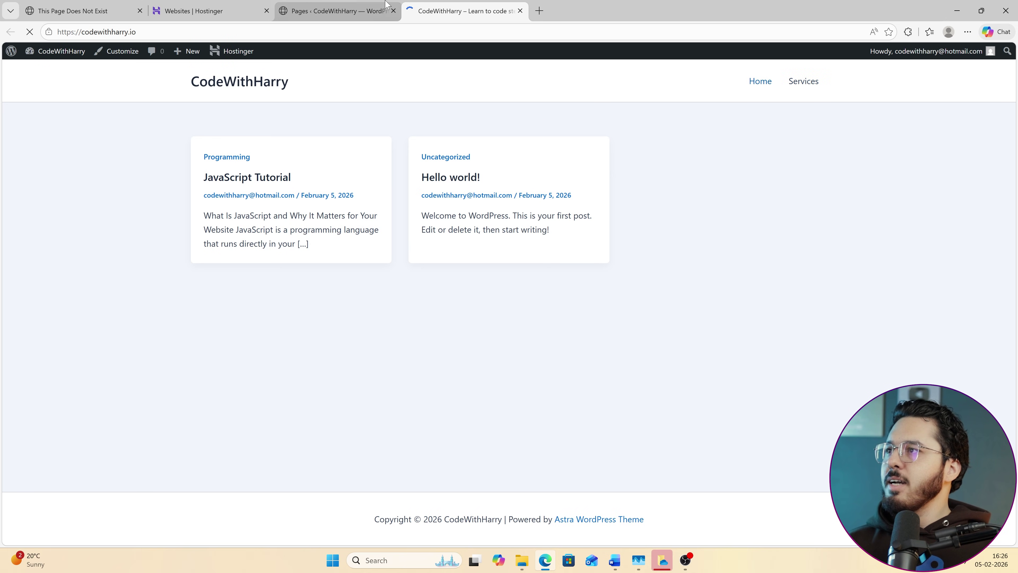
Reopen About Us in the editor, save it again, and return to the pages list.
{"action": "left_click", "coordinate": [242, 8]}
{"action": "left_click", "coordinate": [336, 10]}
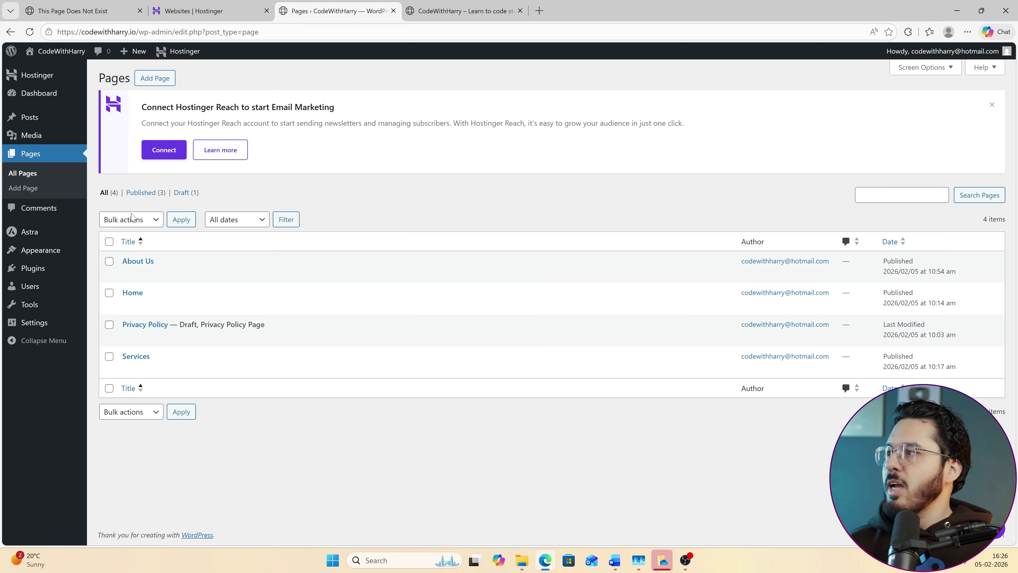
{"action": "left_click", "coordinate": [138, 263]}
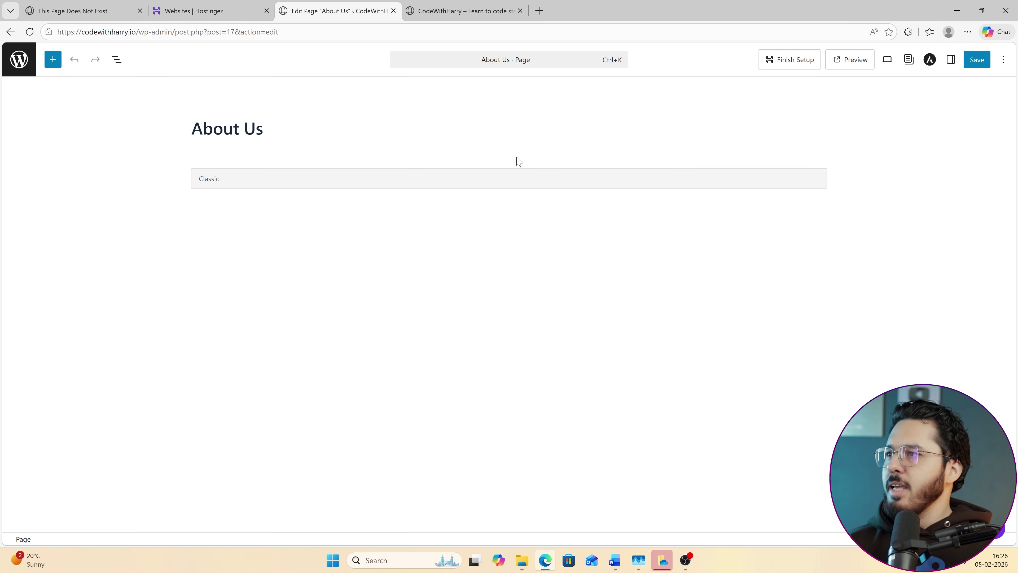
{"action": "left_click", "coordinate": [976, 59]}
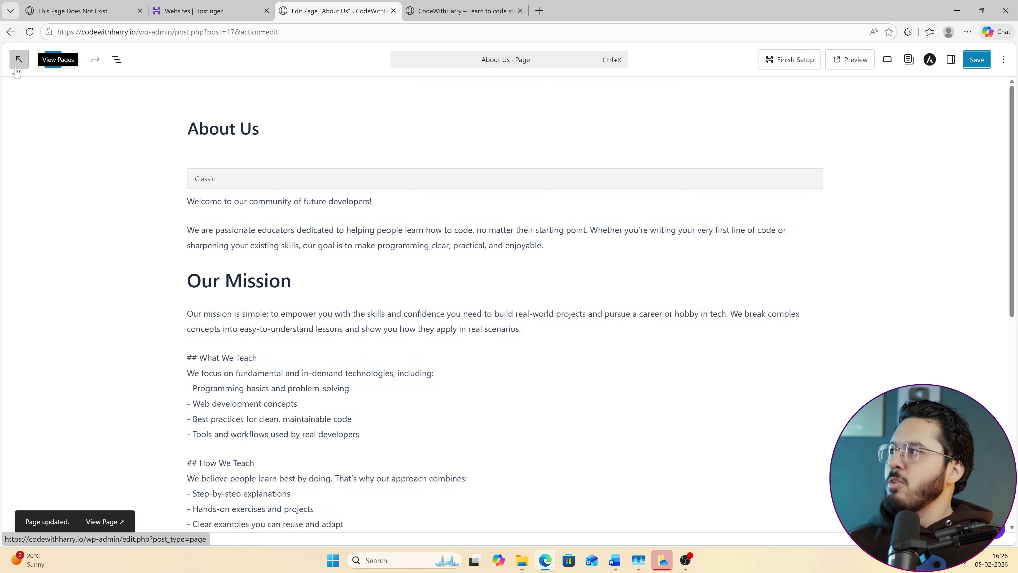
{"action": "left_click", "coordinate": [19, 58]}
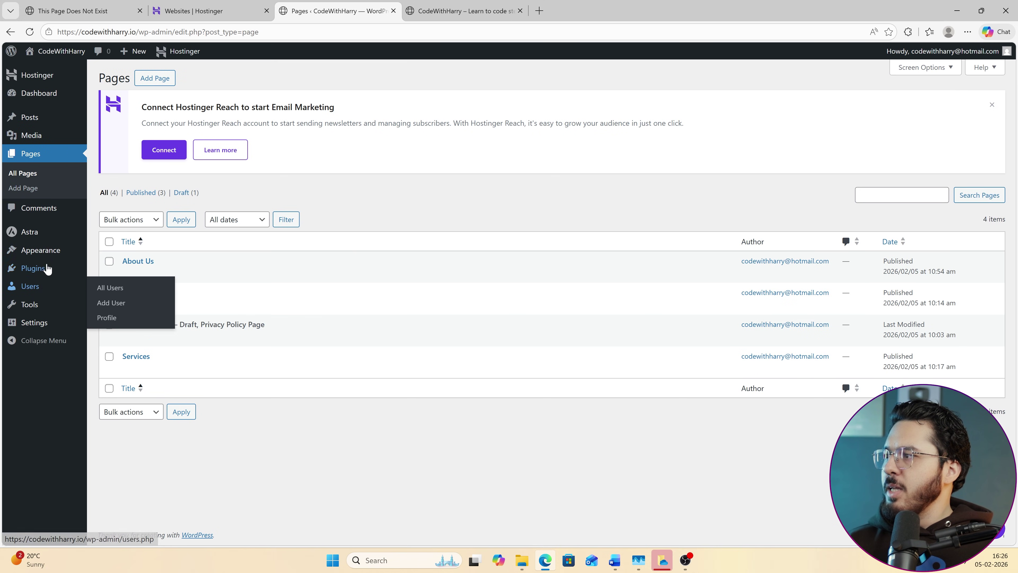
{"action": "mouse_move", "coordinate": [37, 252]}
{"action": "left_click", "coordinate": [125, 312]}
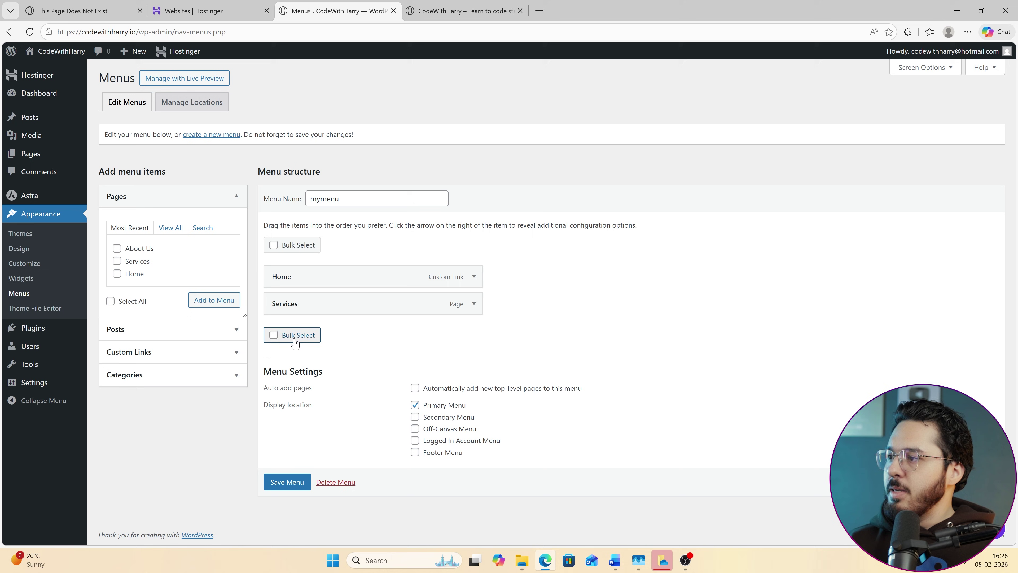
Add About Us to mymenu, place it between Home and Services, and save the menu.
{"action": "left_click", "coordinate": [117, 248]}
{"action": "left_click", "coordinate": [214, 300]}
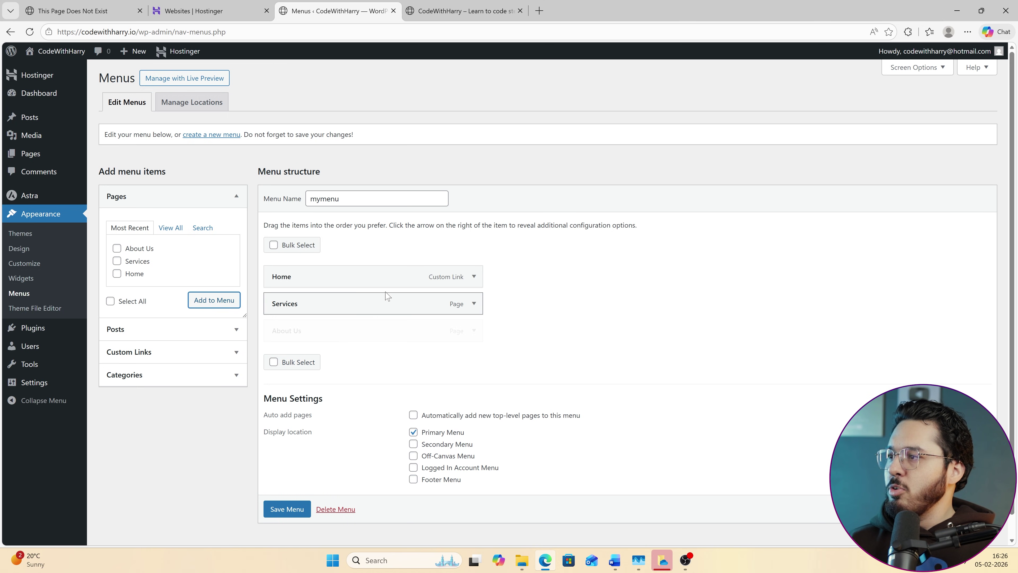
{"action": "mouse_move", "coordinate": [313, 320]}
{"action": "left_mouse_down"}
{"action": "mouse_move", "coordinate": [298, 302]}
{"action": "mouse_move", "coordinate": [329, 311]}
{"action": "left_mouse_up"}
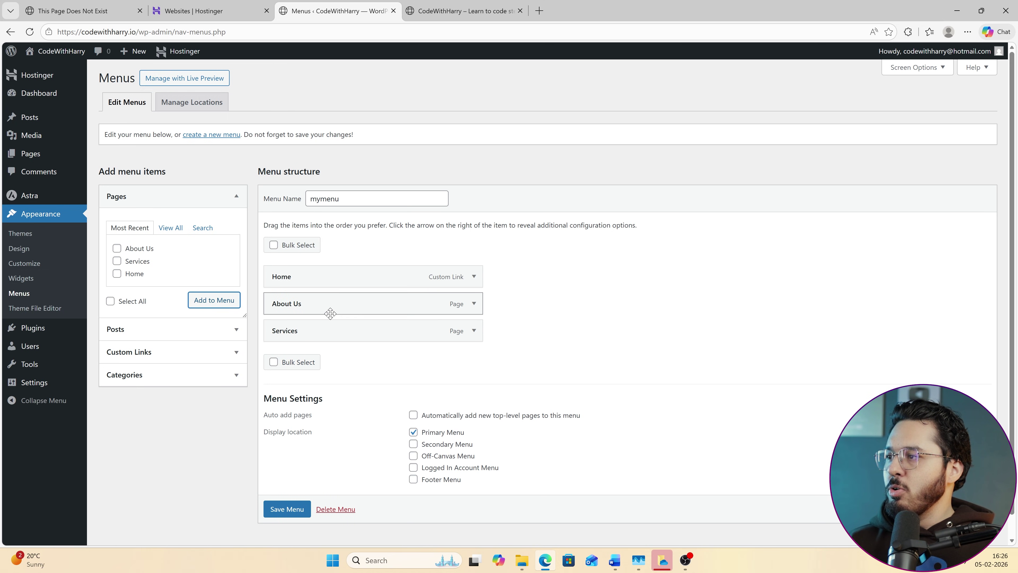
{"action": "left_click", "coordinate": [286, 508]}
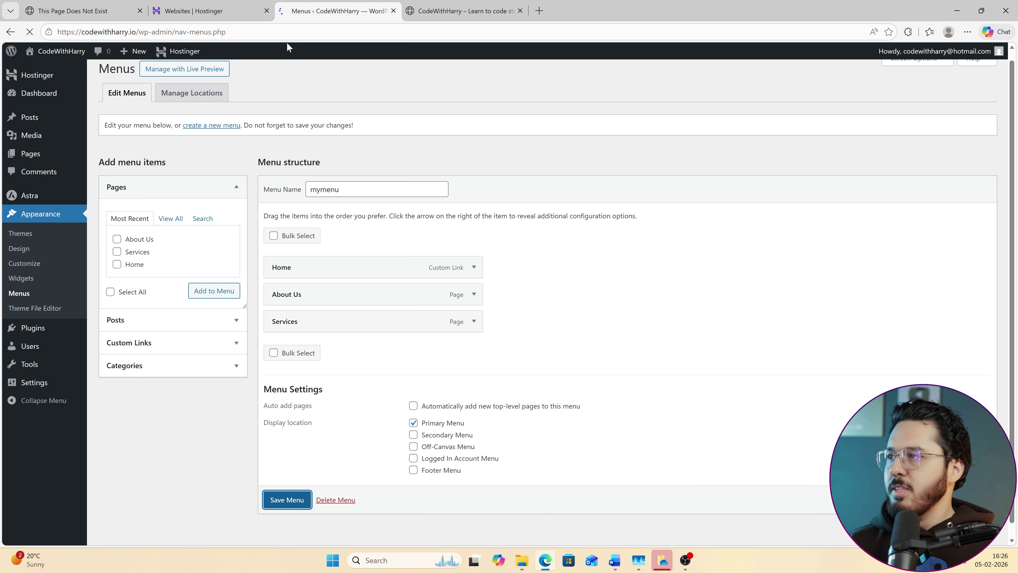
Reload the live site and open About Us from its navigation menu.
{"action": "left_click", "coordinate": [461, 16]}
{"action": "left_click", "coordinate": [30, 31]}
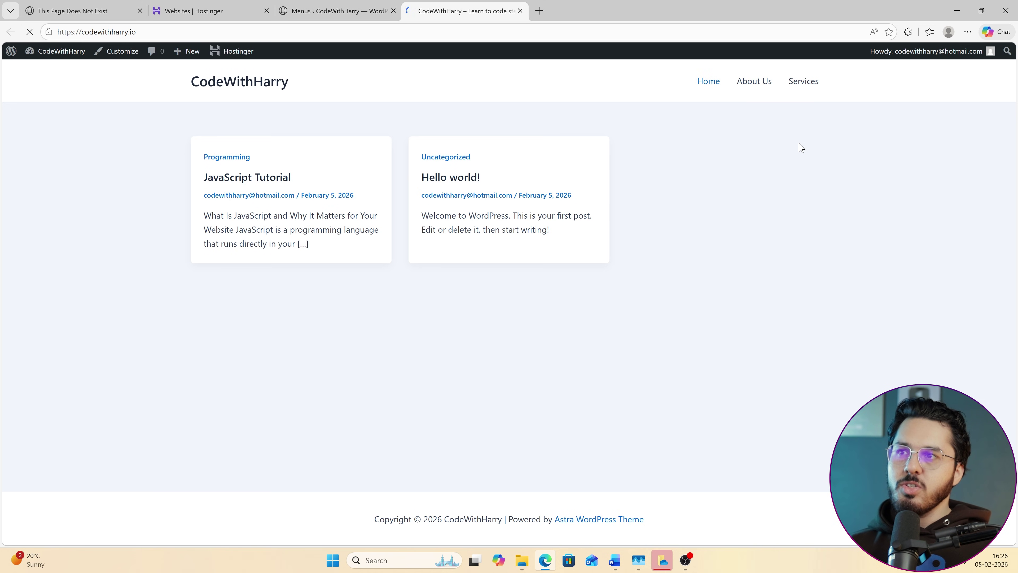
{"action": "left_click", "coordinate": [761, 90]}
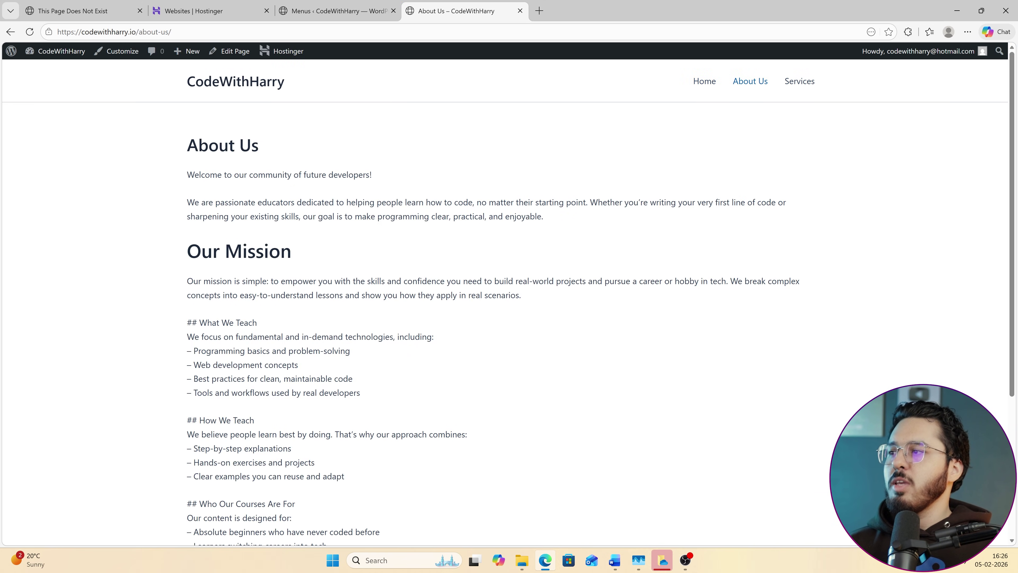
{"action": "scroll", "coordinate": [508, 299], "scroll_direction": "down", "scroll_amount": 4}
{"action": "scroll", "coordinate": [508, 299], "scroll_direction": "up", "scroll_amount": 4}
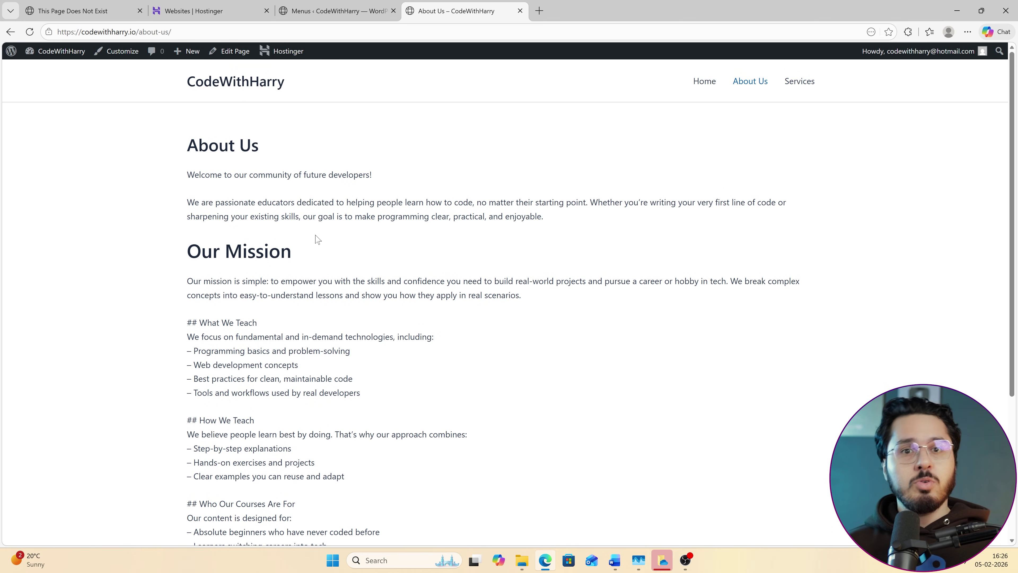
{"action": "left_click", "coordinate": [72, 11]}
Close the 'This Page Does Not Exist' tab and review the WordPress admin Dashboard.
{"action": "left_click", "coordinate": [169, 11]}
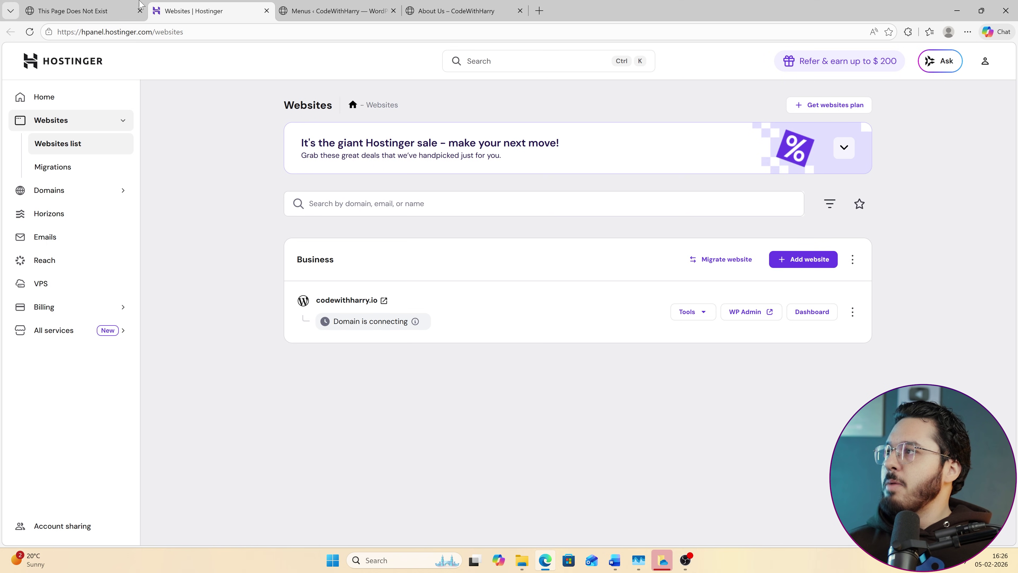
{"action": "left_click", "coordinate": [140, 10]}
{"action": "left_click", "coordinate": [208, 11]}
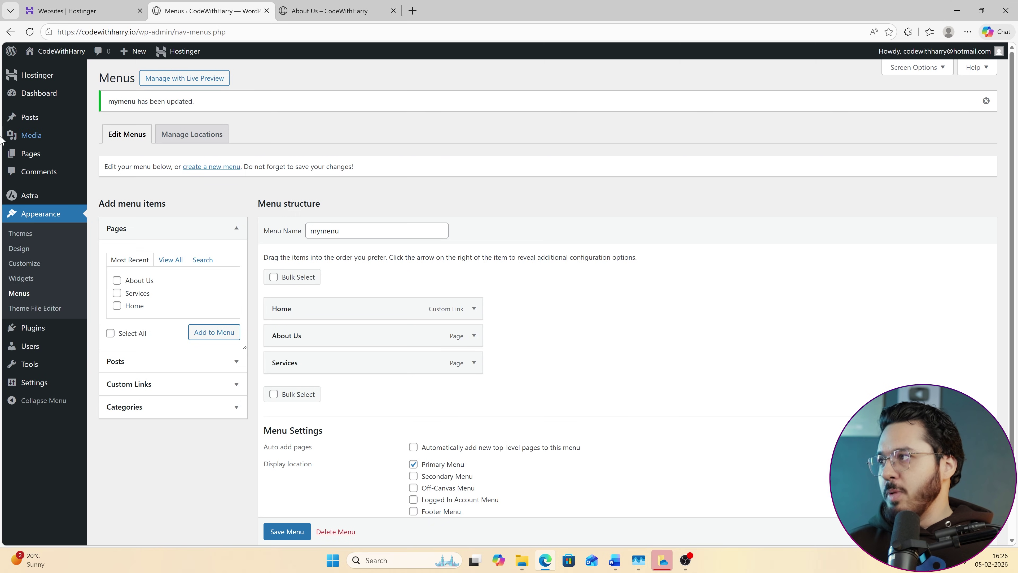
{"action": "left_click", "coordinate": [48, 94]}
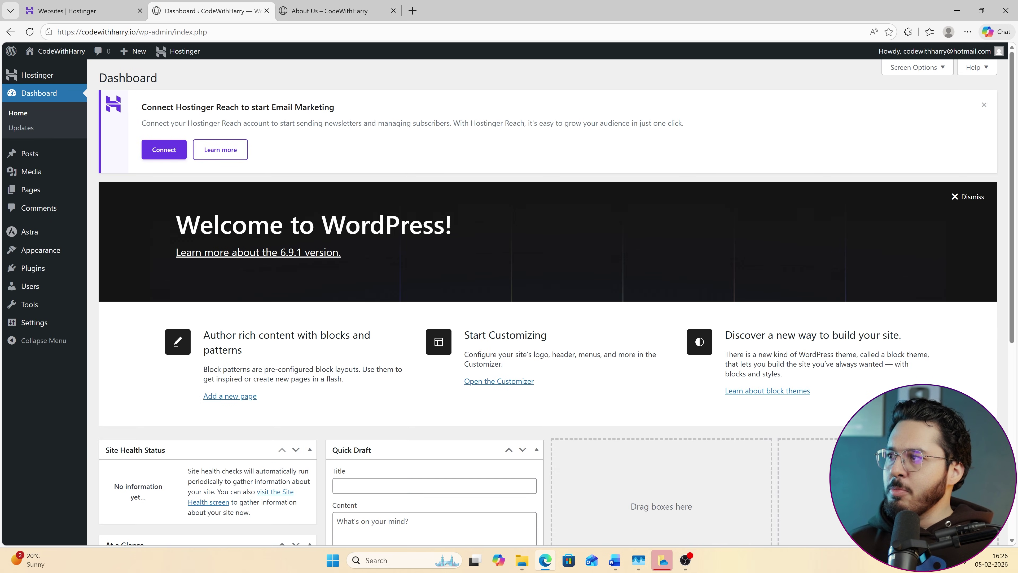
{"action": "left_click_drag", "start_coordinate": [176, 224], "coordinate": [481, 256]}
{"action": "scroll", "coordinate": [480, 257], "scroll_direction": "down", "scroll_amount": 3}
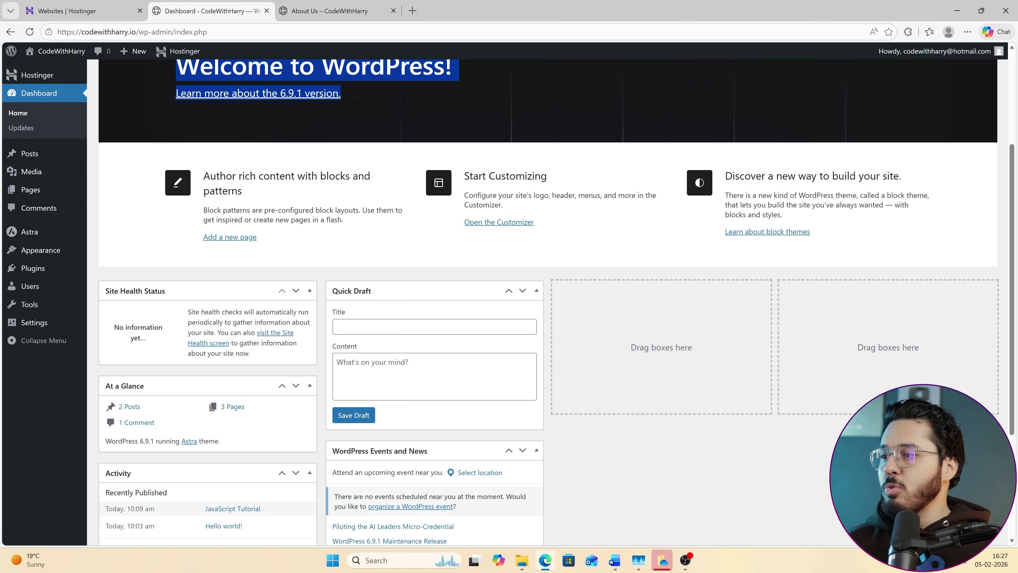
{"action": "scroll", "coordinate": [539, 397], "scroll_direction": "up", "scroll_amount": 3}
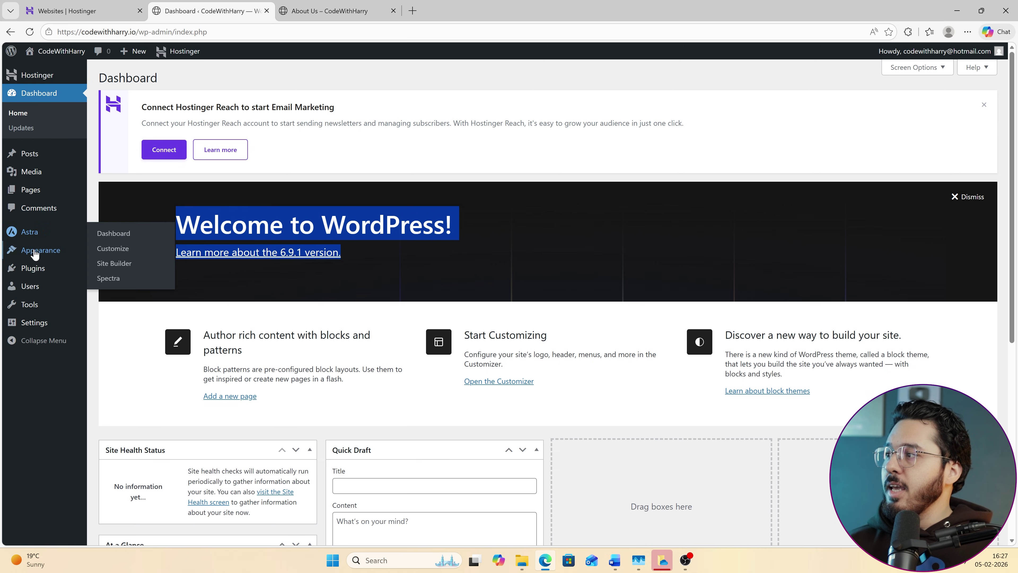
Browse the Hostinger plugin's Onboarding, Tools, Email Marketing and AI Content Creator pages.
{"action": "mouse_move", "coordinate": [32, 271]}
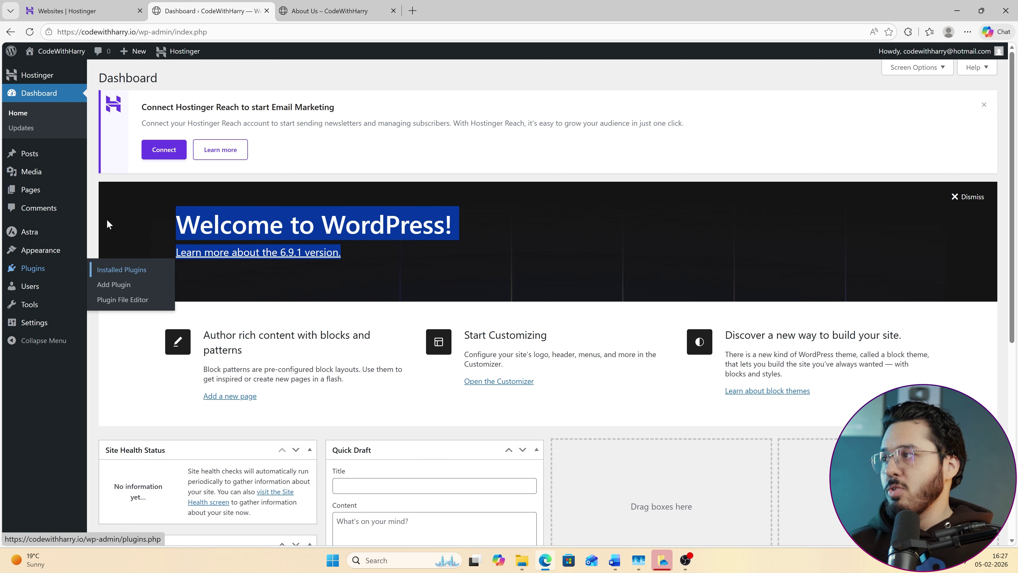
{"action": "mouse_move", "coordinate": [43, 78]}
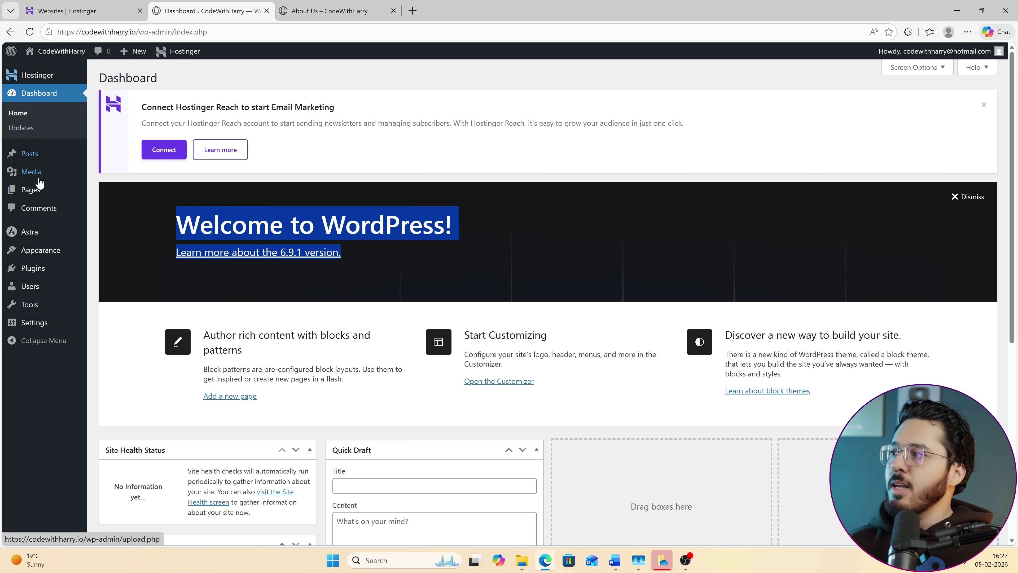
{"action": "left_click", "coordinate": [39, 77]}
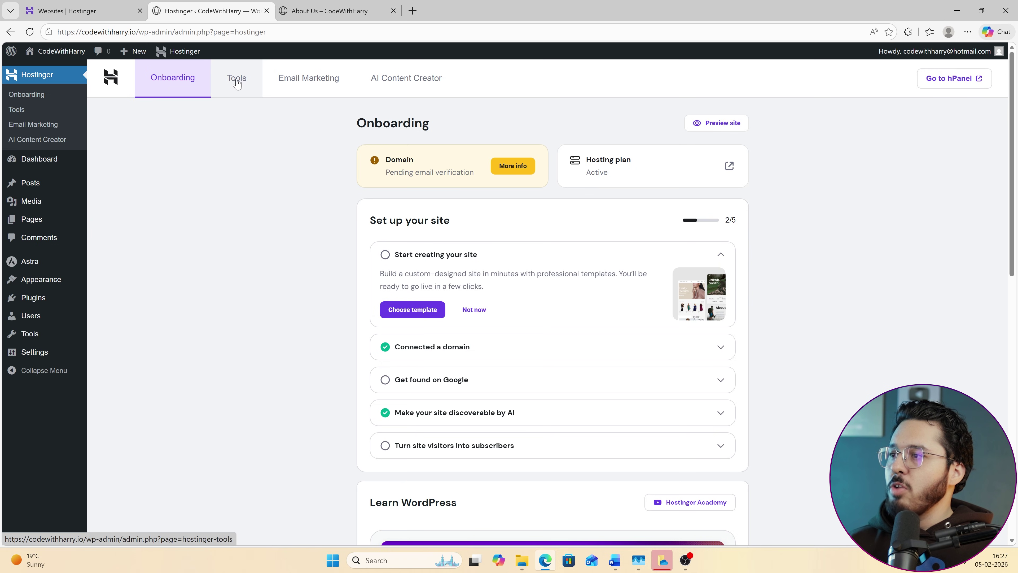
{"action": "left_click", "coordinate": [237, 82]}
{"action": "left_click", "coordinate": [314, 80]}
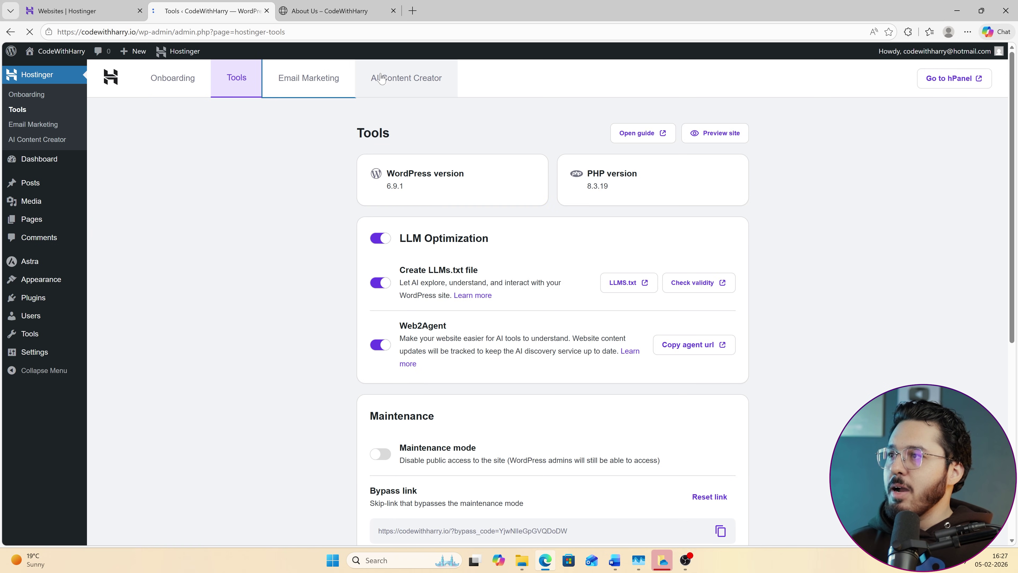
{"action": "left_click", "coordinate": [410, 78]}
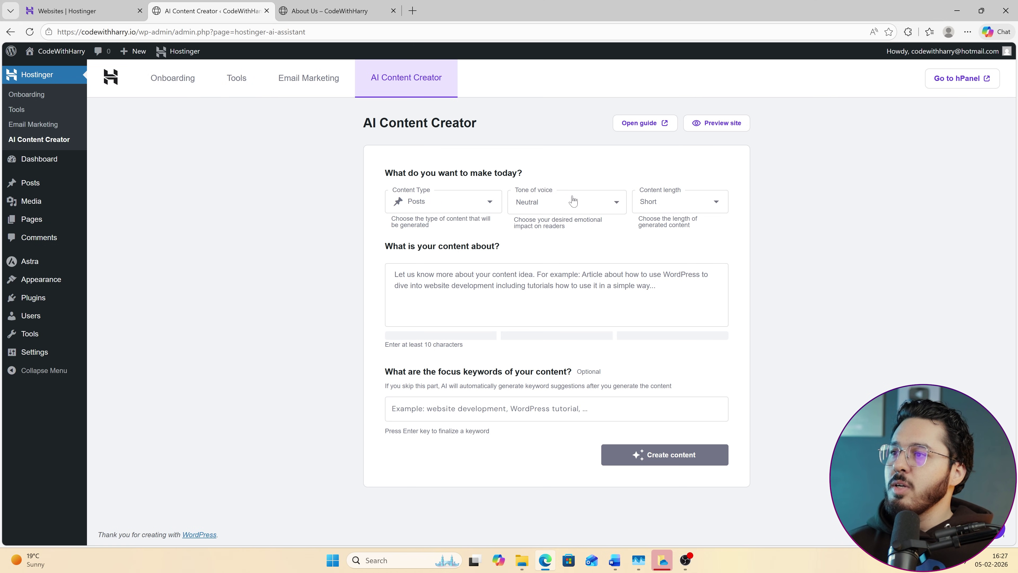
{"action": "left_click", "coordinate": [395, 275]}
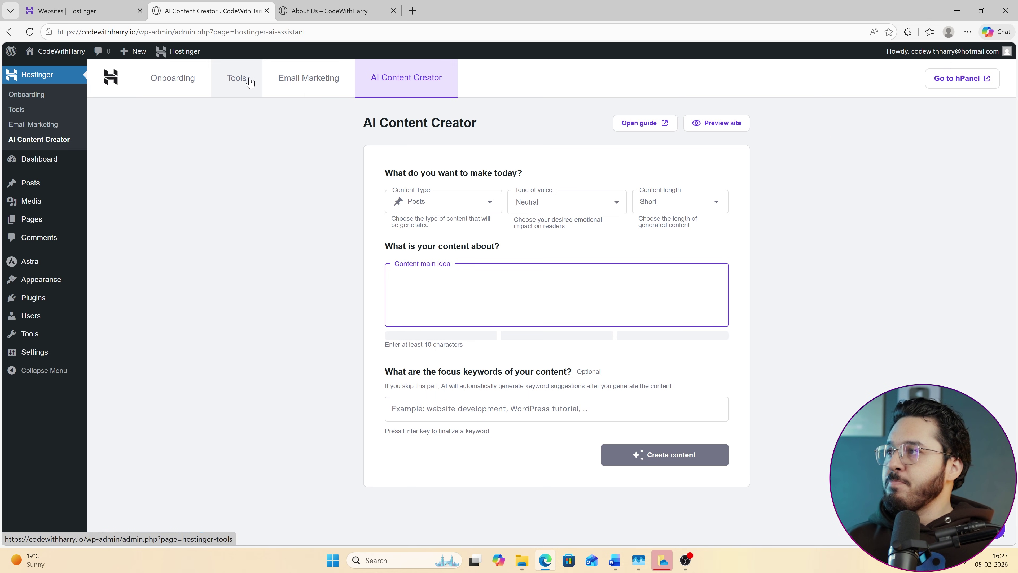
Return to the Hostinger Tools page and look over its optimization, maintenance and security options.
{"action": "left_click", "coordinate": [241, 85]}
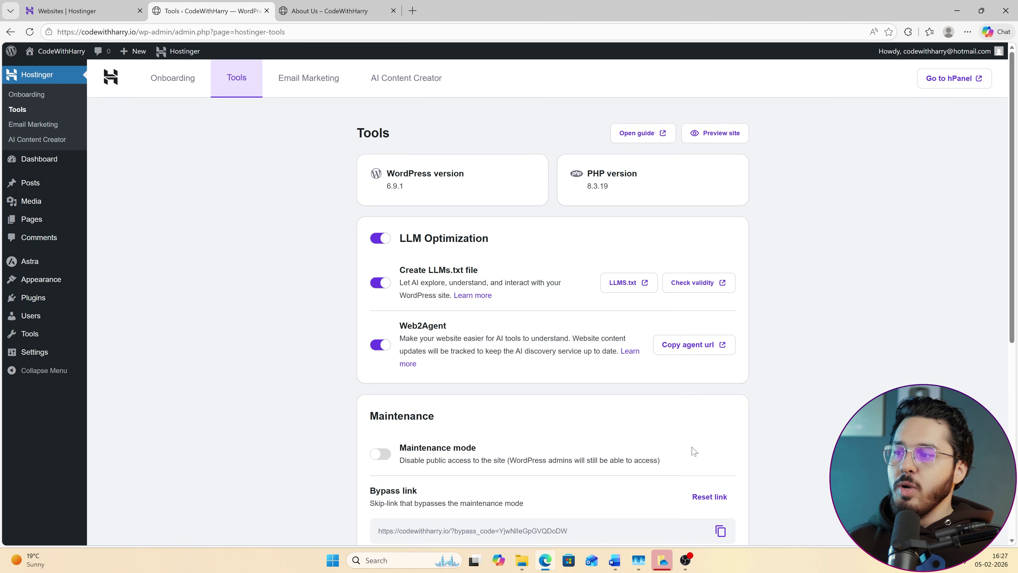
{"action": "scroll", "coordinate": [693, 451], "scroll_direction": "down", "scroll_amount": 8}
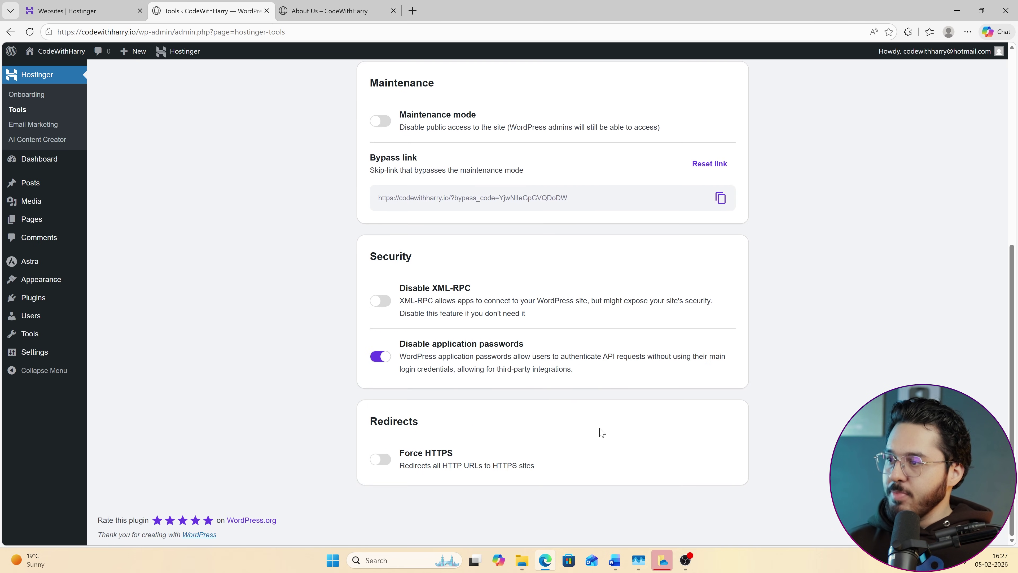
{"action": "scroll", "coordinate": [603, 436], "scroll_direction": "up", "scroll_amount": 8}
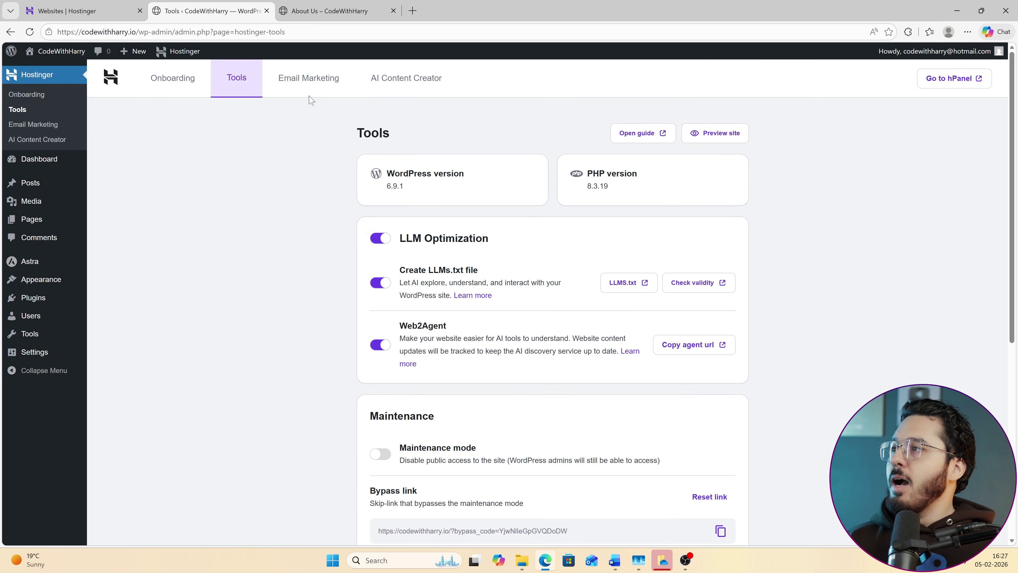
From Hostinger Onboarding choose a template and scroll the Starter Templates, e.g. Dental Clinic, Creative Blog.
{"action": "left_click", "coordinate": [189, 93]}
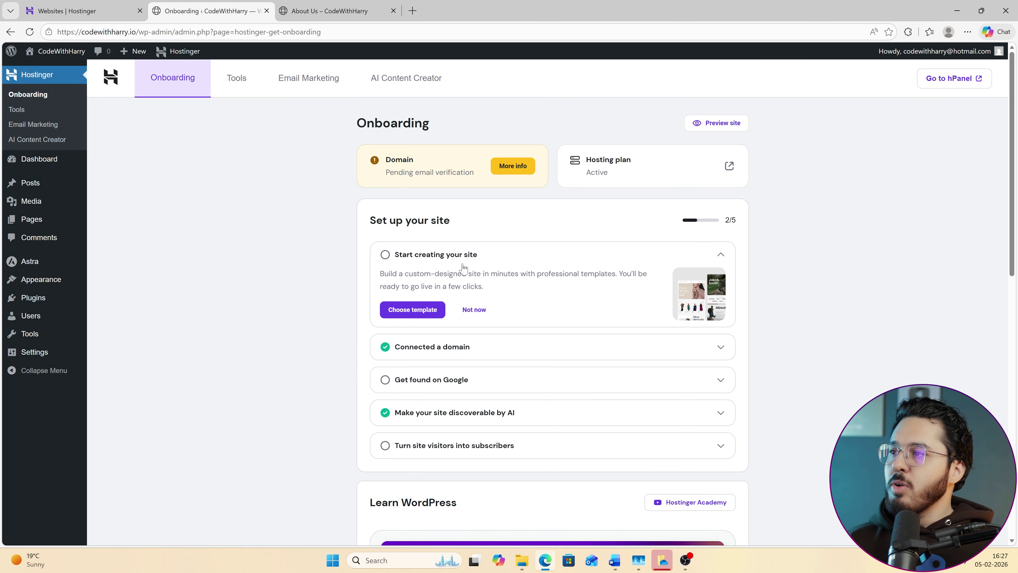
{"action": "left_click", "coordinate": [420, 312]}
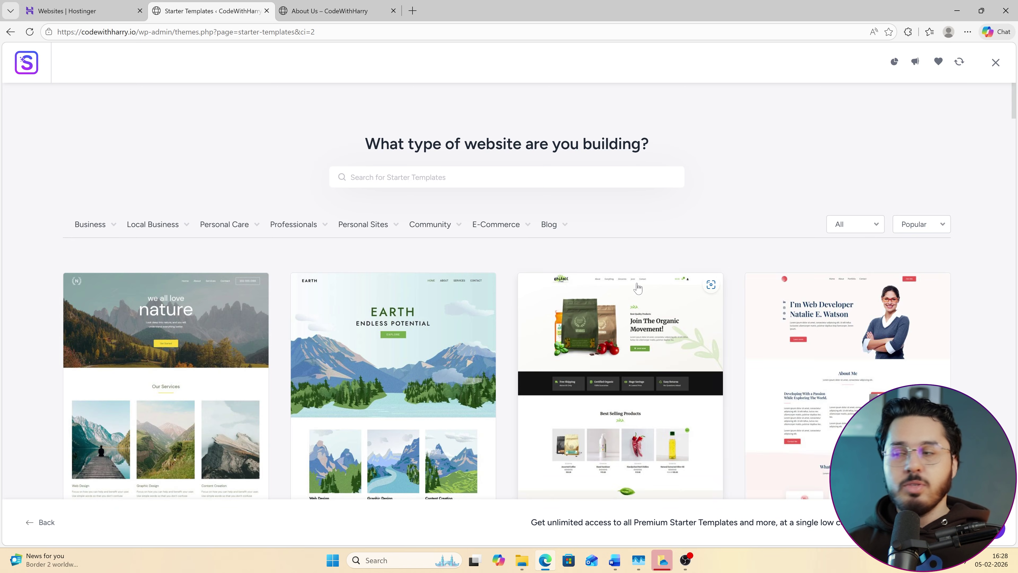
{"action": "mouse_move", "coordinate": [553, 229]}
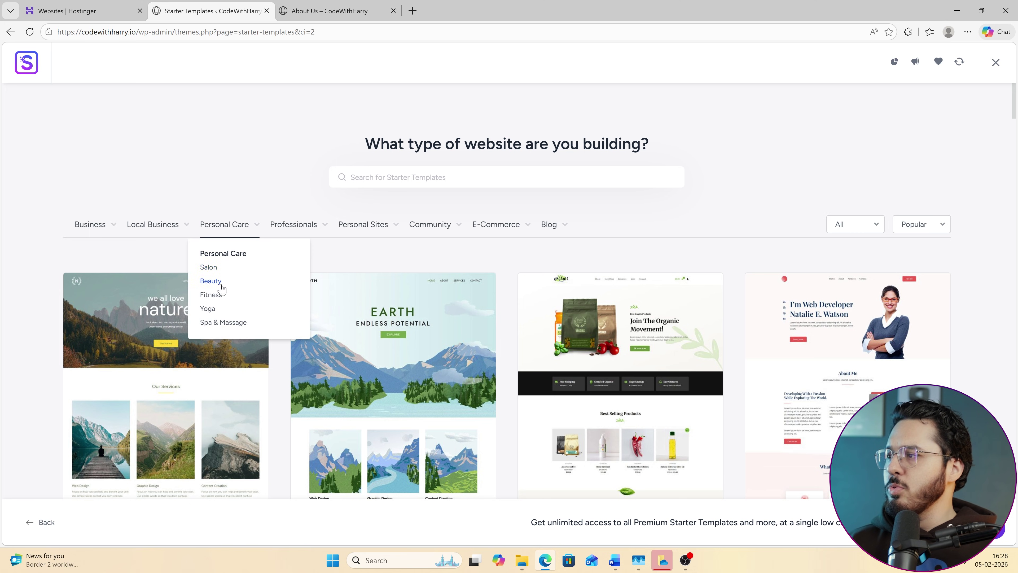
{"action": "scroll", "coordinate": [497, 373], "scroll_direction": "down", "scroll_amount": 6}
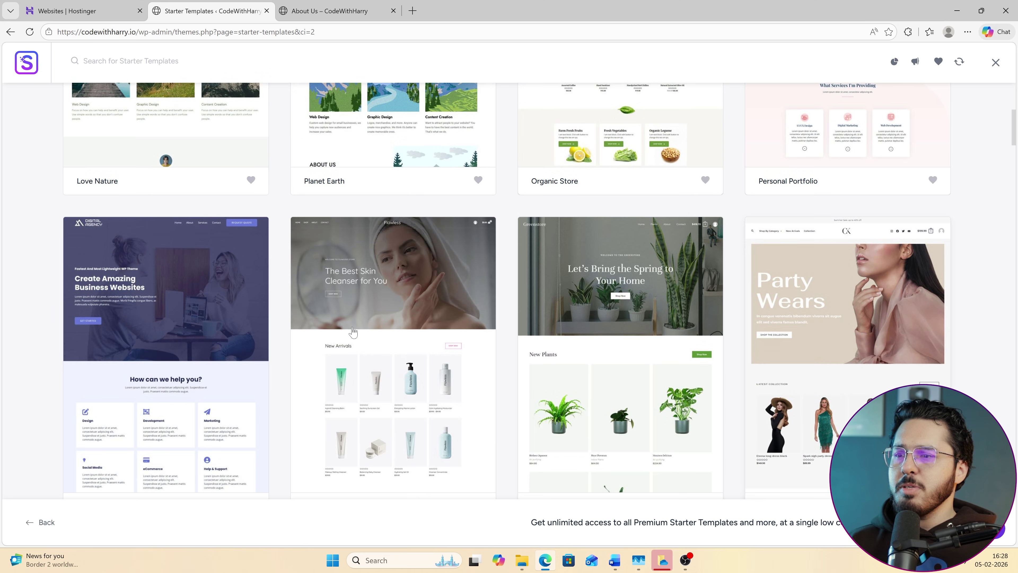
{"action": "scroll", "coordinate": [497, 373], "scroll_direction": "down", "scroll_amount": 10}
{"action": "scroll", "coordinate": [425, 355], "scroll_direction": "down", "scroll_amount": 3}
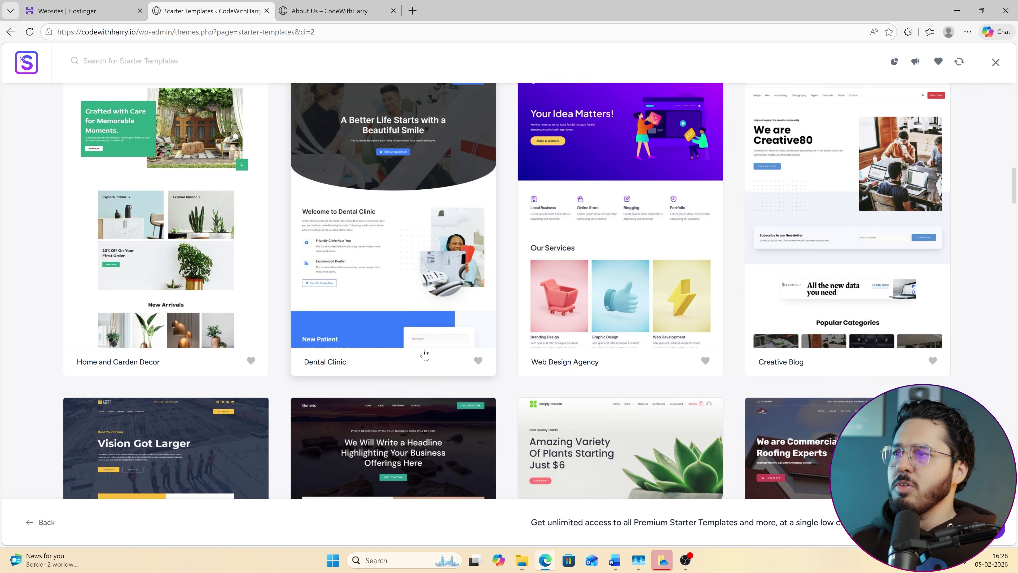
{"action": "scroll", "coordinate": [425, 354], "scroll_direction": "up", "scroll_amount": 2}
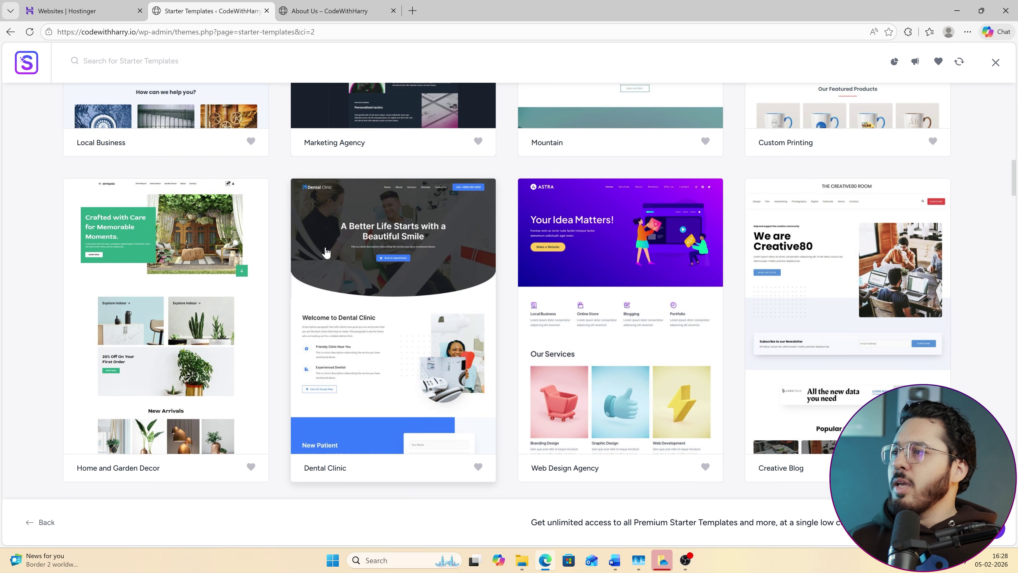
{"action": "scroll", "coordinate": [439, 273], "scroll_direction": "down", "scroll_amount": 4}
{"action": "scroll", "coordinate": [436, 320], "scroll_direction": "down", "scroll_amount": 4}
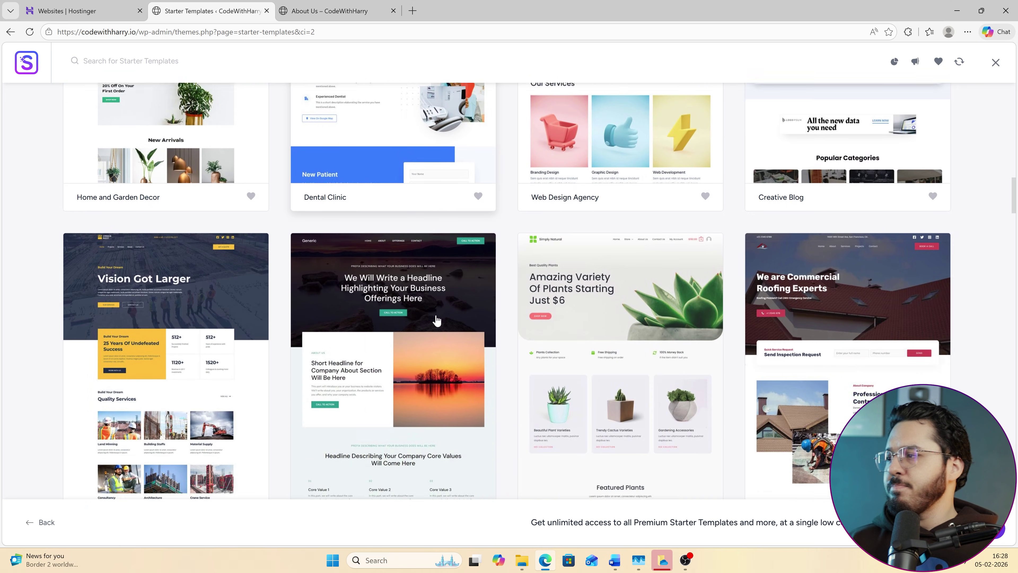
Pick the Generic template, keep default styling and features, enter your first name, and build.
{"action": "left_click", "coordinate": [428, 286]}
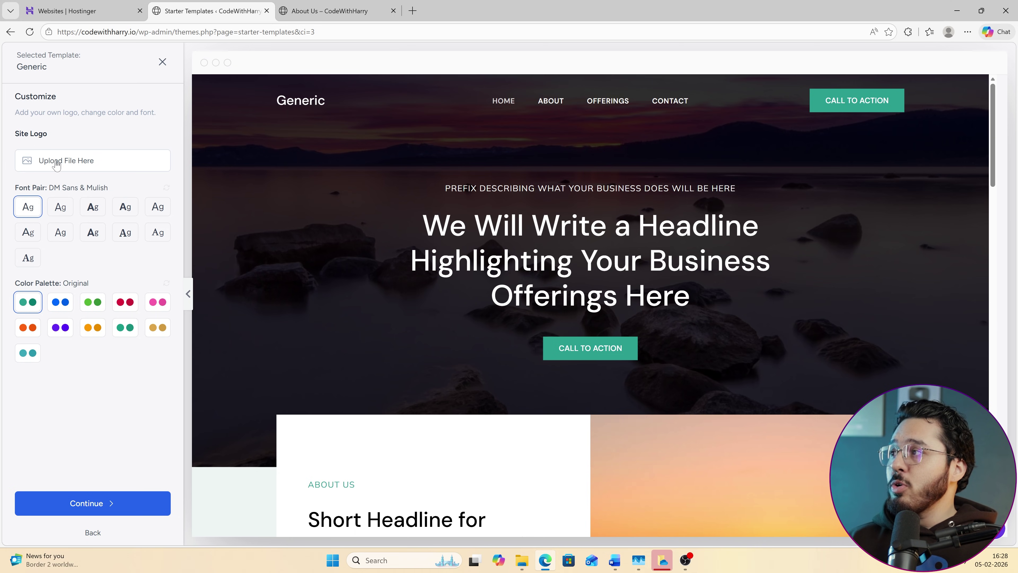
{"action": "left_click", "coordinate": [159, 508]}
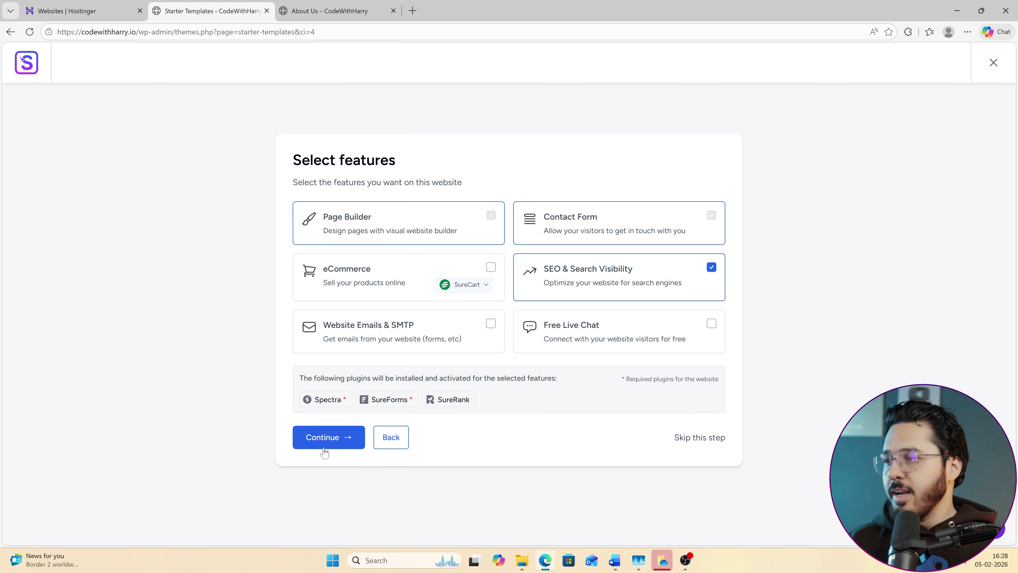
{"action": "left_click", "coordinate": [343, 445]}
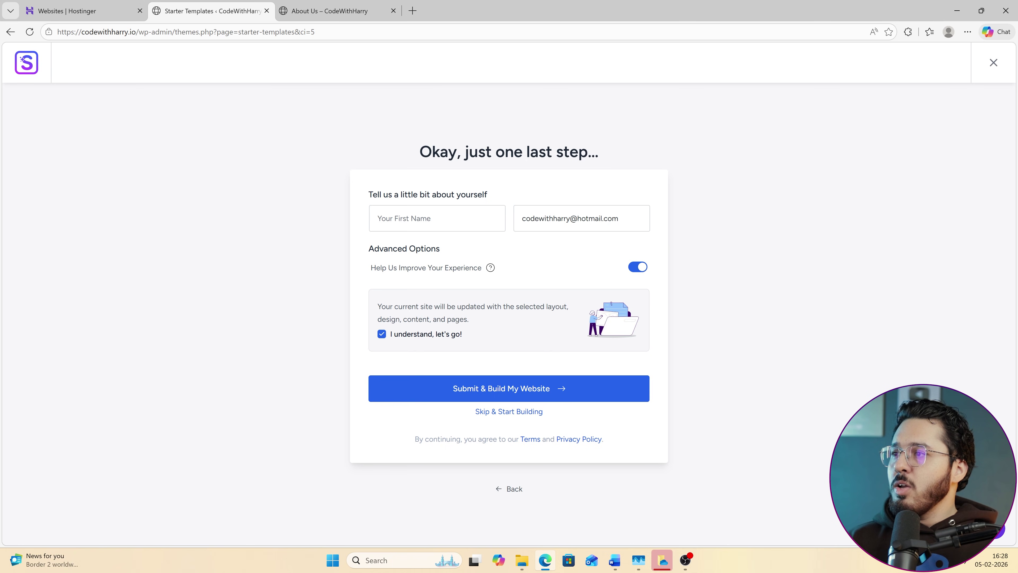
{"action": "left_click", "coordinate": [437, 218]}
{"action": "type", "text": "Harry"}
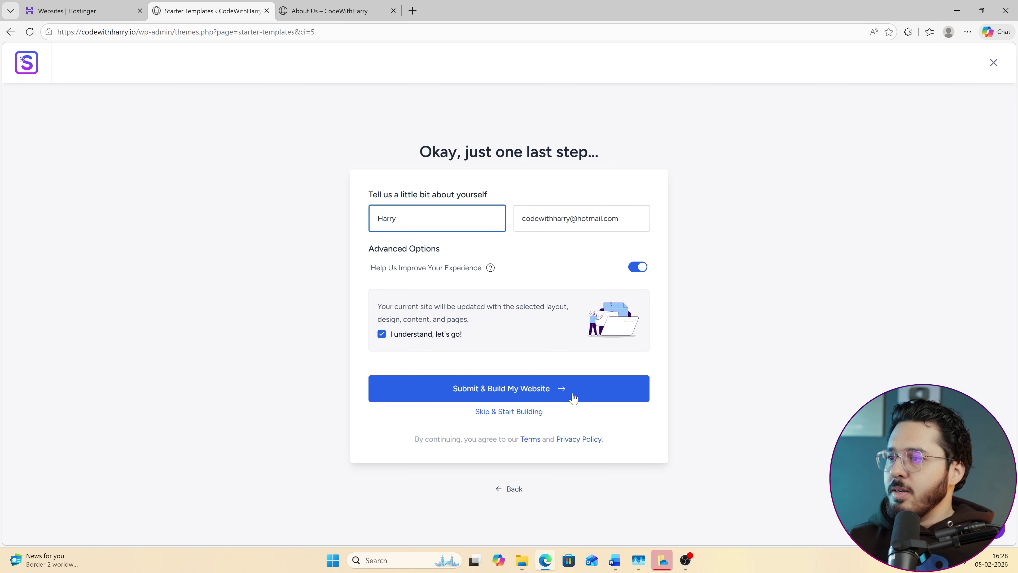
{"action": "left_click", "coordinate": [572, 394]}
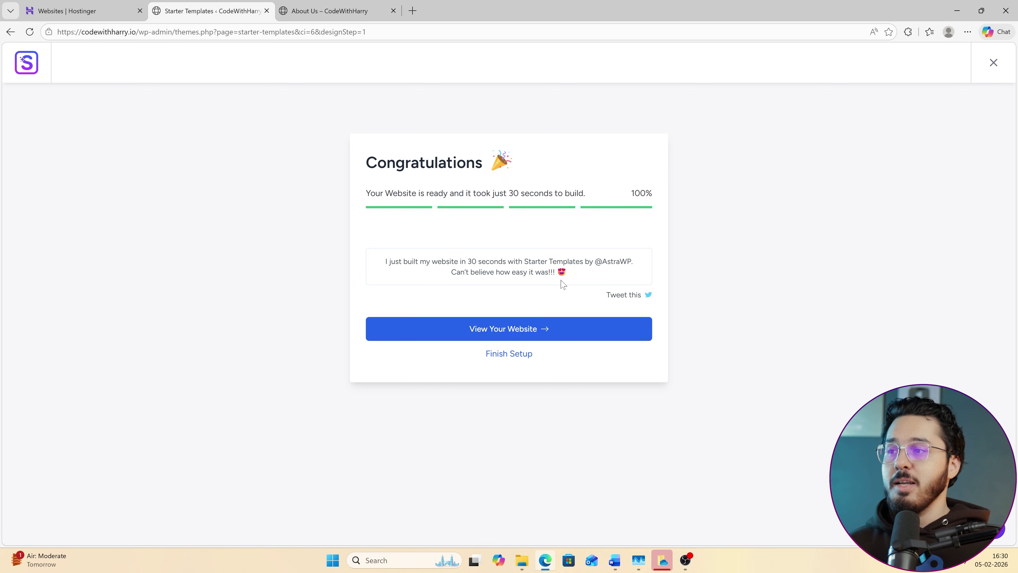
View the new site live, scroll its homepage, open ABOUT, then return to Starter Templates.
{"action": "left_click", "coordinate": [573, 336]}
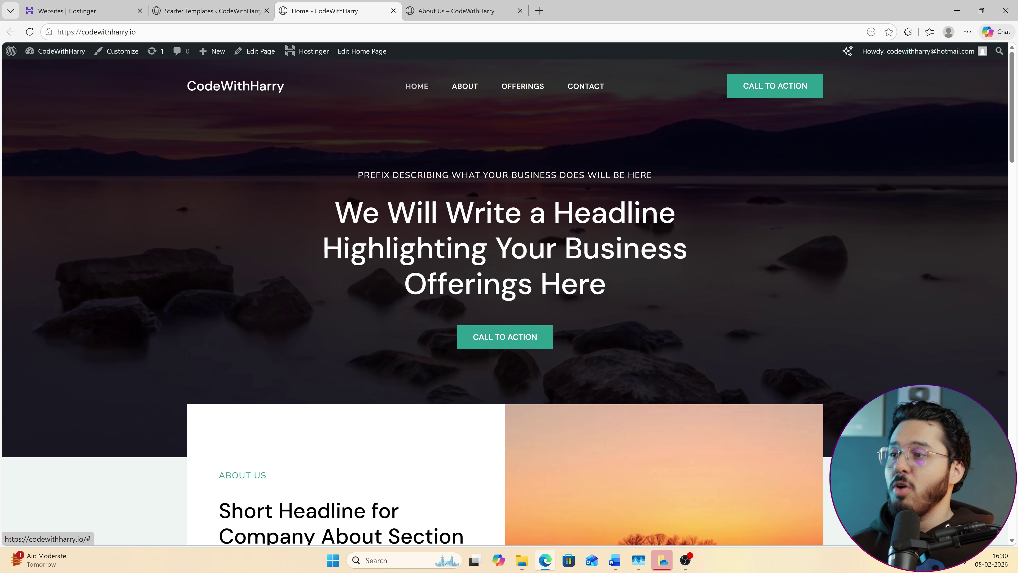
{"action": "scroll", "coordinate": [580, 288], "scroll_direction": "down", "scroll_amount": 20}
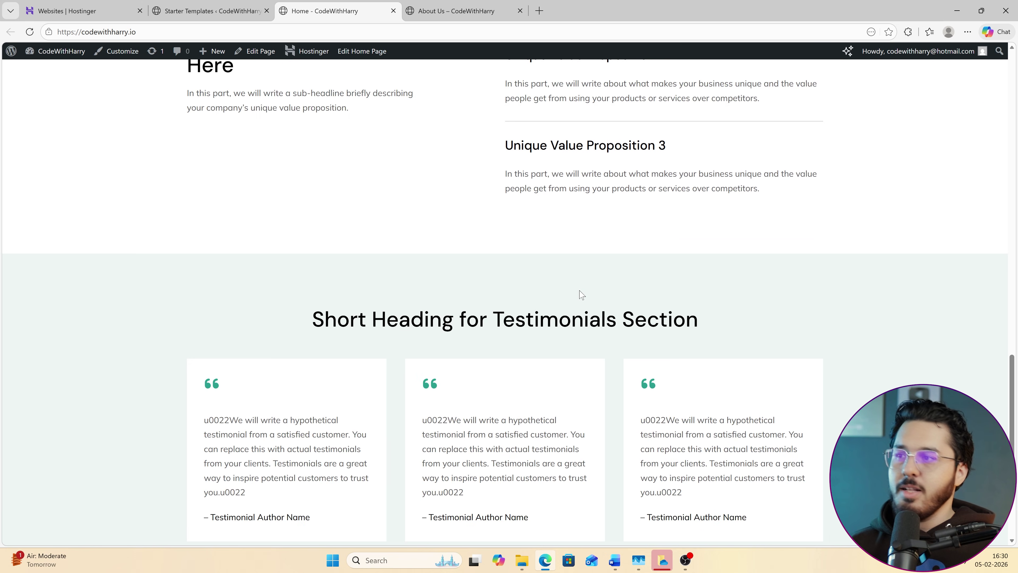
{"action": "scroll", "coordinate": [582, 295], "scroll_direction": "down", "scroll_amount": 5}
{"action": "scroll", "coordinate": [590, 311], "scroll_direction": "up", "scroll_amount": 15}
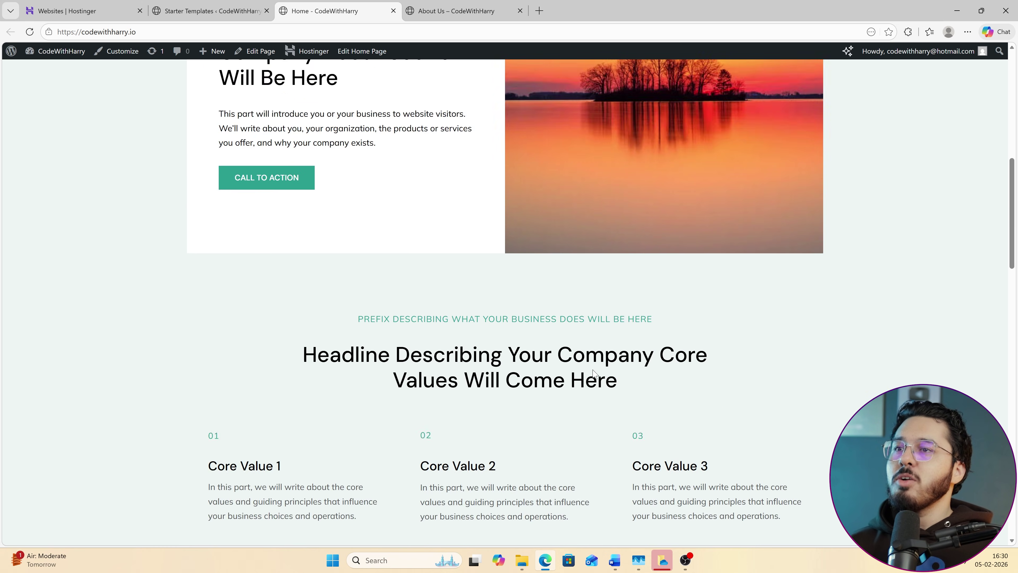
{"action": "scroll", "coordinate": [594, 373], "scroll_direction": "up", "scroll_amount": 8}
{"action": "left_click_drag", "start_coordinate": [493, 212], "coordinate": [561, 284]}
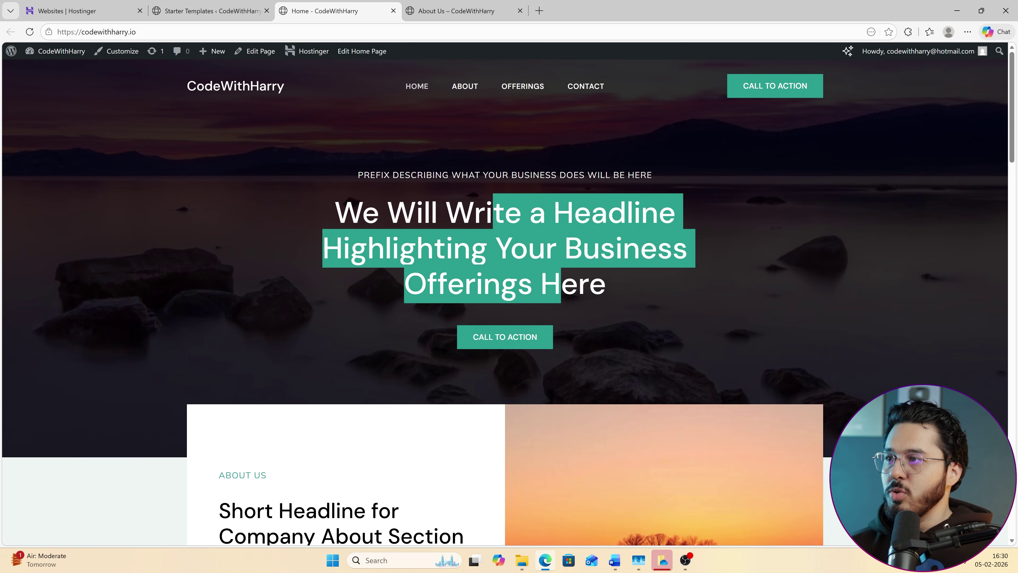
{"action": "left_click", "coordinate": [468, 89]}
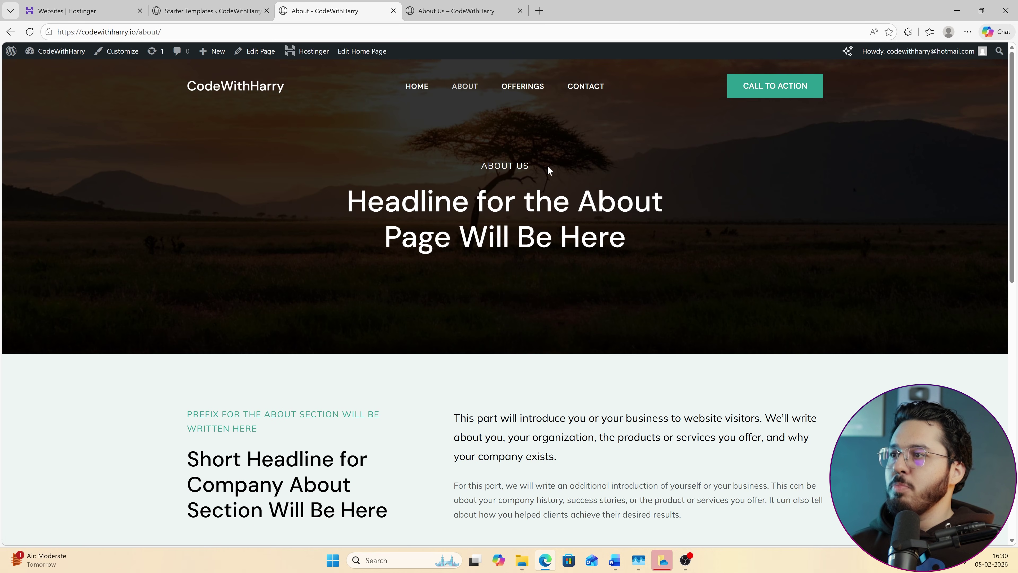
{"action": "left_click", "coordinate": [149, 6]}
Go to the dashboard, dismiss the SureForms popup, and open the About page for editing.
{"action": "left_click", "coordinate": [456, 10]}
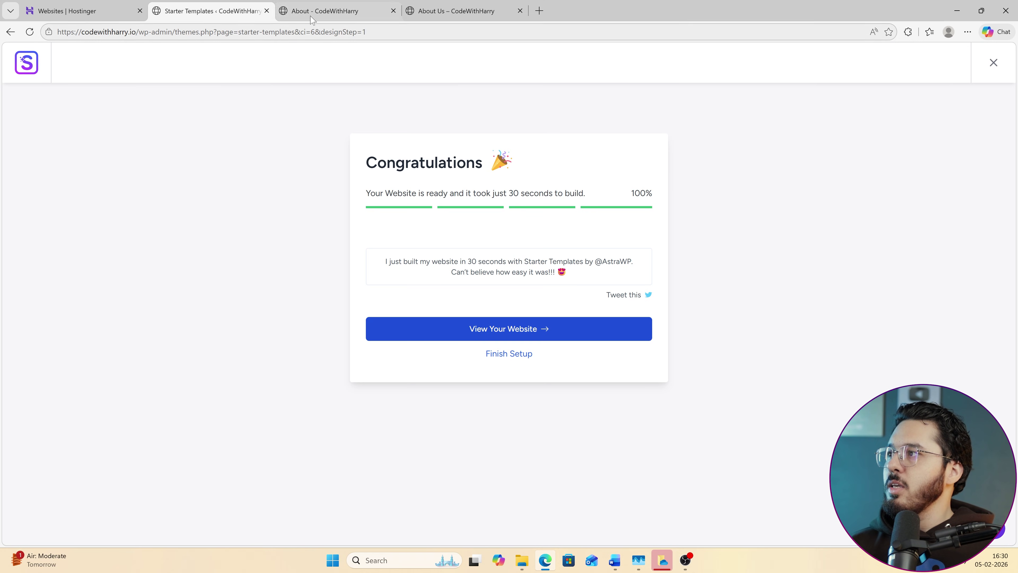
{"action": "left_click", "coordinate": [71, 71]}
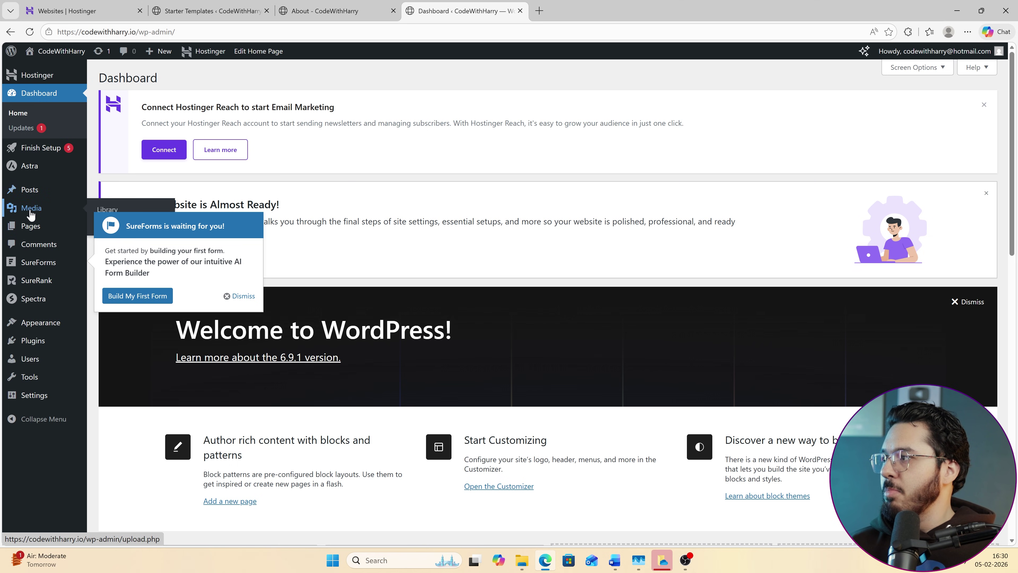
{"action": "left_click", "coordinate": [243, 296]}
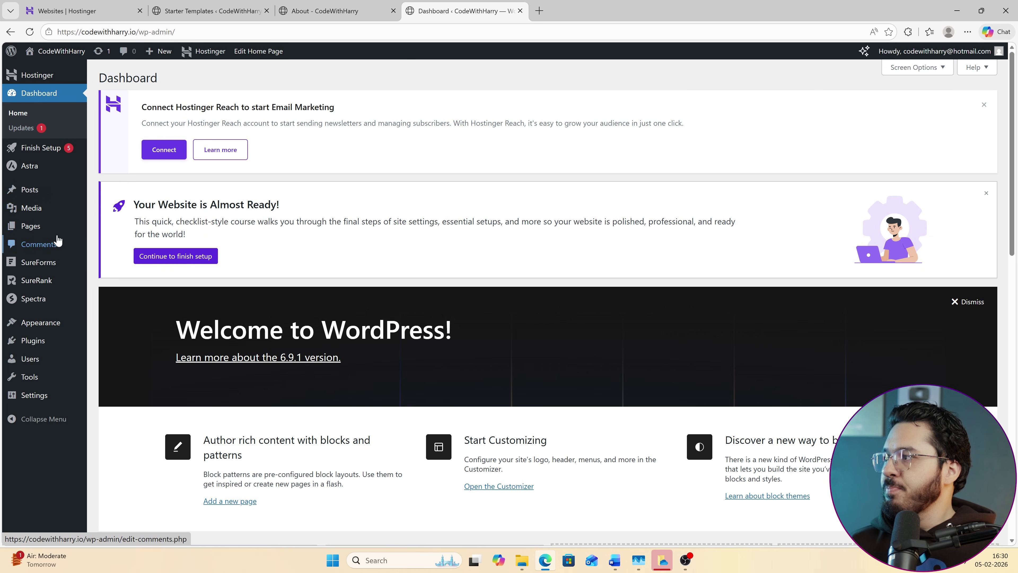
{"action": "mouse_move", "coordinate": [53, 226]}
{"action": "left_click", "coordinate": [143, 233]}
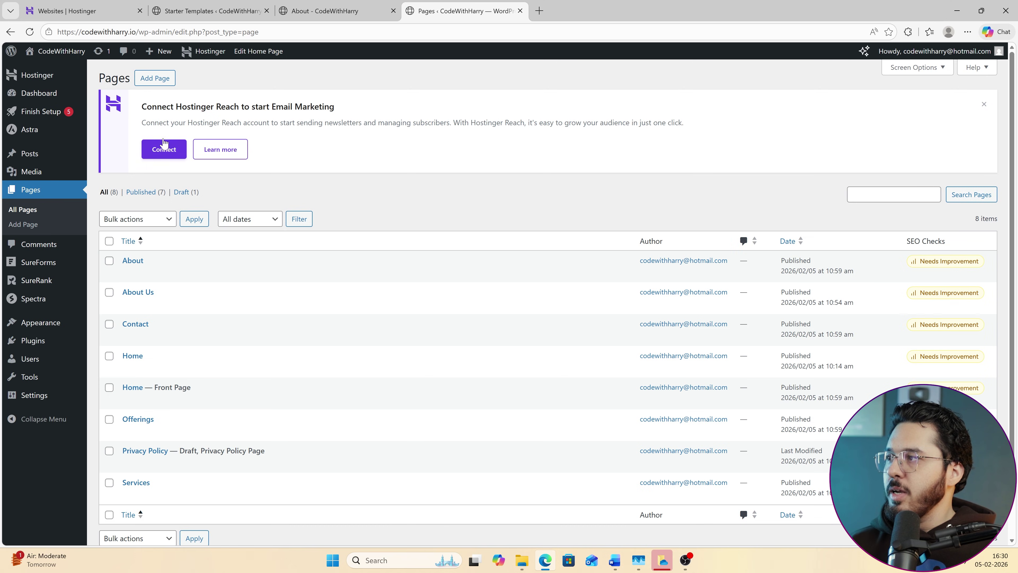
{"action": "left_click", "coordinate": [129, 273]}
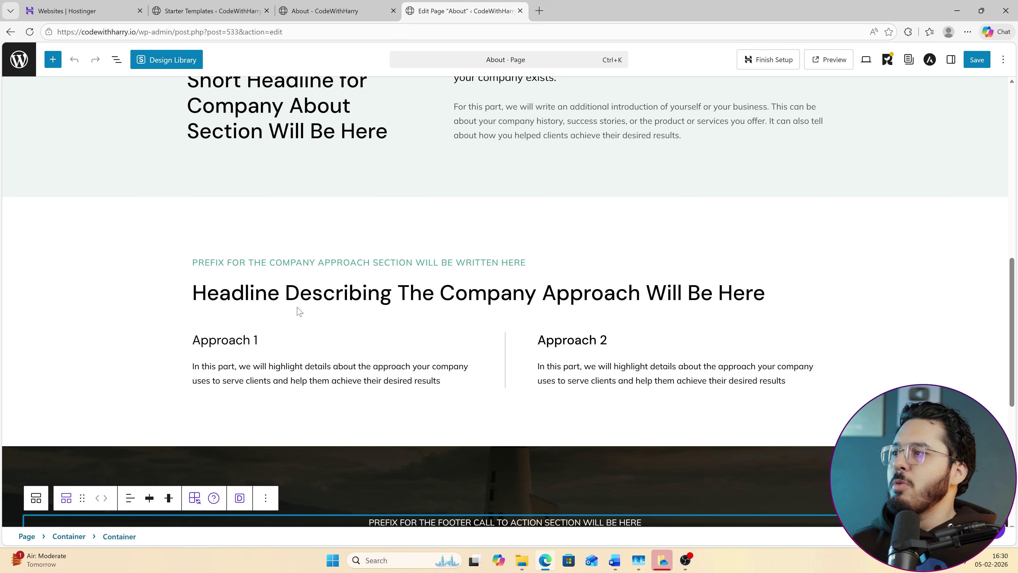
Replace the hero headline text with 'We Teach people code'.
{"action": "left_click", "coordinate": [267, 292]}
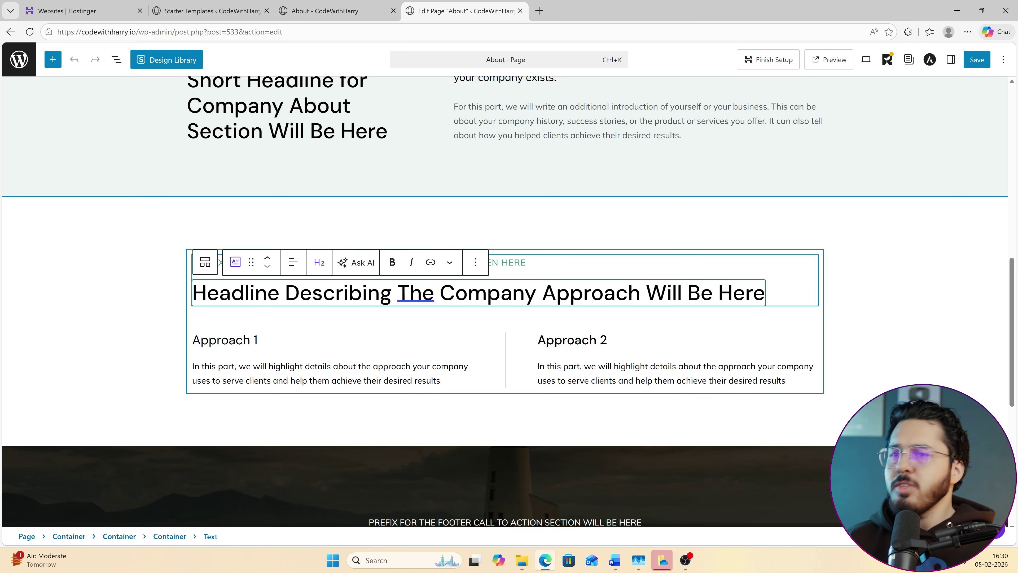
{"action": "scroll", "coordinate": [500, 313], "scroll_direction": "up", "scroll_amount": 10}
{"action": "left_click", "coordinate": [504, 327]}
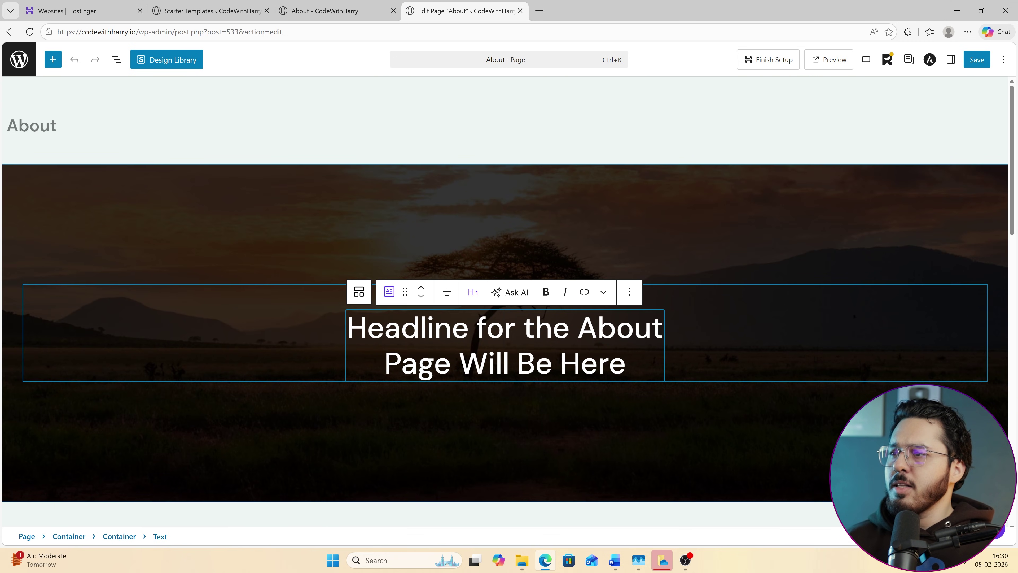
{"action": "key", "text": "ctrl+a"}
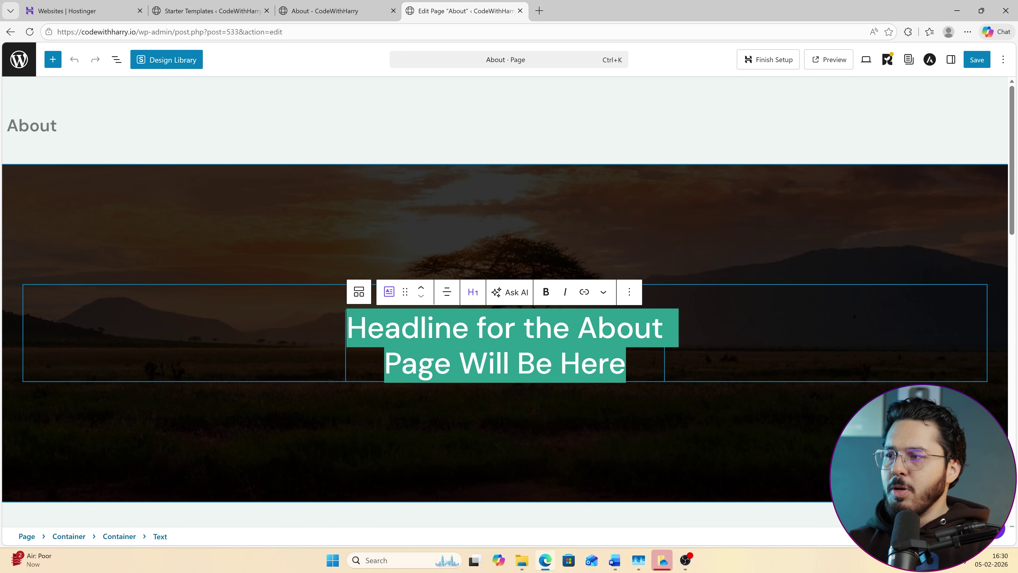
{"action": "type", "text": "We Teach people code"}
Delete the separate 'Join us' paragraph and append '- Join us' to the headline.
{"action": "scroll", "coordinate": [500, 327], "scroll_direction": "down", "scroll_amount": 2}
{"action": "left_click", "coordinate": [508, 317]}
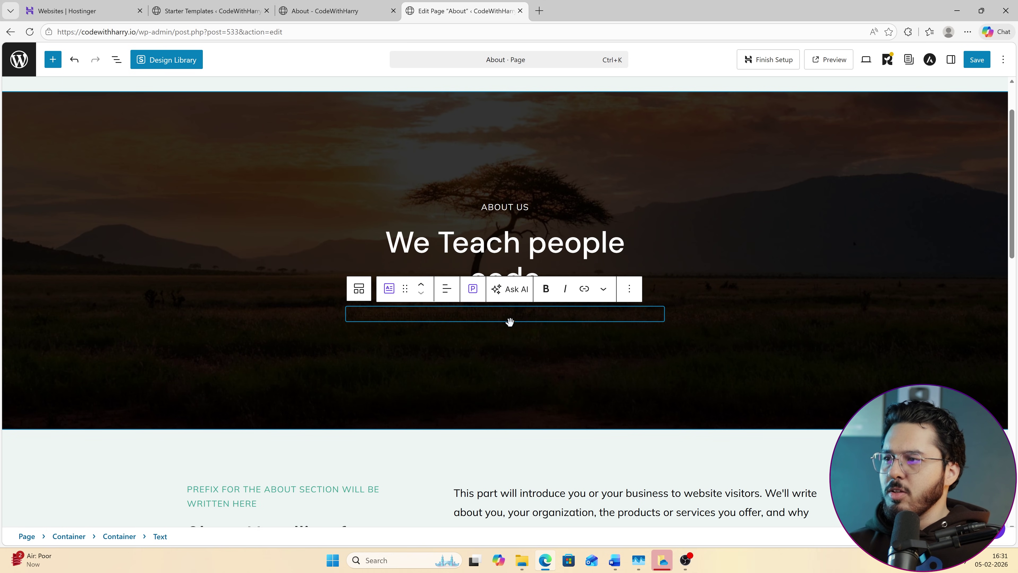
{"action": "type", "text": "In"}
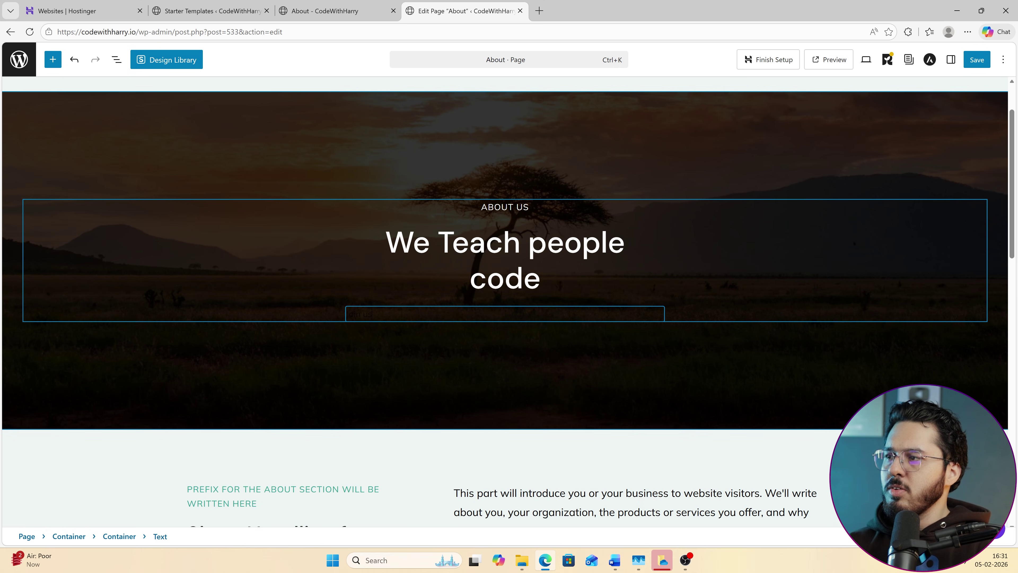
{"action": "key", "text": "ctrl+a"}
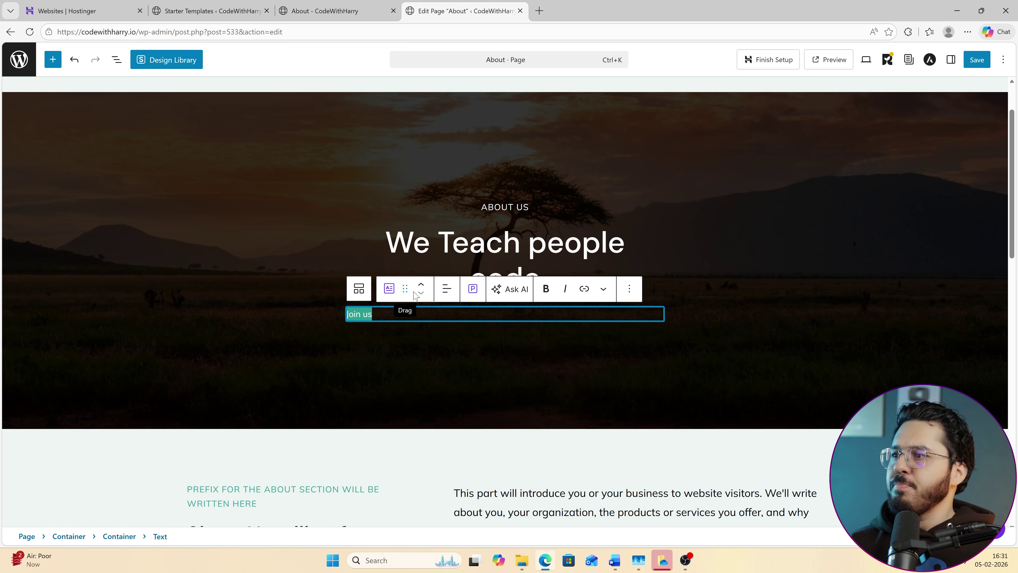
{"action": "key", "text": "BackSpace"}
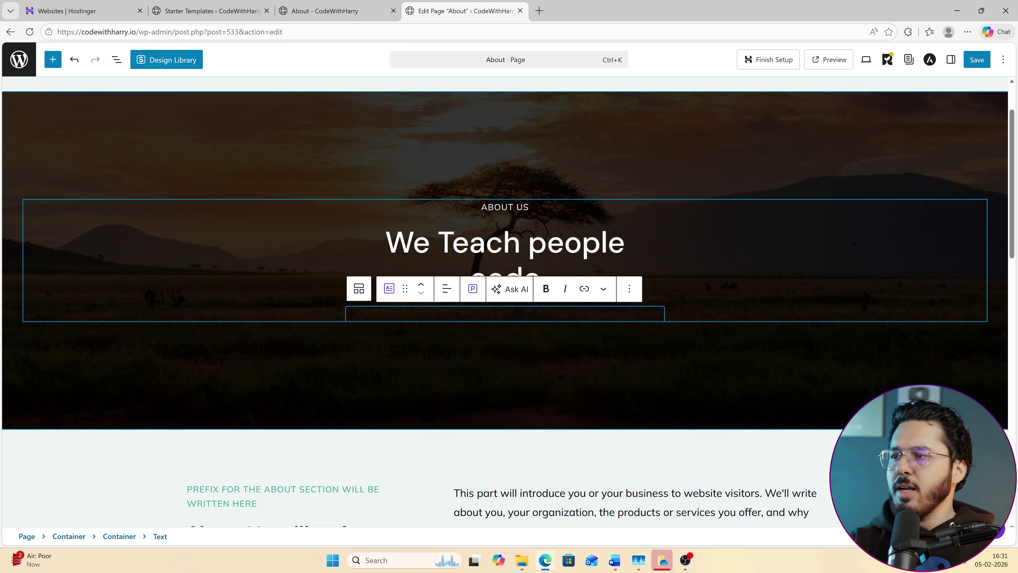
{"action": "key", "text": "BackSpace"}
{"action": "type", "text": "\\"}
{"action": "key", "text": "BackSpace"}
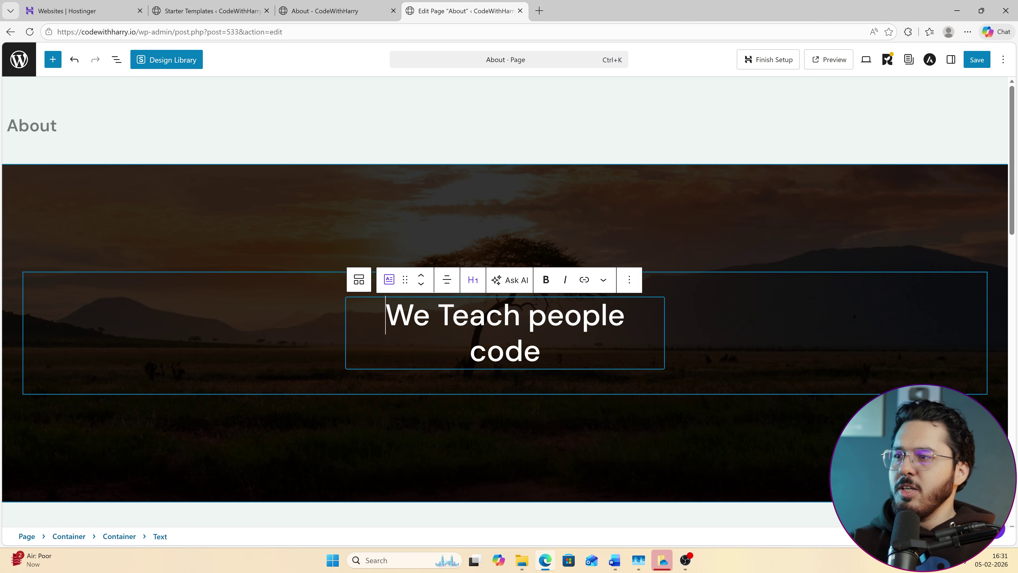
{"action": "type", "text": "- Join us"}
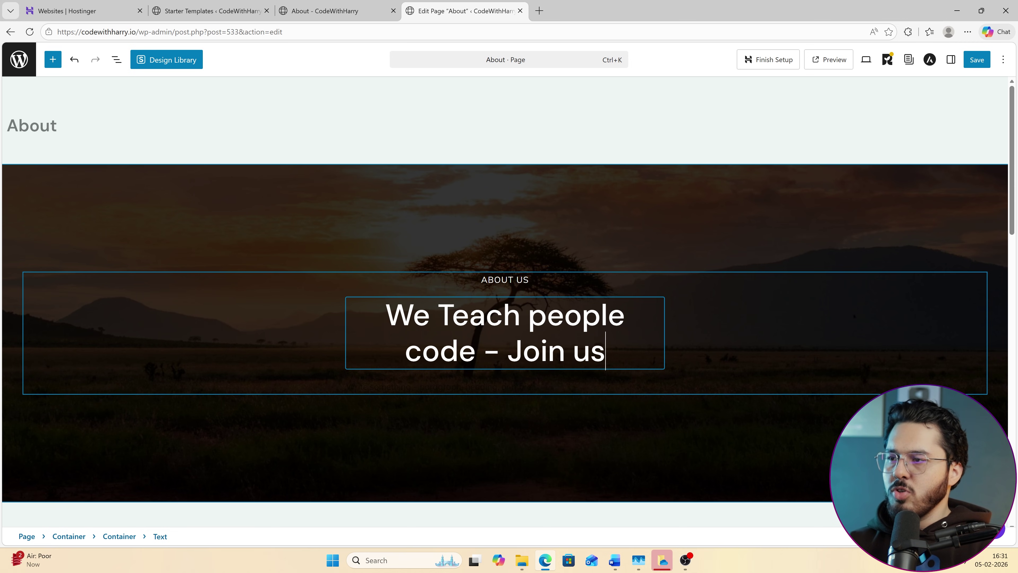
Save the About page and reload the live About tab to see the new heading.
{"action": "left_click", "coordinate": [975, 60]}
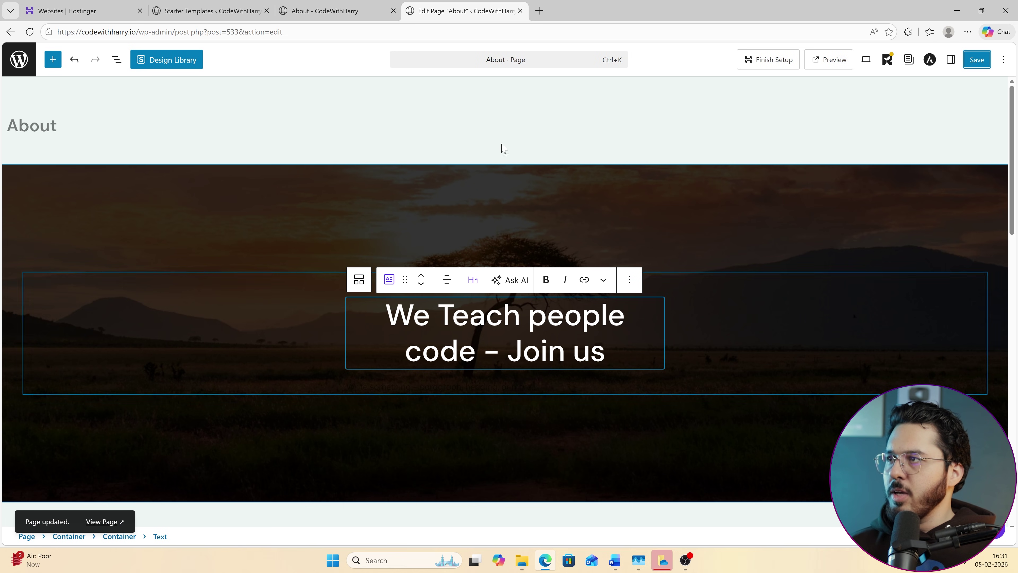
{"action": "left_click", "coordinate": [346, 5]}
{"action": "key", "text": "F5"}
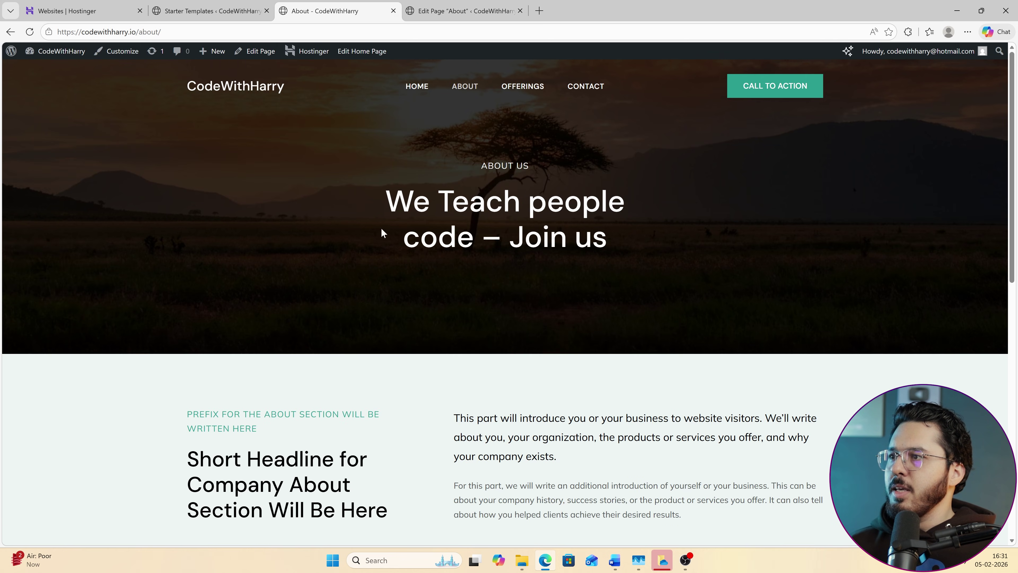
Review the live About page, then open and scroll through the site's Home page.
{"action": "left_click_drag", "start_coordinate": [384, 202], "coordinate": [575, 239]}
{"action": "left_click", "coordinate": [722, 273]}
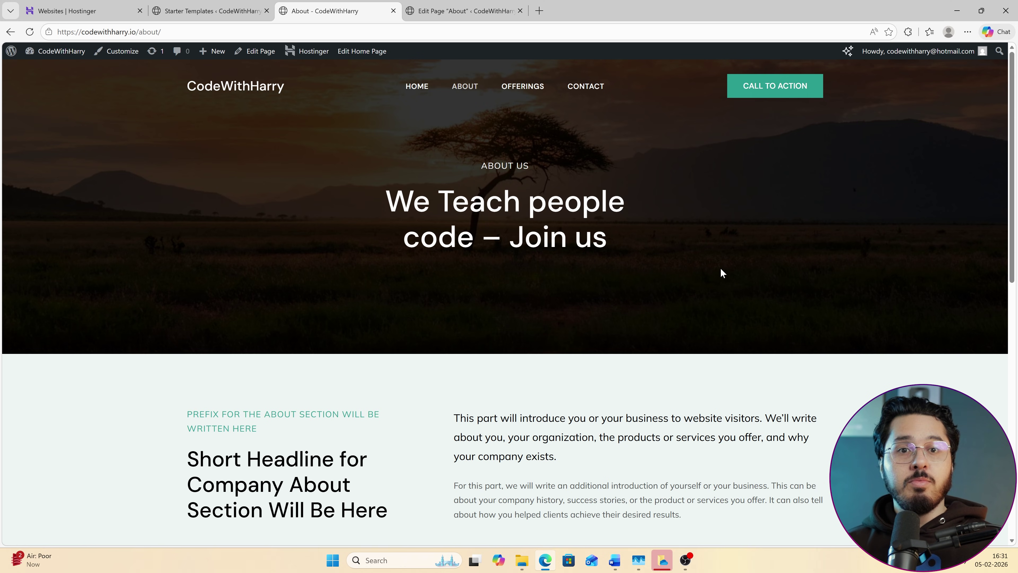
{"action": "left_click", "coordinate": [212, 11]}
{"action": "left_click", "coordinate": [427, 5]}
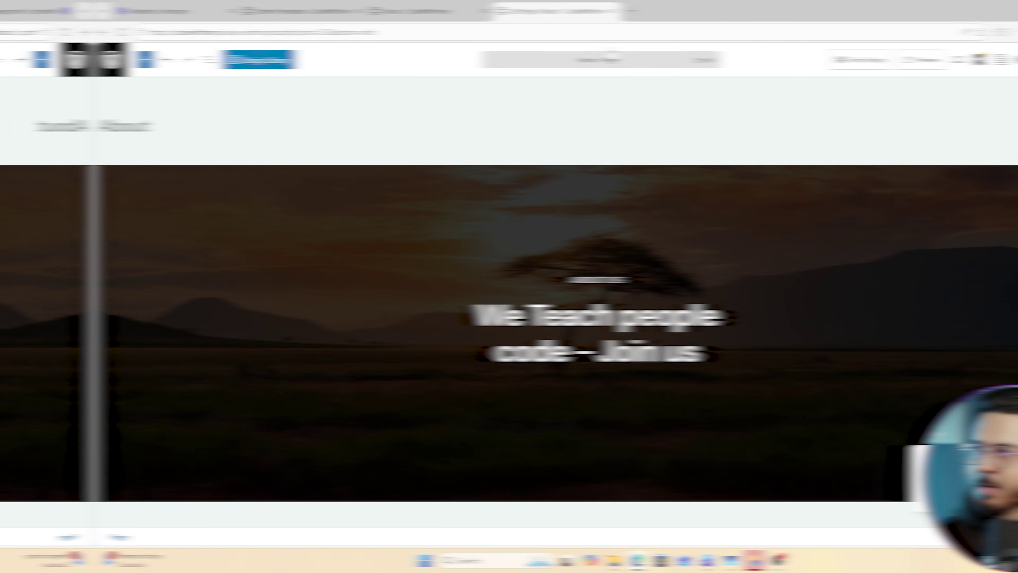
{"action": "left_click", "coordinate": [359, 6]}
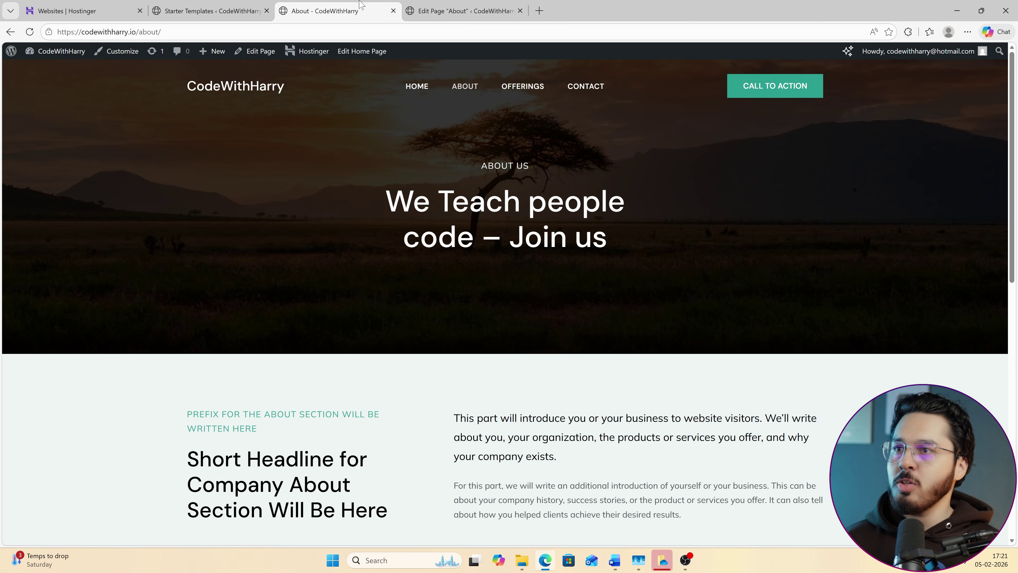
{"action": "left_click", "coordinate": [227, 89]}
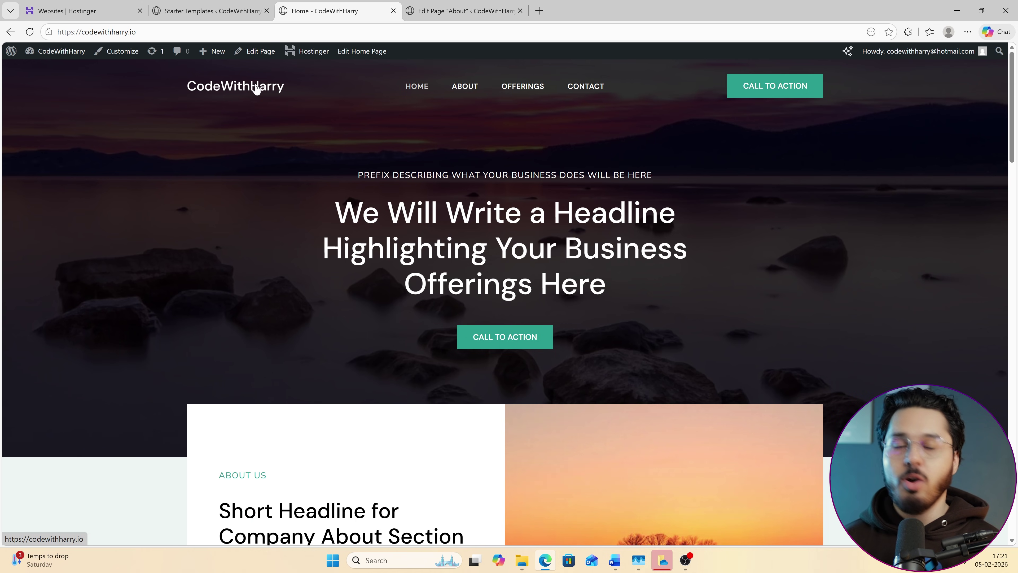
{"action": "scroll", "coordinate": [526, 434], "scroll_direction": "down", "scroll_amount": 4}
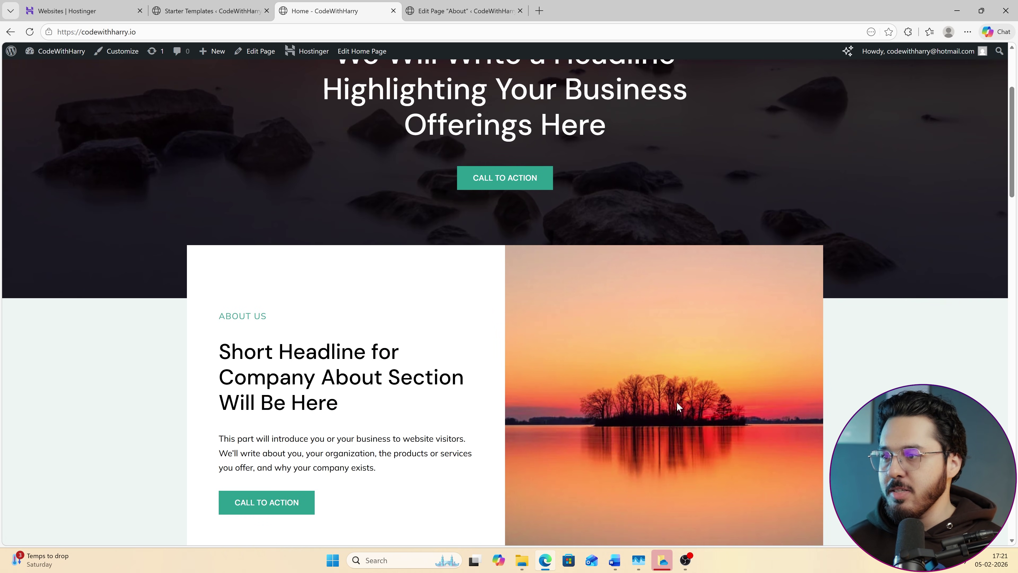
{"action": "scroll", "coordinate": [676, 402], "scroll_direction": "down", "scroll_amount": 4}
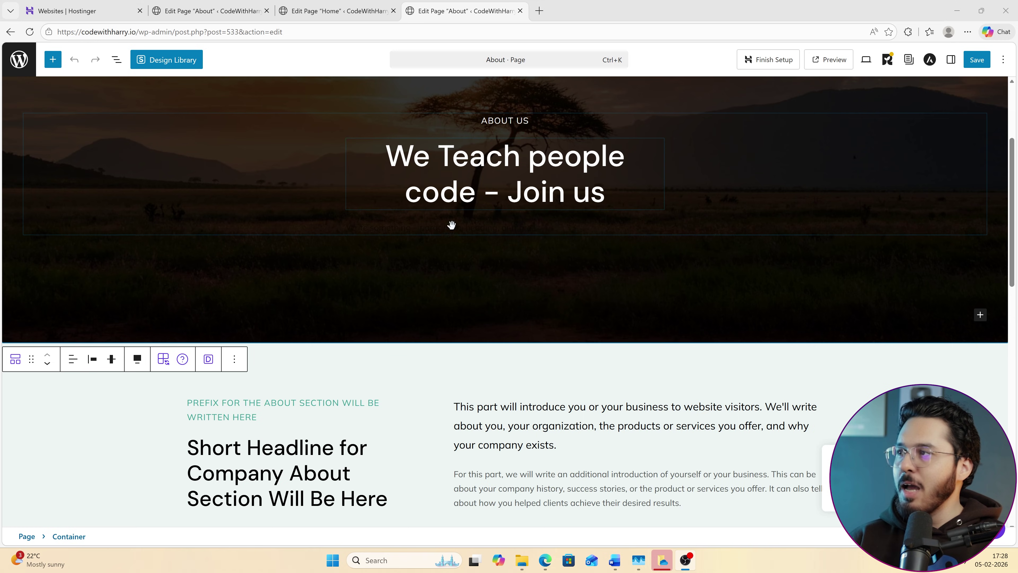
{"action": "scroll", "coordinate": [451, 225], "scroll_direction": "up", "scroll_amount": 4}
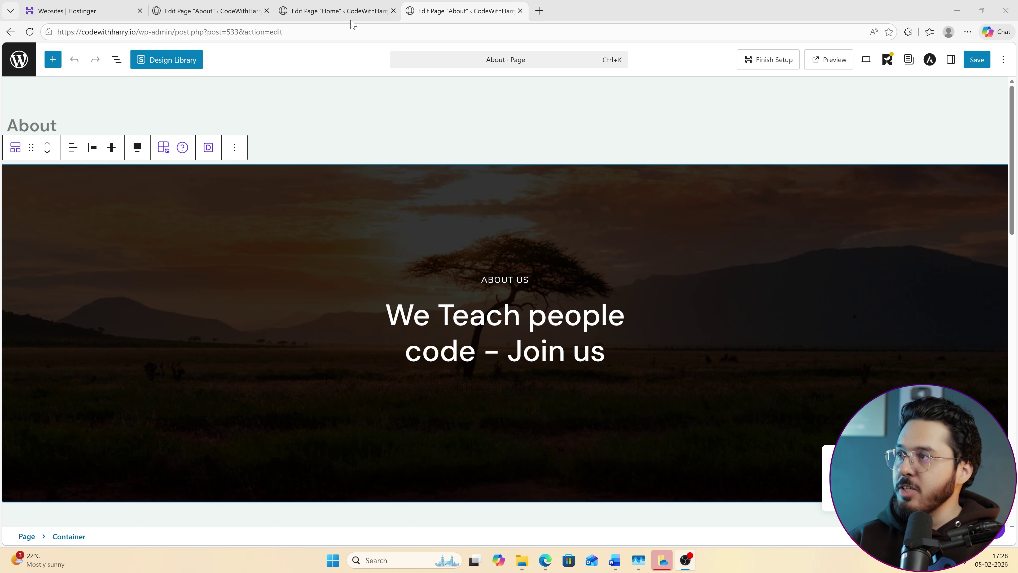
Return to the About page editor and exit it to the Pages list.
{"action": "left_click", "coordinate": [211, 10]}
{"action": "left_click", "coordinate": [323, 7]}
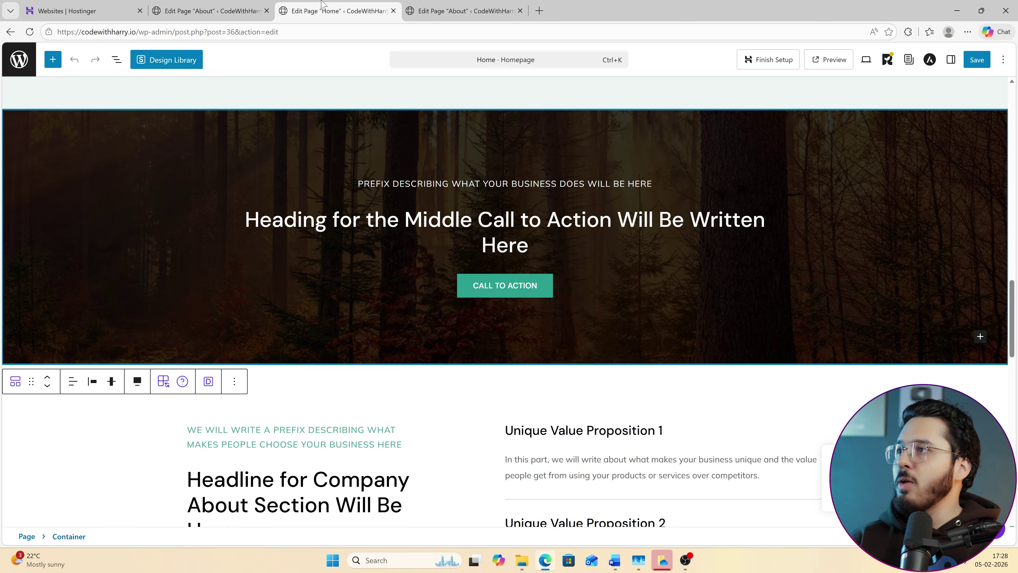
{"action": "left_click", "coordinate": [461, 11]}
{"action": "left_click", "coordinate": [19, 59]}
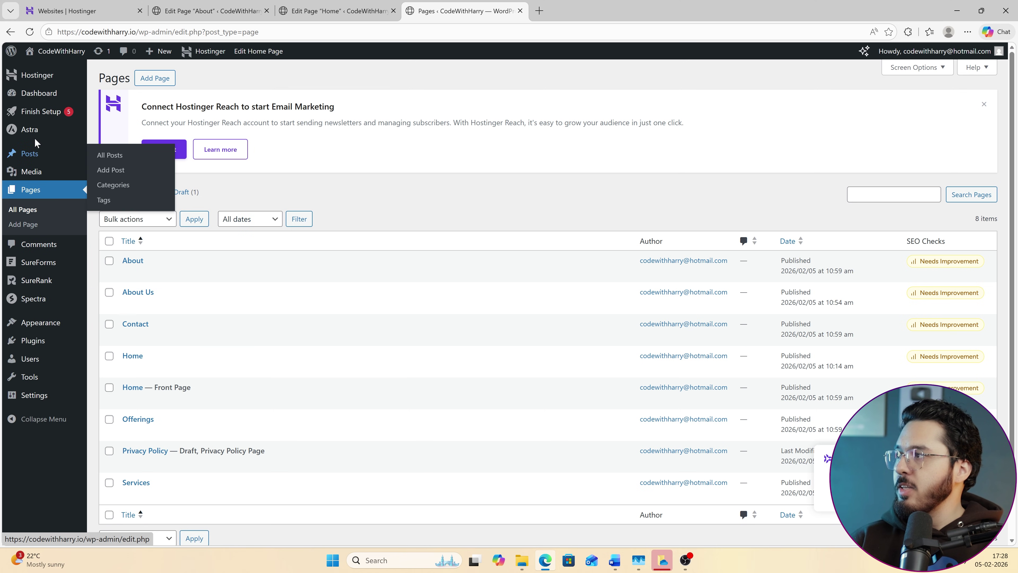
Search plugins for 'elementor', install and activate Elementor Website Builder, and dismiss its notice.
{"action": "left_click", "coordinate": [44, 340]}
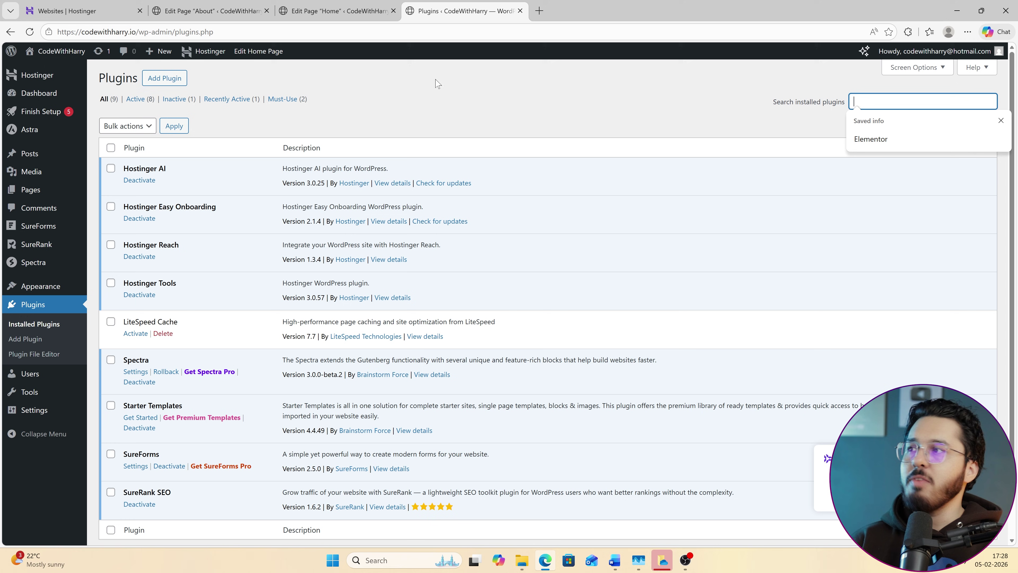
{"action": "left_click", "coordinate": [165, 77]}
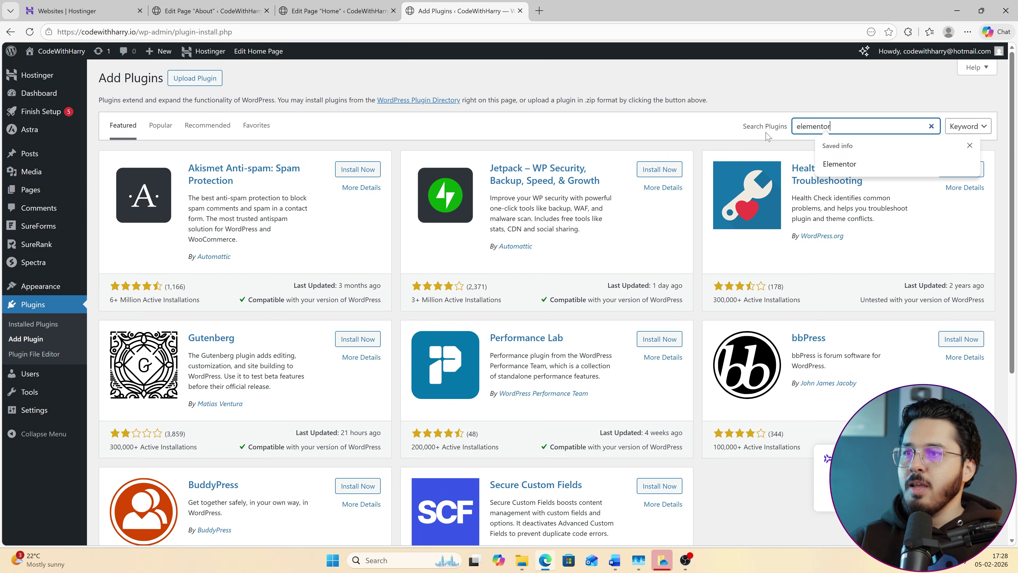
{"action": "left_click", "coordinate": [849, 170]}
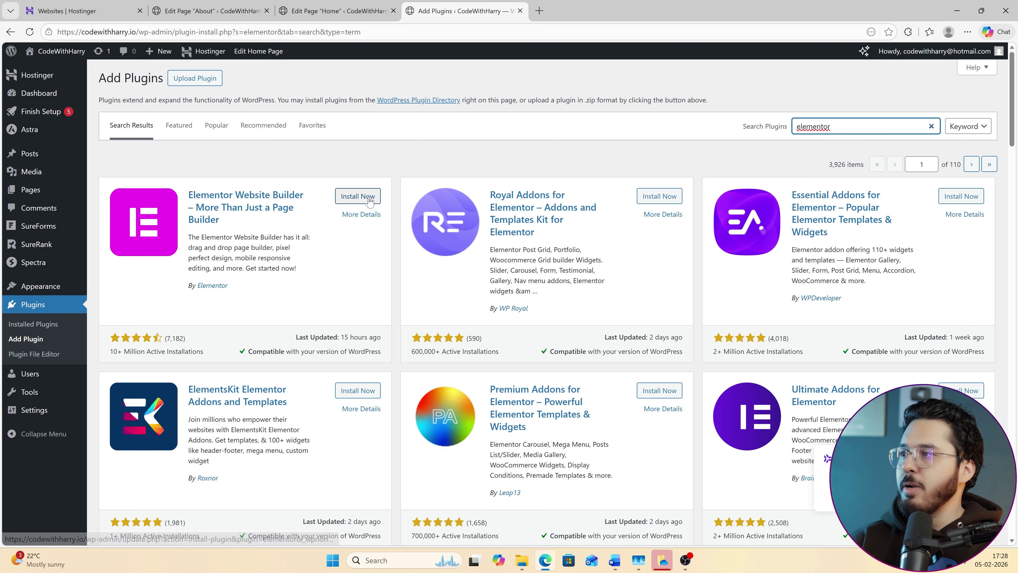
{"action": "left_click", "coordinate": [359, 196]}
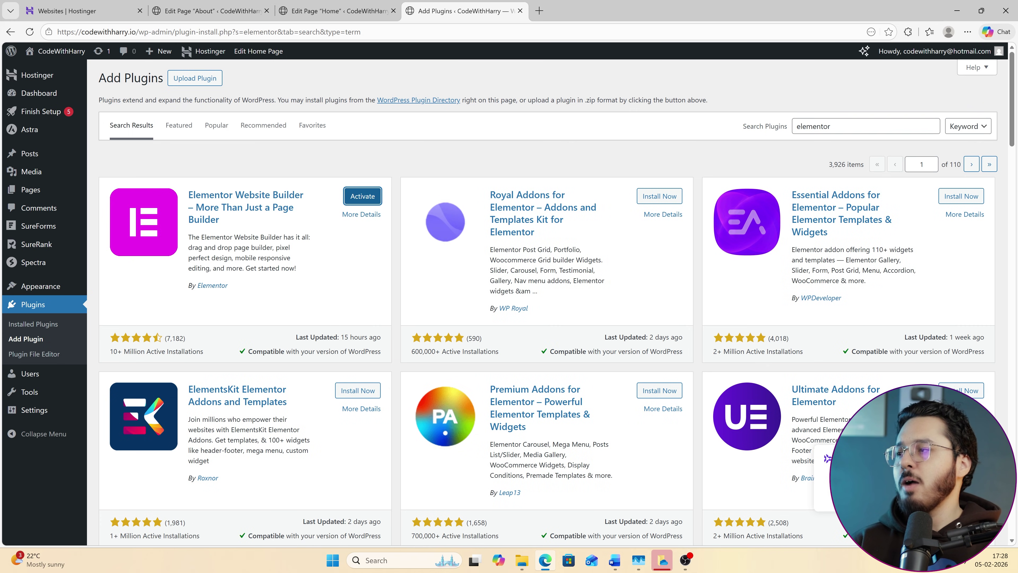
{"action": "left_click", "coordinate": [362, 196]}
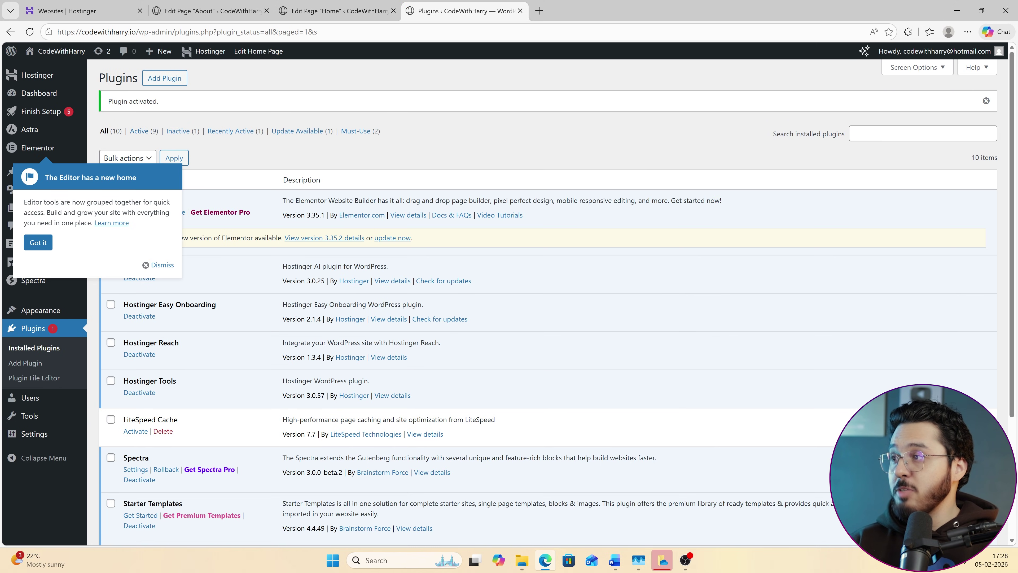
{"action": "left_click", "coordinate": [39, 243]}
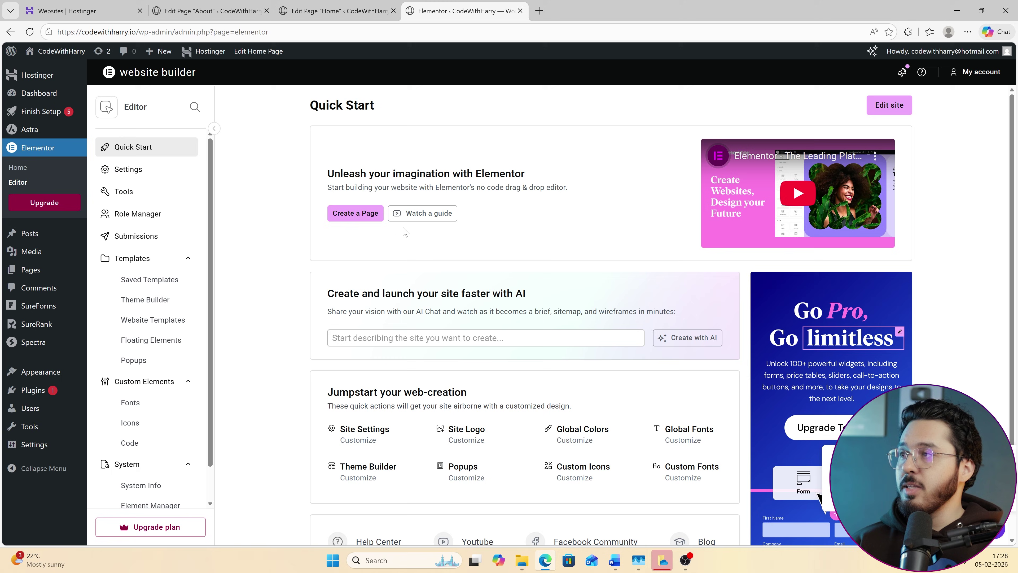
{"action": "left_click", "coordinate": [337, 5]}
Reload the Home editor, open it with Elementor, then close that tab and return to About.
{"action": "left_click", "coordinate": [29, 31]}
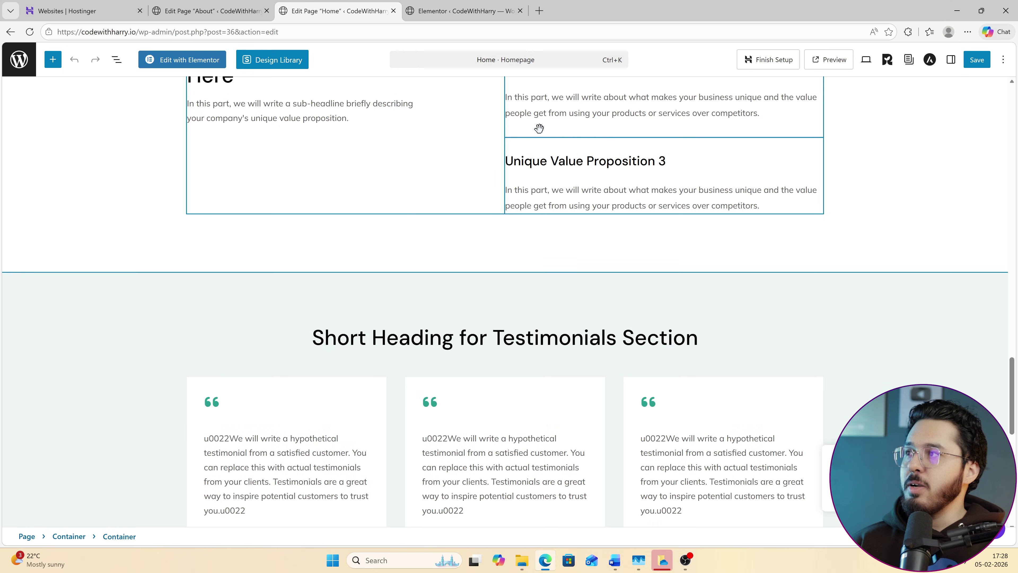
{"action": "left_click", "coordinate": [187, 64]}
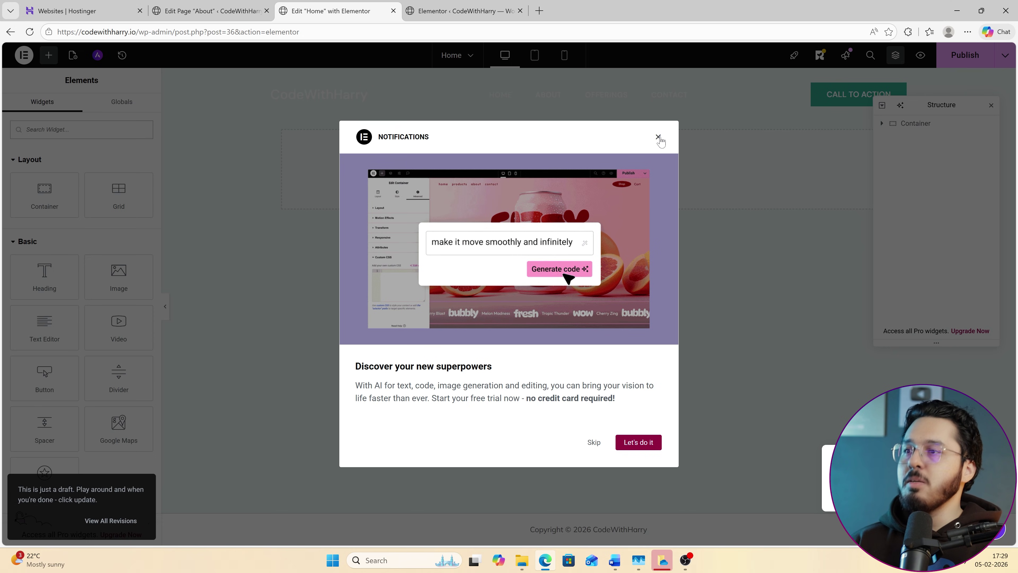
{"action": "left_click", "coordinate": [658, 137]}
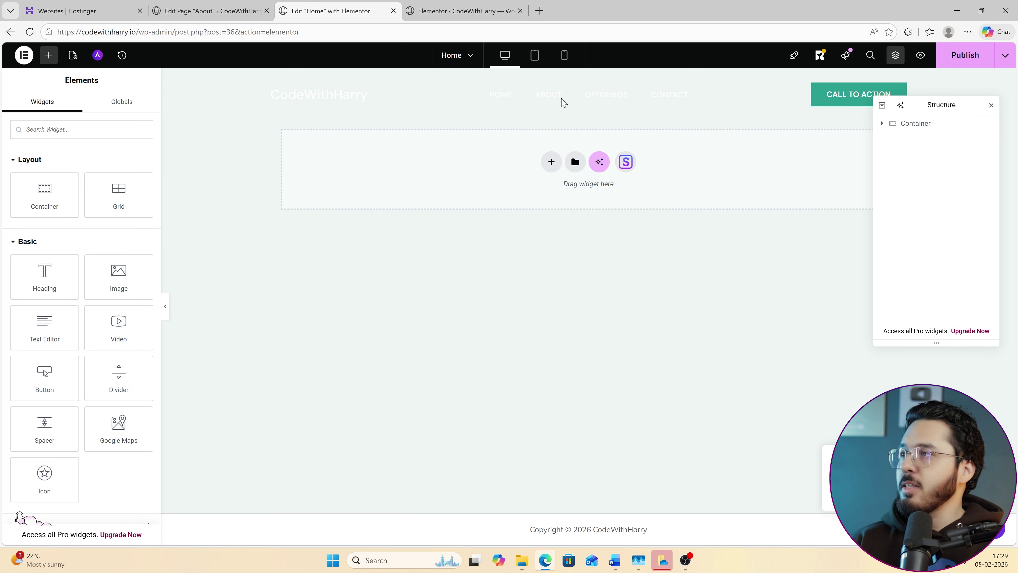
{"action": "middle_click", "coordinate": [352, 7]}
{"action": "left_click", "coordinate": [208, 11]}
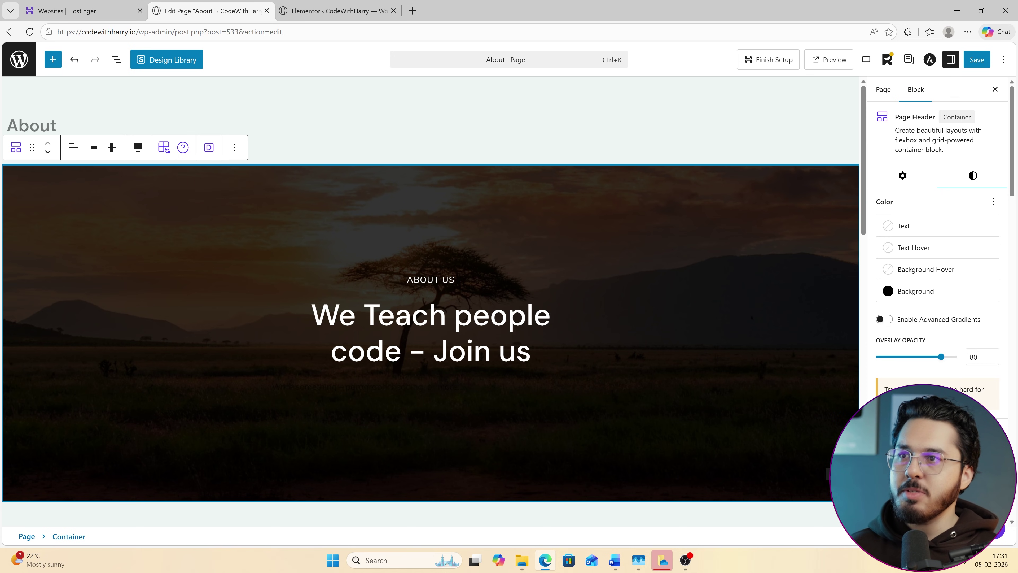
Select the About hero container and lower its overlay opacity to 65.
{"action": "left_click", "coordinate": [995, 88]}
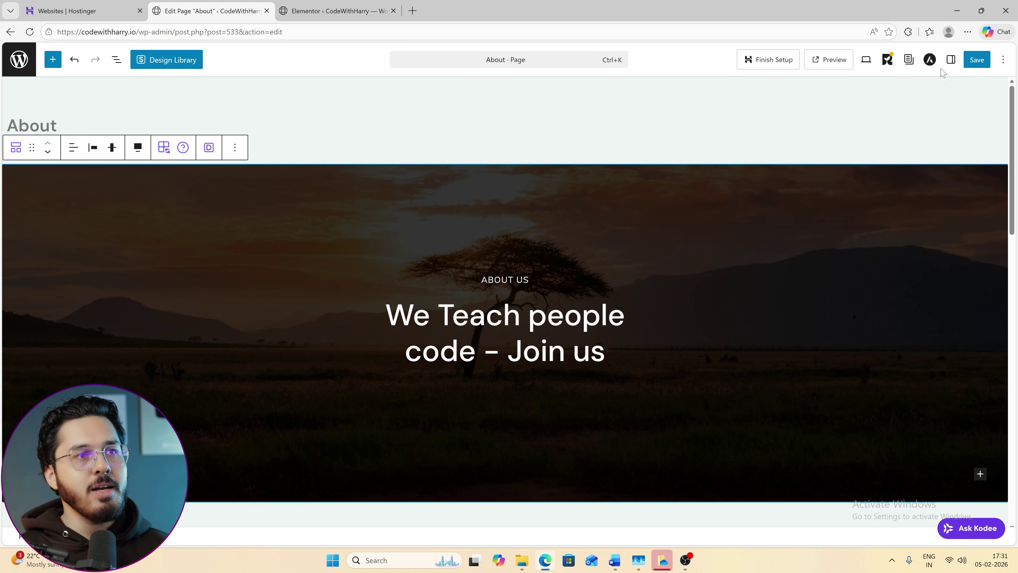
{"action": "left_click", "coordinate": [951, 60]}
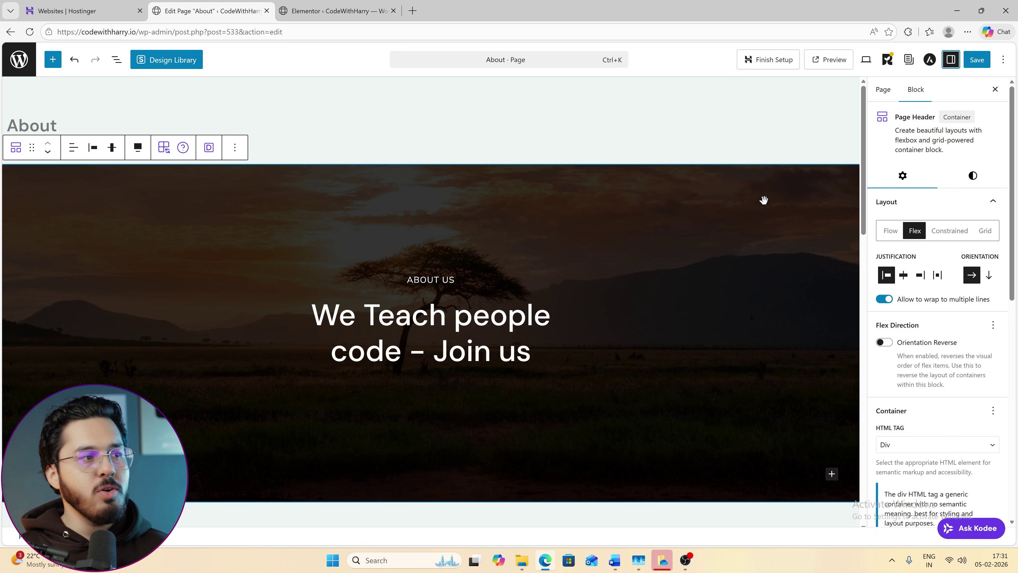
{"action": "left_click", "coordinate": [690, 185]}
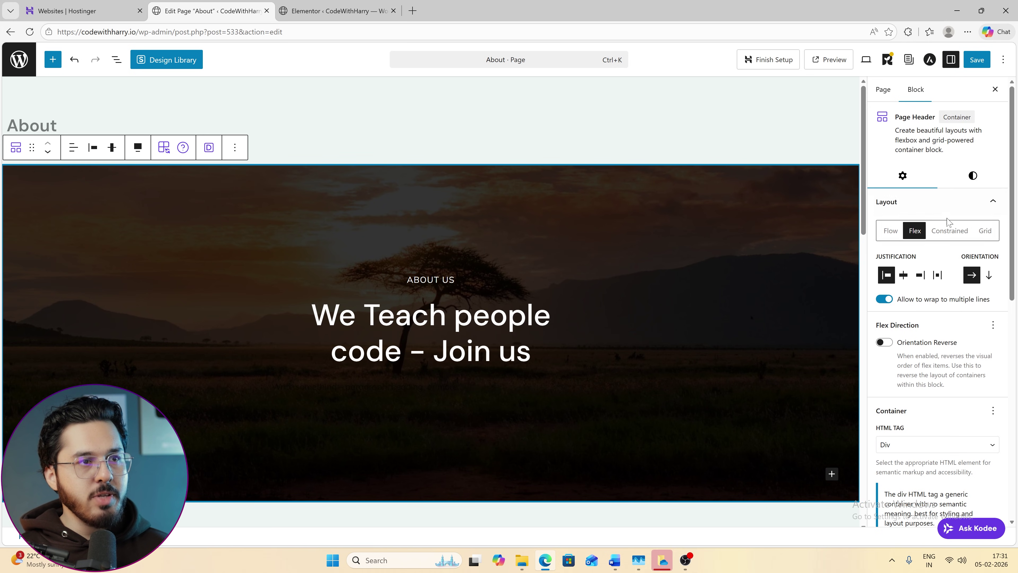
{"action": "left_click", "coordinate": [968, 183]}
{"action": "scroll", "coordinate": [904, 357], "scroll_direction": "down", "scroll_amount": 5}
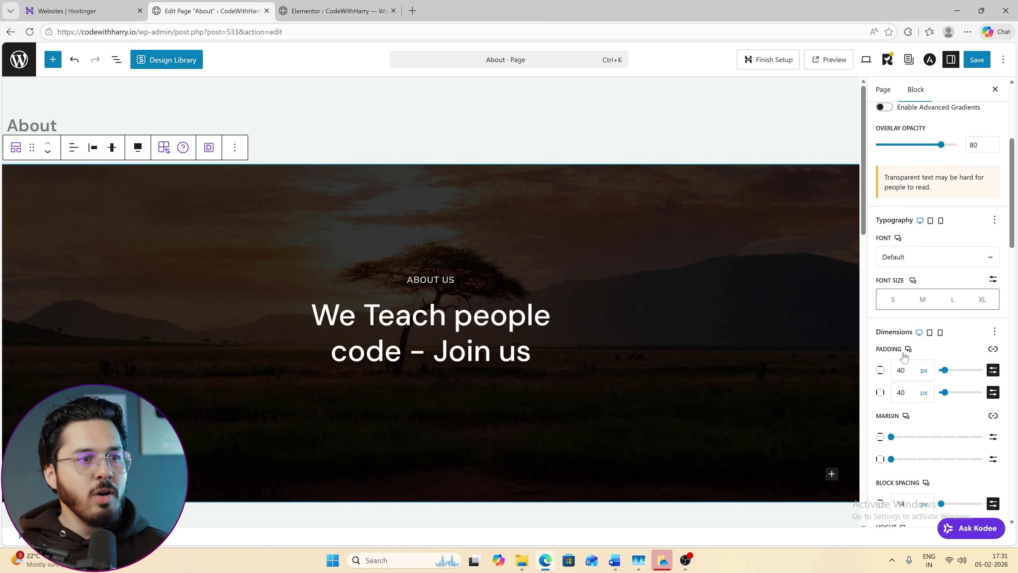
{"action": "scroll", "coordinate": [931, 288], "scroll_direction": "up", "scroll_amount": 2}
{"action": "mouse_move", "coordinate": [939, 250]}
{"action": "left_mouse_down"}
{"action": "mouse_move", "coordinate": [909, 251]}
{"action": "mouse_move", "coordinate": [945, 251]}
{"action": "left_mouse_up"}
Replace the hero background with the services-01 dandelion photo and save the page.
{"action": "scroll", "coordinate": [947, 305], "scroll_direction": "down", "scroll_amount": 4}
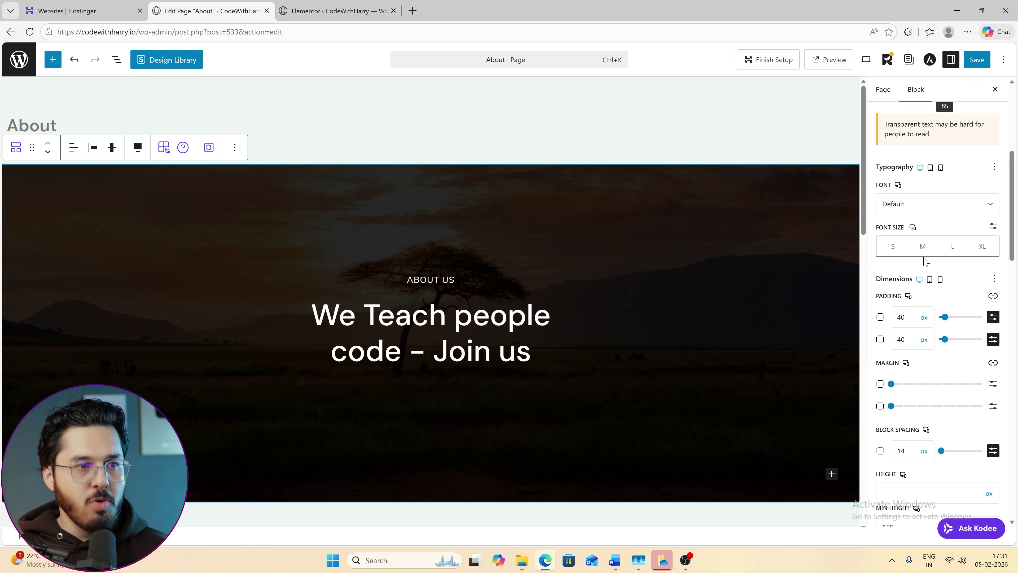
{"action": "scroll", "coordinate": [946, 313], "scroll_direction": "down", "scroll_amount": 10}
{"action": "scroll", "coordinate": [962, 356], "scroll_direction": "down", "scroll_amount": 10}
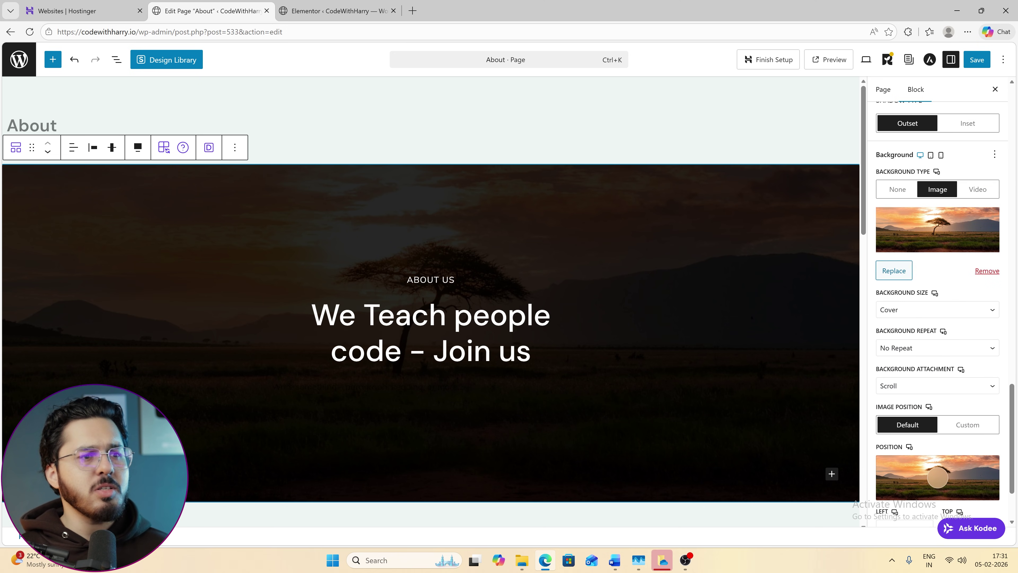
{"action": "left_click", "coordinate": [895, 271]}
{"action": "left_click", "coordinate": [575, 158]}
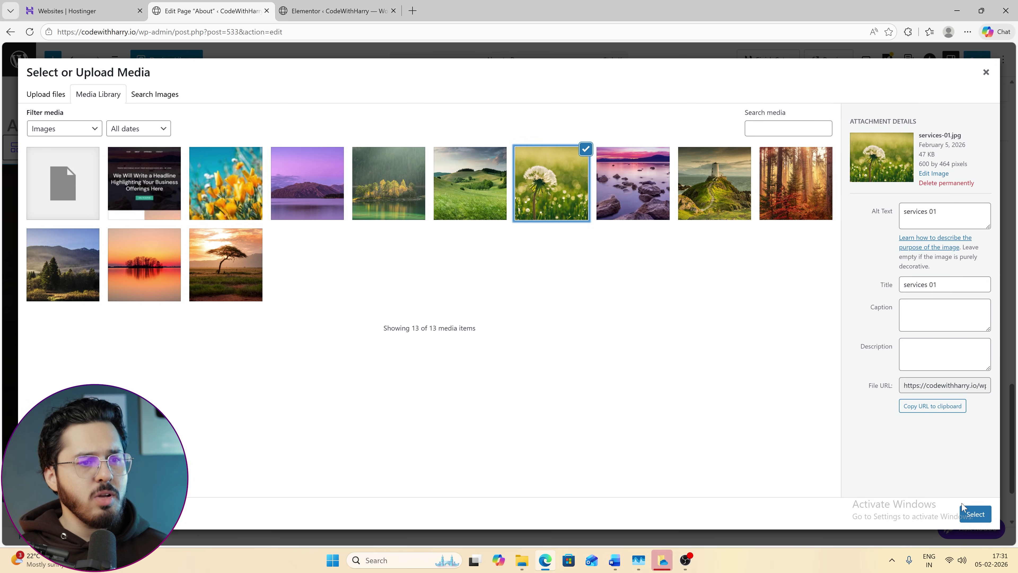
{"action": "left_click", "coordinate": [973, 513]}
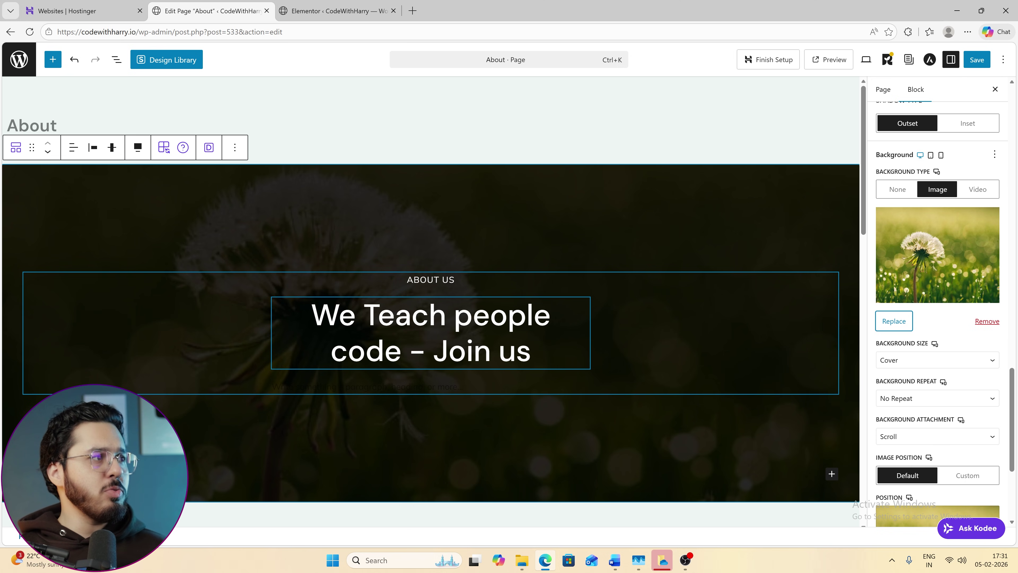
{"action": "scroll", "coordinate": [559, 337], "scroll_direction": "down", "scroll_amount": 10}
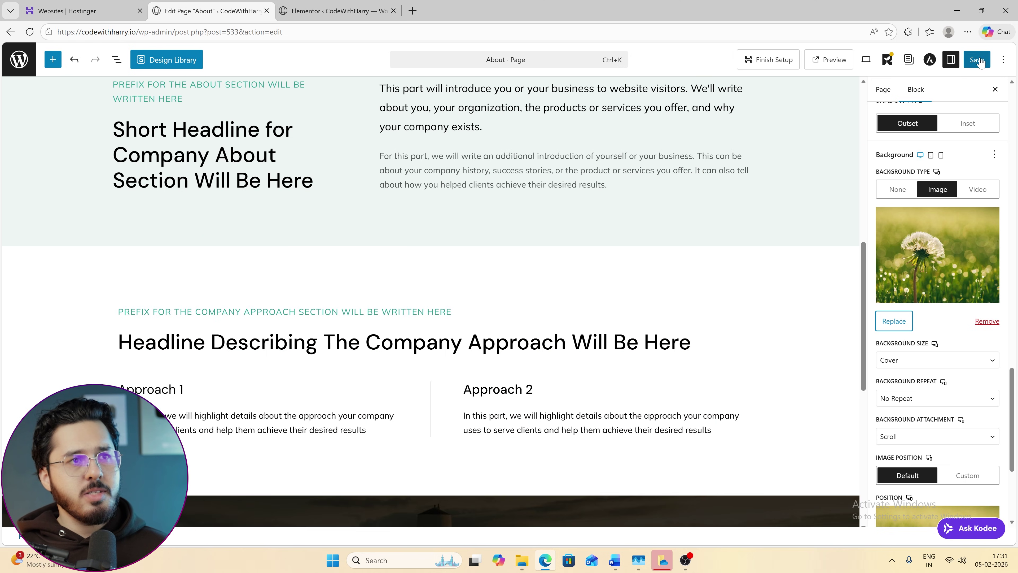
{"action": "left_click", "coordinate": [978, 61]}
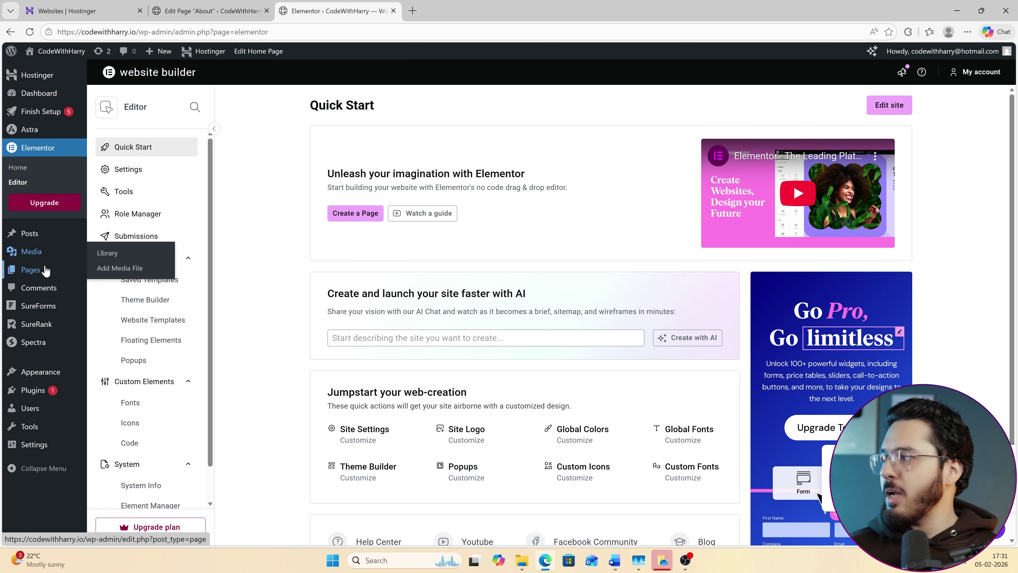
Add a new page, browse the Services patterns, and close the pattern library.
{"action": "left_click", "coordinate": [98, 276]}
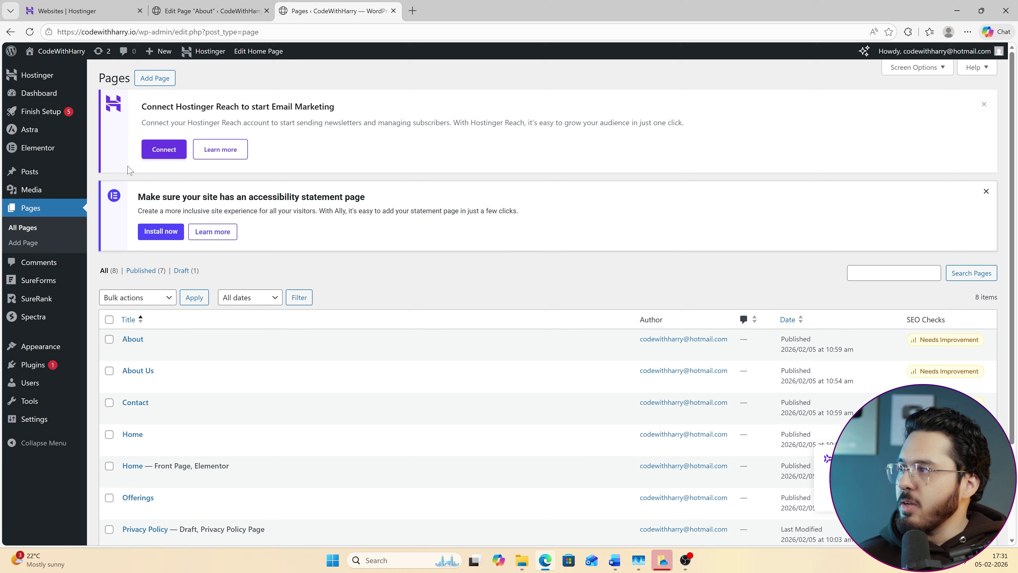
{"action": "left_click", "coordinate": [159, 79]}
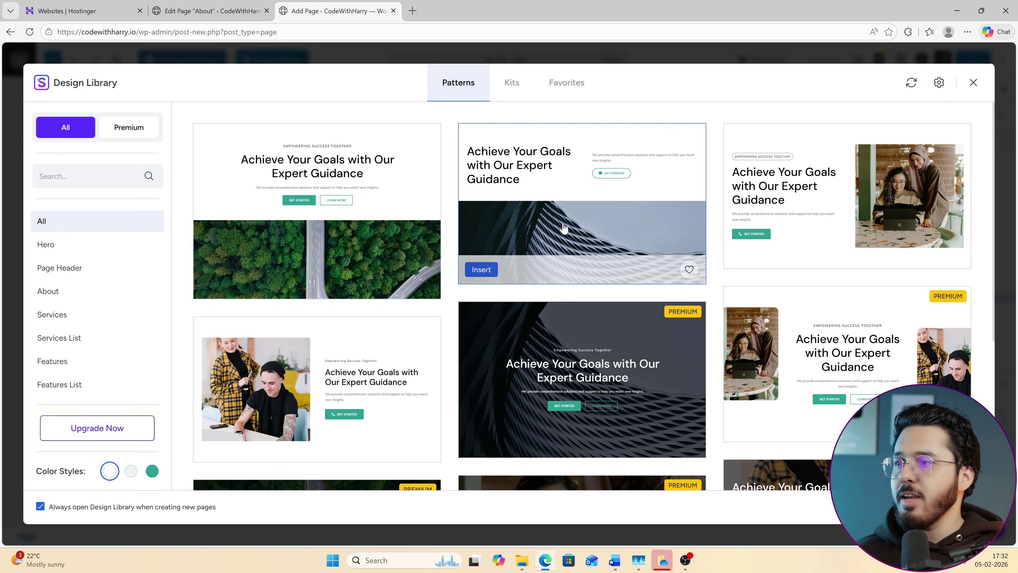
{"action": "scroll", "coordinate": [622, 406], "scroll_direction": "down", "scroll_amount": 5}
{"action": "scroll", "coordinate": [622, 405], "scroll_direction": "down", "scroll_amount": 10}
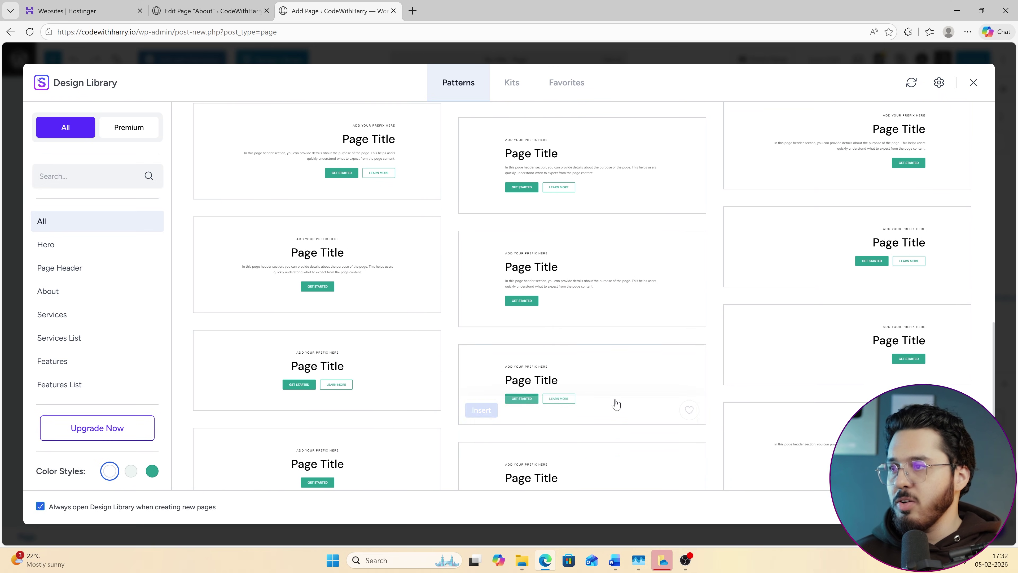
{"action": "left_click", "coordinate": [87, 314]}
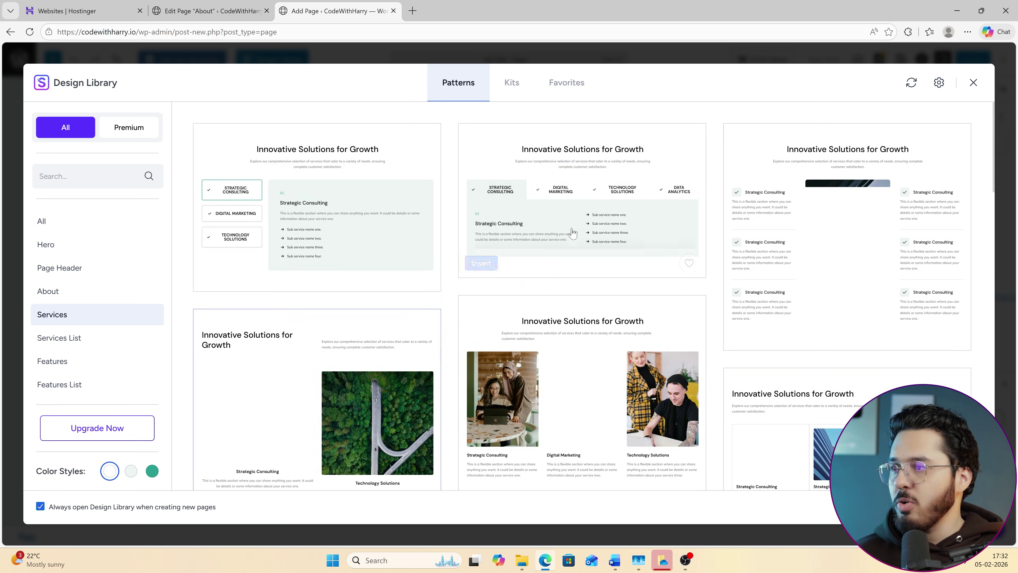
{"action": "left_click", "coordinate": [974, 82]}
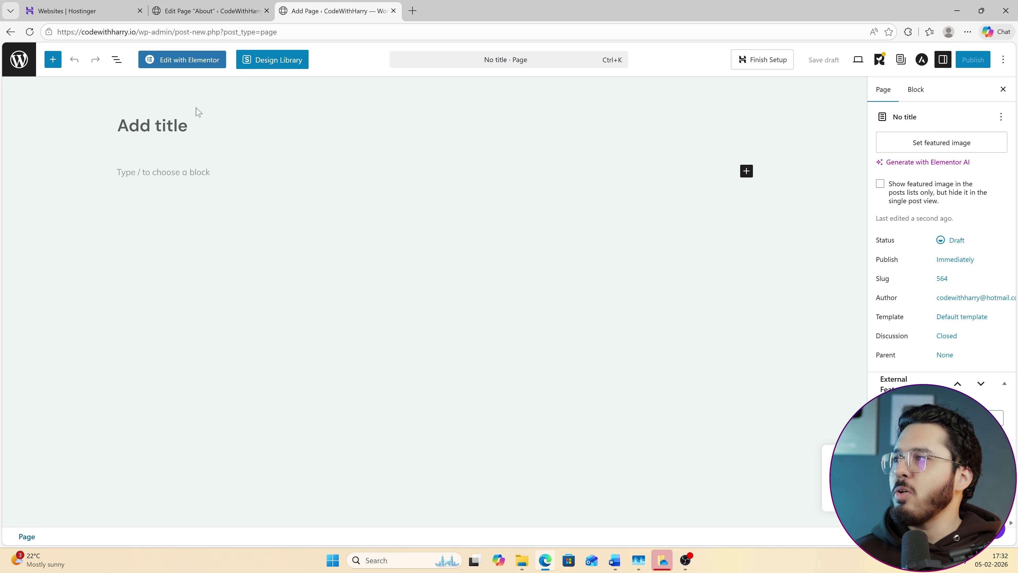
Title the page 'What we offer' and open it in the Elementor editor.
{"action": "left_click", "coordinate": [182, 60]}
{"action": "left_click", "coordinate": [216, 125]}
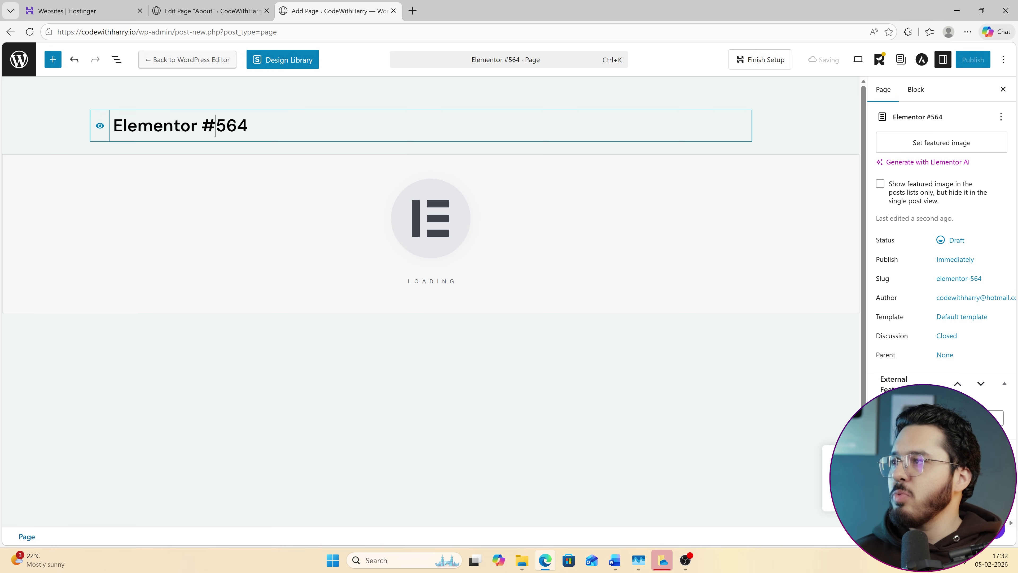
{"action": "key", "text": "shift+End"}
{"action": "key", "text": "ctrl+a"}
{"action": "type", "text": "What"}
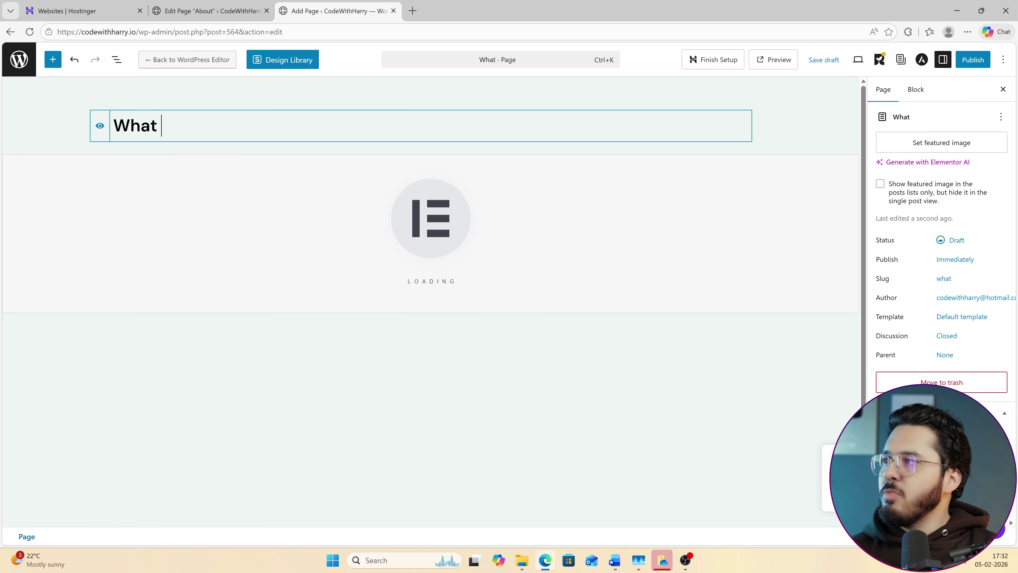
{"action": "left_click", "coordinate": [600, 101]}
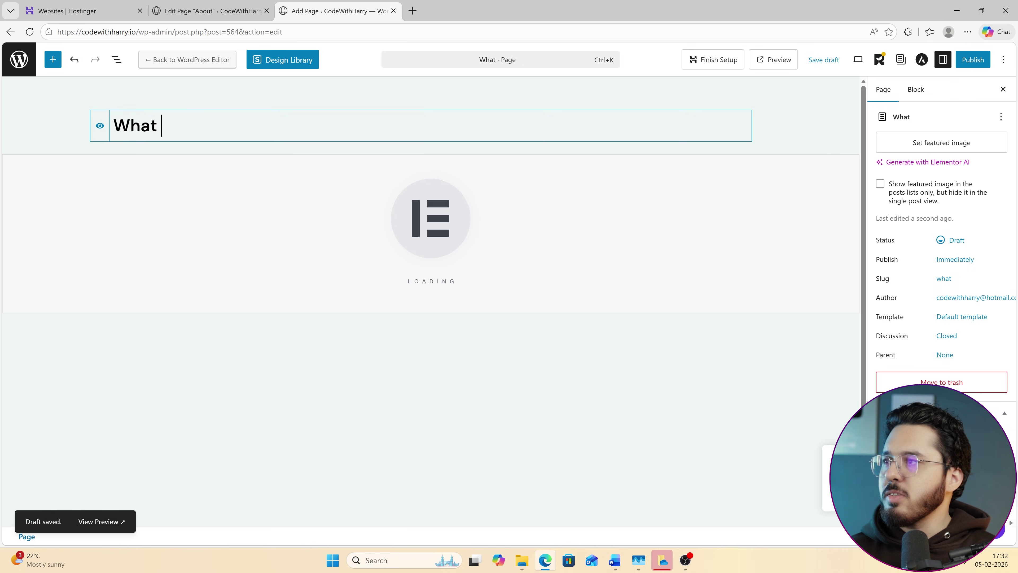
{"action": "type", "text": "we offer"}
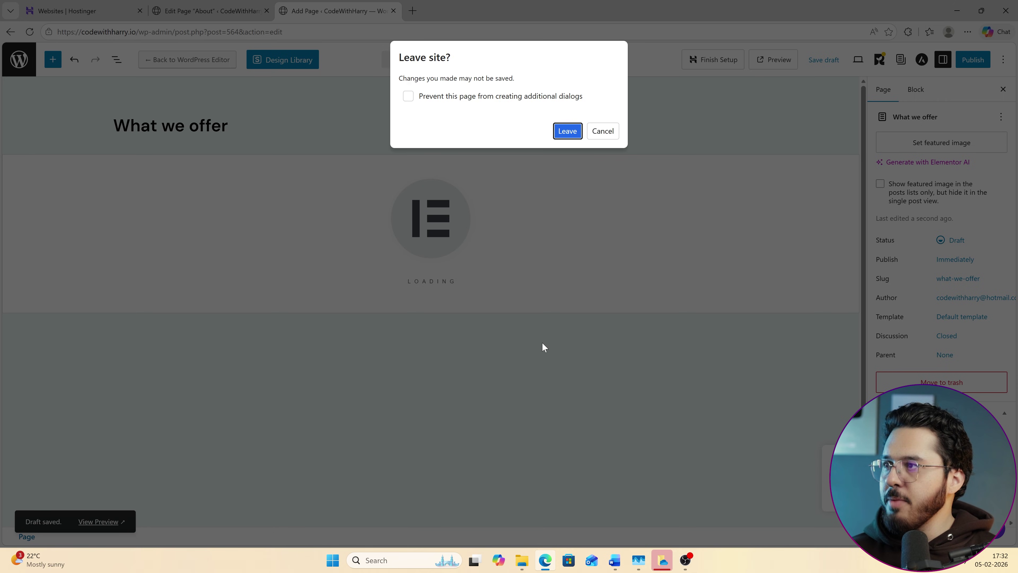
{"action": "key", "text": "Escape"}
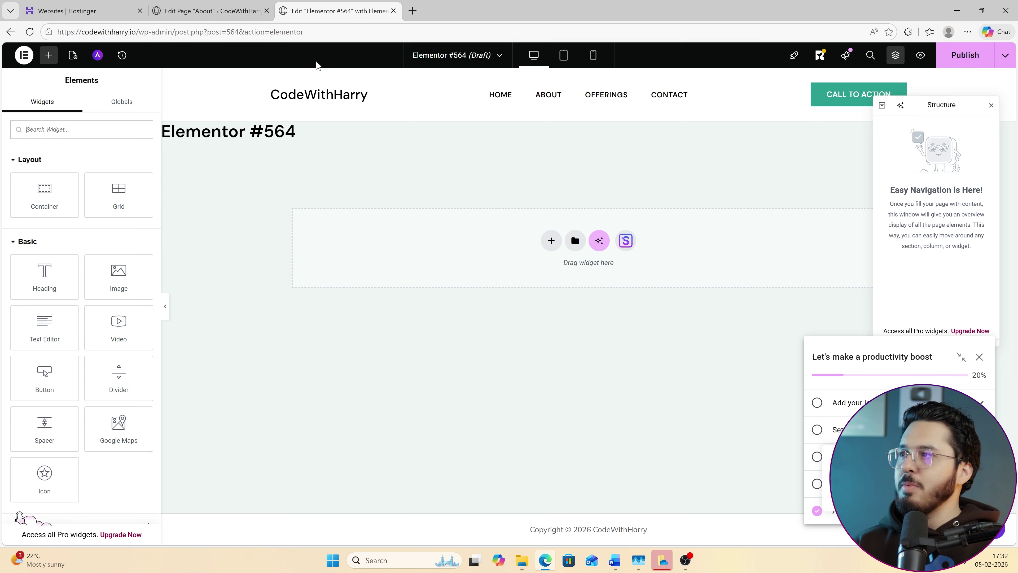
Add a single-column Flexbox container and drop a Heading widget into it.
{"action": "left_click", "coordinate": [551, 241]}
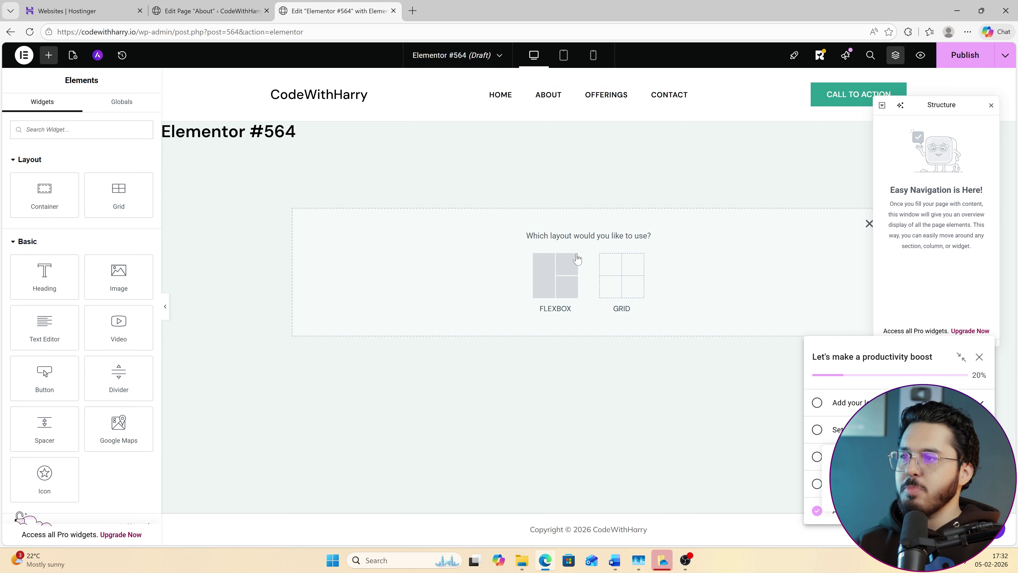
{"action": "left_click", "coordinate": [560, 281]}
{"action": "left_click", "coordinate": [442, 264]}
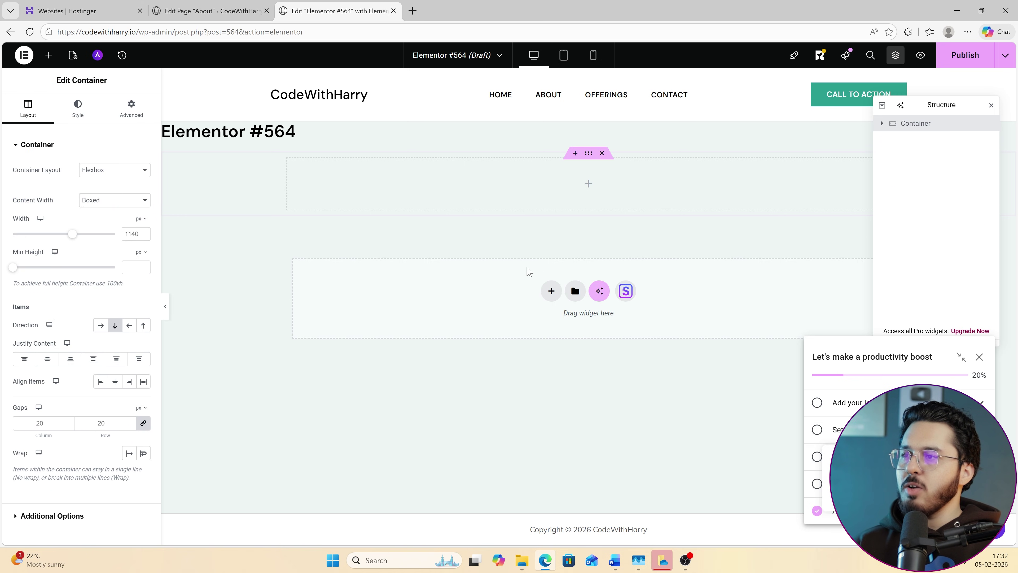
{"action": "left_click", "coordinate": [590, 186]}
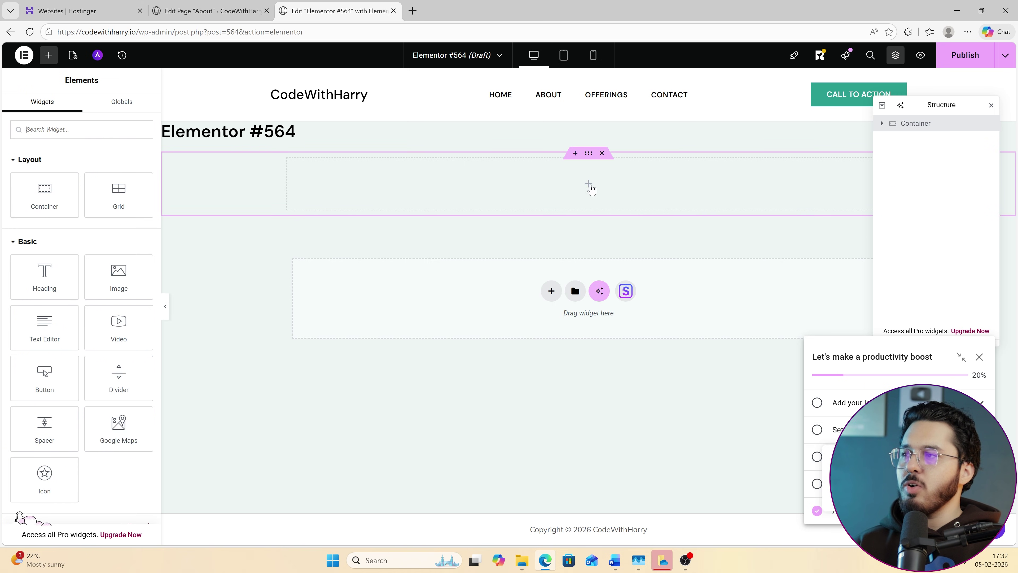
{"action": "left_click_drag", "start_coordinate": [44, 285], "coordinate": [552, 207]}
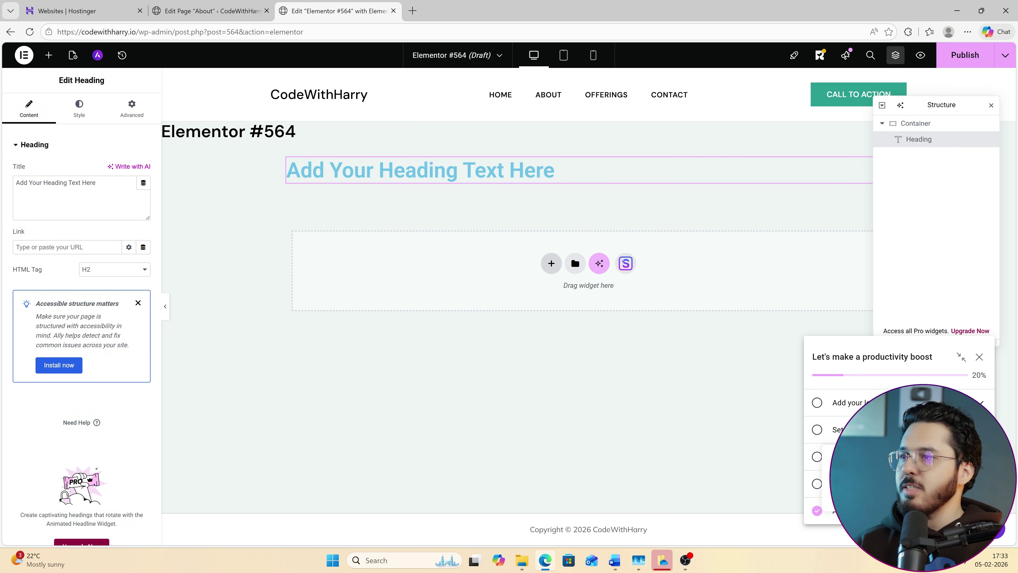
Add a one-left/two-right container with a Video on the left and Google Maps on the right.
{"action": "left_click", "coordinate": [551, 263]}
{"action": "left_click", "coordinate": [558, 295]}
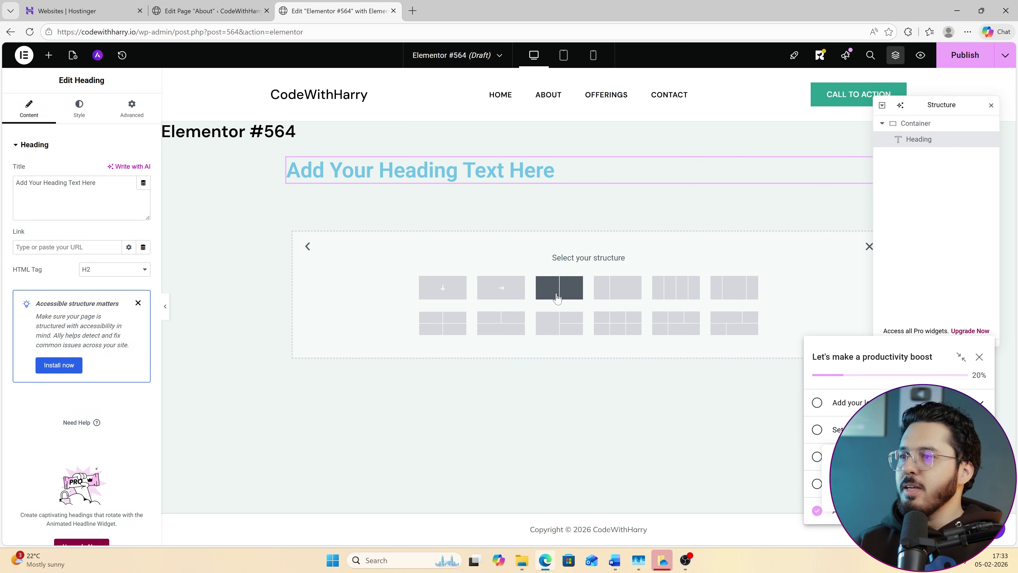
{"action": "left_click", "coordinate": [568, 322]}
{"action": "left_click", "coordinate": [437, 257]}
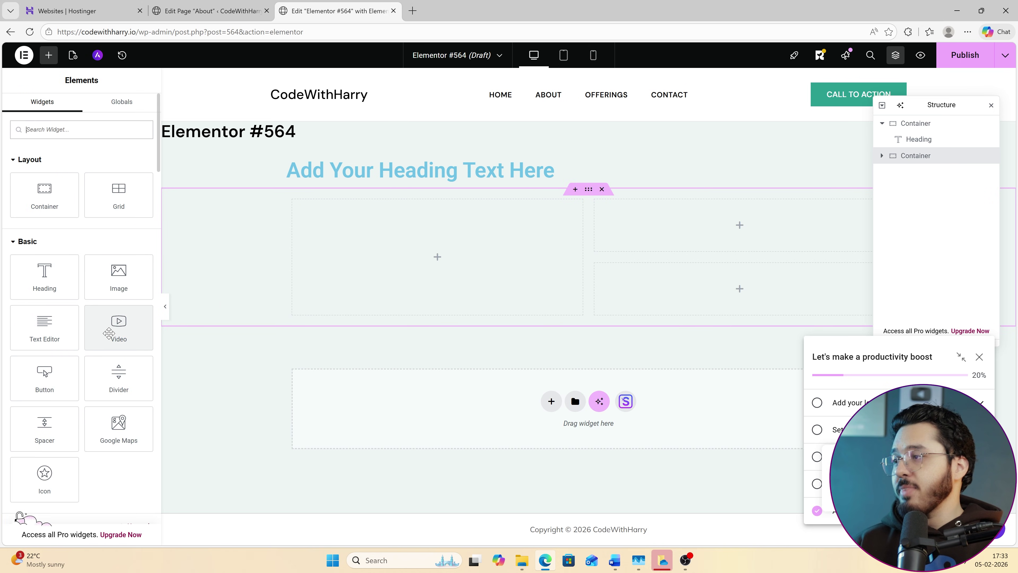
{"action": "left_click_drag", "start_coordinate": [116, 329], "coordinate": [463, 252]}
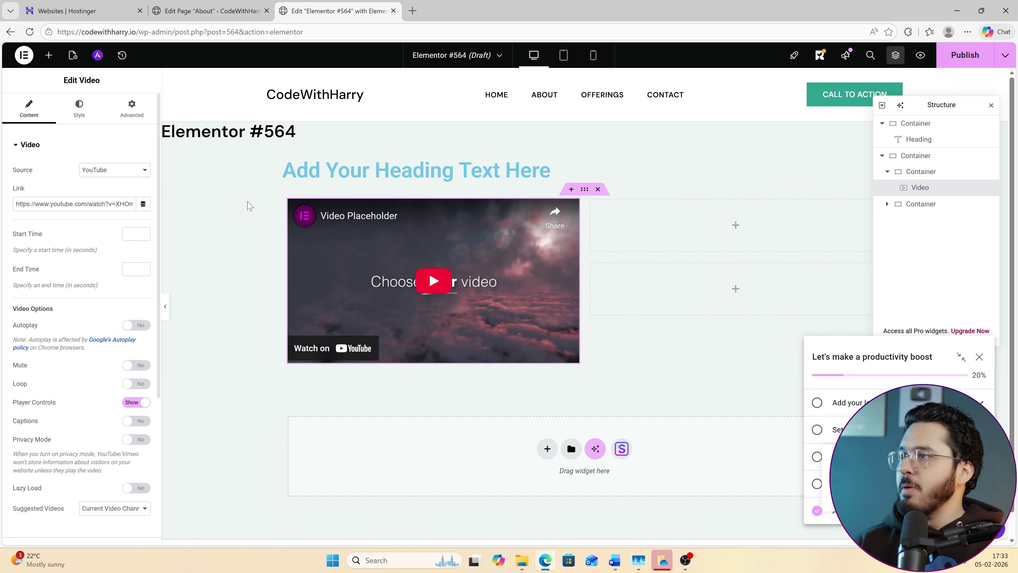
{"action": "left_click", "coordinate": [734, 226]}
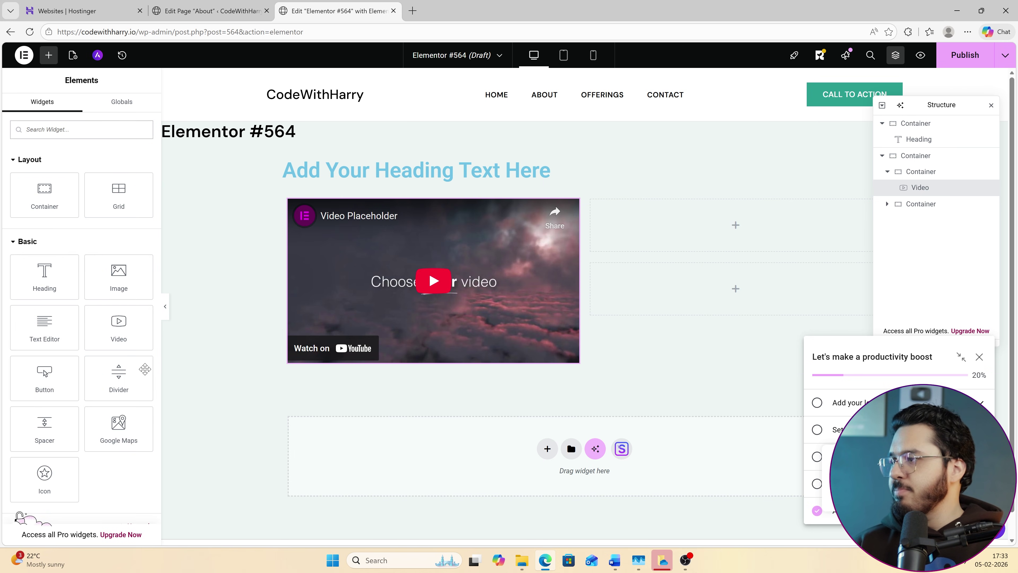
{"action": "scroll", "coordinate": [132, 369], "scroll_direction": "down", "scroll_amount": 3}
{"action": "left_click_drag", "start_coordinate": [118, 321], "coordinate": [643, 246]}
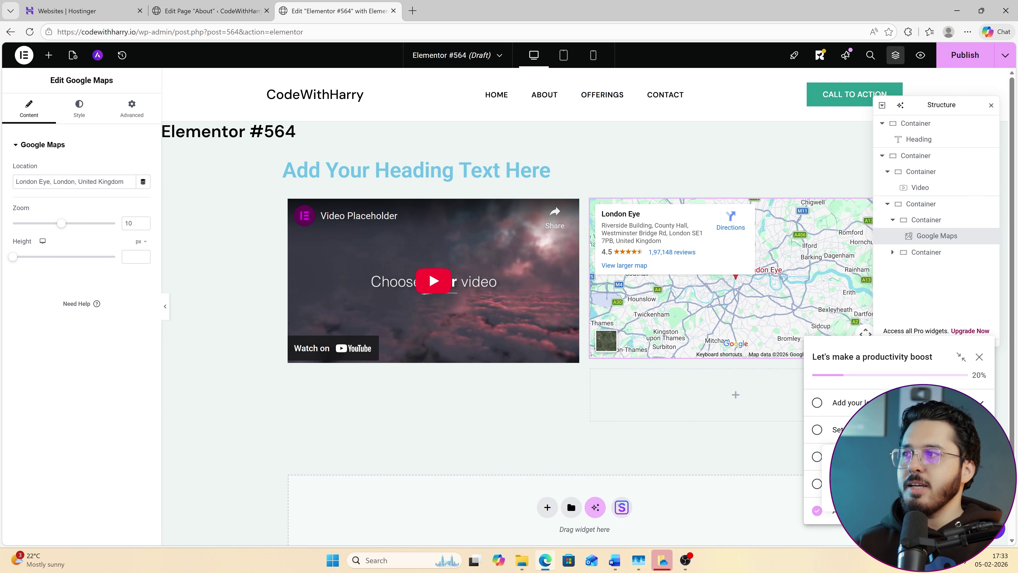
Close the Elementor editor tab, confirm leaving, and return to the About page editor.
{"action": "left_click", "coordinate": [48, 55]}
{"action": "left_click", "coordinate": [944, 124]}
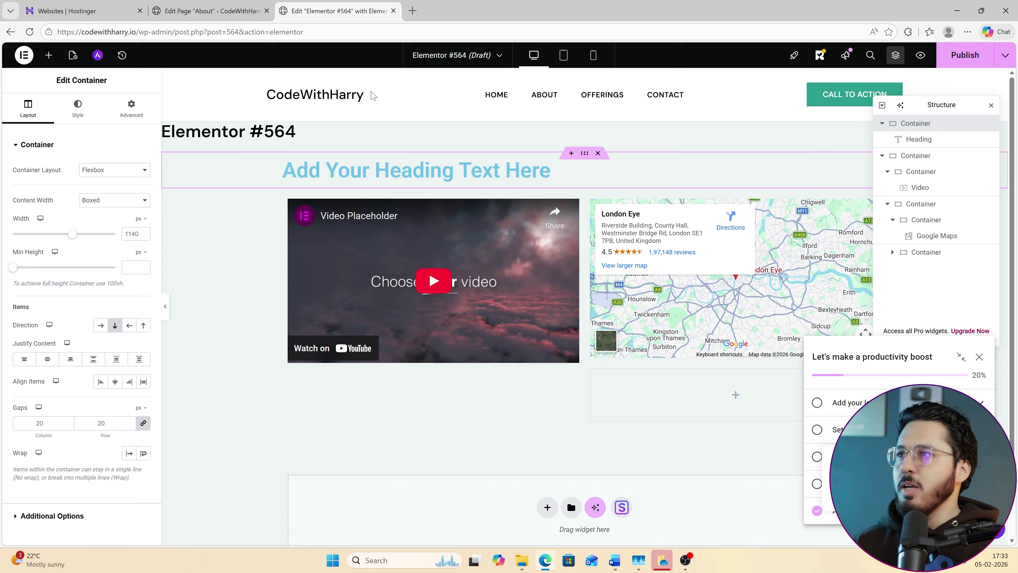
{"action": "left_click", "coordinate": [393, 11]}
{"action": "left_click", "coordinate": [568, 107]}
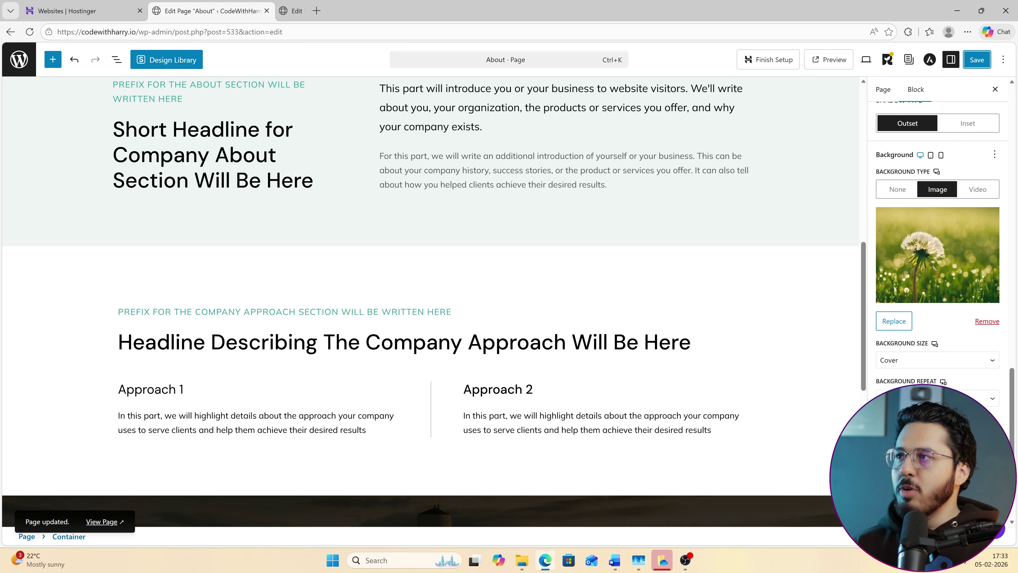
{"action": "scroll", "coordinate": [517, 289], "scroll_direction": "up", "scroll_amount": 10}
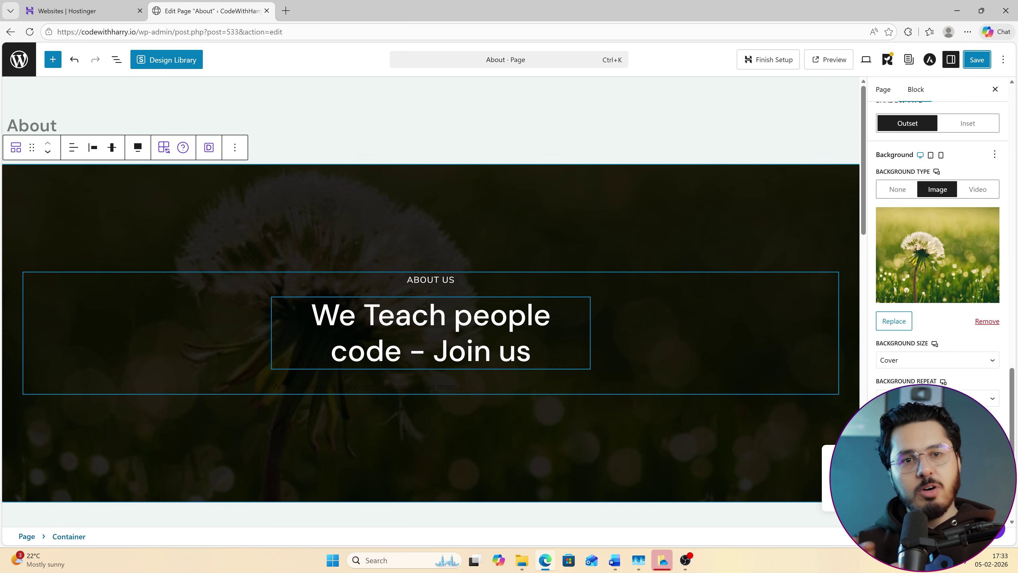
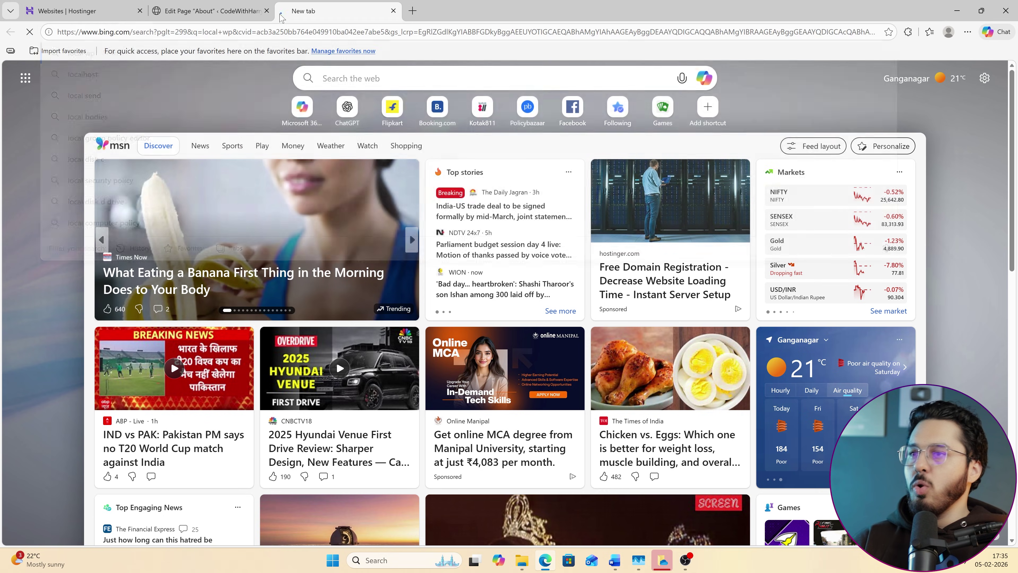
Open the Local download form on localwp.com and choose Windows as the platform.
{"action": "left_click", "coordinate": [243, 199]}
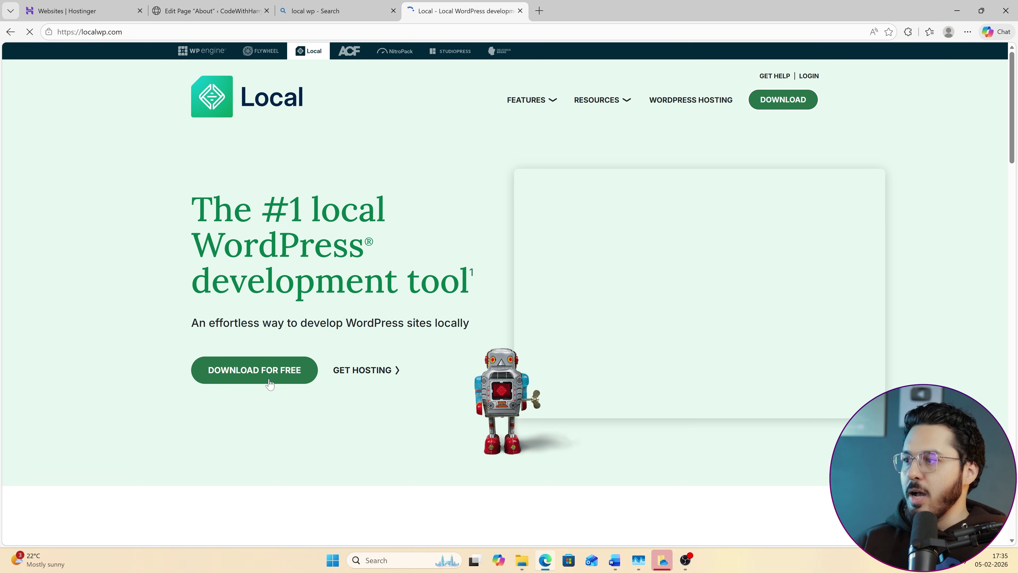
{"action": "left_click", "coordinate": [269, 383]}
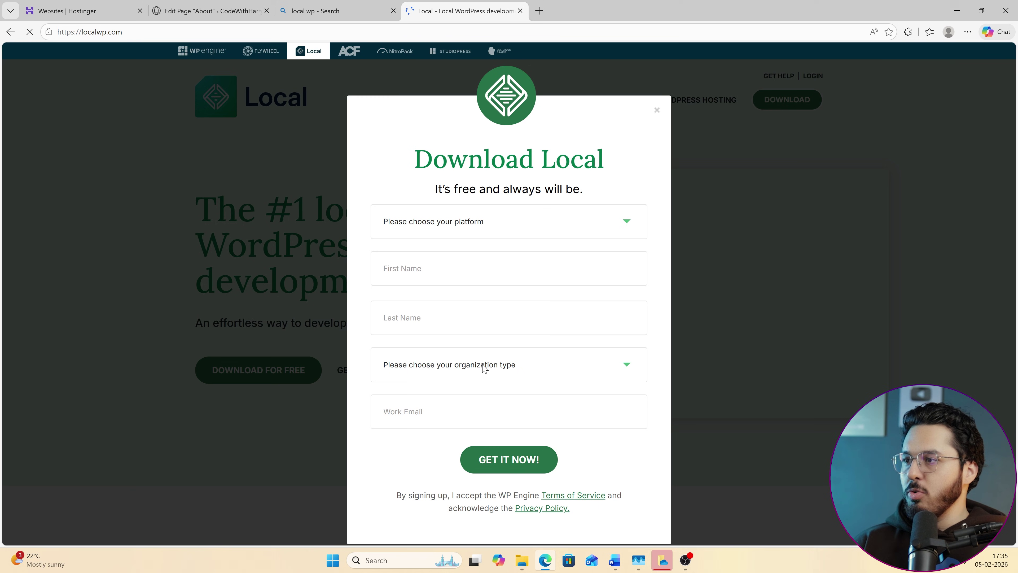
{"action": "left_click", "coordinate": [502, 230]}
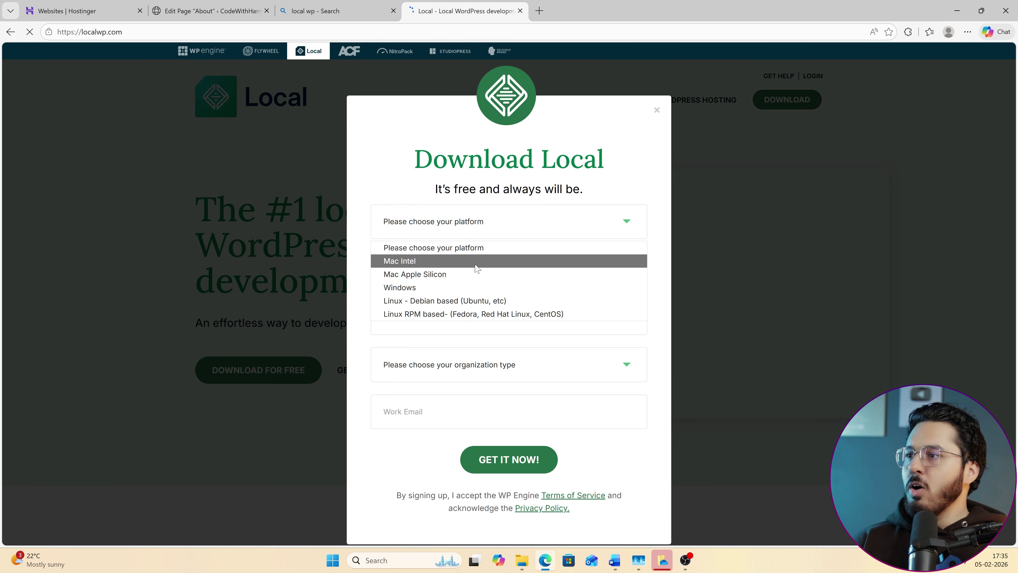
{"action": "left_click", "coordinate": [445, 291]}
Fill in the first name and saved contact details, pick Independent Freelancer/Consultant, and submit.
{"action": "key", "text": "Tab"}
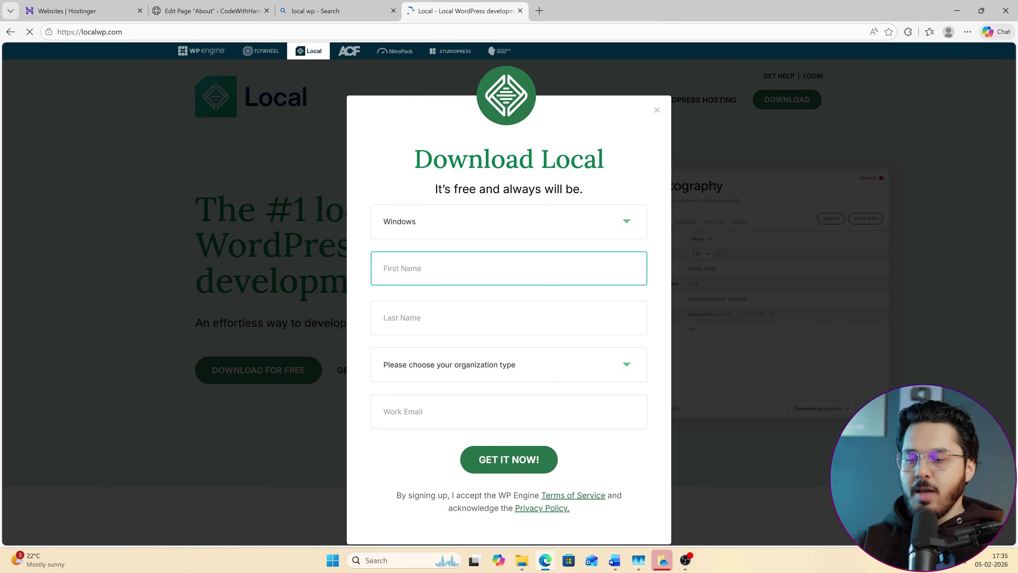
{"action": "type", "text": "Harry"}
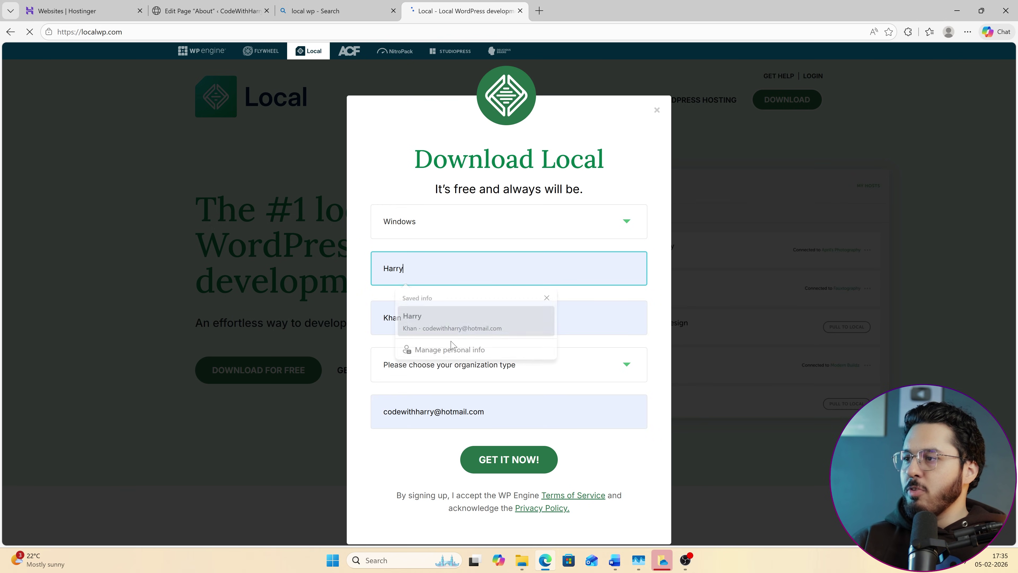
{"action": "left_click", "coordinate": [451, 332]}
{"action": "left_click", "coordinate": [509, 459]}
{"action": "left_click", "coordinate": [497, 365]}
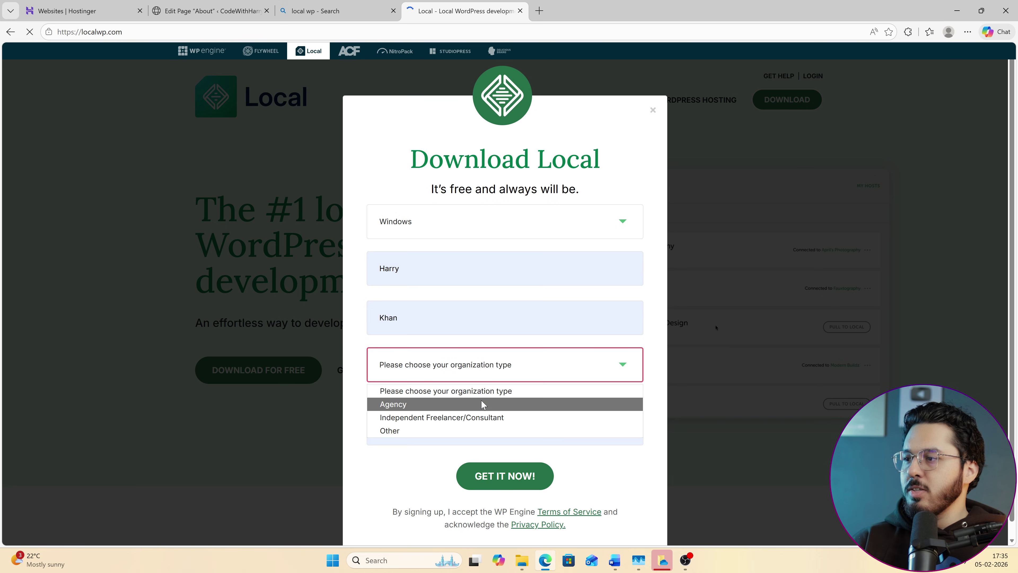
{"action": "left_click", "coordinate": [483, 417]}
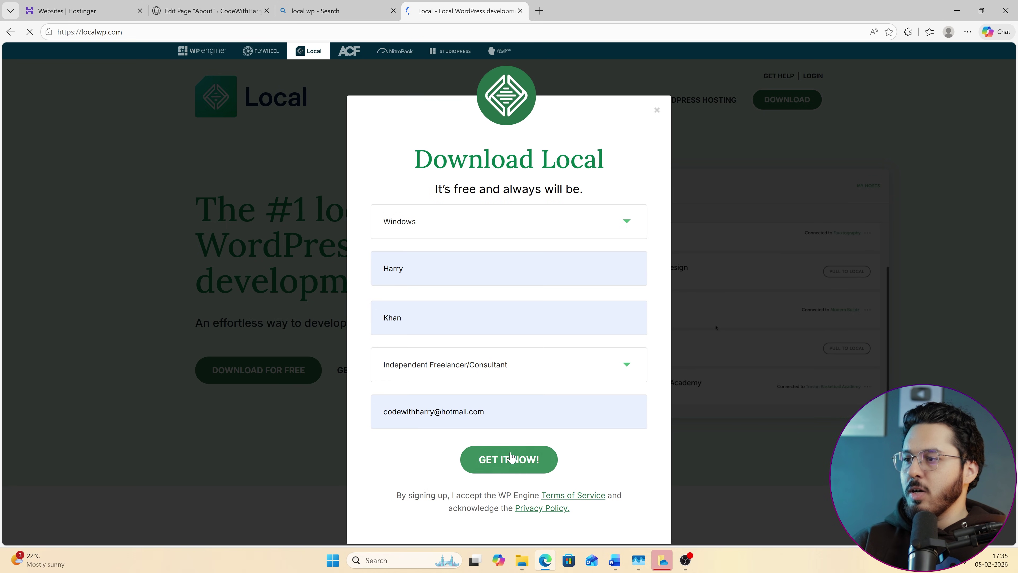
{"action": "left_click", "coordinate": [543, 468]}
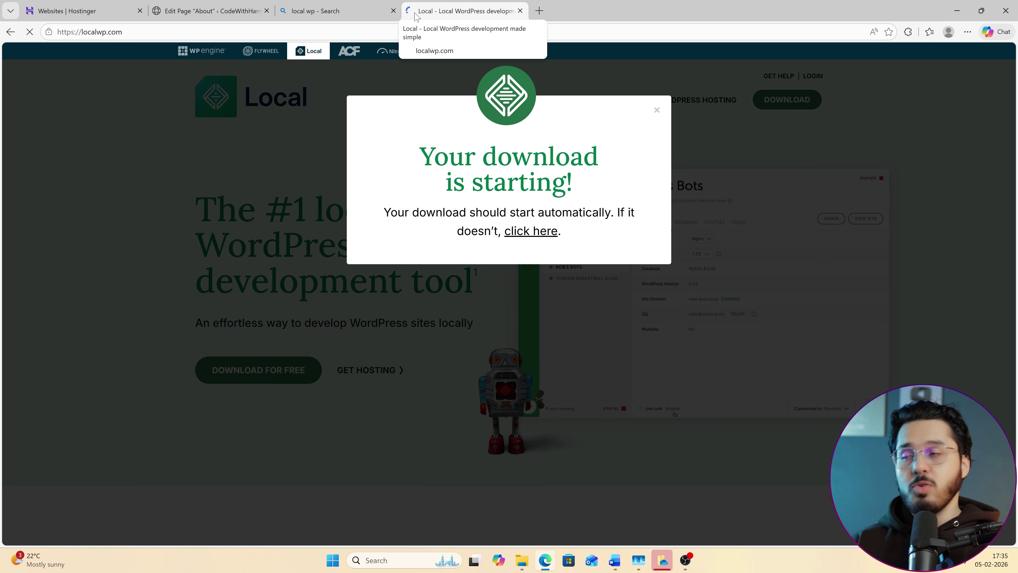
Have local-9.2.9-windows.exe open when downloaded, install it only for the current user, and launch Local.
{"action": "right_click", "coordinate": [837, 87]}
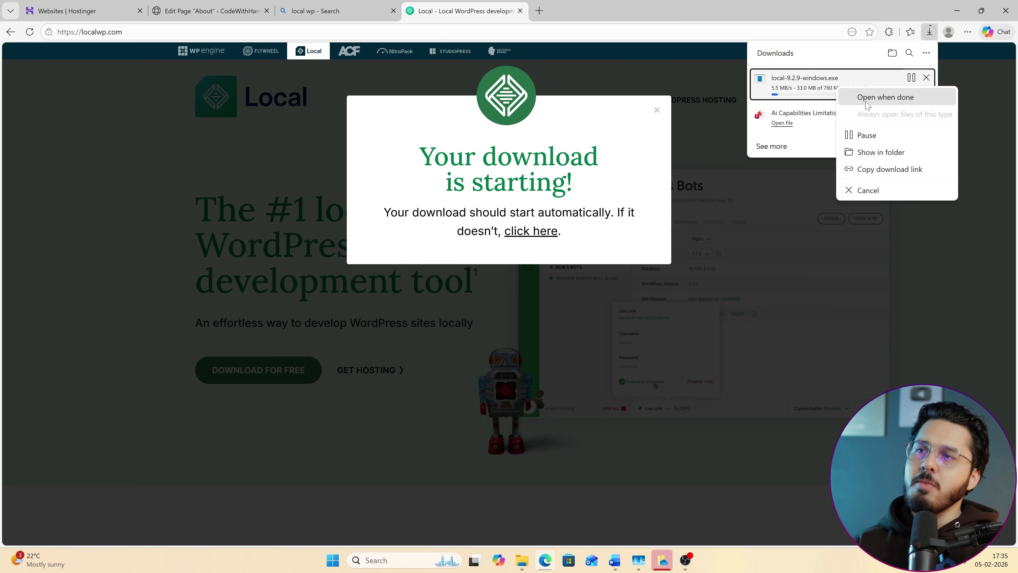
{"action": "left_click", "coordinate": [885, 97]}
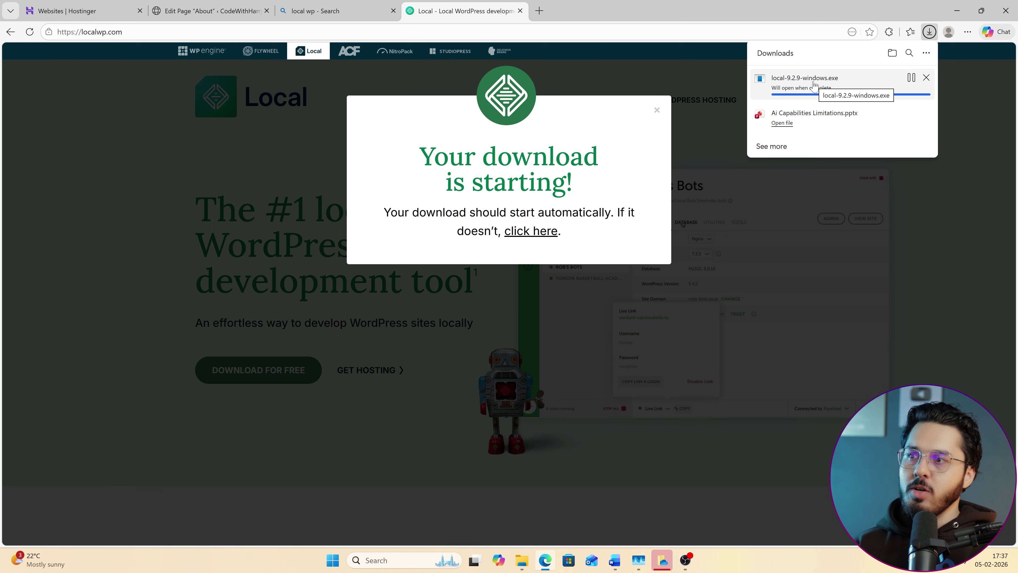
{"action": "left_click", "coordinate": [782, 88]}
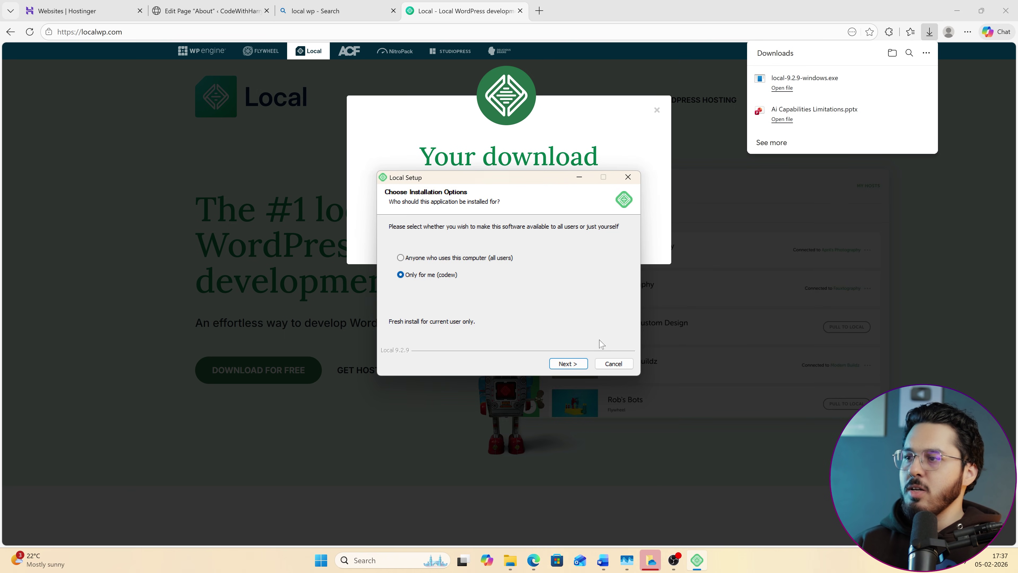
{"action": "left_click", "coordinate": [568, 364]}
{"action": "left_click", "coordinate": [568, 363]}
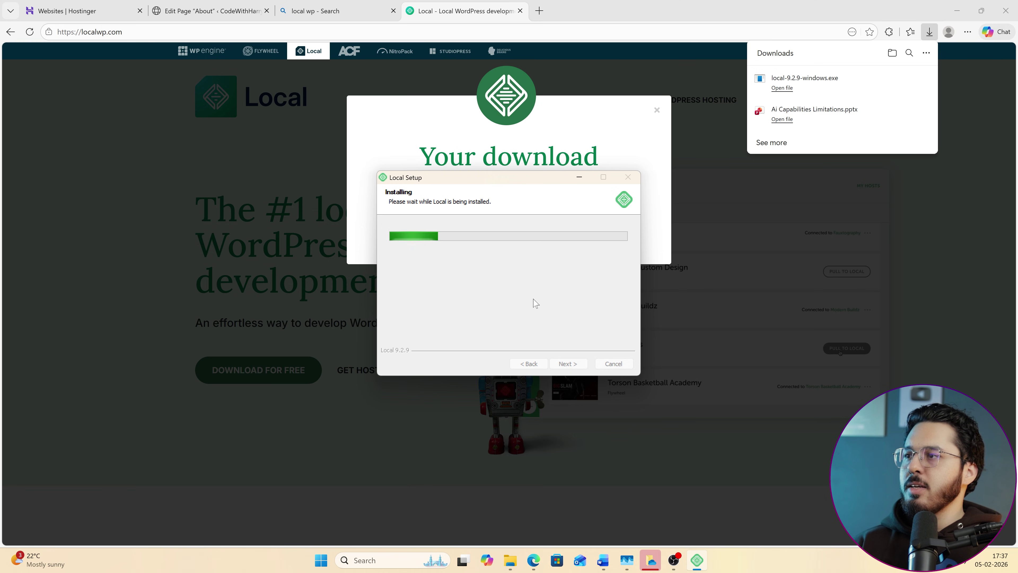
{"action": "left_click", "coordinate": [569, 363]}
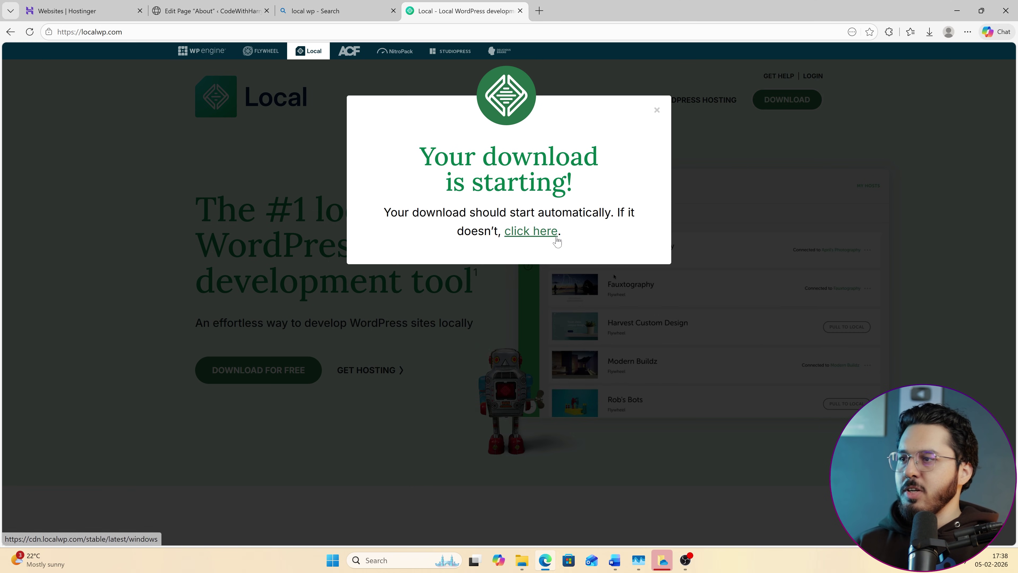
{"action": "mouse_move", "coordinate": [690, 563]}
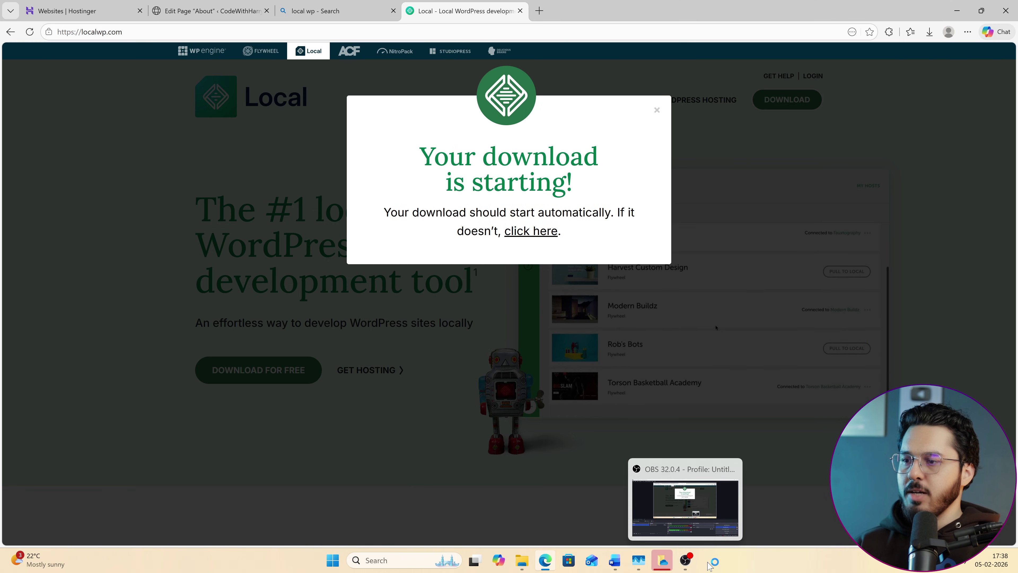
Accept Local's Terms of Service, dismiss the welcome screen, and decline error and usage reporting.
{"action": "left_click", "coordinate": [485, 364]}
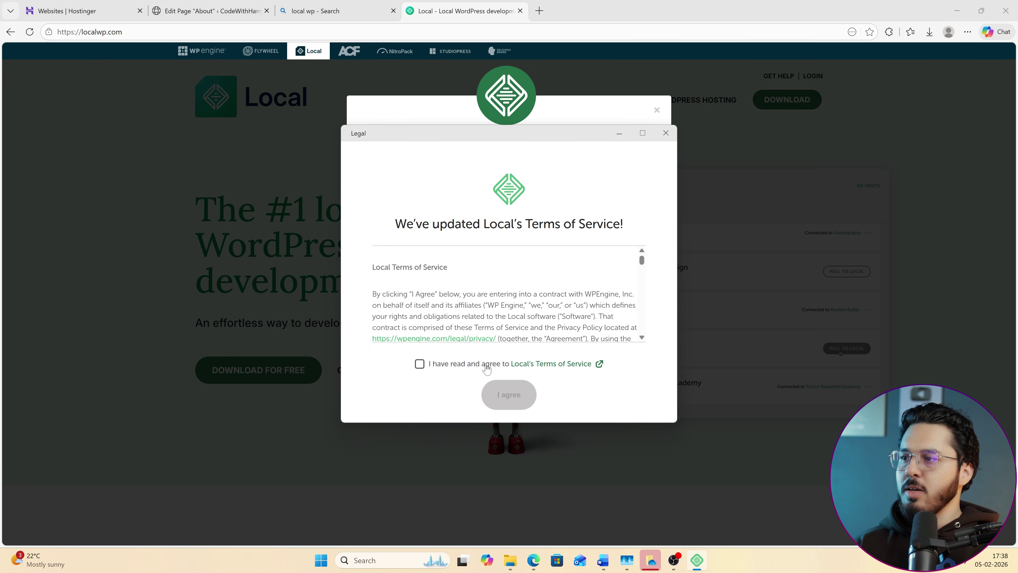
{"action": "left_click", "coordinate": [509, 394]}
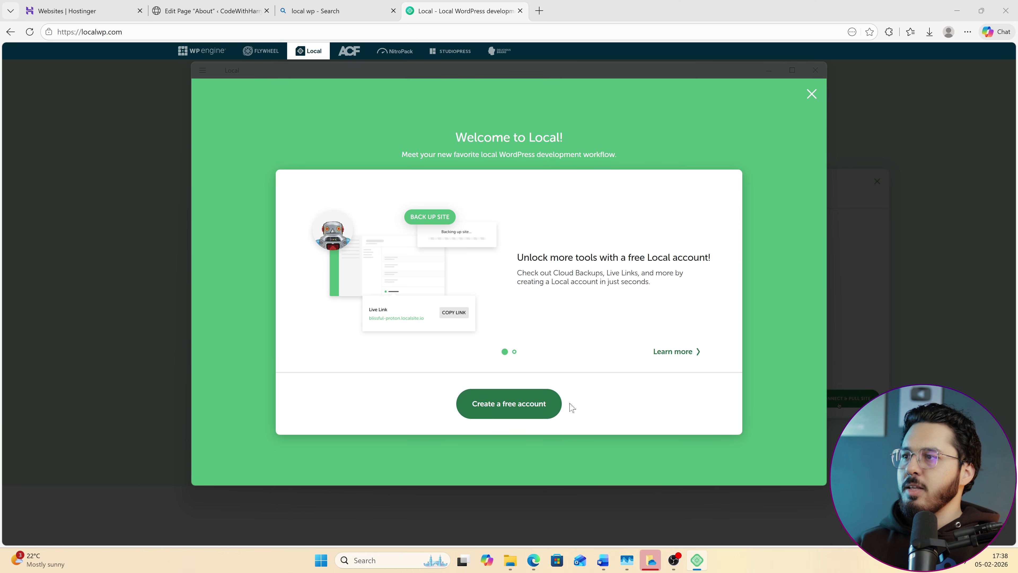
{"action": "left_click", "coordinate": [811, 96]}
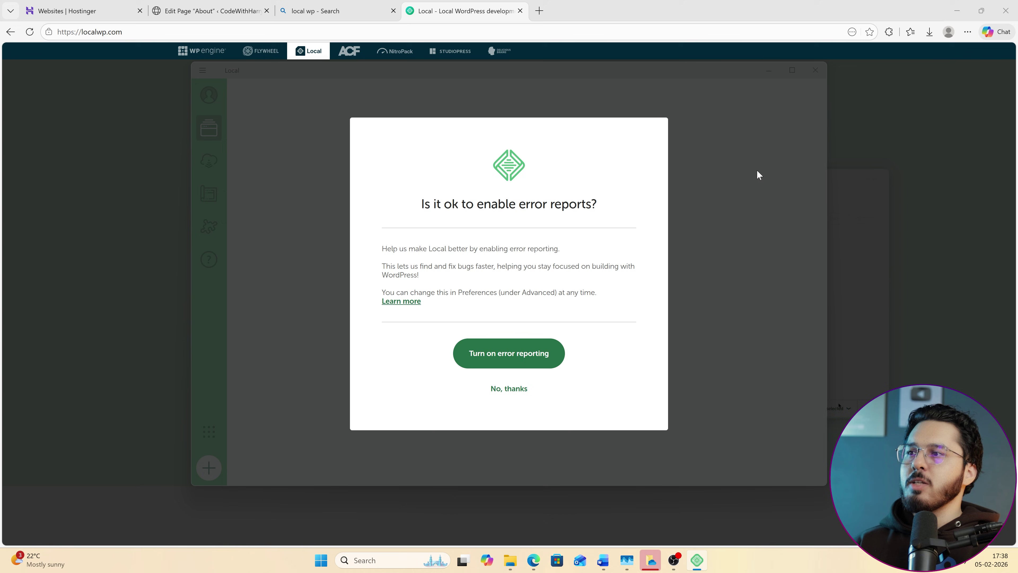
{"action": "left_click", "coordinate": [499, 388]}
{"action": "left_click", "coordinate": [510, 388]}
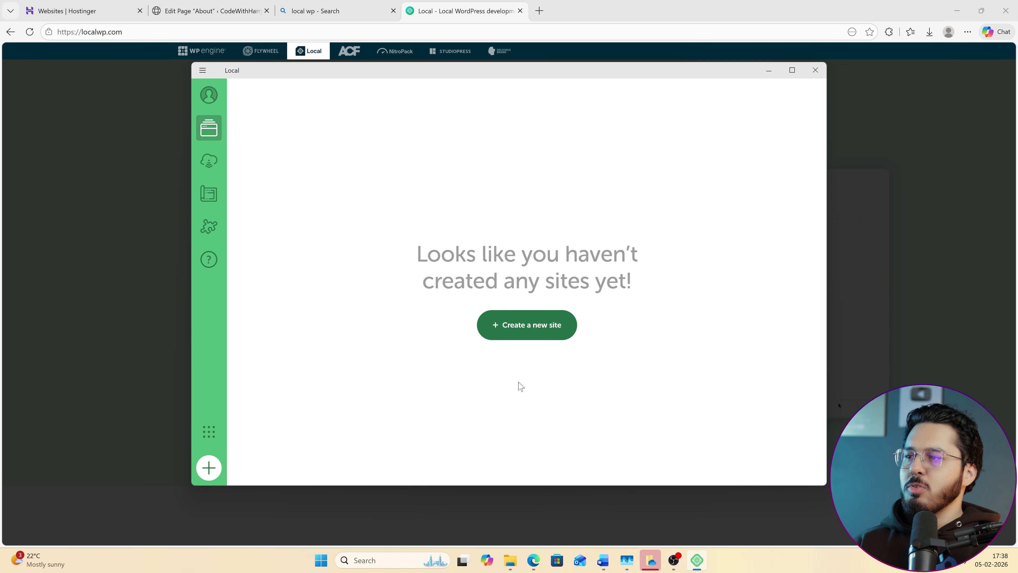
Start a brand-new WordPress site named CWH using the Preferred environment.
{"action": "left_click", "coordinate": [544, 328]}
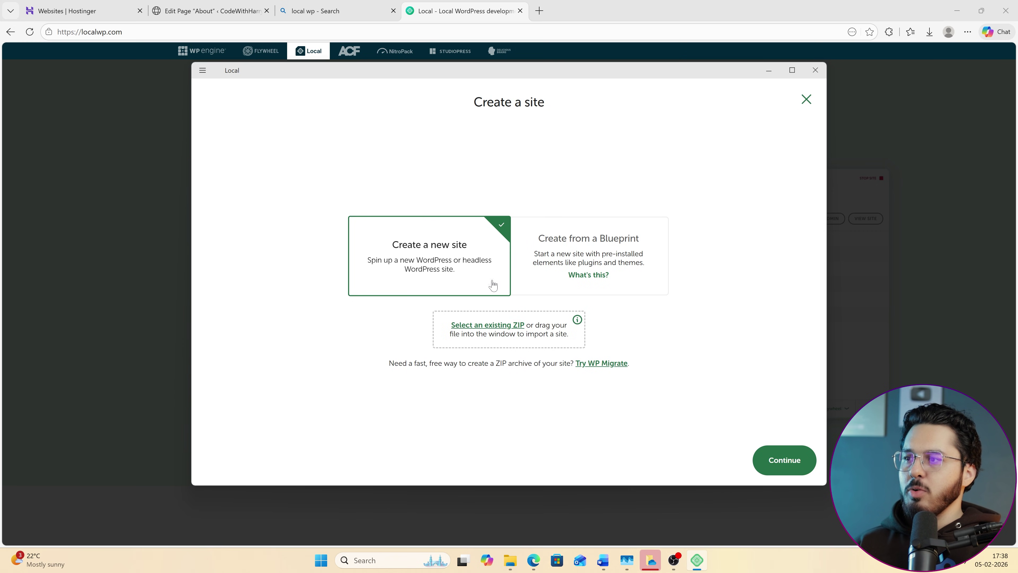
{"action": "left_click", "coordinate": [785, 461]}
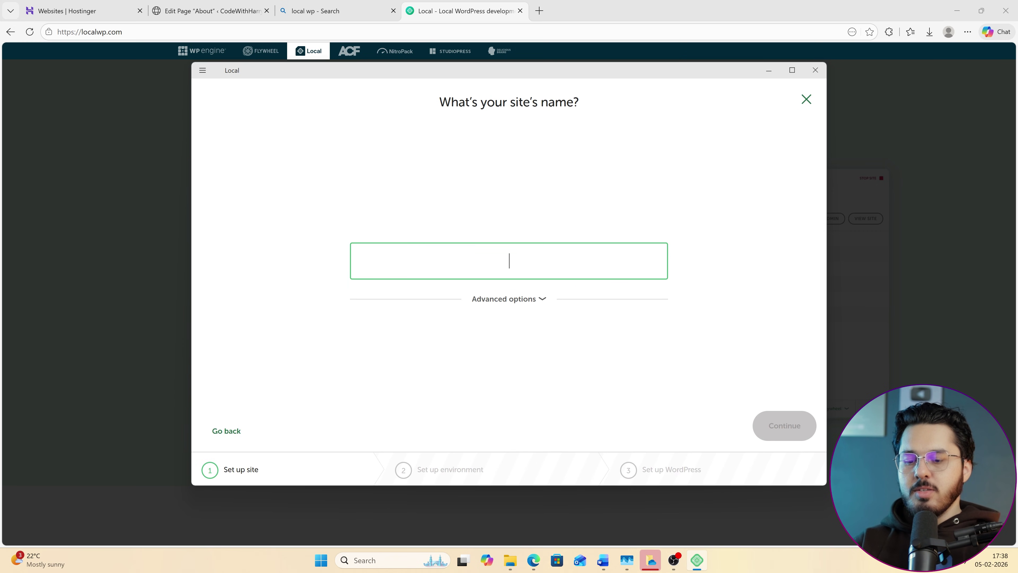
{"action": "type", "text": "CWH"}
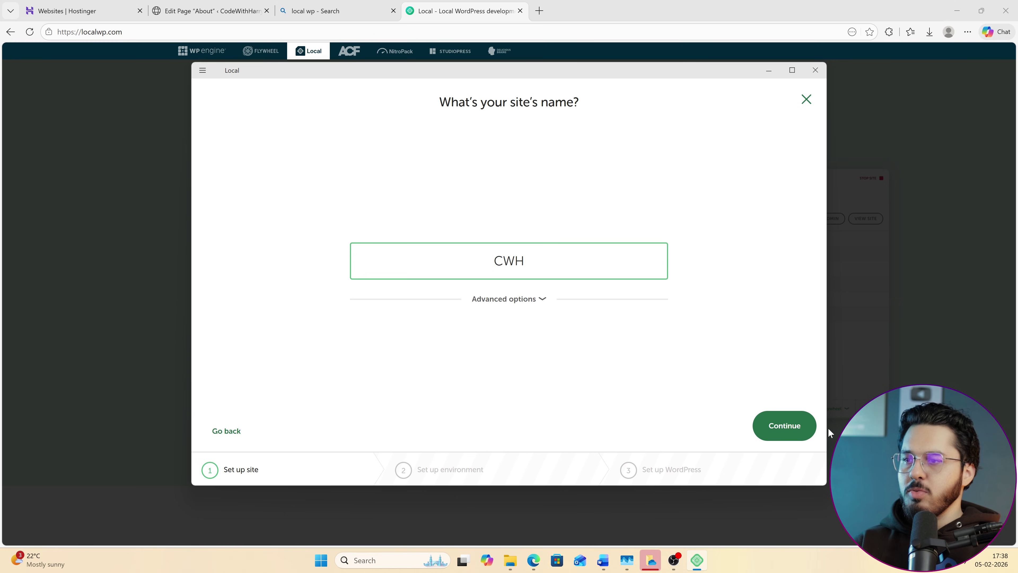
{"action": "left_click", "coordinate": [797, 438]}
{"action": "left_click", "coordinate": [785, 426]}
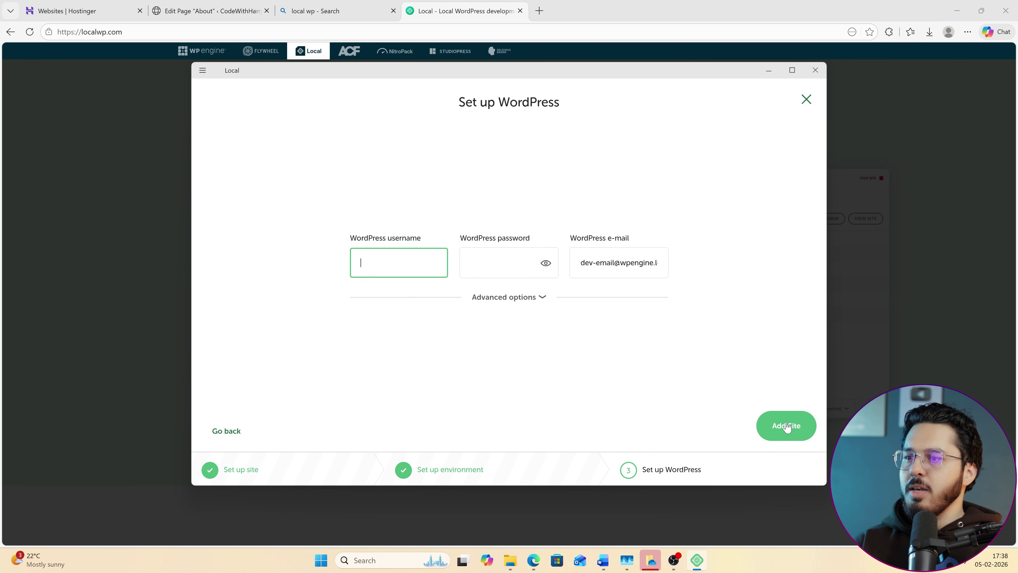
Enter the WordPress admin username and password, check the password, and add the CWH site.
{"action": "type", "text": "cwh"}
{"action": "key", "text": "Tab"}
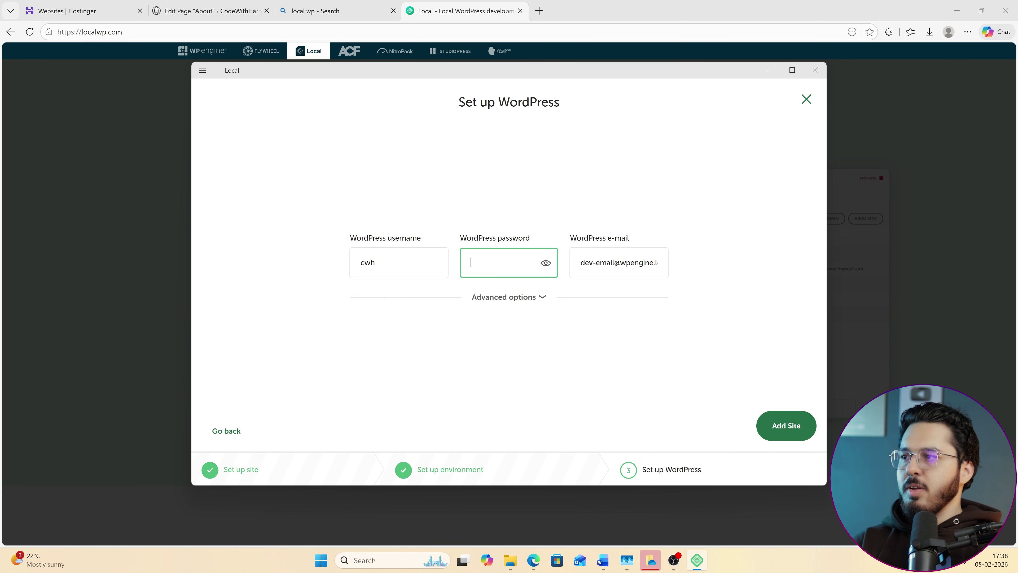
{"action": "left_click", "coordinate": [545, 263]}
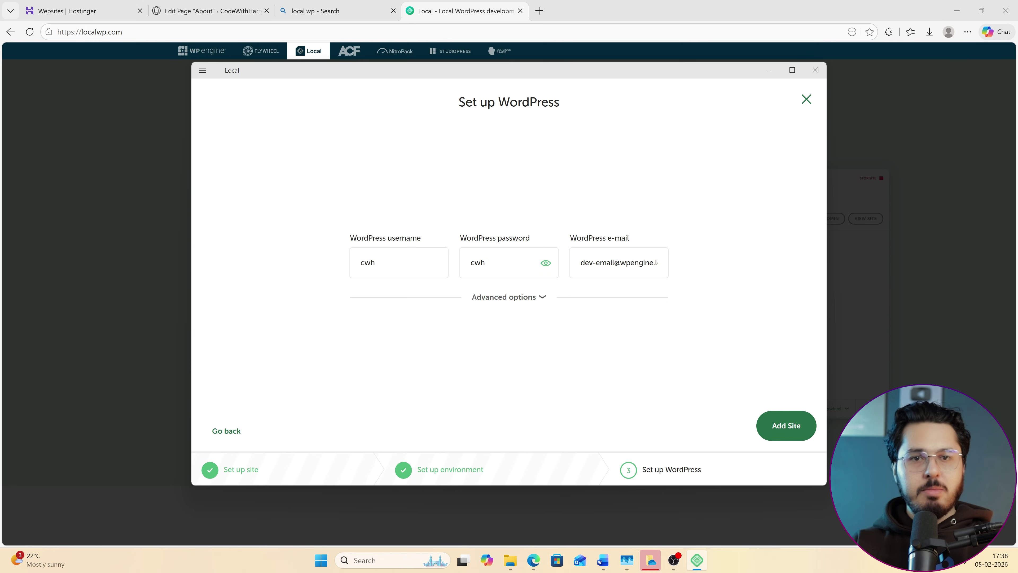
{"action": "left_click", "coordinate": [773, 431]}
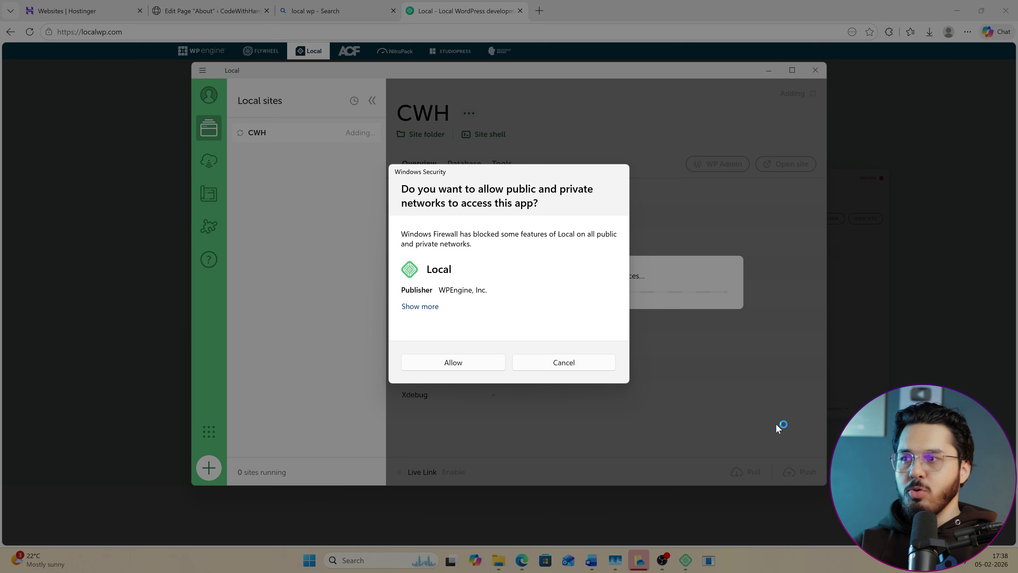
Allow Local, mailpit.exe and nginx.exe through the Windows firewall.
{"action": "left_click", "coordinate": [465, 364]}
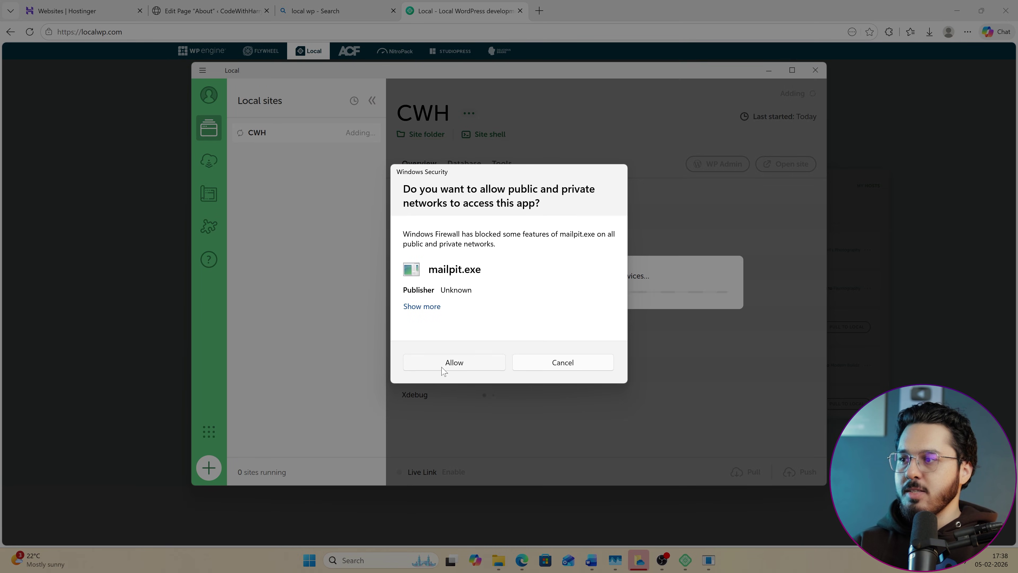
{"action": "left_click", "coordinate": [465, 364]}
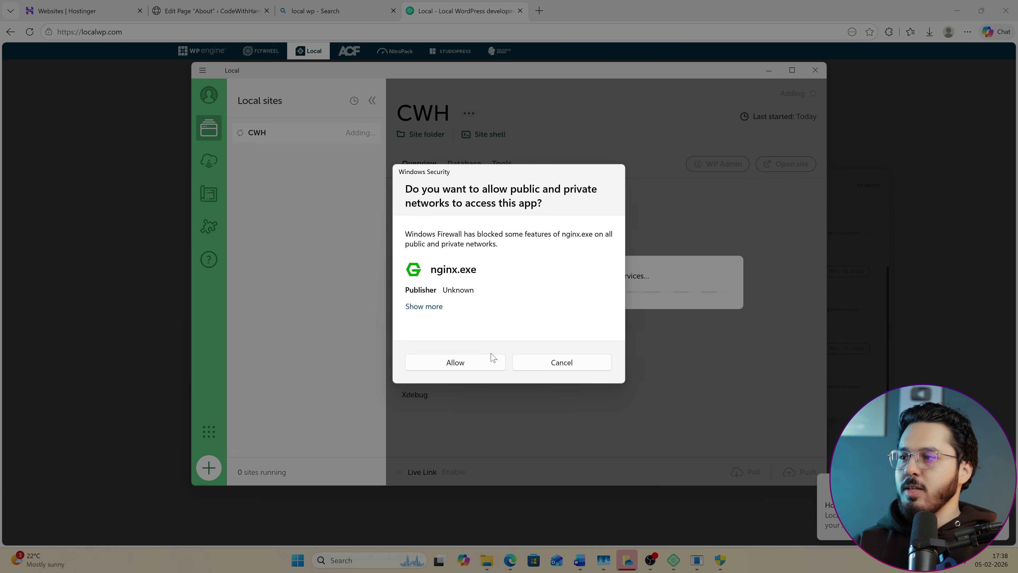
{"action": "left_click", "coordinate": [474, 367]}
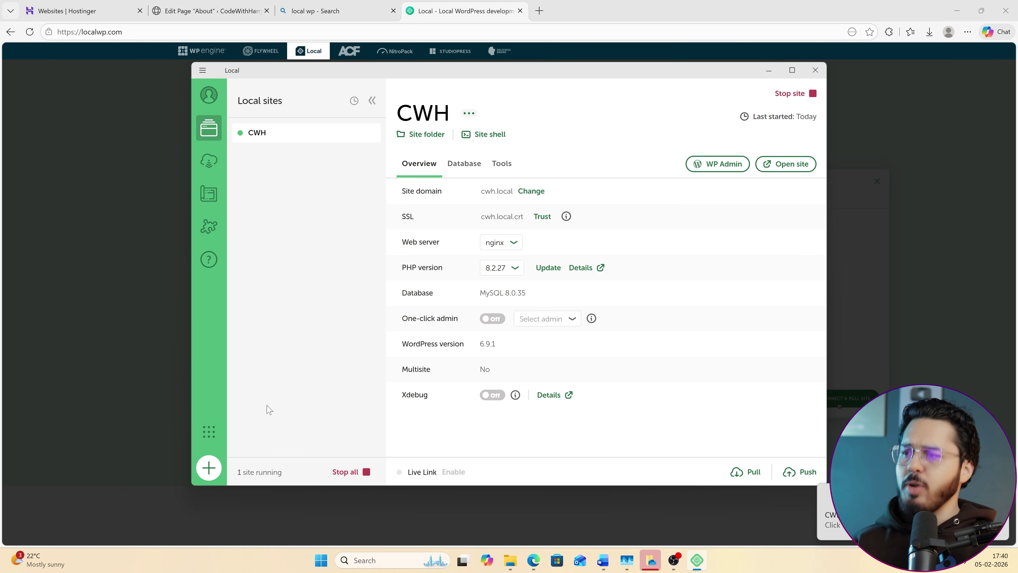
Log in to the CWH WP Admin with the admin credentials and Remember Me ticked.
{"action": "left_click", "coordinate": [727, 169]}
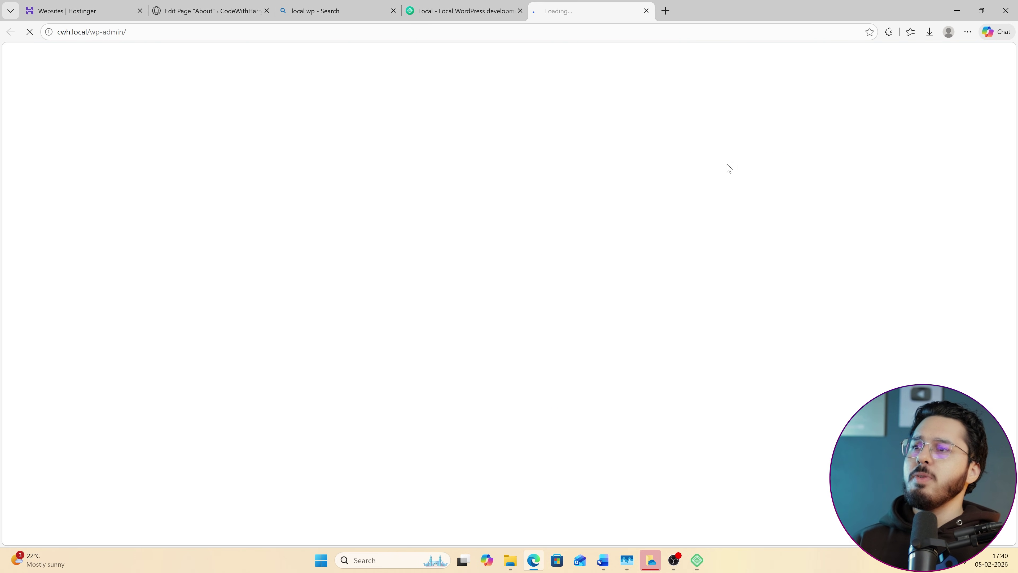
{"action": "type", "text": "cwh"}
{"action": "key", "text": "Tab"}
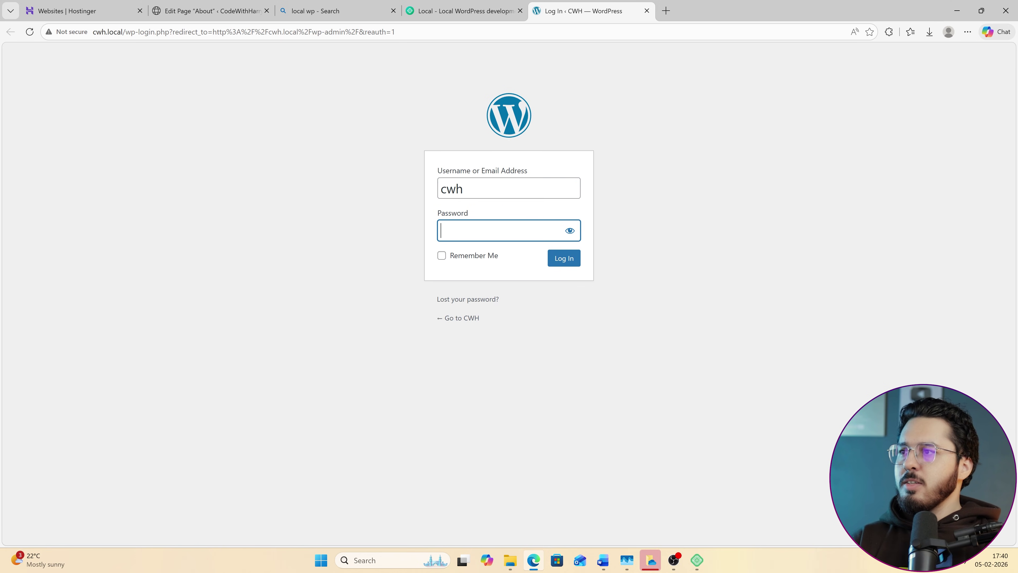
{"action": "type", "text": "cwh"}
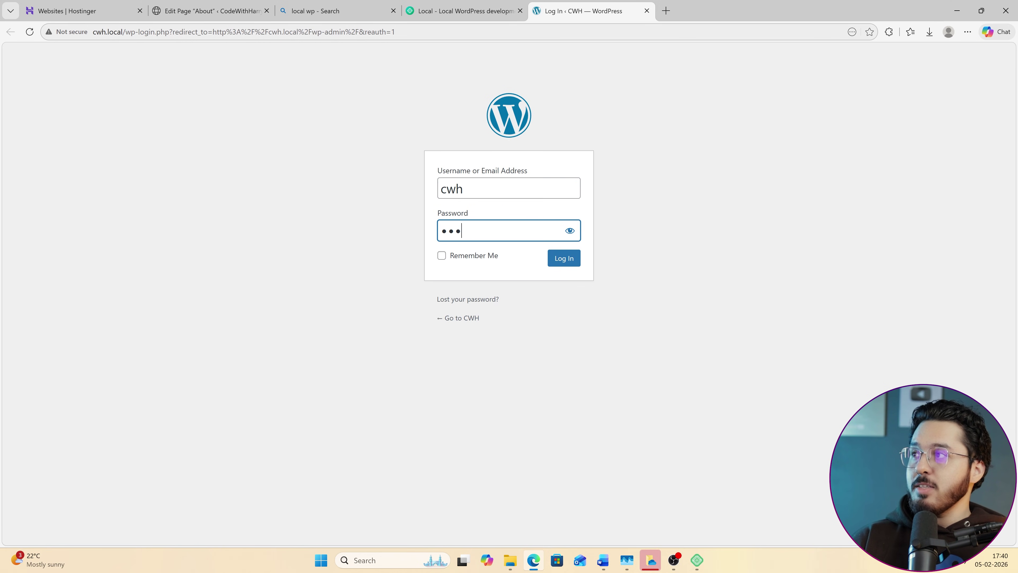
{"action": "left_click_drag", "start_coordinate": [136, 31], "coordinate": [93, 32]}
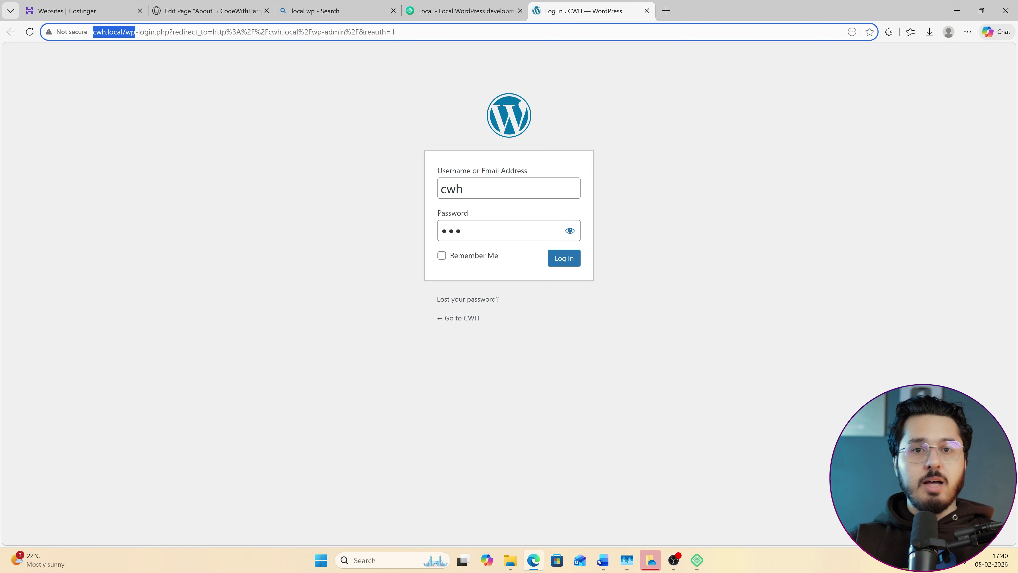
{"action": "left_click", "coordinate": [471, 256]}
{"action": "left_click", "coordinate": [565, 257]}
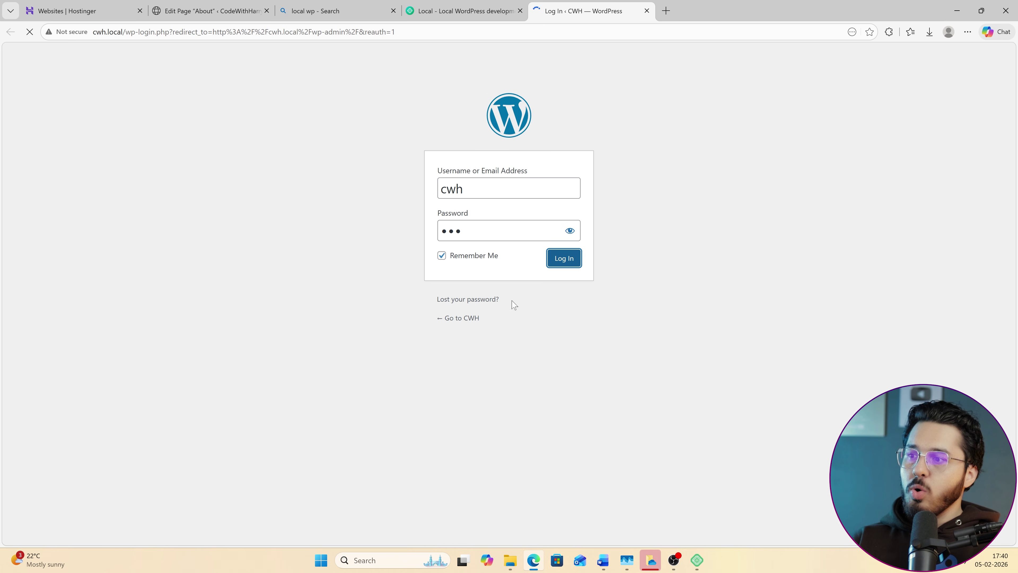
Save the login password in the browser and load cwh.local in a new tab.
{"action": "left_click", "coordinate": [697, 560]}
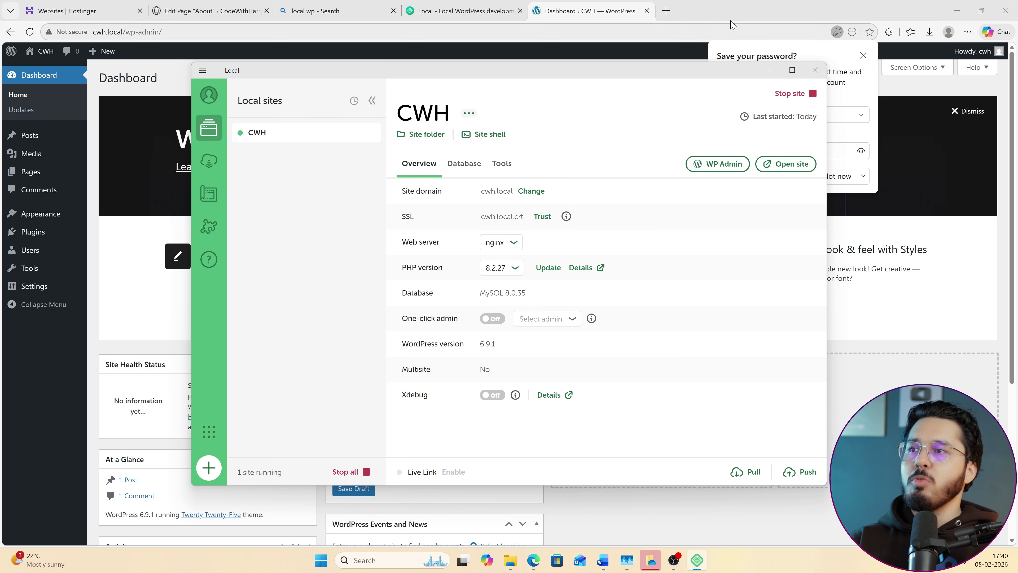
{"action": "left_click", "coordinate": [741, 14]}
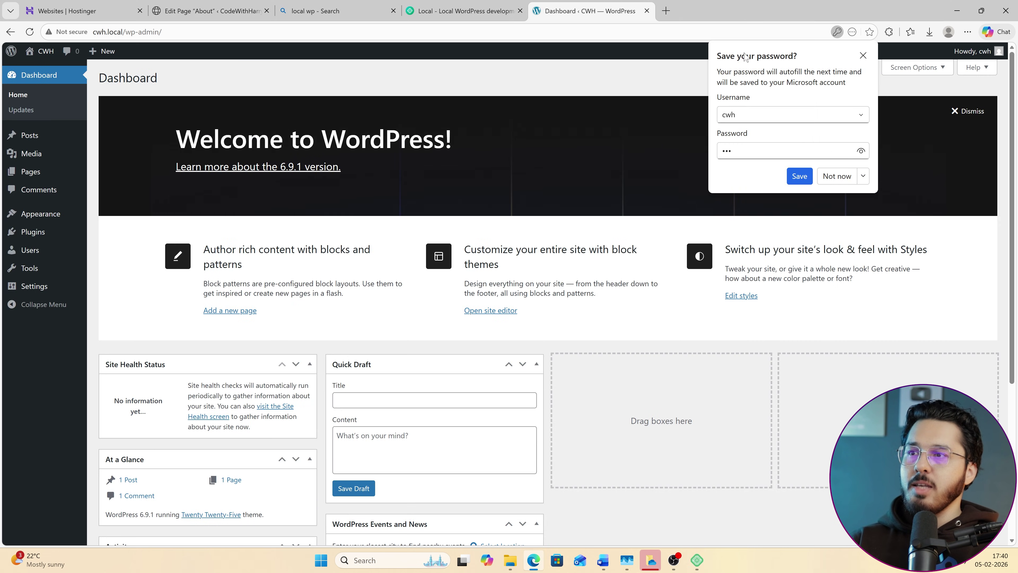
{"action": "left_click", "coordinate": [799, 177]}
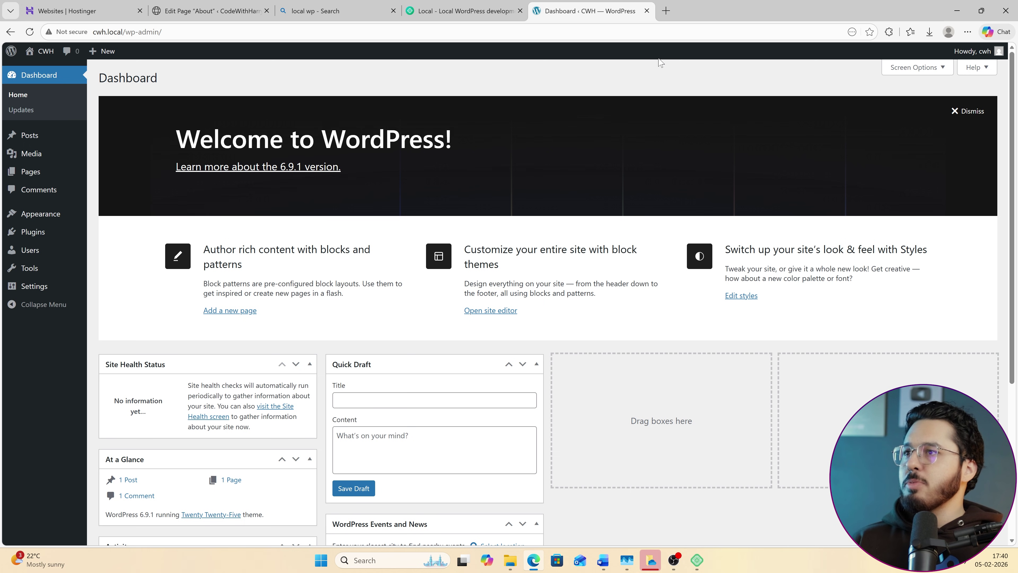
{"action": "left_click", "coordinate": [666, 11]}
{"action": "type", "text": "cwh."}
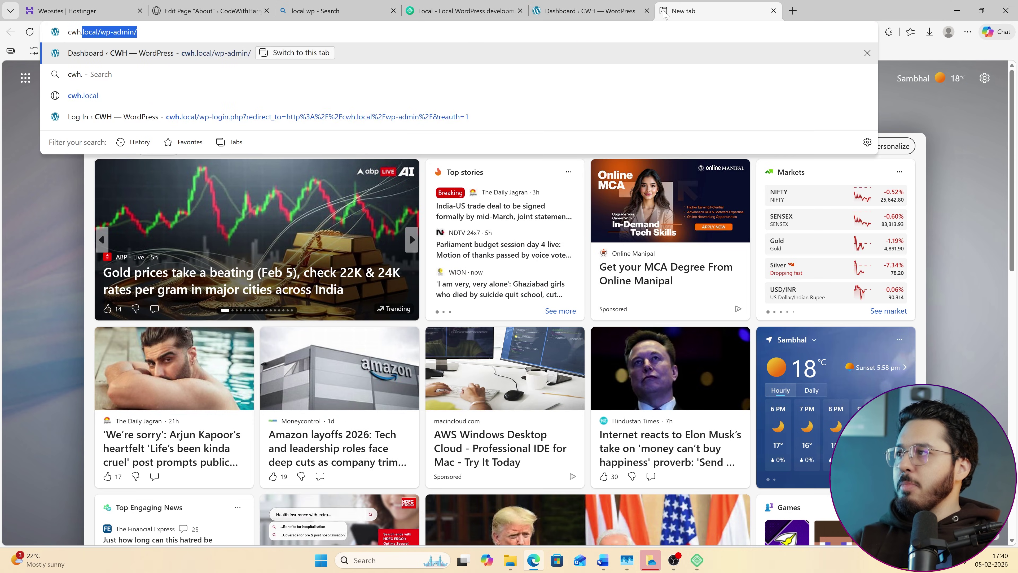
{"action": "type", "text": "local"}
{"action": "key", "text": "Return"}
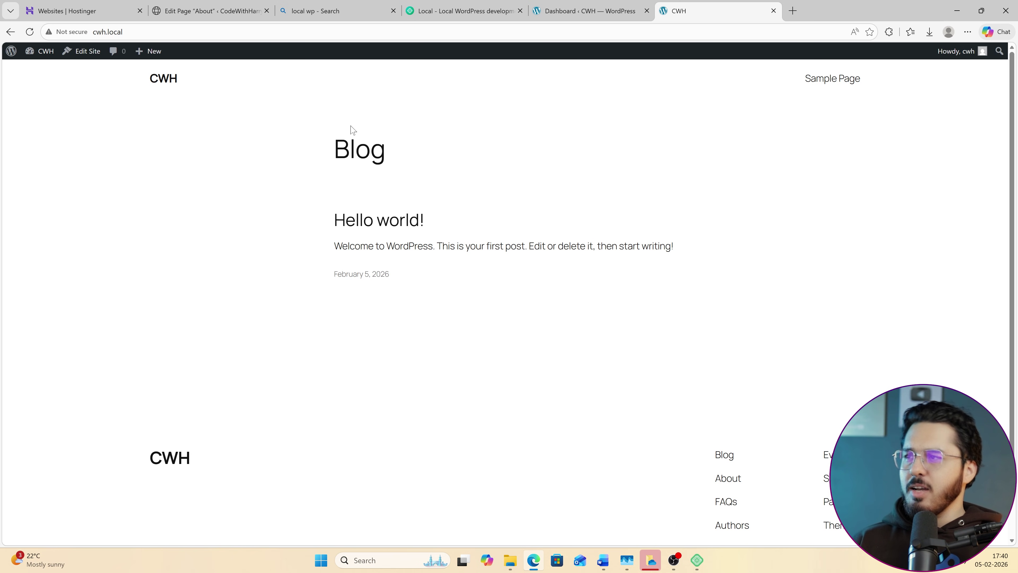
{"action": "left_click", "coordinate": [698, 561]}
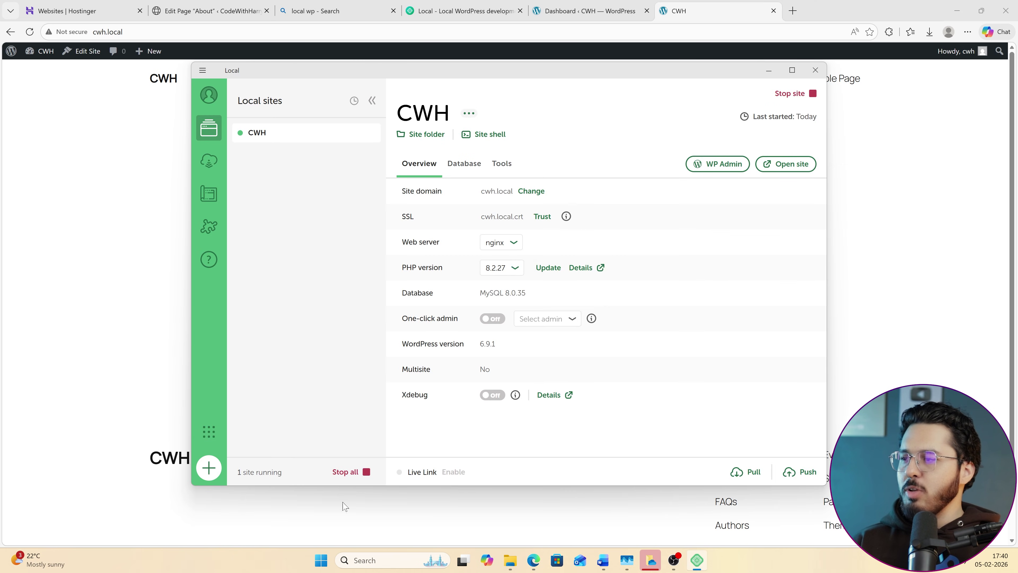
Add a new site named cwh2 with the Preferred environment and its own admin login.
{"action": "left_click", "coordinate": [215, 467]}
{"action": "left_click", "coordinate": [783, 460]}
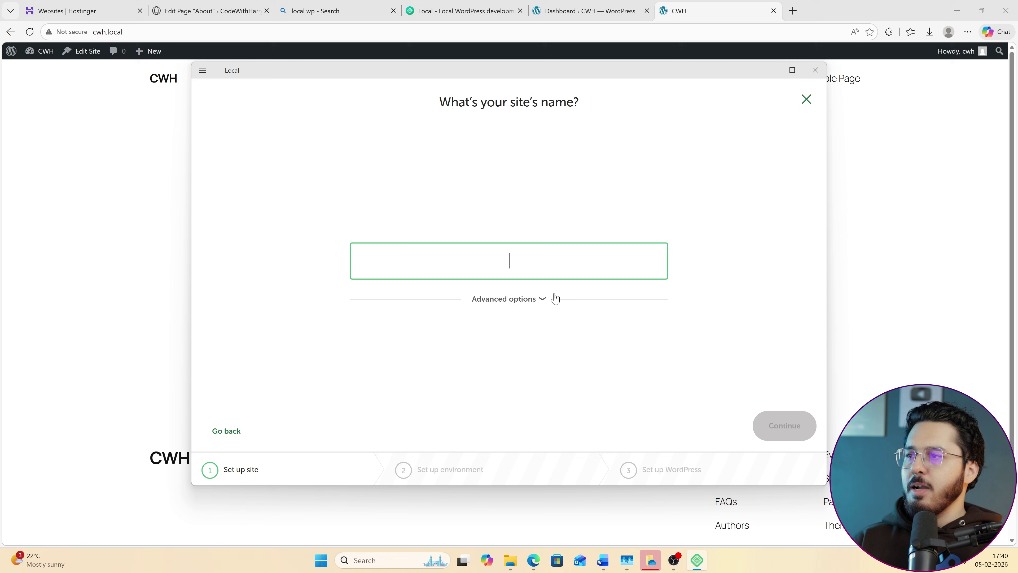
{"action": "type", "text": "cwh2"}
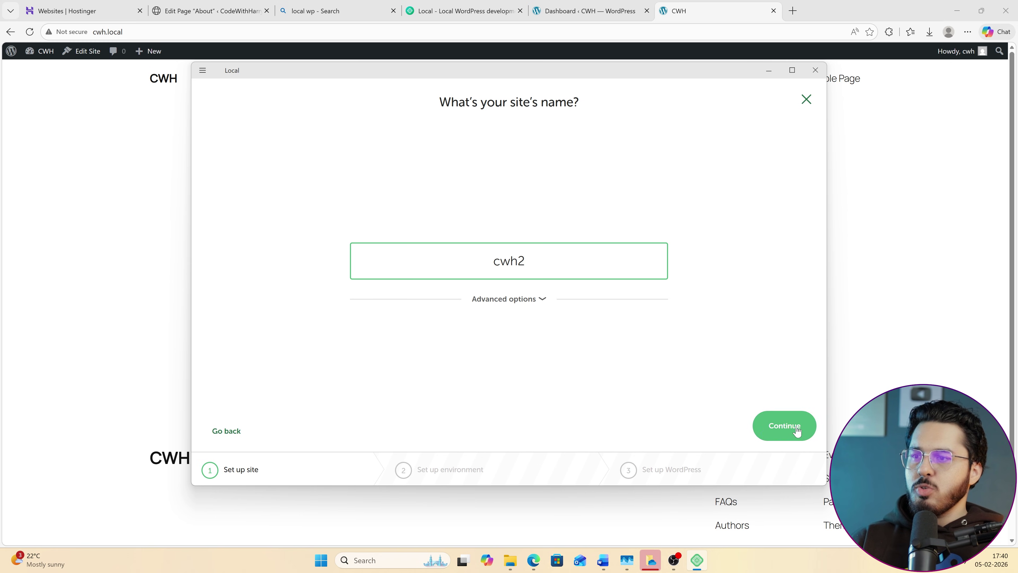
{"action": "left_click", "coordinate": [784, 426]}
{"action": "left_click", "coordinate": [762, 431]}
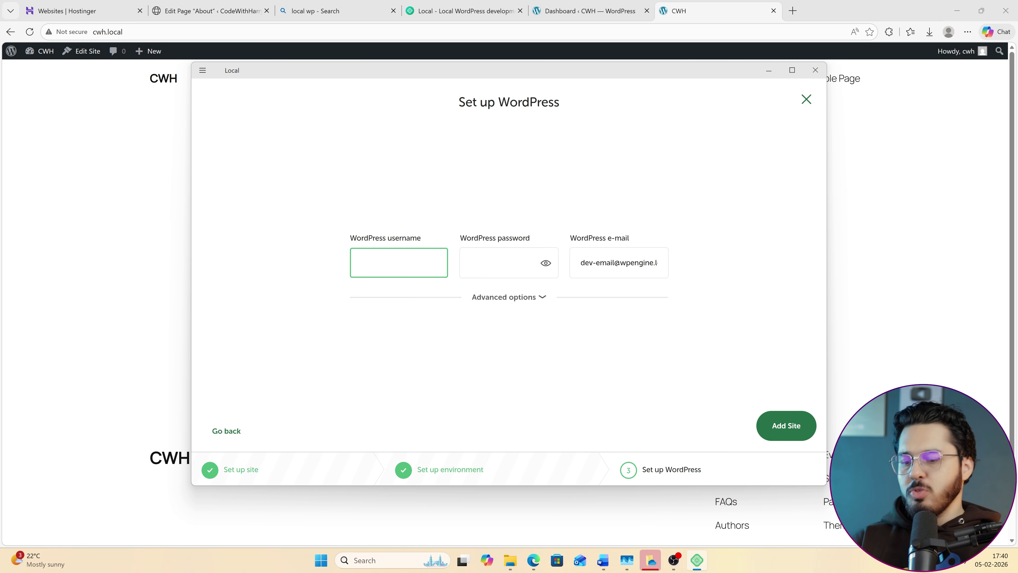
{"action": "type", "text": "cwh2"}
{"action": "key", "text": "Tab"}
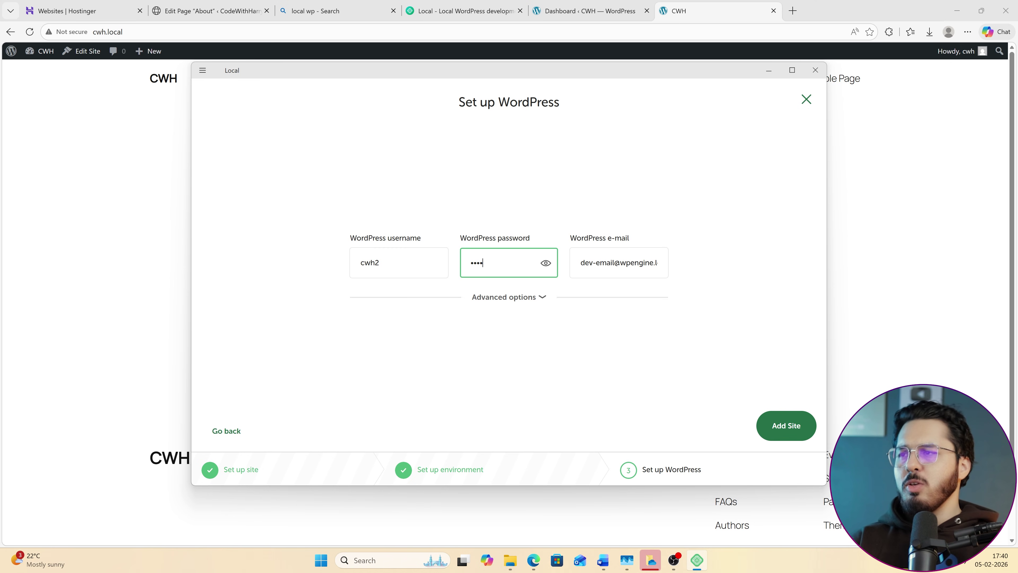
{"action": "left_click", "coordinate": [793, 426]}
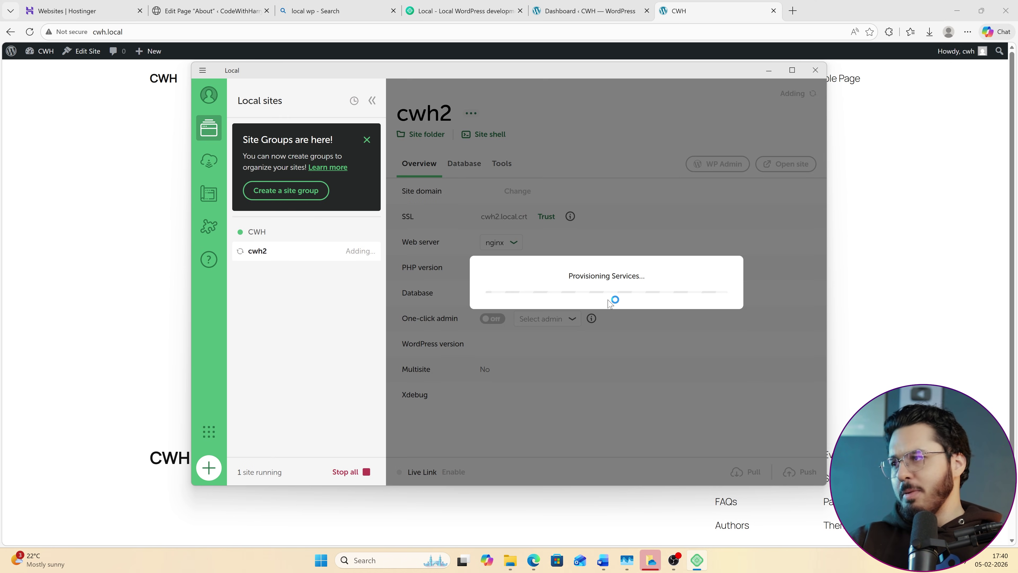